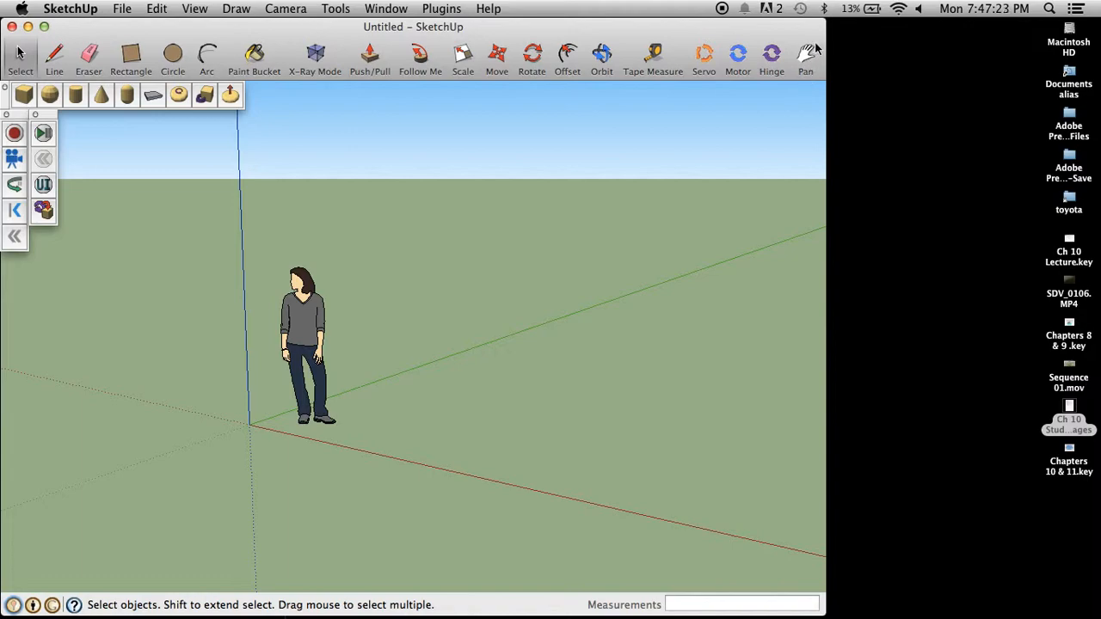
Widen the window to the full screen width and add a floor platform to the model
{"action": "left_click_drag", "start_coordinate": [828, 33], "coordinate": [1100, 33]}
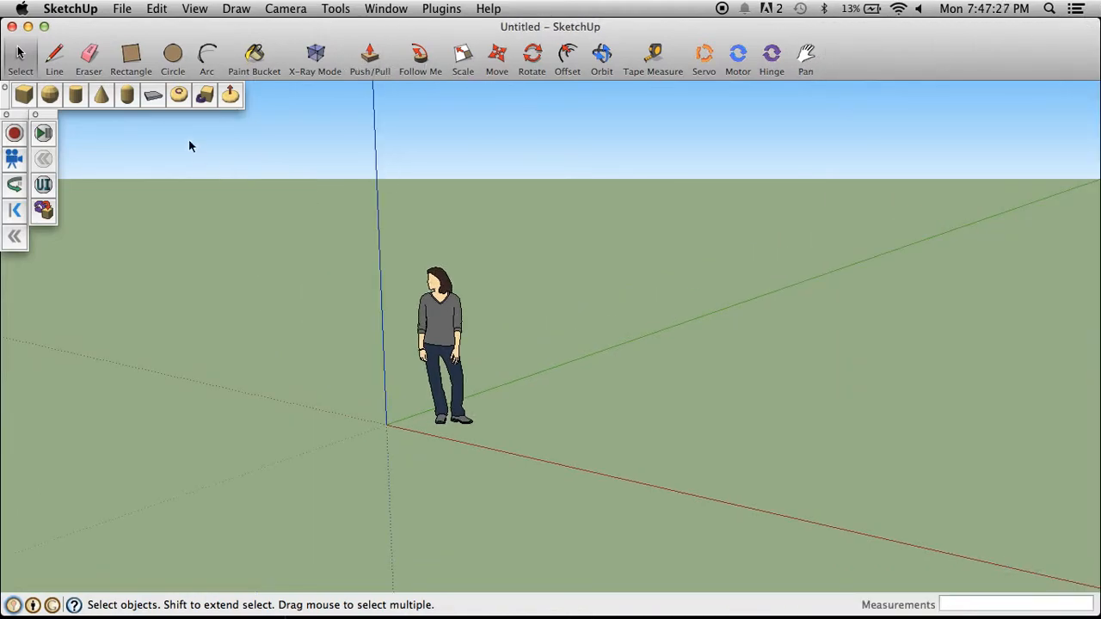
{"action": "left_click", "coordinate": [153, 97]}
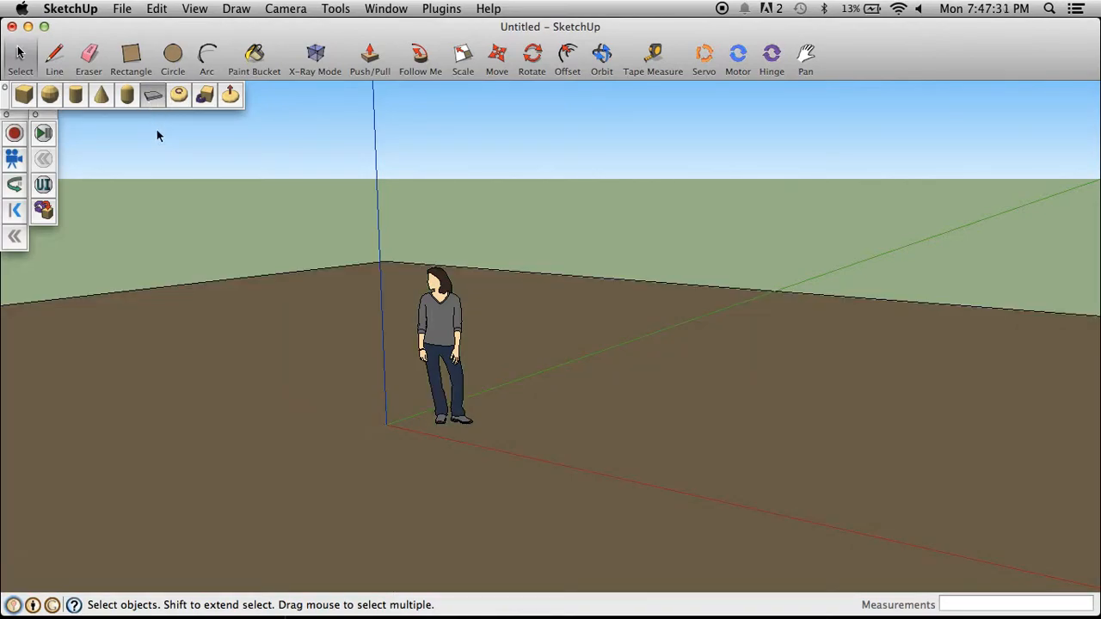
{"action": "left_click", "coordinate": [602, 54]}
{"action": "left_click_drag", "start_coordinate": [302, 263], "coordinate": [580, 398]}
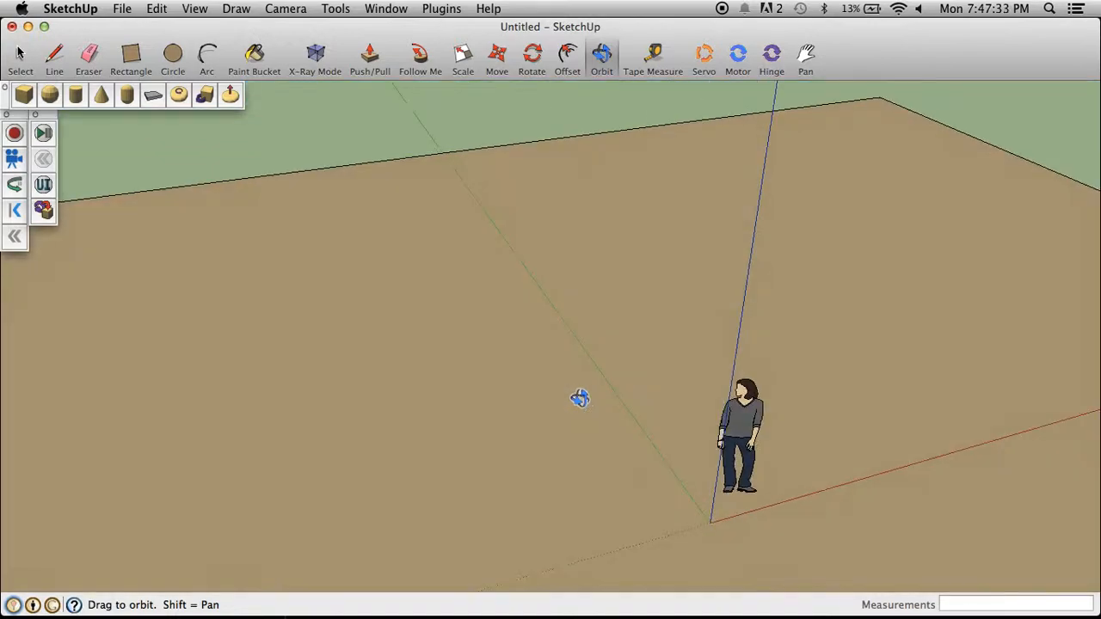
{"action": "scroll", "coordinate": [435, 145], "scroll_direction": "down", "scroll_amount": 5}
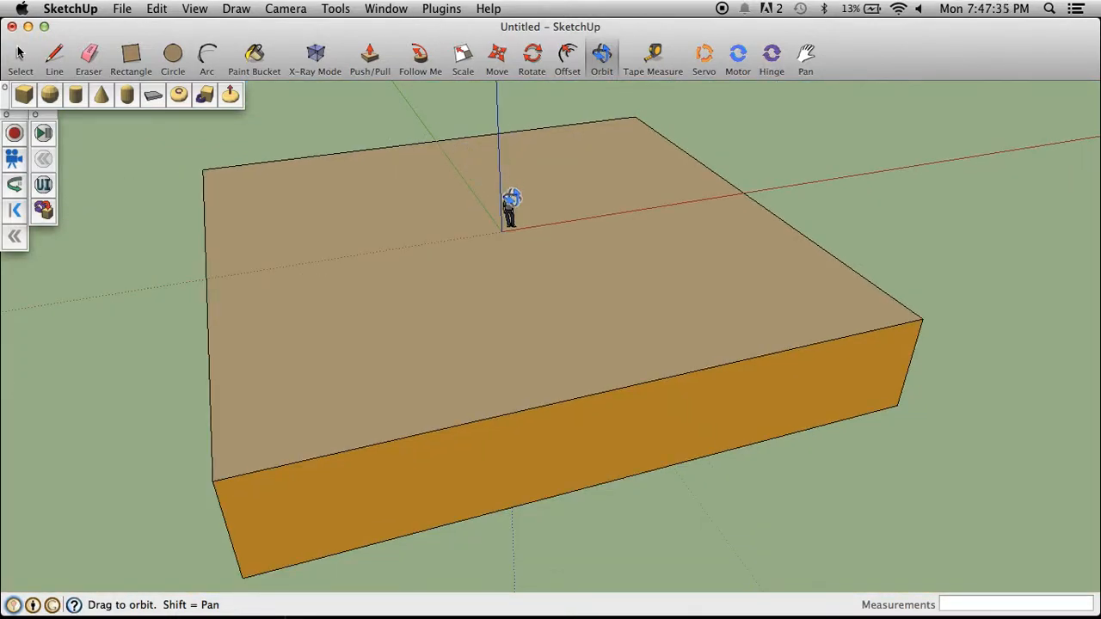
Erase the default human figure standing at the origin on the floor
{"action": "scroll", "coordinate": [508, 201], "scroll_direction": "up", "scroll_amount": 5}
{"action": "left_click", "coordinate": [86, 51]}
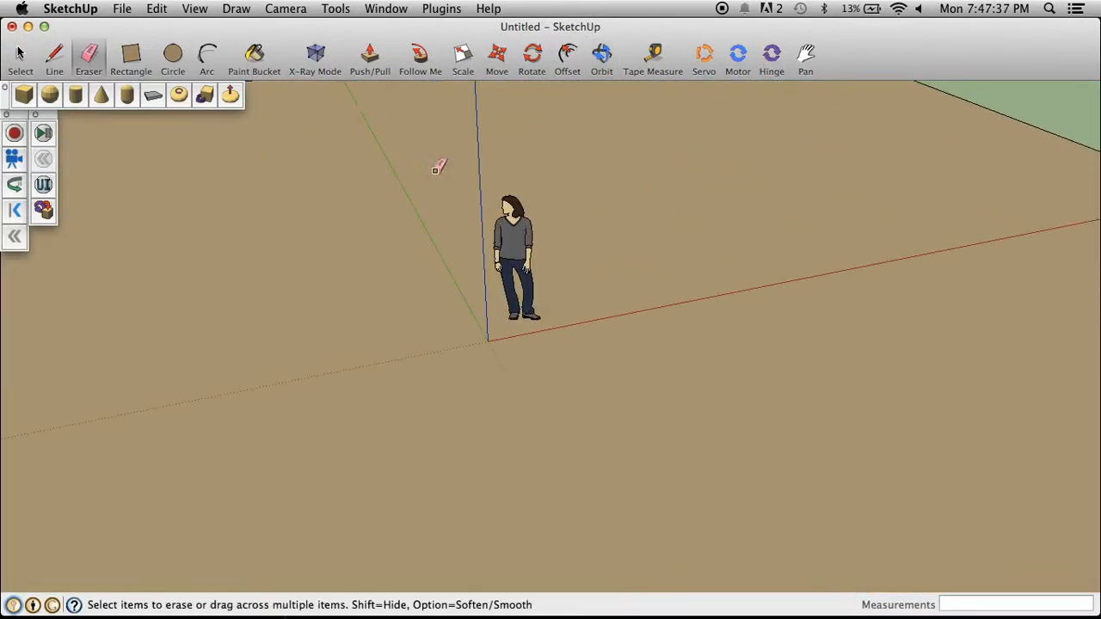
{"action": "left_click", "coordinate": [526, 200]}
{"action": "left_click", "coordinate": [602, 60]}
{"action": "left_click_drag", "start_coordinate": [518, 311], "coordinate": [553, 288]}
{"action": "scroll", "coordinate": [551, 286], "scroll_direction": "down", "scroll_amount": 5}
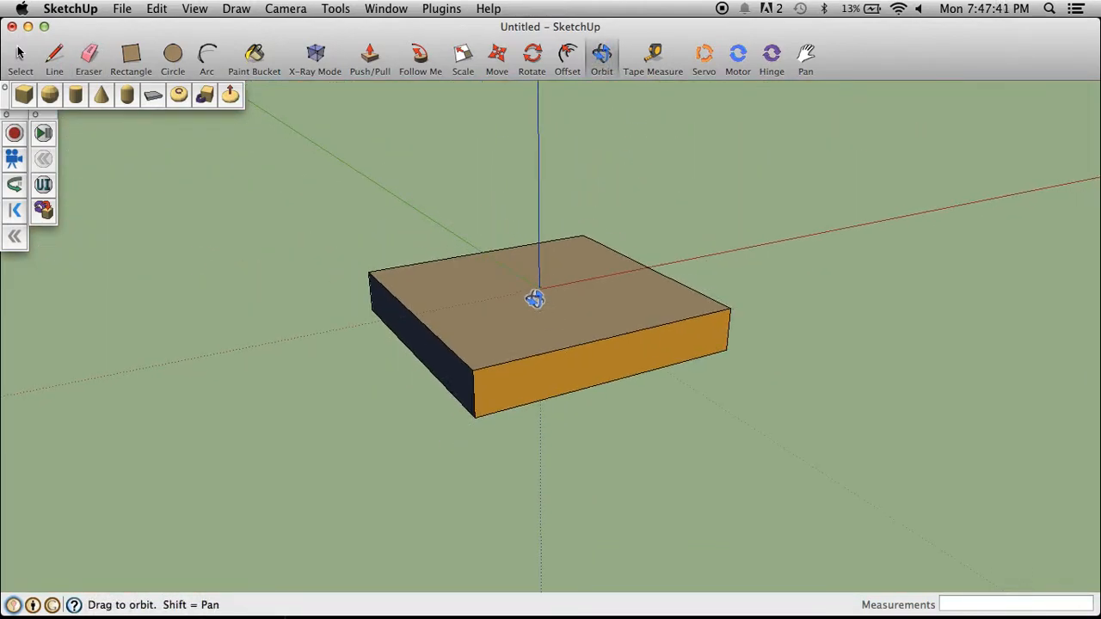
{"action": "scroll", "coordinate": [530, 294], "scroll_direction": "up", "scroll_amount": 5}
{"action": "scroll", "coordinate": [531, 293], "scroll_direction": "up", "scroll_amount": 1}
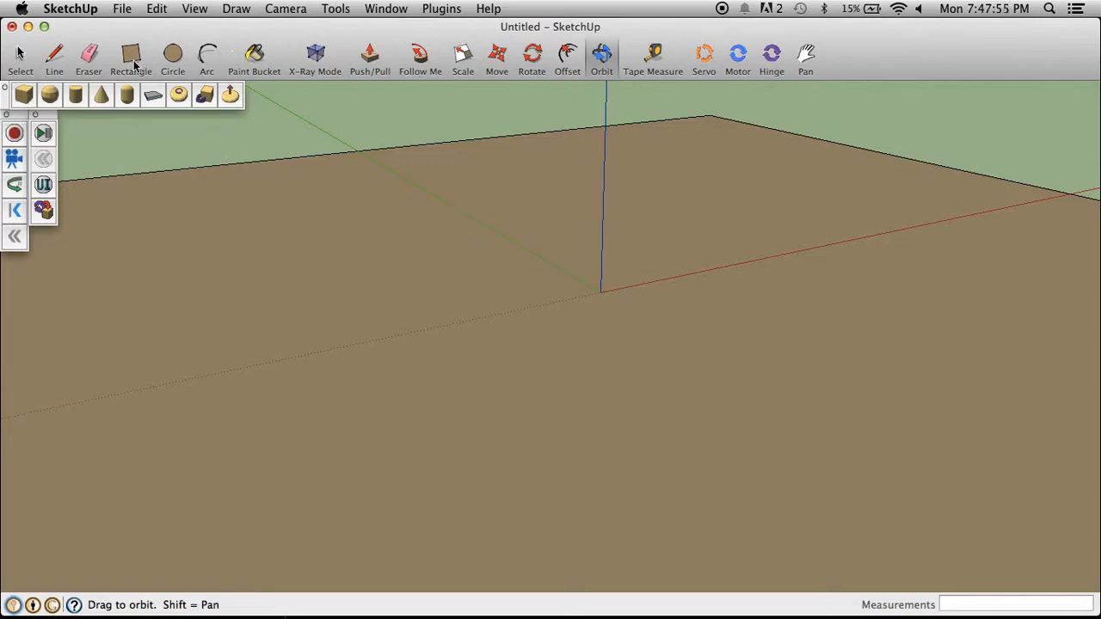
Create a box on the floor in front of the origin, about 1' wide and 2' 2" tall, and deselect it
{"action": "left_click", "coordinate": [77, 97]}
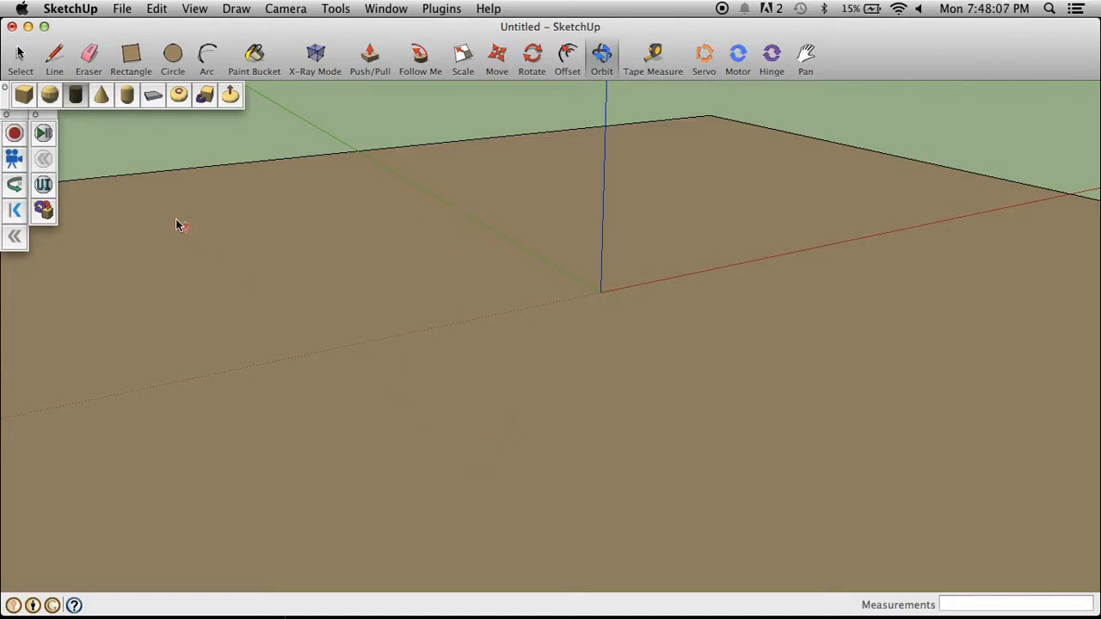
{"action": "left_click", "coordinate": [26, 98]}
{"action": "left_click", "coordinate": [461, 454]}
{"action": "left_click", "coordinate": [600, 419]}
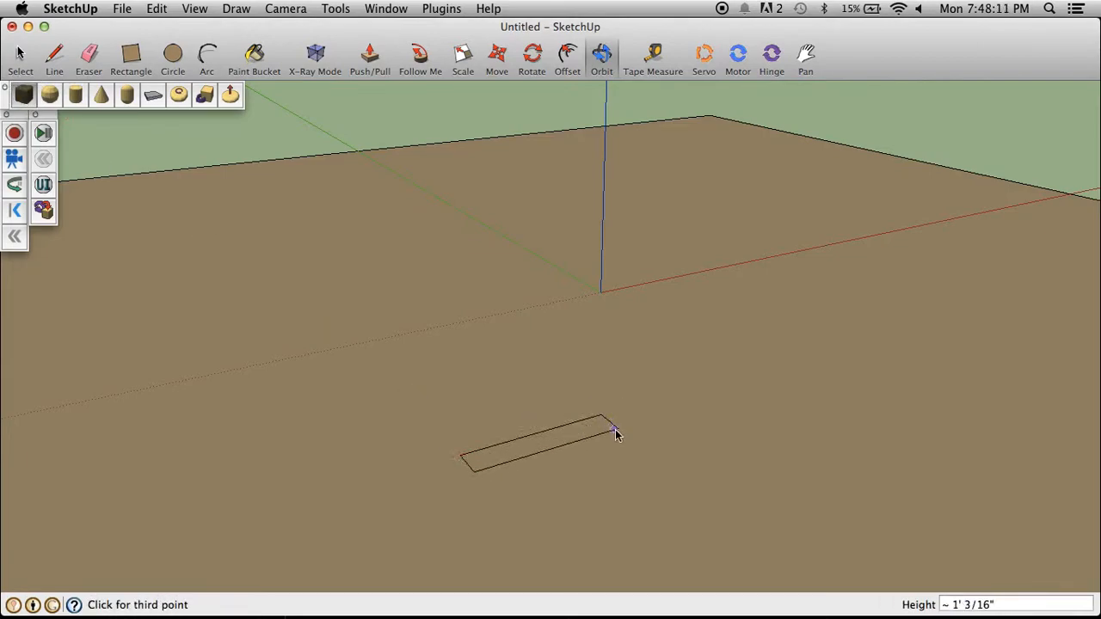
{"action": "left_click", "coordinate": [613, 431]}
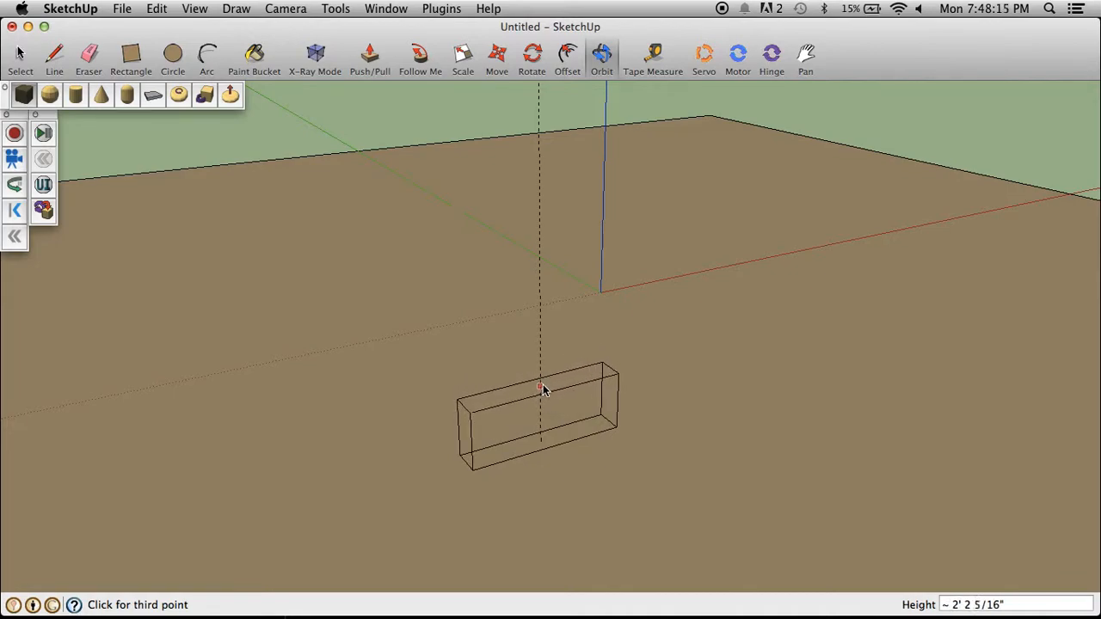
{"action": "left_click", "coordinate": [543, 386]}
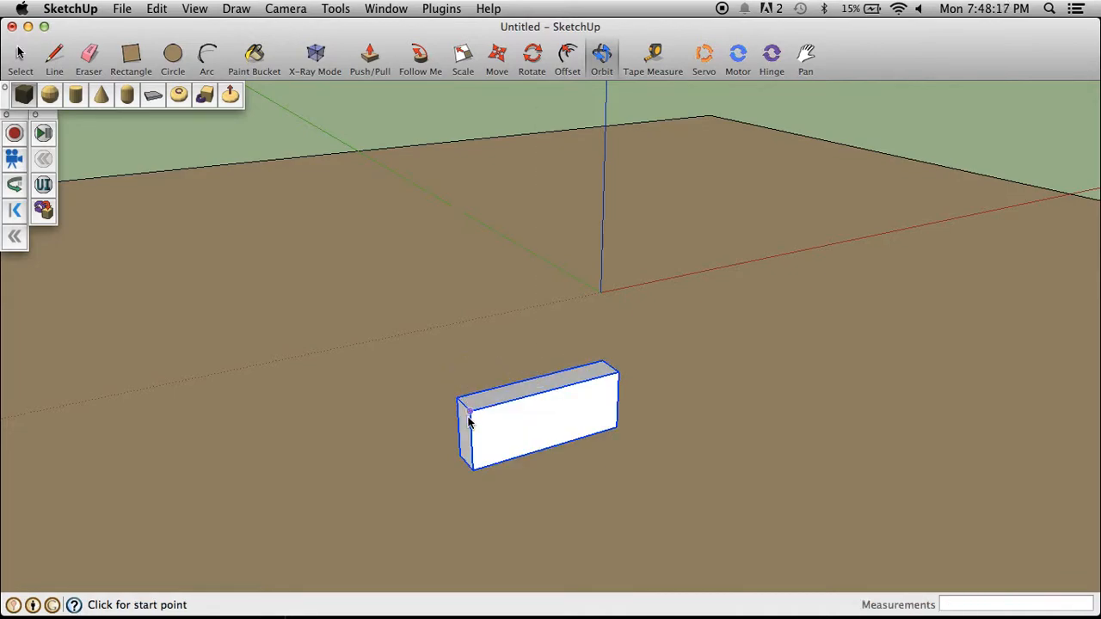
{"action": "scroll", "coordinate": [469, 421], "scroll_direction": "up", "scroll_amount": 5}
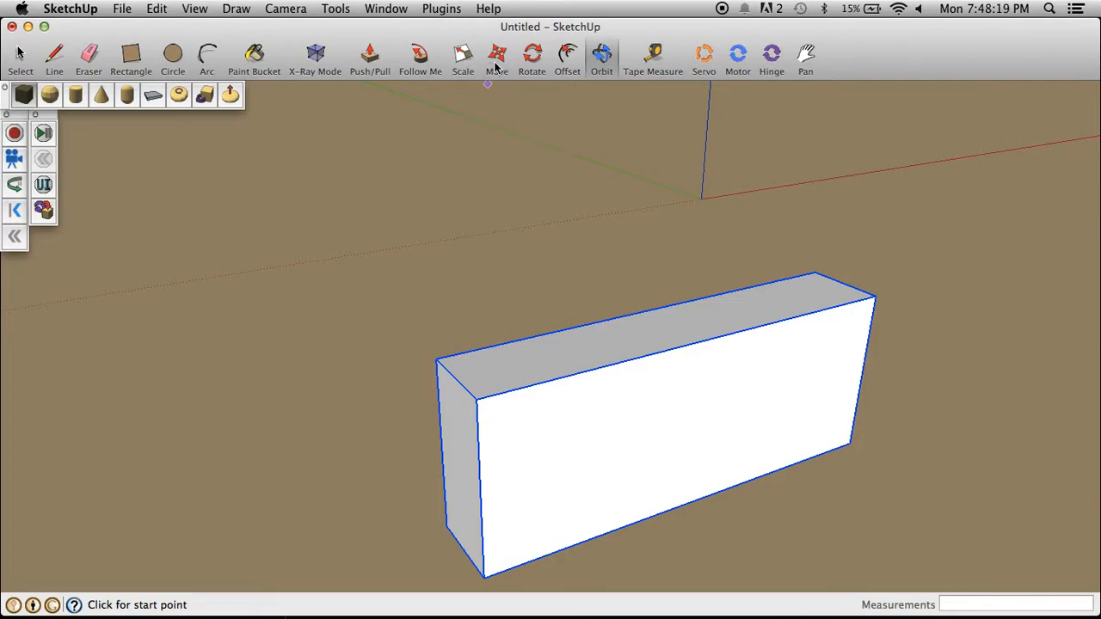
{"action": "left_click", "coordinate": [612, 60]}
{"action": "left_click_drag", "start_coordinate": [548, 273], "coordinate": [674, 259]}
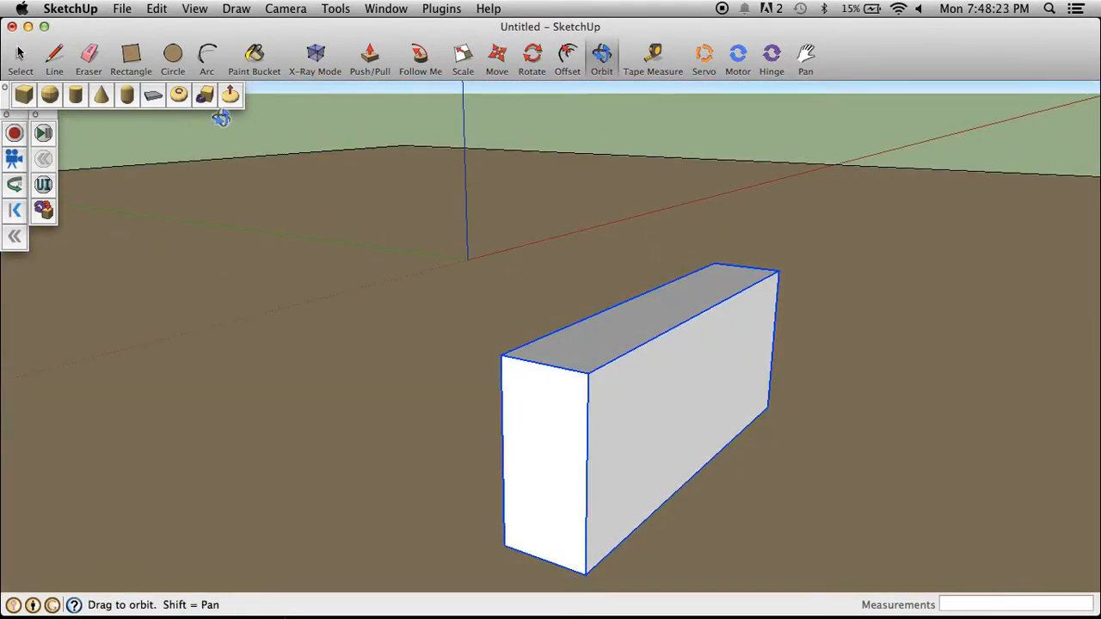
{"action": "left_click", "coordinate": [19, 57]}
{"action": "left_click", "coordinate": [277, 127]}
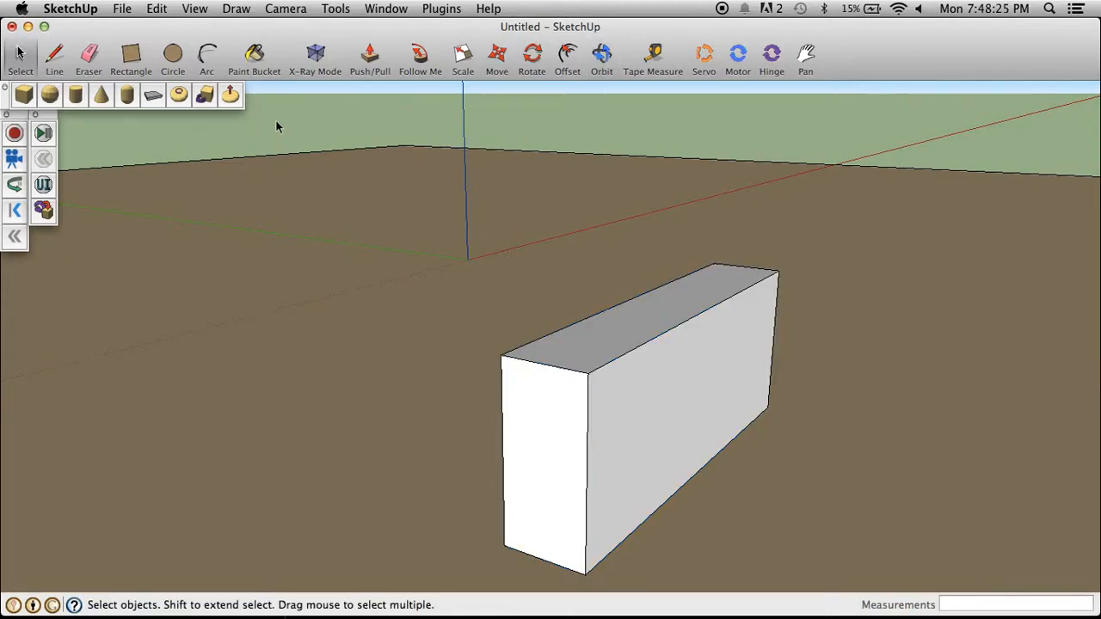
Outline a thin strip about 3 3/8" high along the upper edge of the box's narrow end face
{"action": "left_click", "coordinate": [55, 58]}
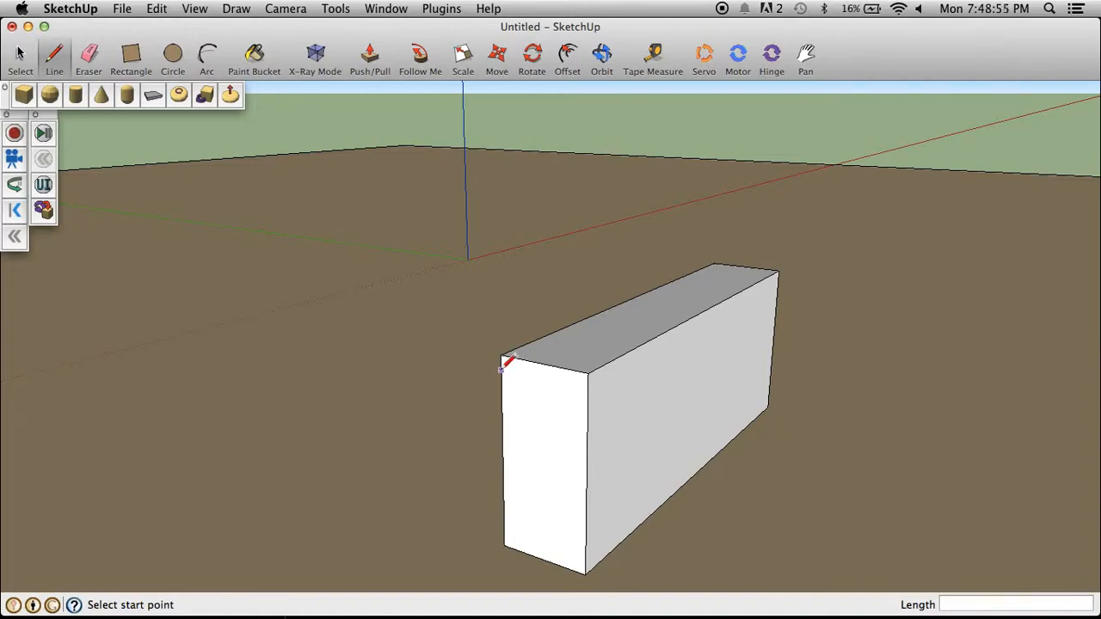
{"action": "left_click", "coordinate": [502, 371]}
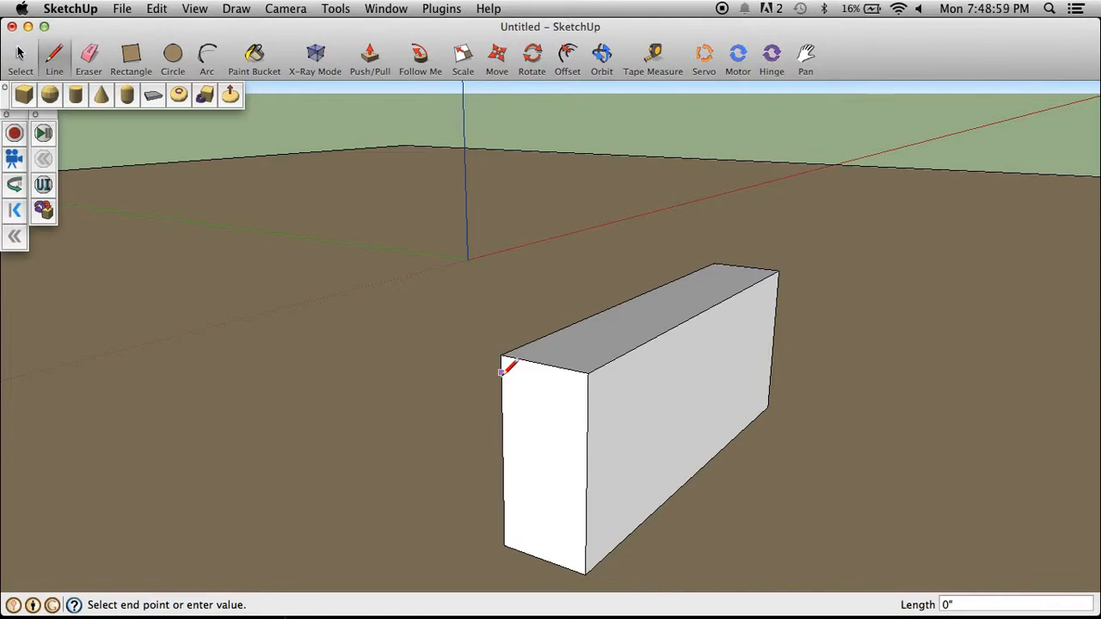
{"action": "key", "text": "super+z"}
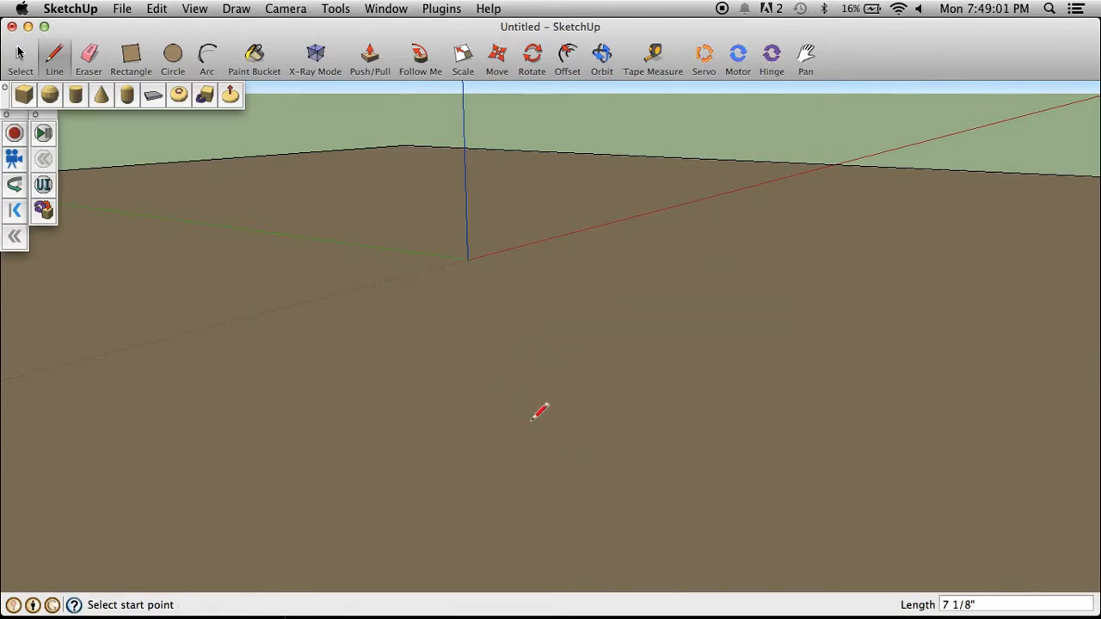
{"action": "key", "text": "super+shift+z"}
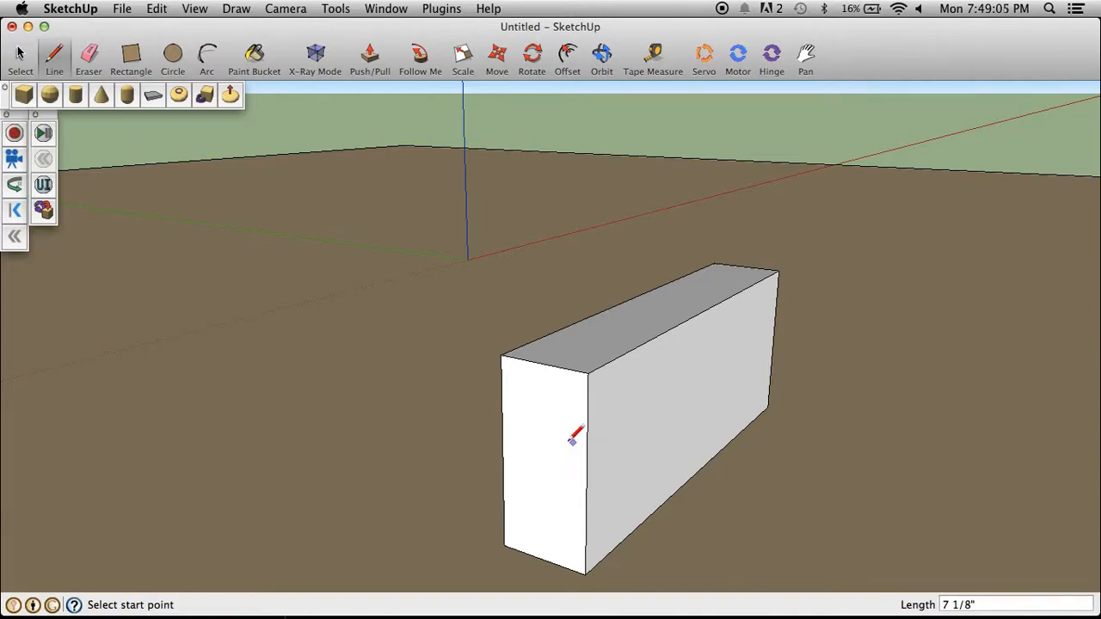
{"action": "left_click", "coordinate": [500, 380]}
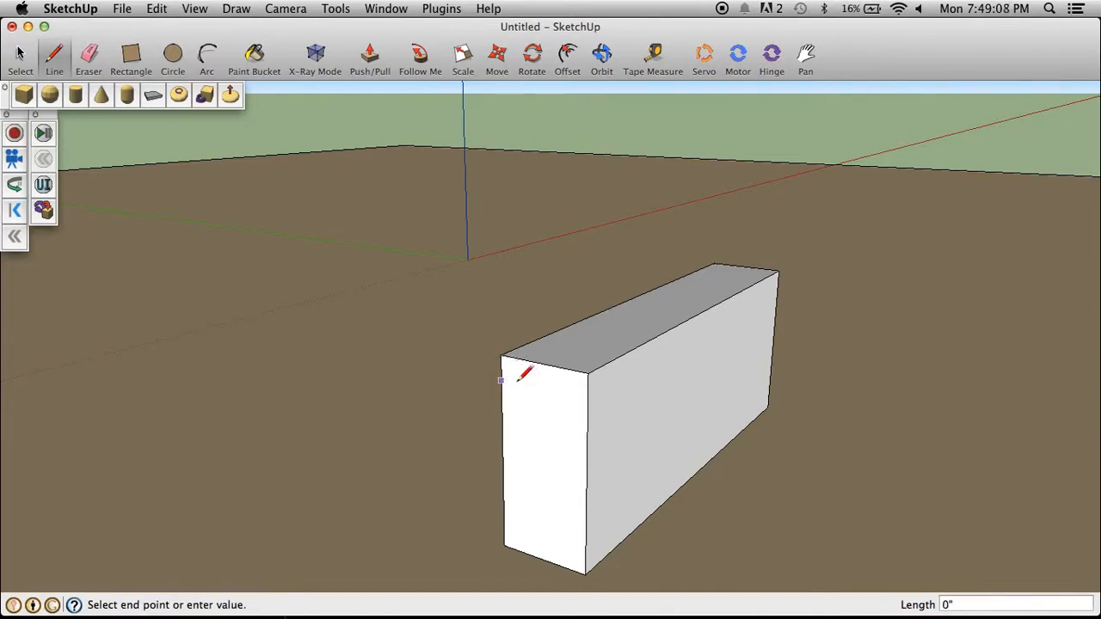
{"action": "left_click", "coordinate": [587, 399]}
{"action": "left_click", "coordinate": [587, 373]}
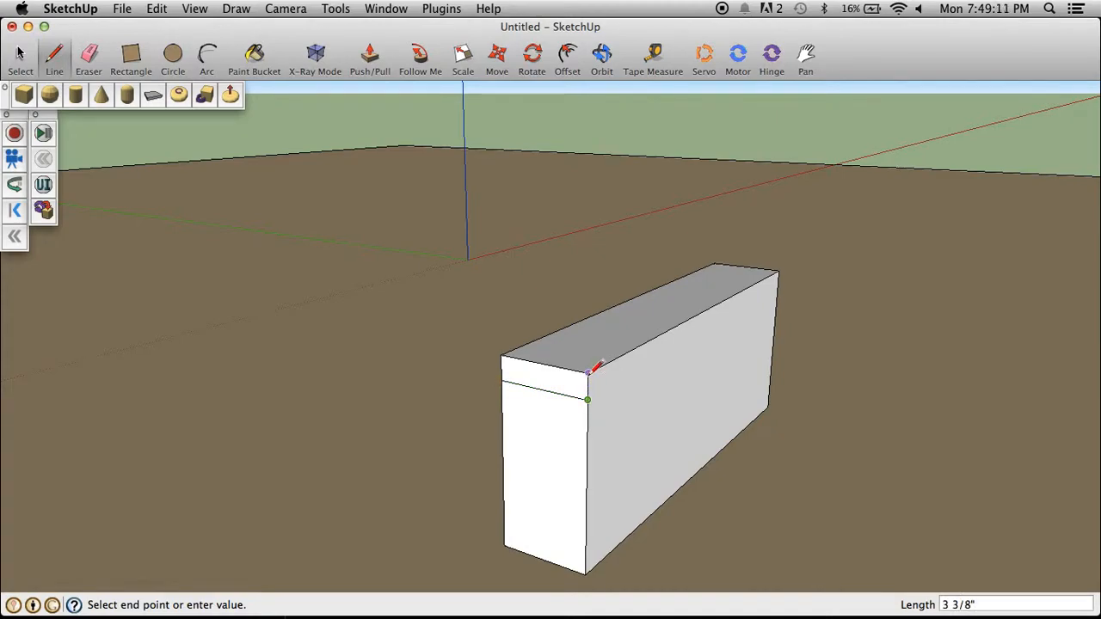
{"action": "left_click", "coordinate": [501, 353]}
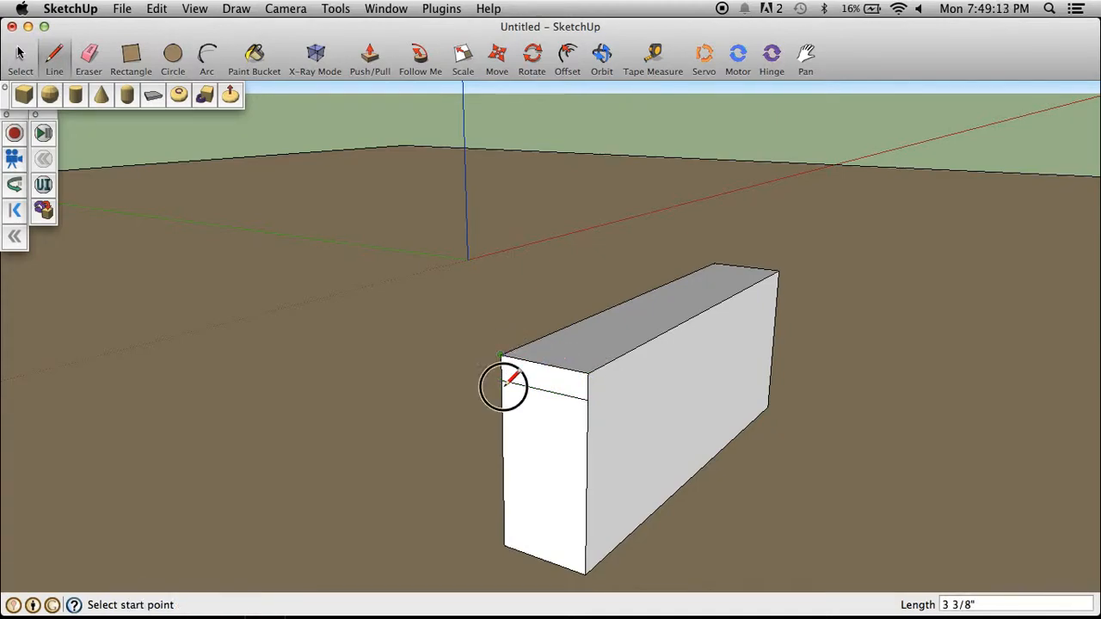
Erase the box, keeping only the thin strip outlined on its end face
{"action": "left_click", "coordinate": [89, 57]}
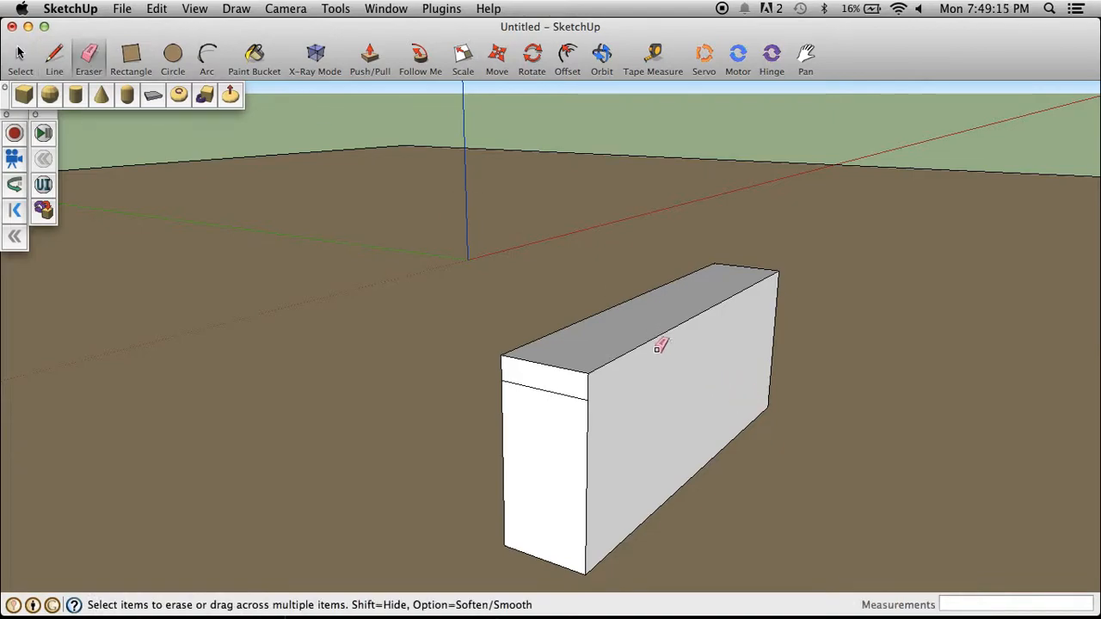
{"action": "left_click", "coordinate": [647, 312]}
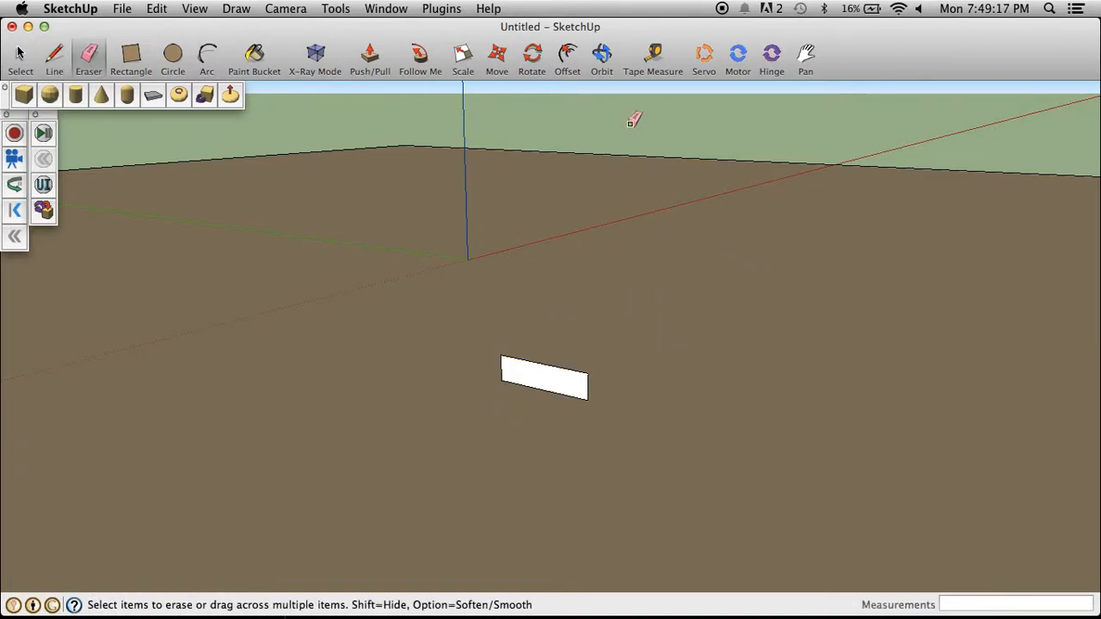
{"action": "left_click", "coordinate": [601, 57]}
{"action": "mouse_move", "coordinate": [579, 389]}
{"action": "left_mouse_down"}
{"action": "mouse_move", "coordinate": [513, 401]}
{"action": "mouse_move", "coordinate": [413, 344]}
{"action": "mouse_move", "coordinate": [648, 318]}
{"action": "mouse_move", "coordinate": [588, 384]}
{"action": "left_mouse_up"}
{"action": "scroll", "coordinate": [468, 312], "scroll_direction": "down", "scroll_amount": 5}
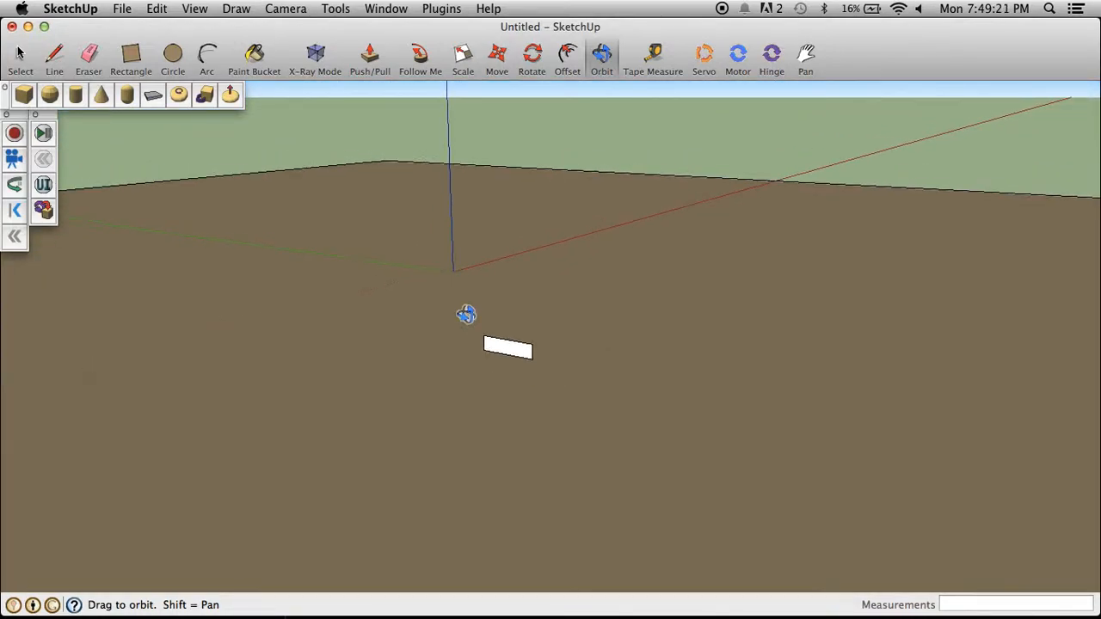
{"action": "scroll", "coordinate": [473, 344], "scroll_direction": "up", "scroll_amount": 3}
Create a long horizontal cylinder centred on the strip's lower edge, with its radius reaching the strip's corner and its length parallel to the red axis
{"action": "left_click", "coordinate": [173, 55]}
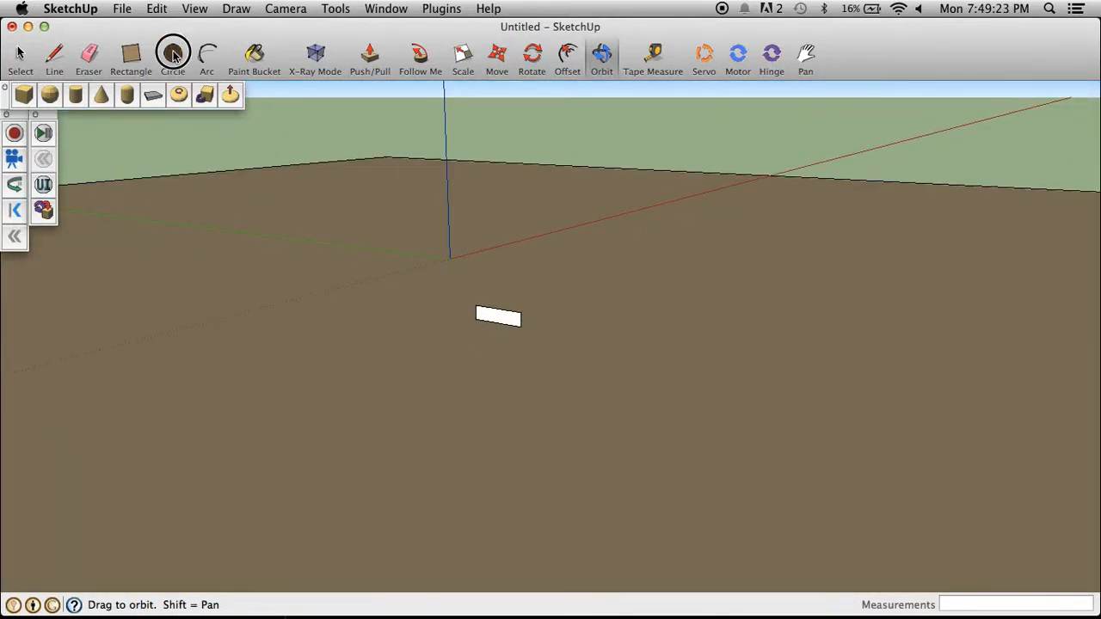
{"action": "left_click", "coordinate": [182, 96]}
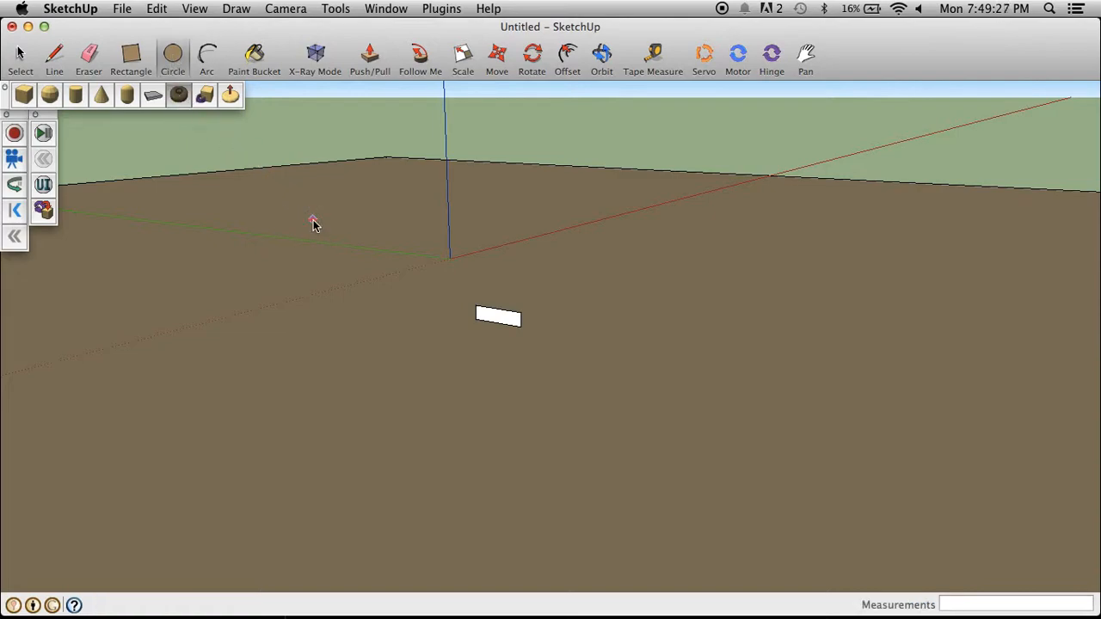
{"action": "left_click", "coordinate": [80, 97]}
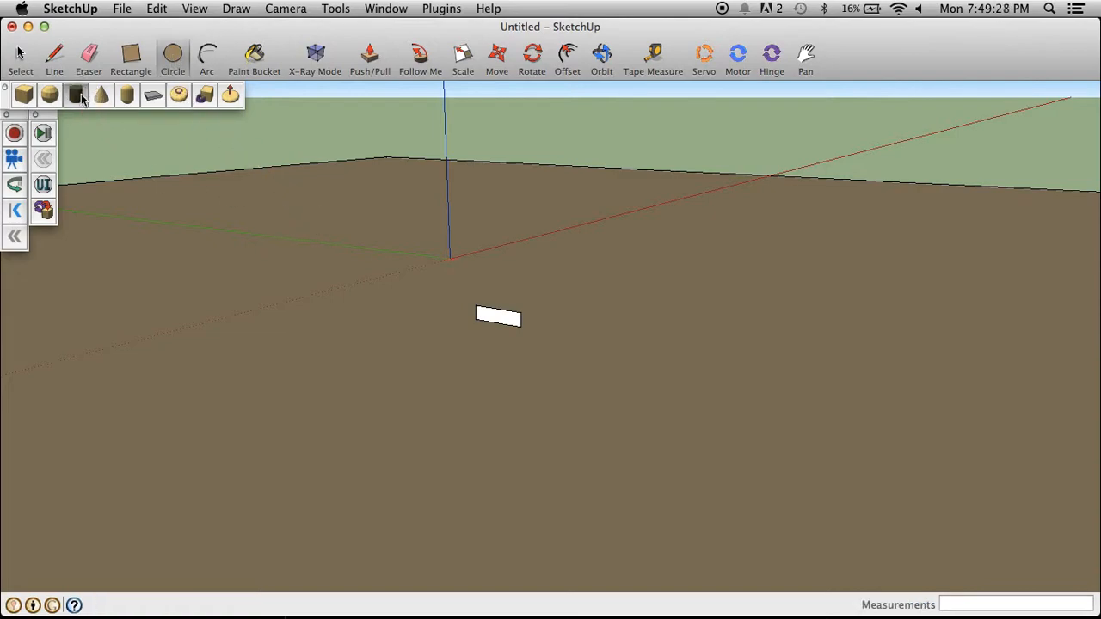
{"action": "left_click", "coordinate": [498, 324]}
{"action": "left_click", "coordinate": [519, 327]}
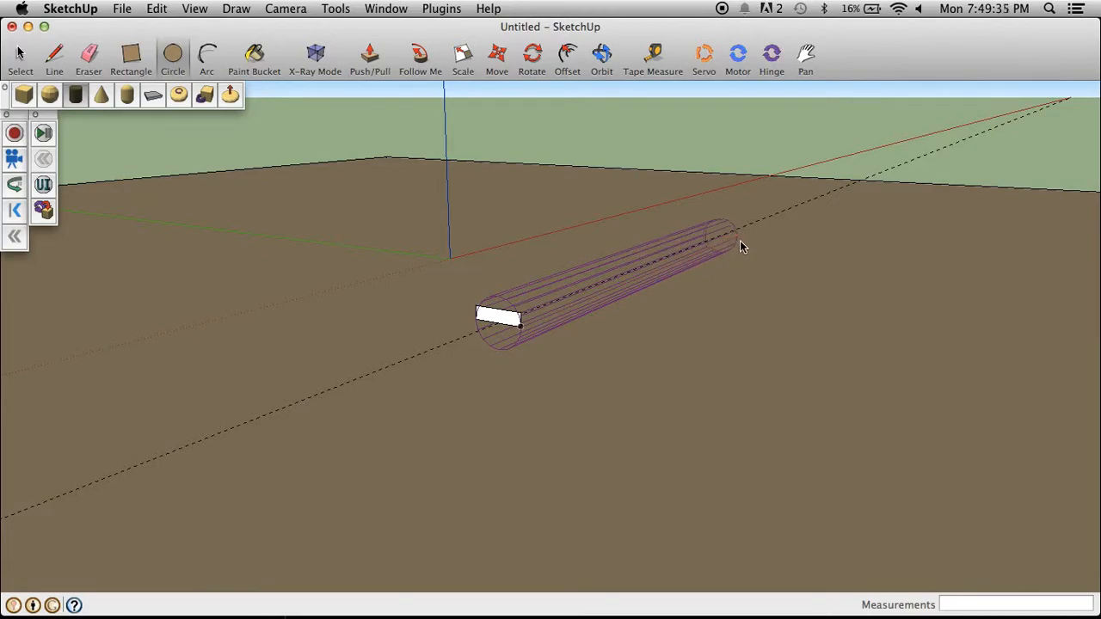
{"action": "left_click", "coordinate": [742, 244]}
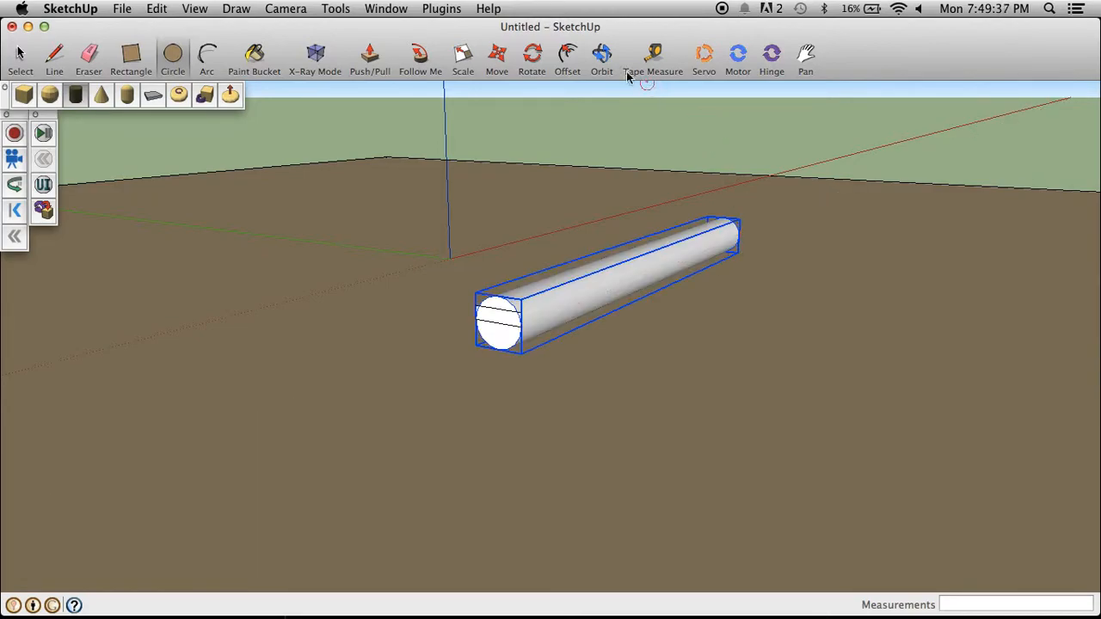
{"action": "left_click", "coordinate": [602, 56]}
{"action": "left_click_drag", "start_coordinate": [689, 280], "coordinate": [329, 318]}
{"action": "left_click_drag", "start_coordinate": [426, 320], "coordinate": [670, 294]}
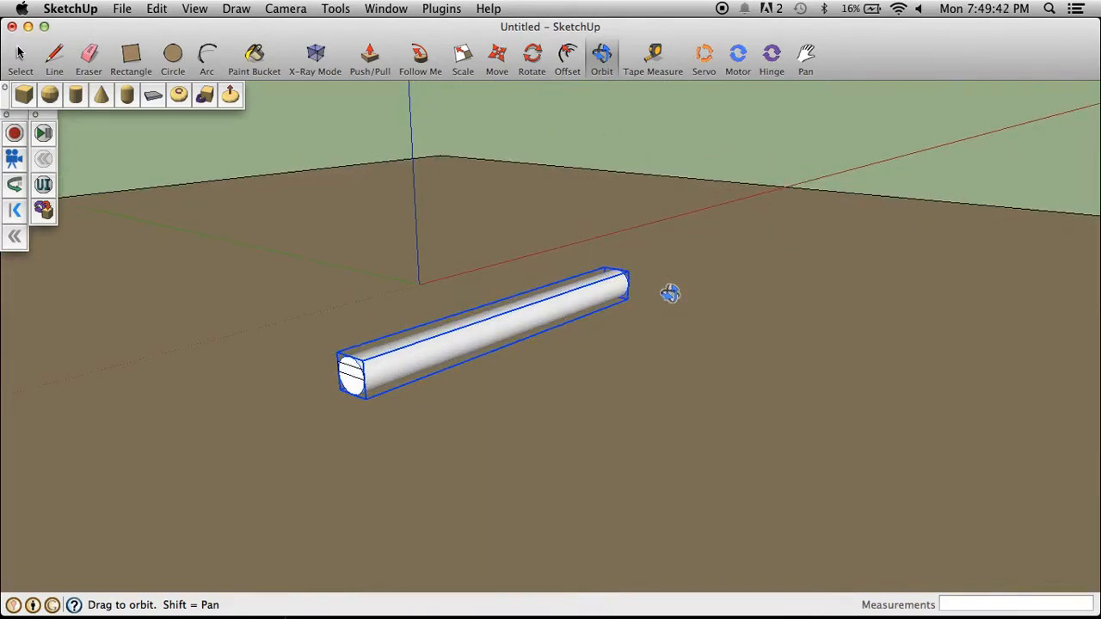
Erase the strip's leftover edges on and around the cylinder's end face, keeping the cylinder itself
{"action": "left_click", "coordinate": [88, 56]}
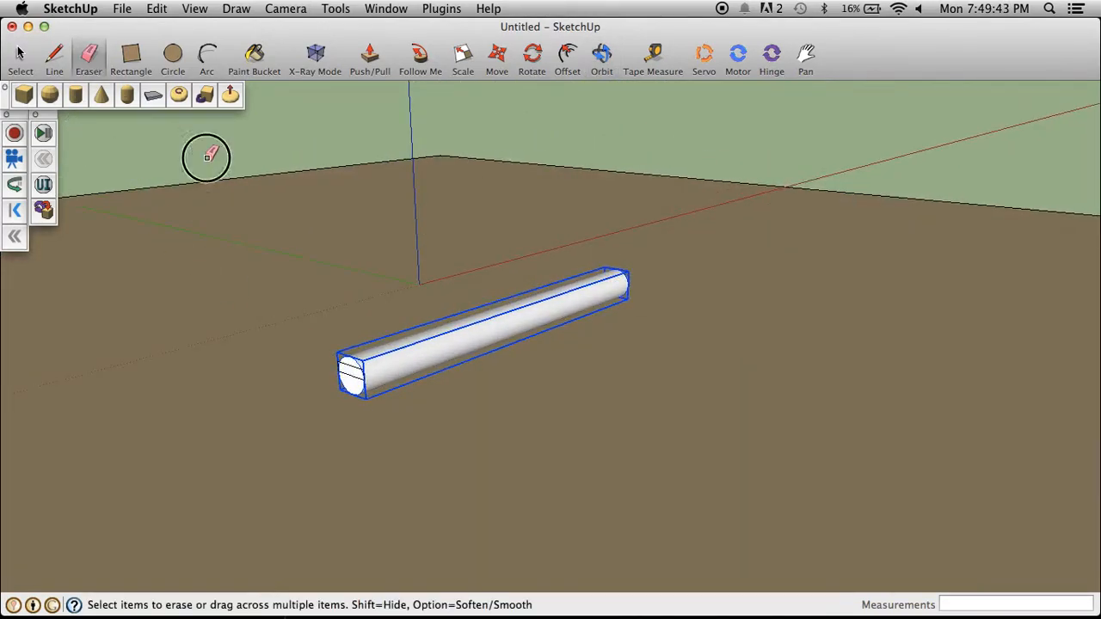
{"action": "left_click", "coordinate": [363, 371]}
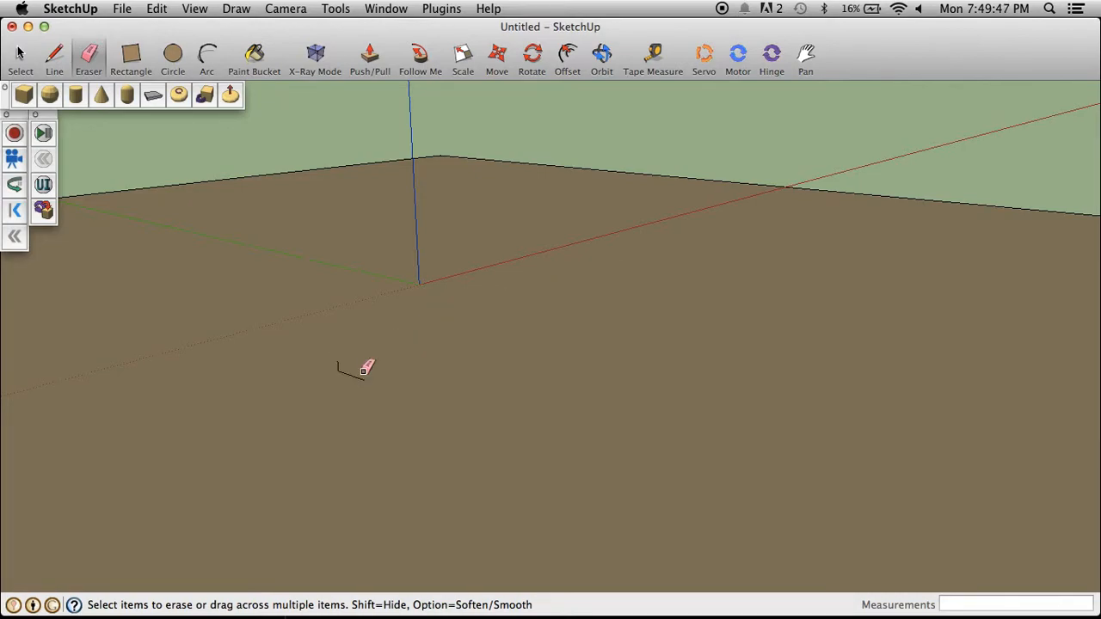
{"action": "key", "text": "super+z"}
{"action": "scroll", "coordinate": [363, 371], "scroll_direction": "up", "scroll_amount": 5}
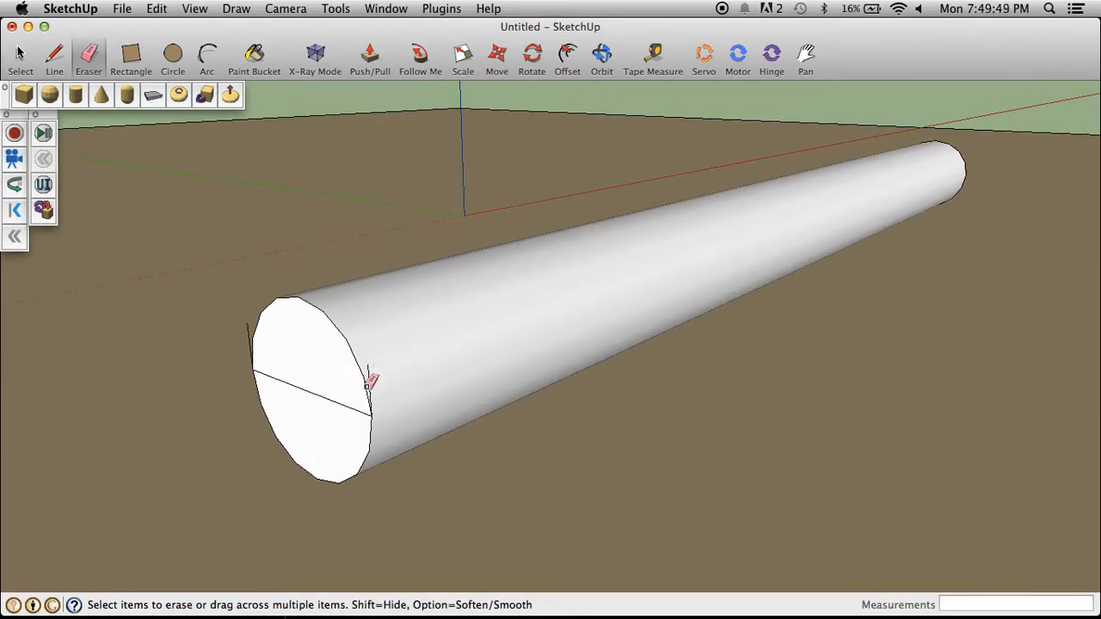
{"action": "left_click", "coordinate": [340, 402]}
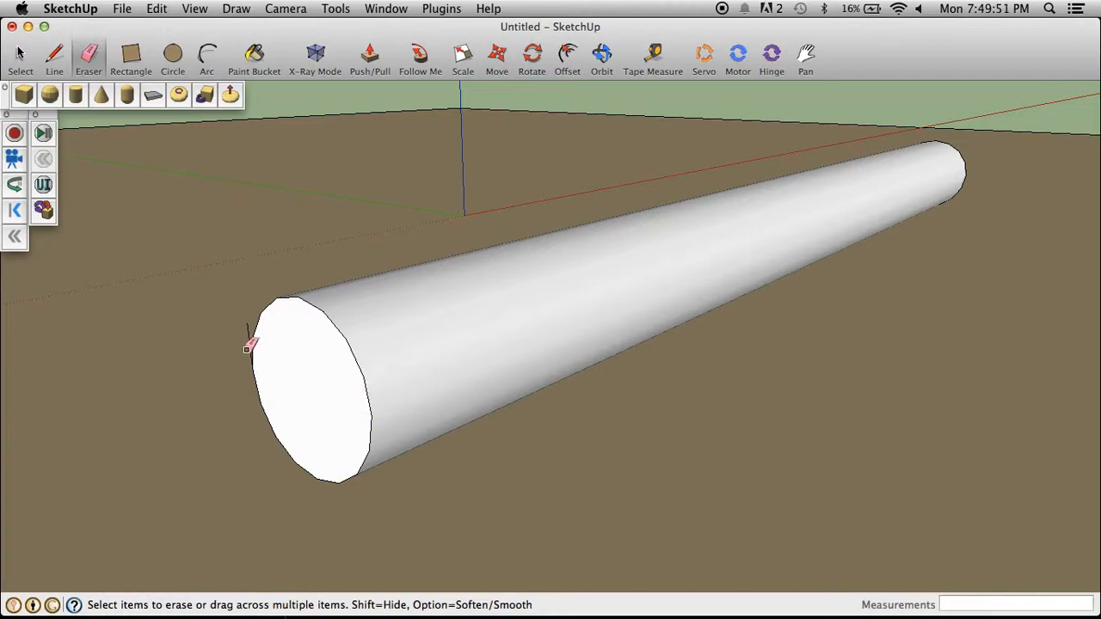
{"action": "scroll", "coordinate": [301, 380], "scroll_direction": "down", "scroll_amount": 3}
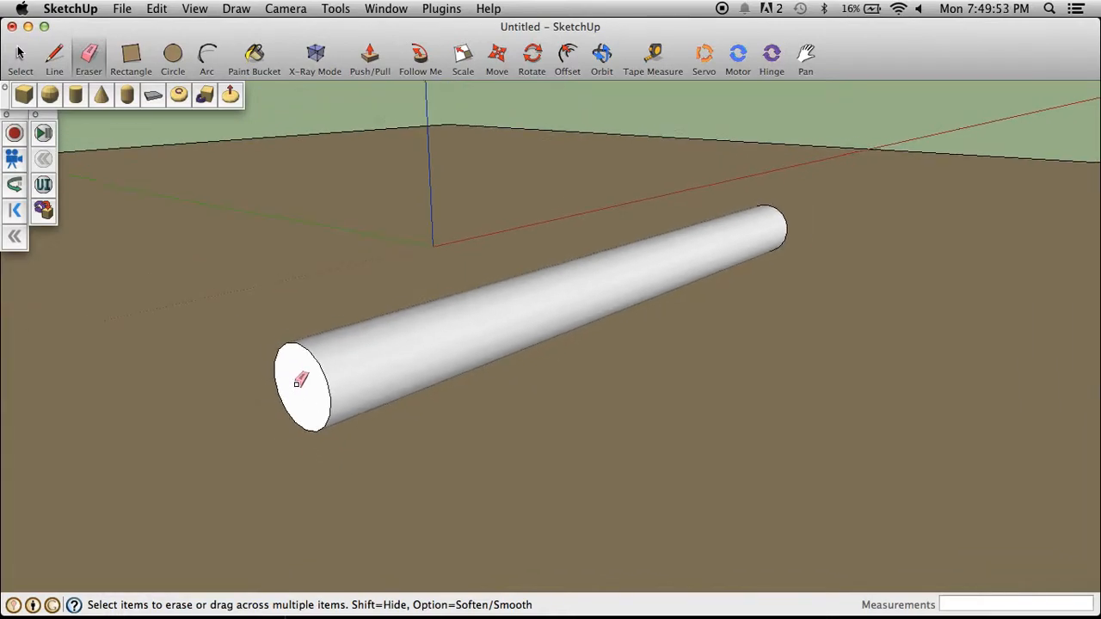
Copy the cylinder parallel to the green axis, placing the duplicate about 11' 7" from the original
{"action": "scroll", "coordinate": [679, 336], "scroll_direction": "down", "scroll_amount": 4}
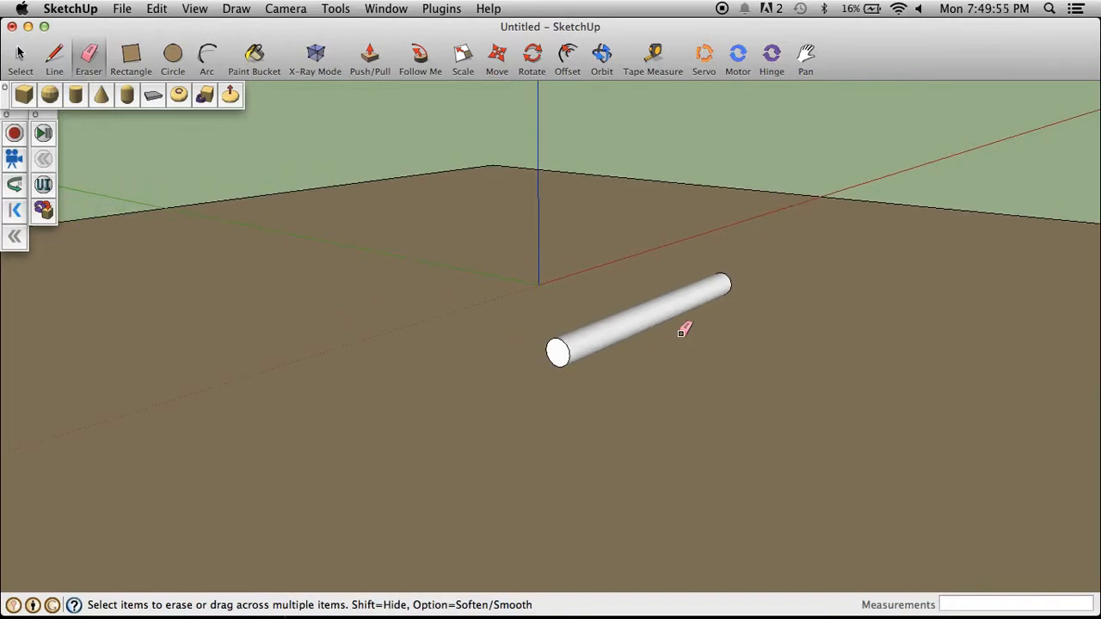
{"action": "left_click", "coordinate": [497, 53]}
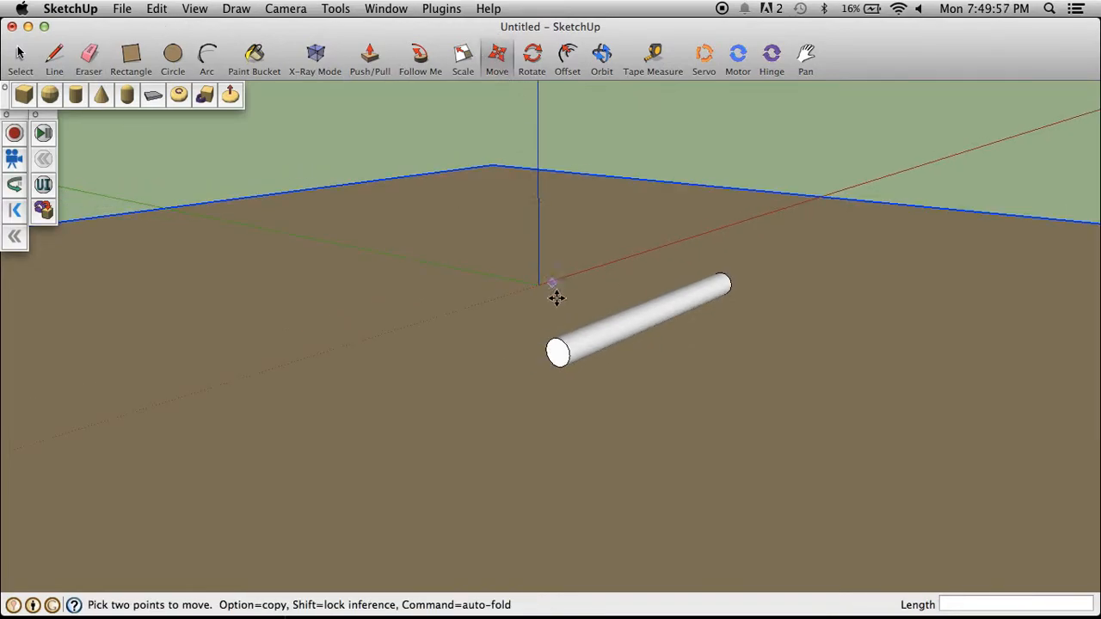
{"action": "left_click", "coordinate": [558, 350]}
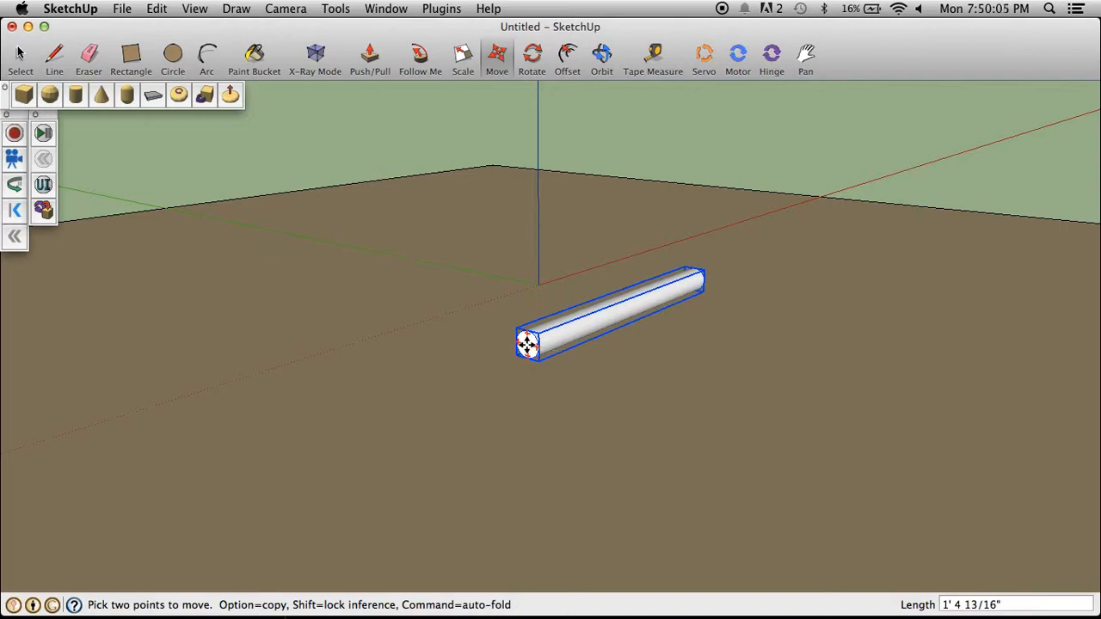
{"action": "key", "text": "alt"}
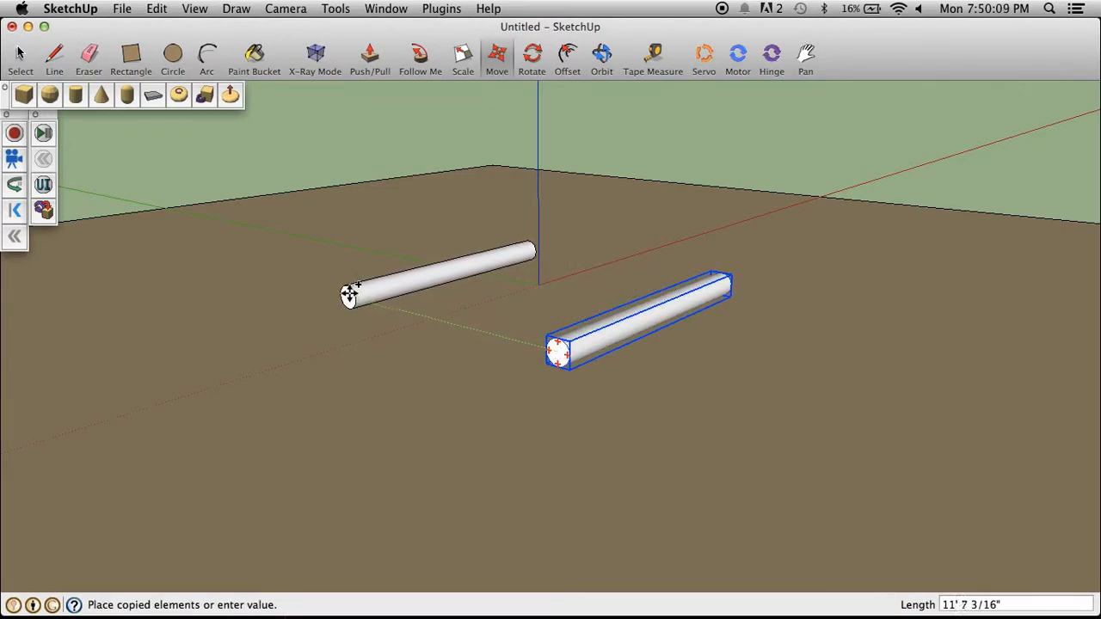
{"action": "left_click", "coordinate": [352, 295]}
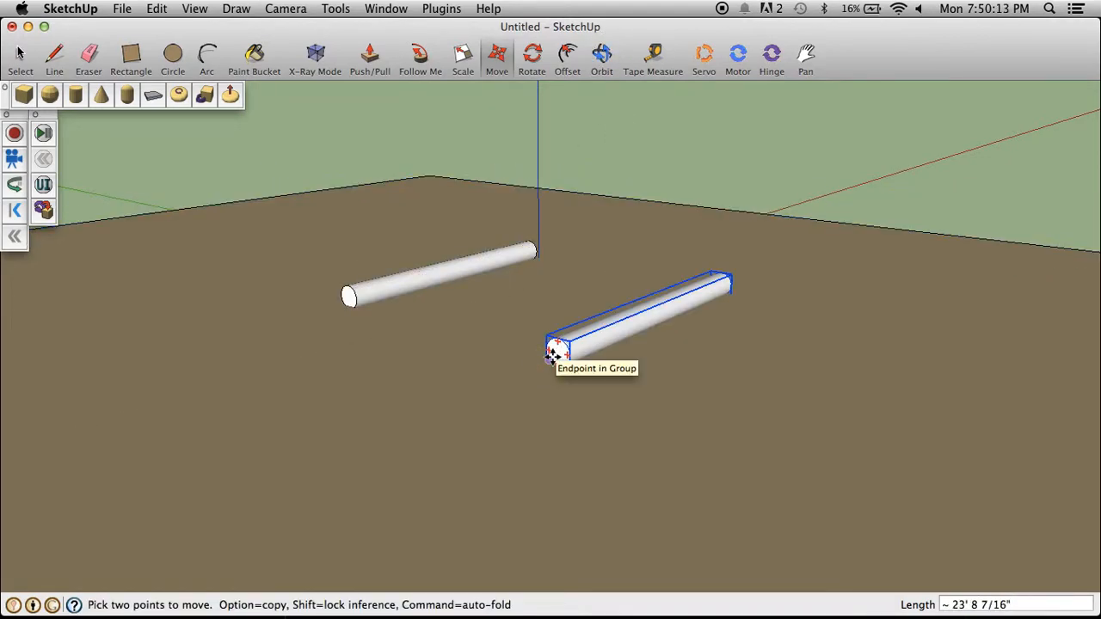
Shorten the original cylinder by pushing its end face inward about 3' 4 15/16" inside its group
{"action": "left_click", "coordinate": [613, 58]}
{"action": "mouse_move", "coordinate": [605, 248]}
{"action": "left_mouse_down"}
{"action": "mouse_move", "coordinate": [499, 361]}
{"action": "mouse_move", "coordinate": [404, 307]}
{"action": "mouse_move", "coordinate": [551, 236]}
{"action": "mouse_move", "coordinate": [619, 236]}
{"action": "left_mouse_up"}
{"action": "left_click_drag", "start_coordinate": [521, 308], "coordinate": [616, 397]}
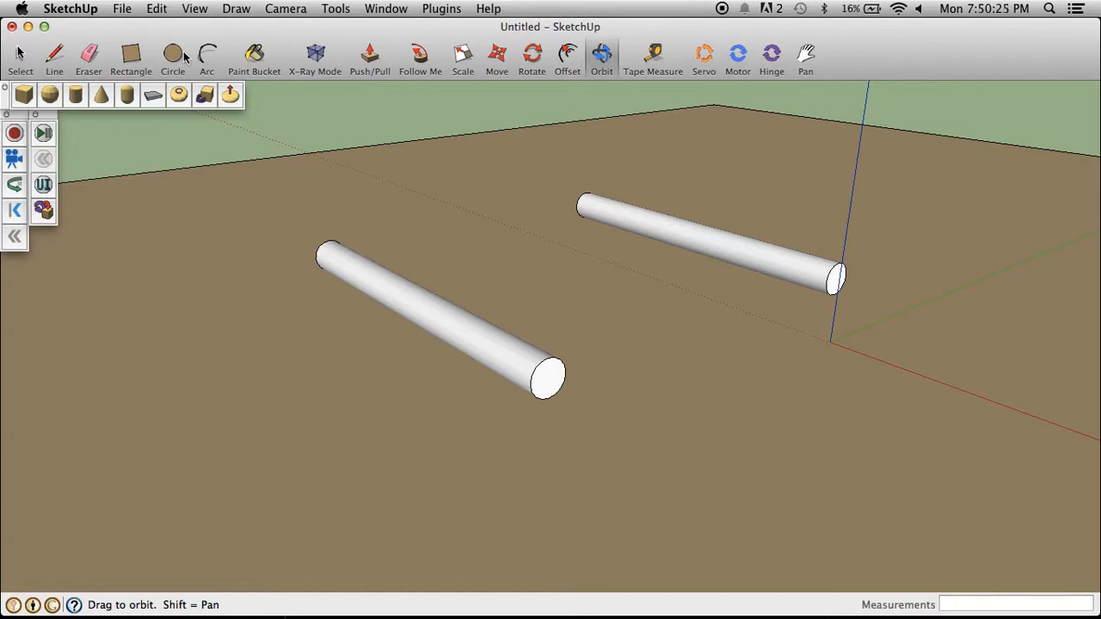
{"action": "left_click", "coordinate": [53, 54]}
{"action": "left_click", "coordinate": [21, 54]}
{"action": "double_click", "coordinate": [445, 330]}
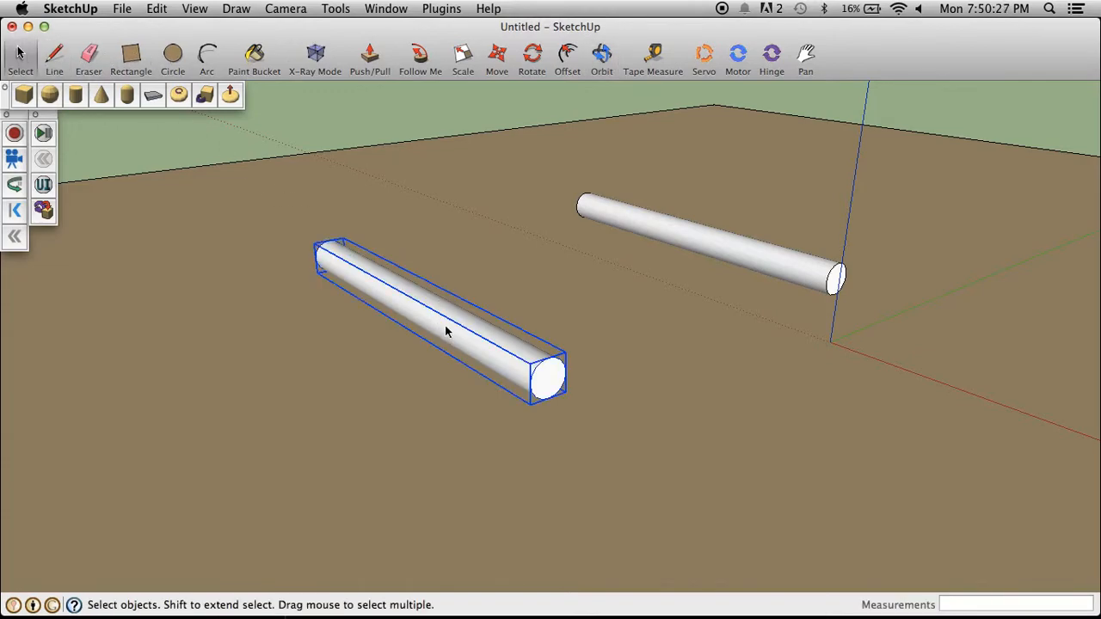
{"action": "left_click", "coordinate": [371, 56]}
{"action": "left_click", "coordinate": [555, 385]}
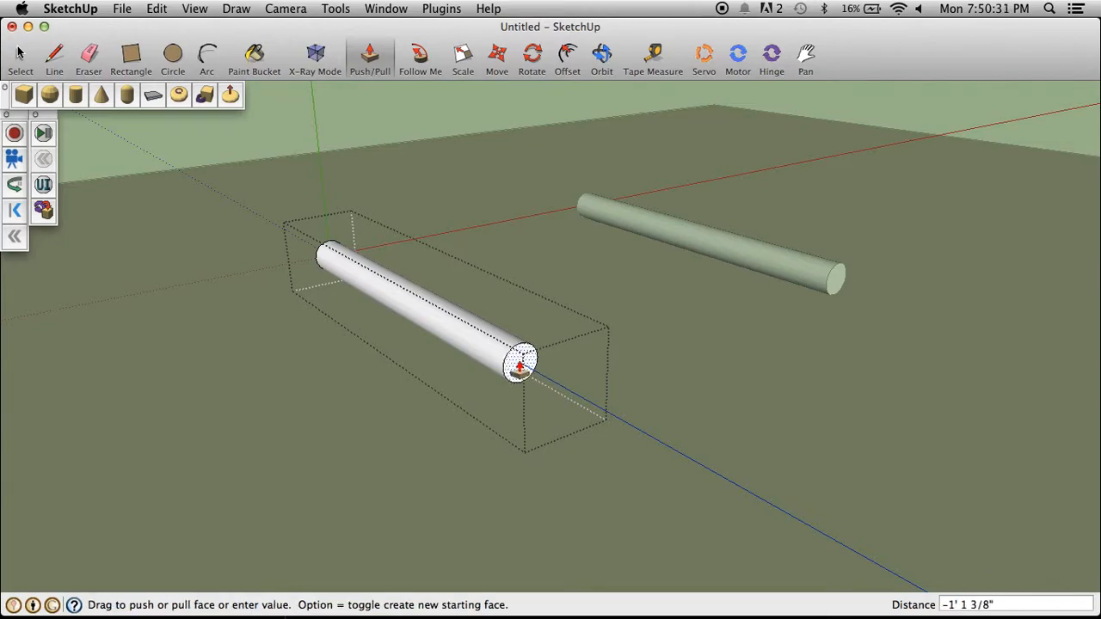
{"action": "left_click", "coordinate": [473, 344]}
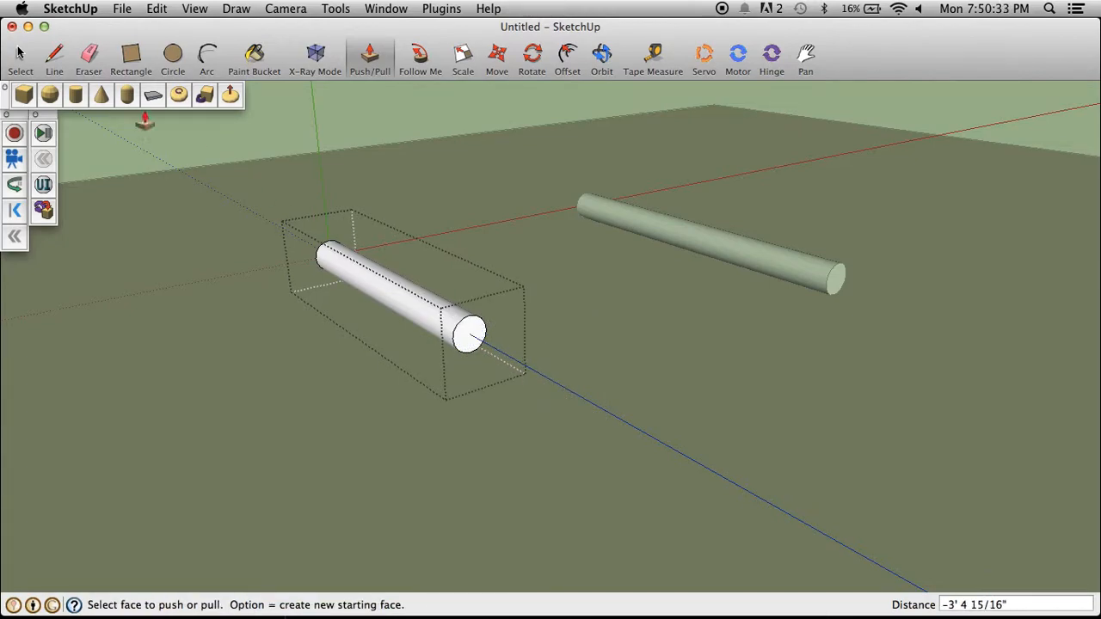
Shorten the copied cylinder by 3' 4 15/16" so its end face aligns with the other cylinder's, and leave the group
{"action": "left_click", "coordinate": [601, 56]}
{"action": "left_click_drag", "start_coordinate": [418, 281], "coordinate": [528, 336]}
{"action": "left_click", "coordinate": [19, 55]}
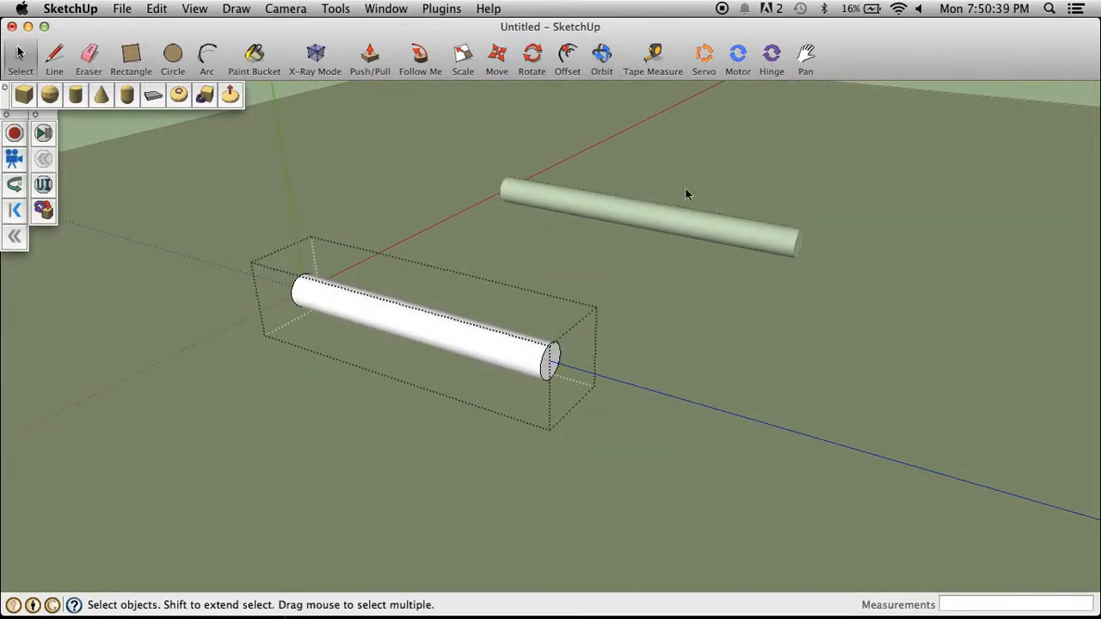
{"action": "left_click", "coordinate": [740, 240]}
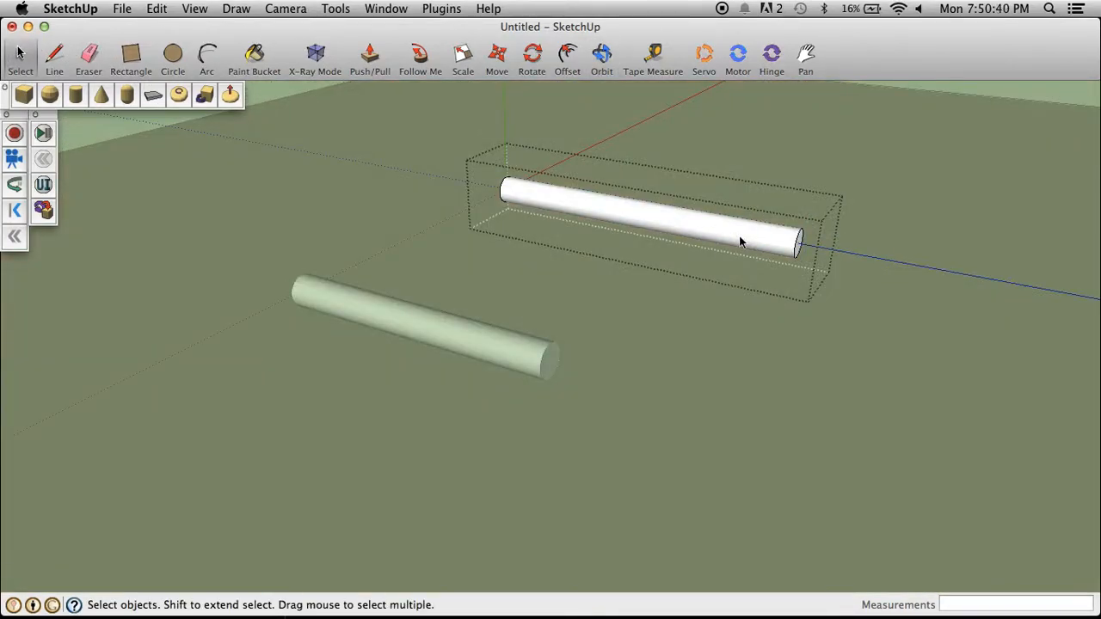
{"action": "left_click", "coordinate": [378, 58]}
{"action": "left_click", "coordinate": [800, 251]}
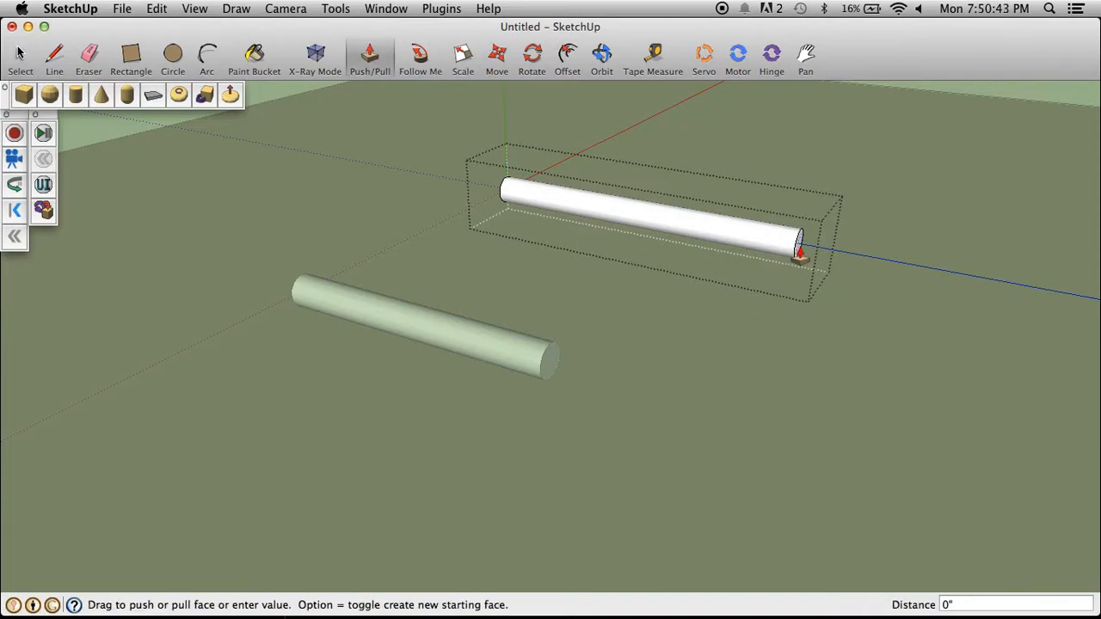
{"action": "left_click", "coordinate": [545, 380]}
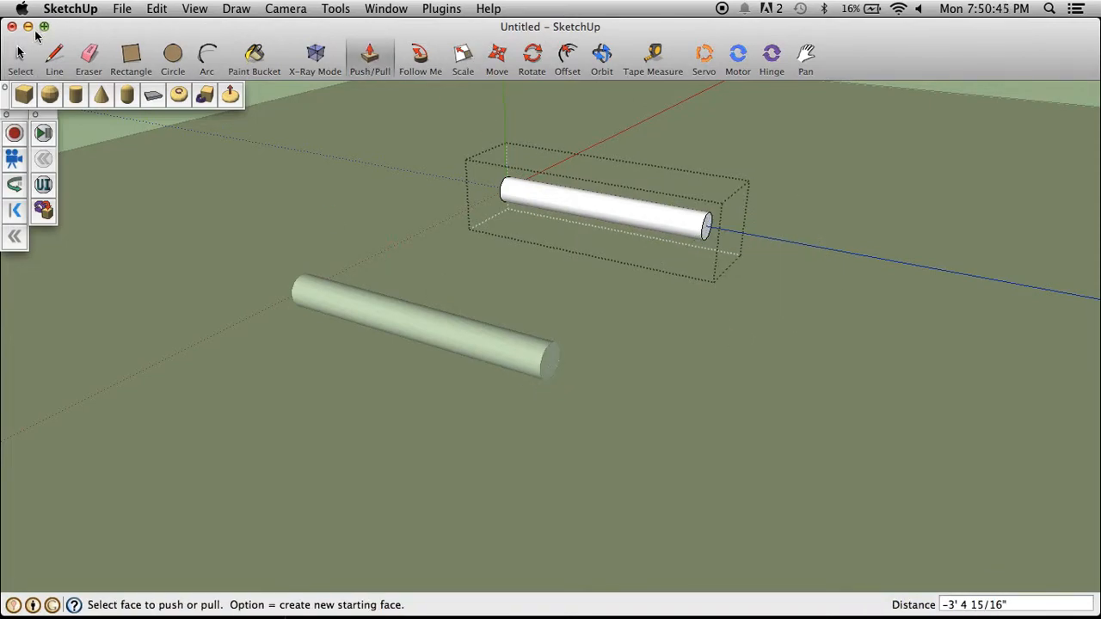
{"action": "left_click", "coordinate": [20, 53]}
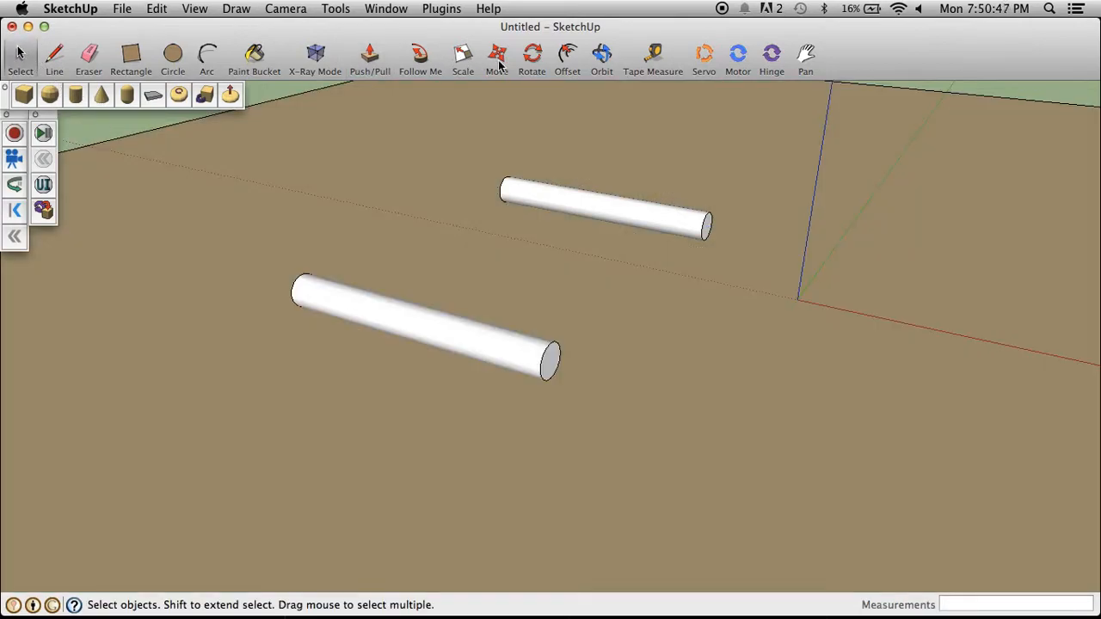
Draw a line about 7 1/16" long across the diameter of the near cylinder's end face
{"action": "left_click", "coordinate": [602, 55]}
{"action": "left_click_drag", "start_coordinate": [481, 349], "coordinate": [281, 247]}
{"action": "left_click_drag", "start_coordinate": [425, 273], "coordinate": [490, 312]}
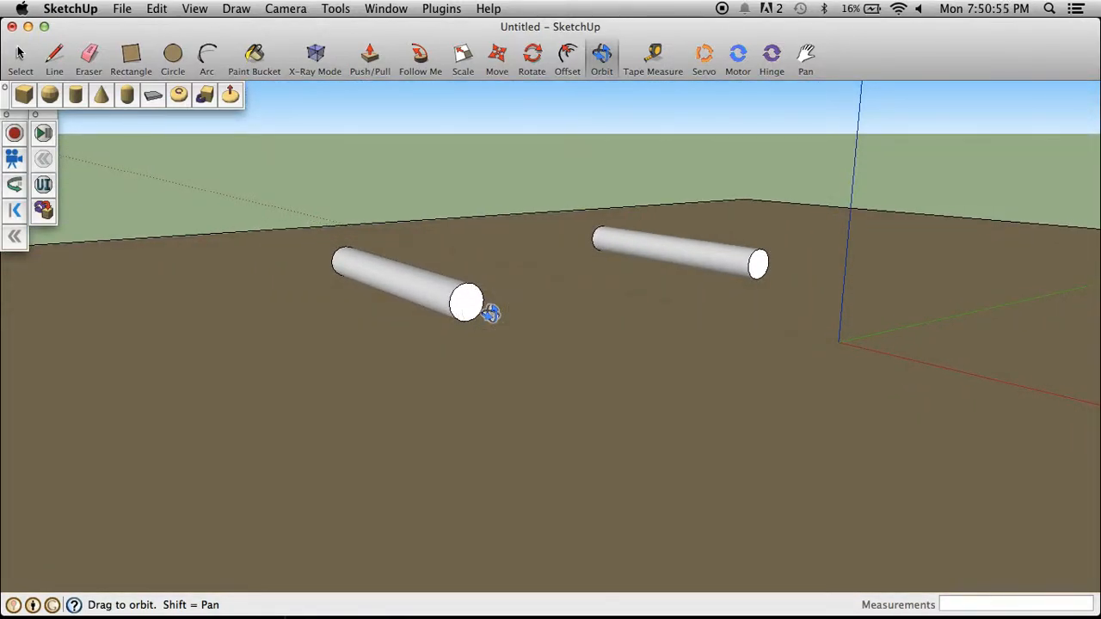
{"action": "left_click", "coordinate": [180, 95]}
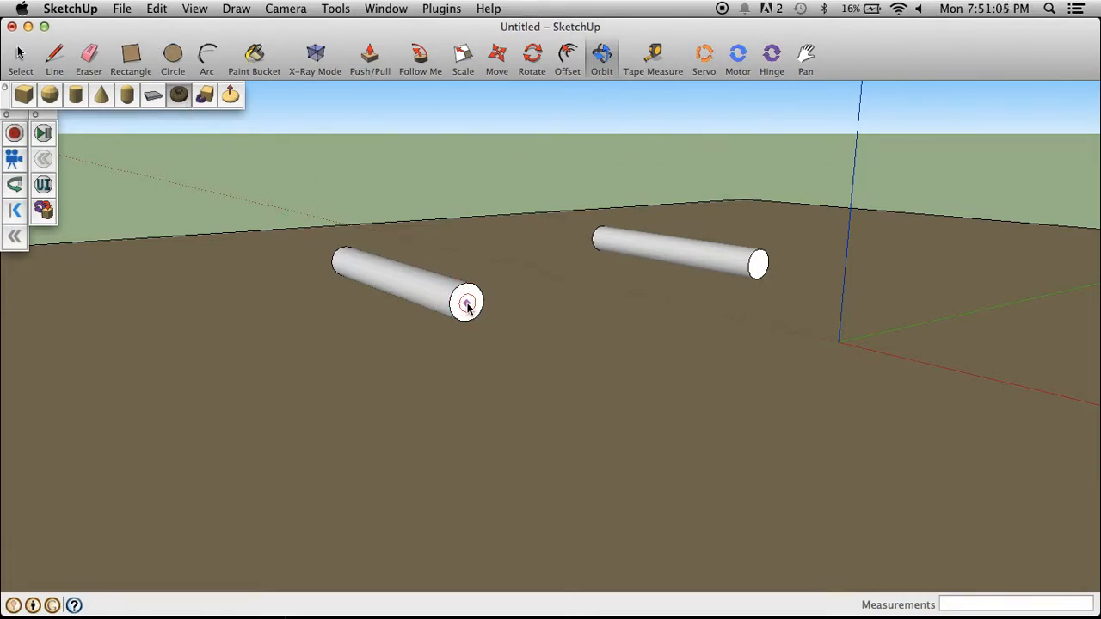
{"action": "left_click", "coordinate": [54, 55]}
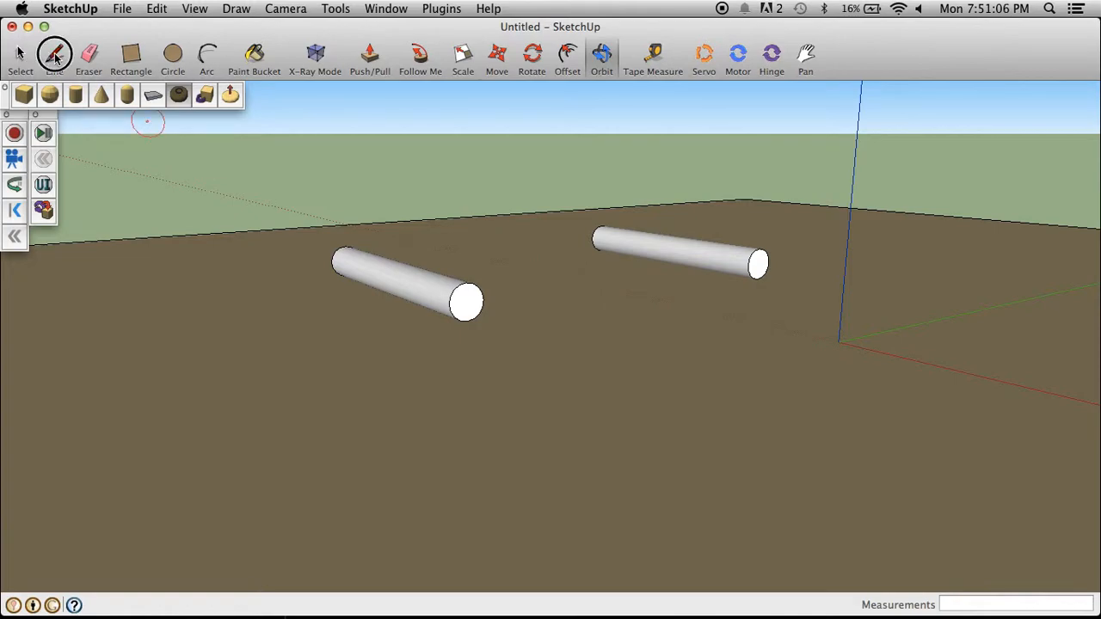
{"action": "scroll", "coordinate": [448, 295], "scroll_direction": "up", "scroll_amount": 5}
{"action": "left_click", "coordinate": [452, 308]}
{"action": "left_click", "coordinate": [575, 292]}
Extend the line to the far cylinder's end face and erase that connecting segment, keeping the diameter line
{"action": "scroll", "coordinate": [583, 359], "scroll_direction": "down", "scroll_amount": 5}
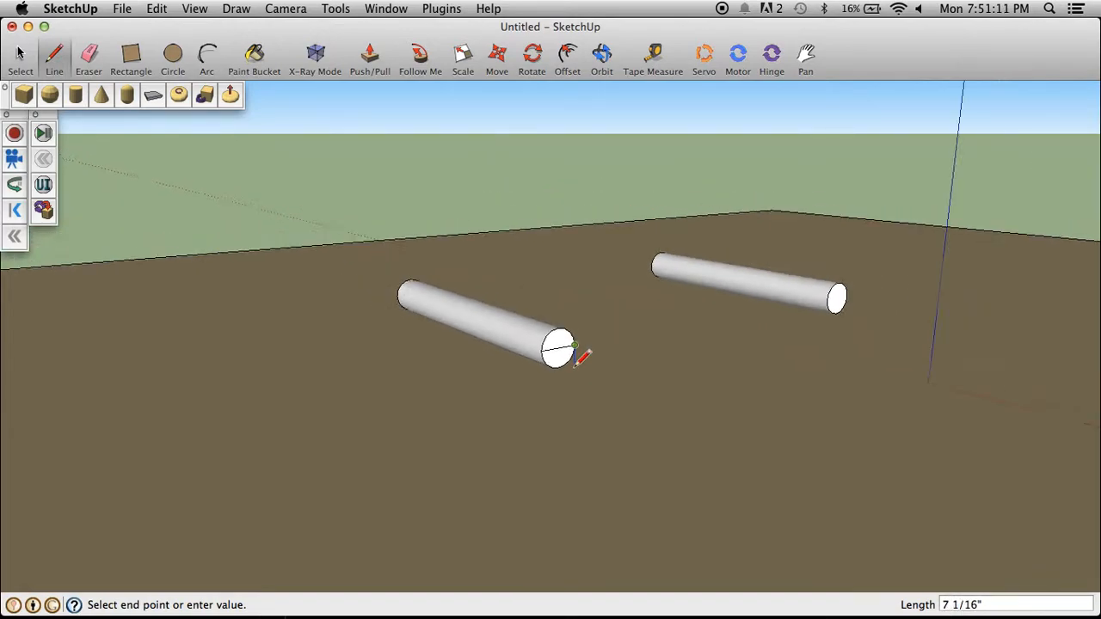
{"action": "left_click", "coordinate": [846, 298]}
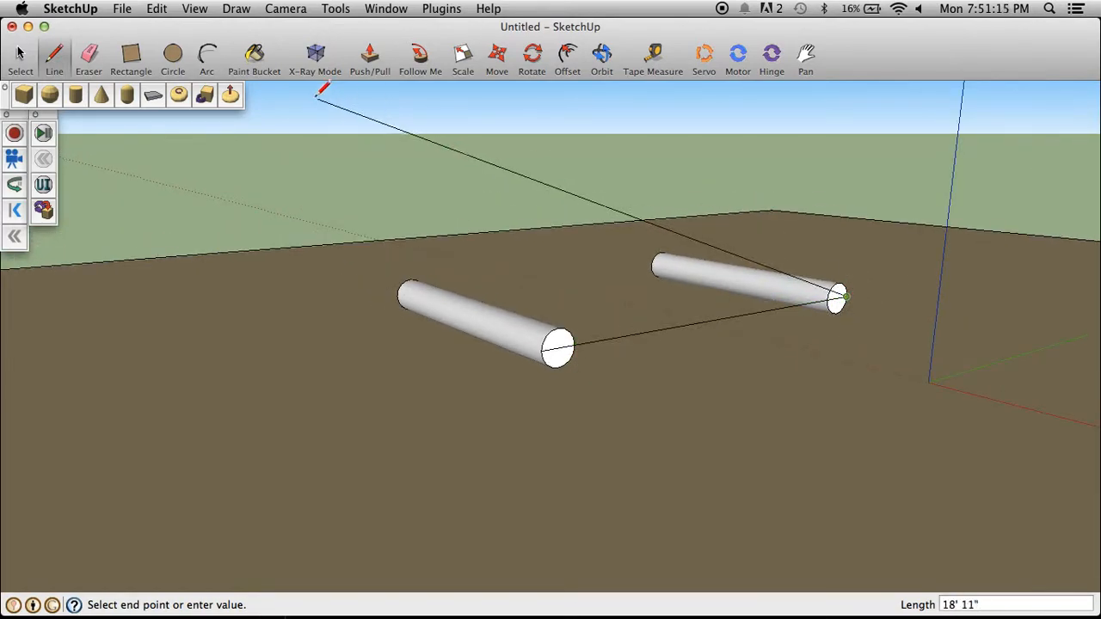
{"action": "left_click", "coordinate": [85, 74]}
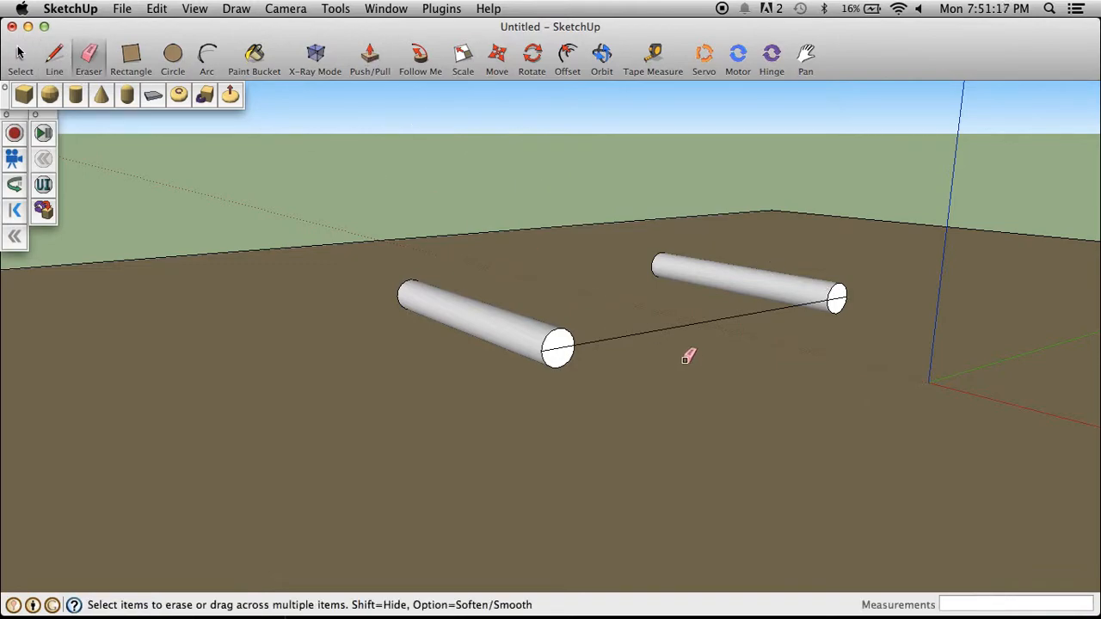
{"action": "left_click", "coordinate": [668, 328]}
{"action": "key", "text": "super+z"}
{"action": "key", "text": "super+shift+z"}
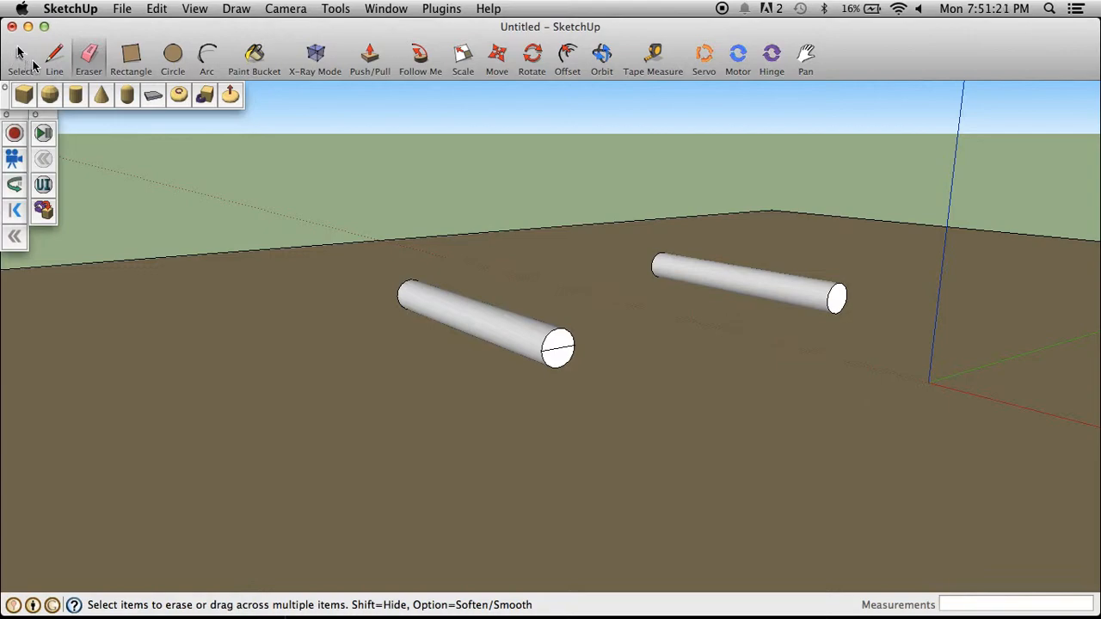
Try to place a torus centred on the midpoint of the near cylinder's diameter line
{"action": "left_click", "coordinate": [180, 99]}
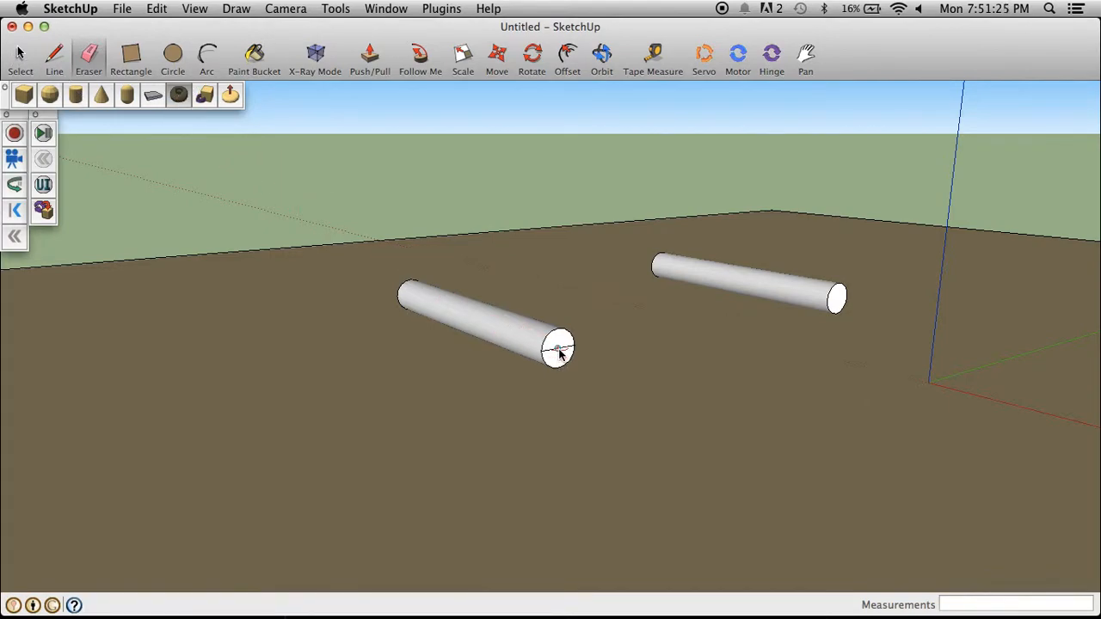
{"action": "scroll", "coordinate": [557, 351], "scroll_direction": "up", "scroll_amount": 5}
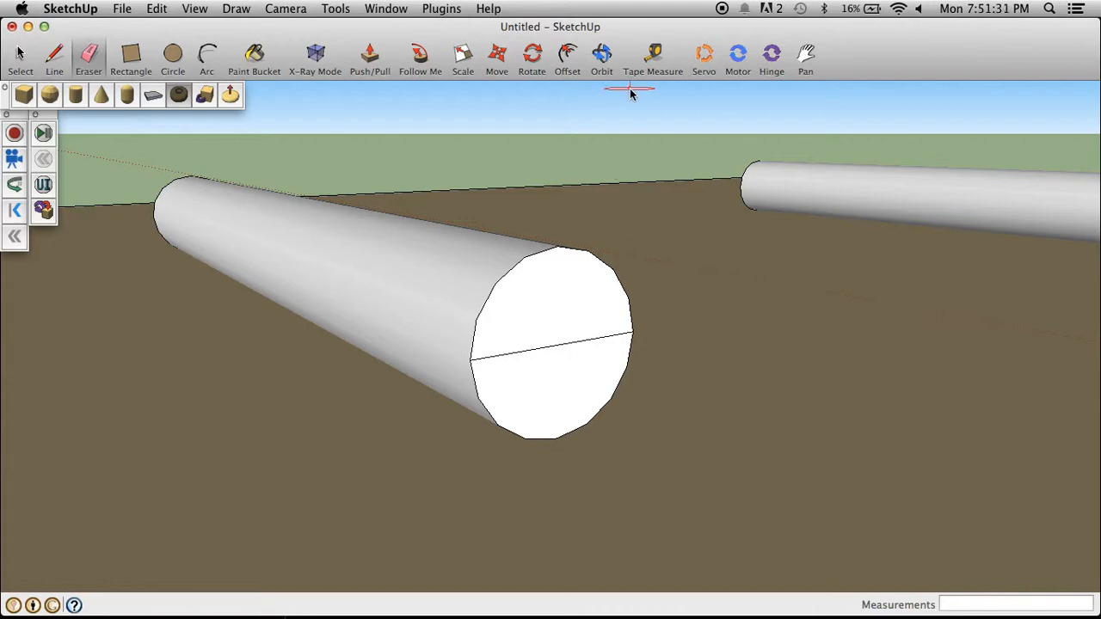
{"action": "left_click", "coordinate": [583, 238]}
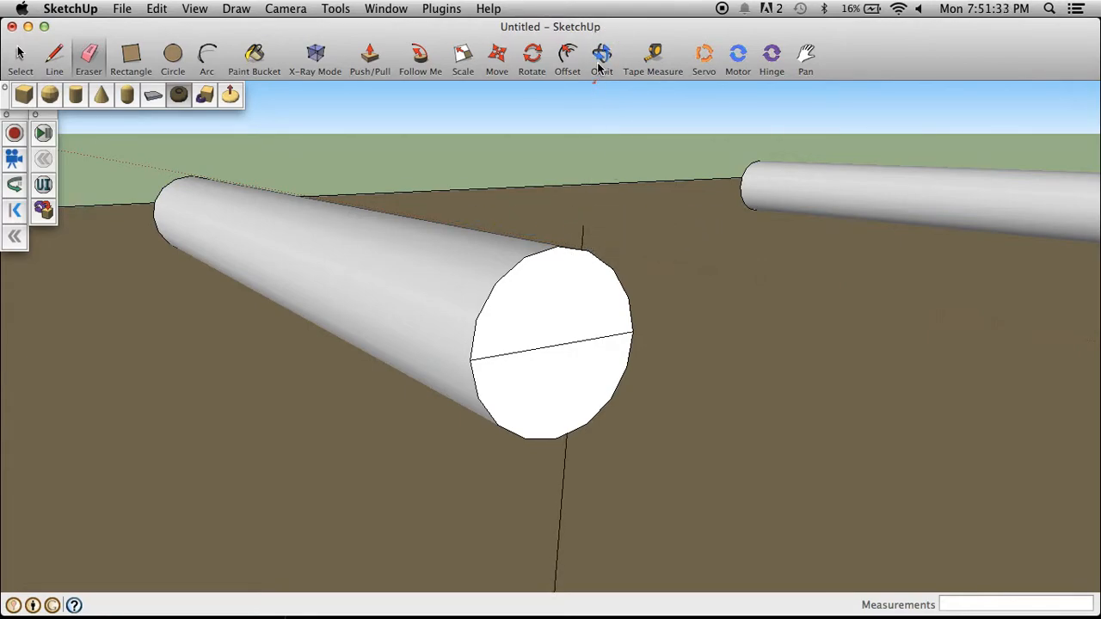
{"action": "left_click", "coordinate": [602, 55]}
{"action": "left_click_drag", "start_coordinate": [560, 393], "coordinate": [627, 456]}
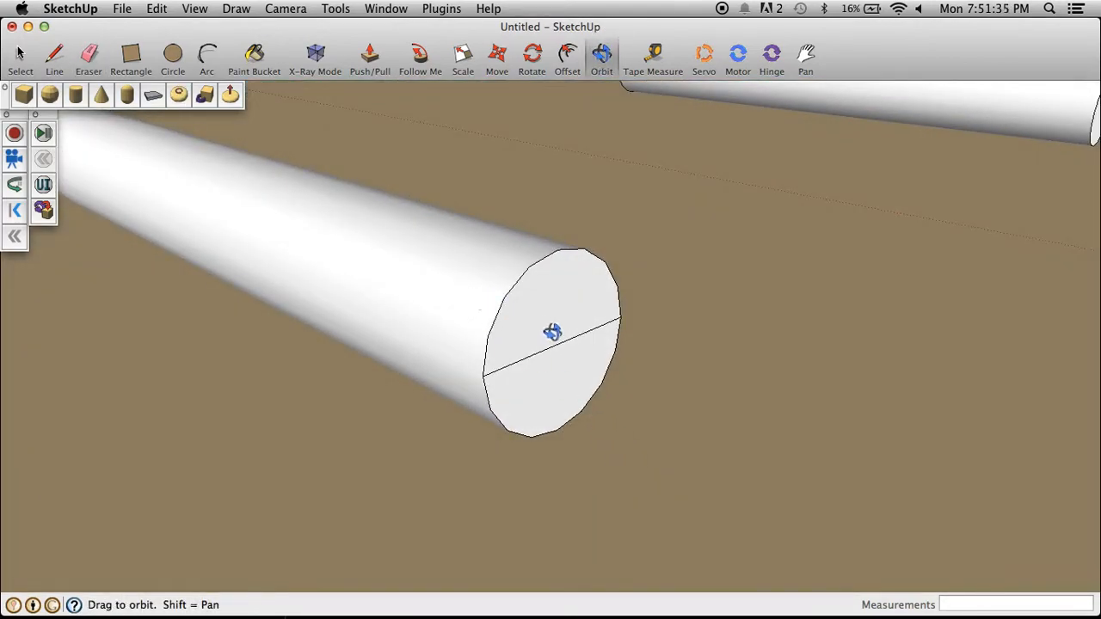
{"action": "scroll", "coordinate": [552, 333], "scroll_direction": "down", "scroll_amount": 5}
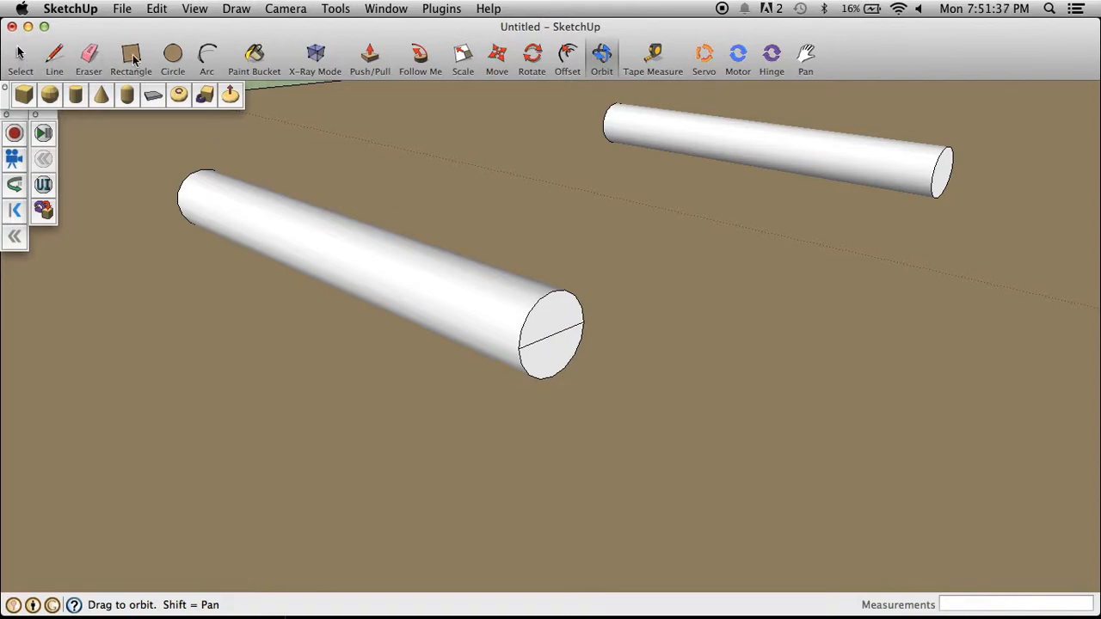
{"action": "left_click", "coordinate": [184, 93]}
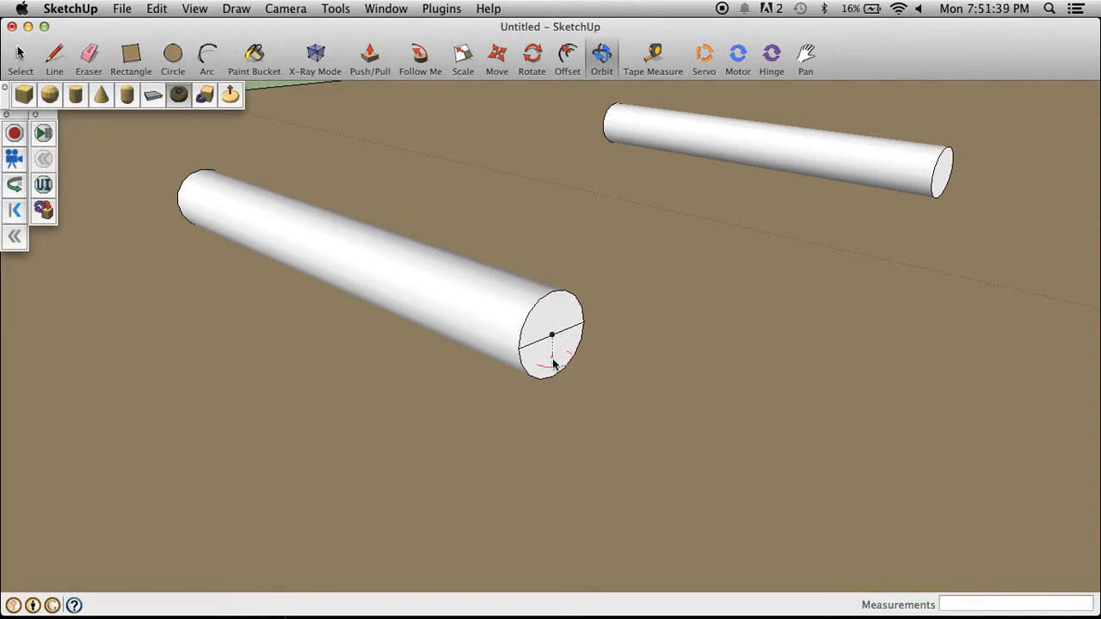
Erase the diameter line from the near cylinder's end face
{"action": "left_click", "coordinate": [89, 57]}
{"action": "left_click", "coordinate": [556, 338]}
Try to locate the centre of the near cylinder's end face as the start point for a torus
{"action": "left_click", "coordinate": [174, 95]}
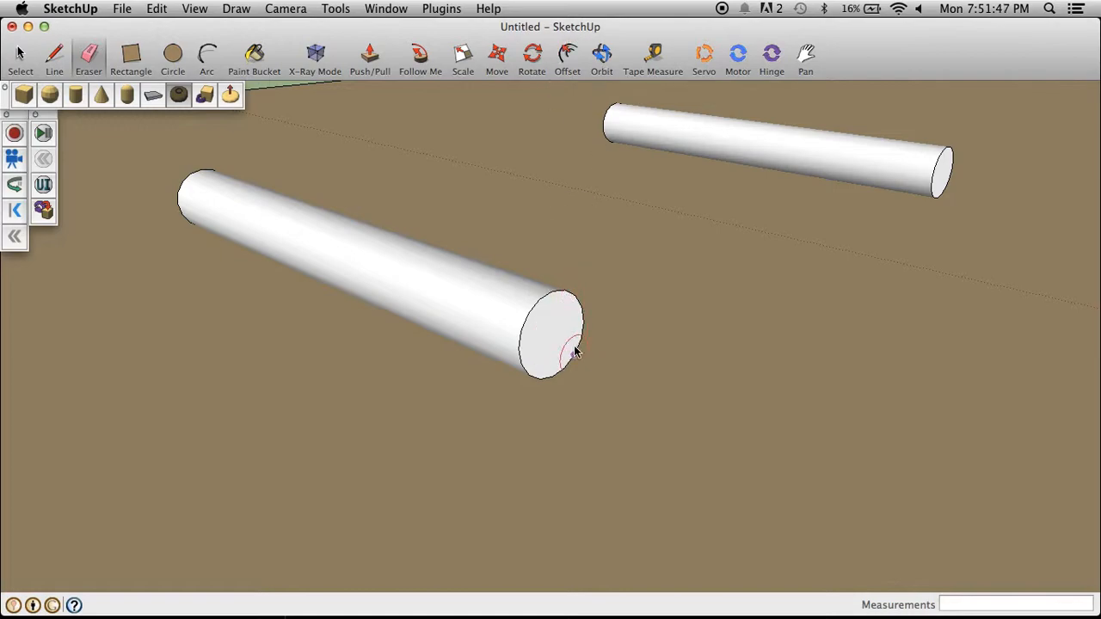
{"action": "scroll", "coordinate": [547, 341], "scroll_direction": "down", "scroll_amount": 4}
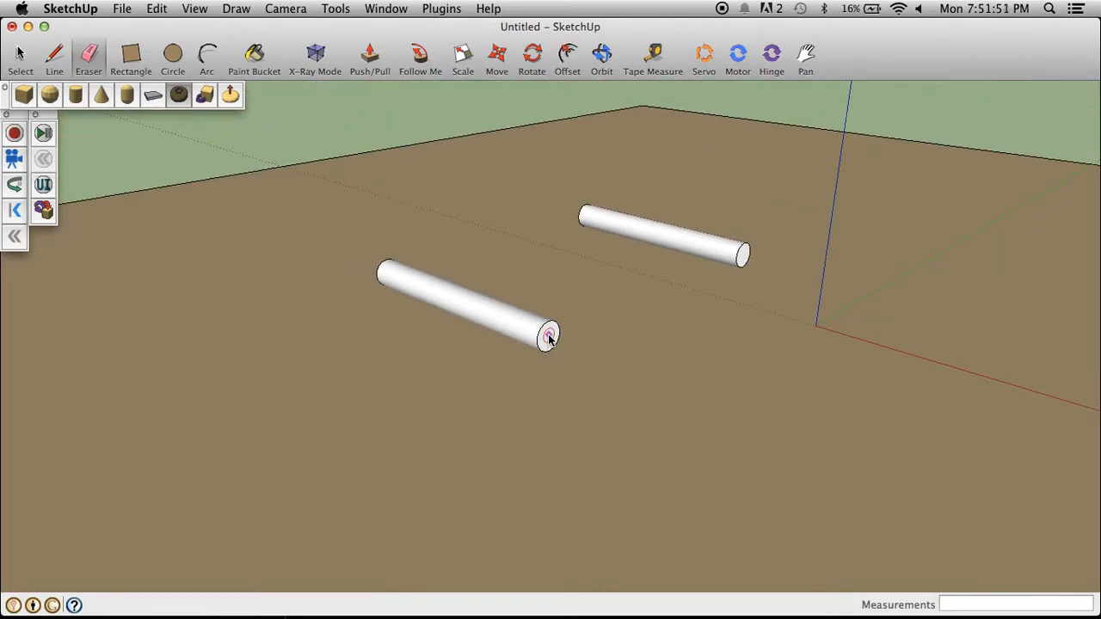
{"action": "scroll", "coordinate": [549, 338], "scroll_direction": "down", "scroll_amount": 4}
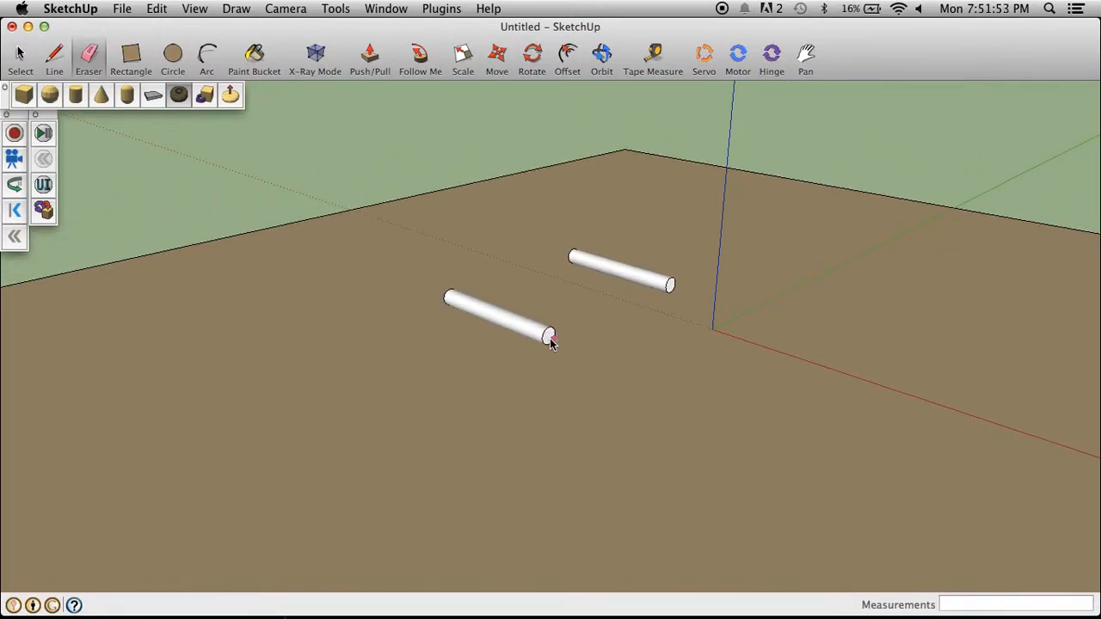
{"action": "scroll", "coordinate": [548, 338], "scroll_direction": "up", "scroll_amount": 3}
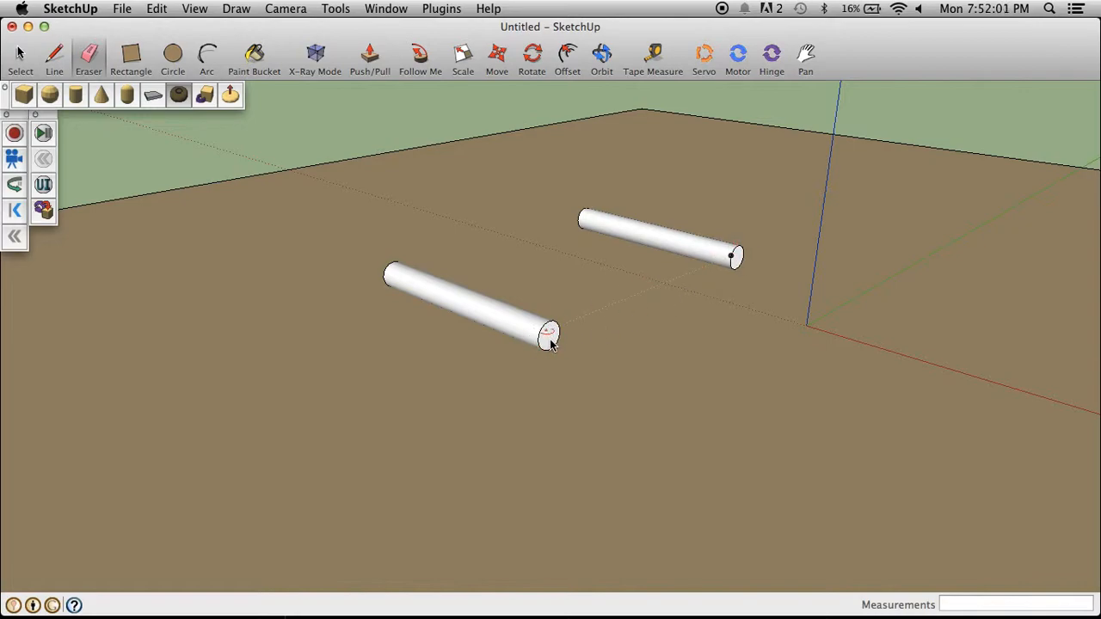
{"action": "scroll", "coordinate": [549, 338], "scroll_direction": "up", "scroll_amount": 3}
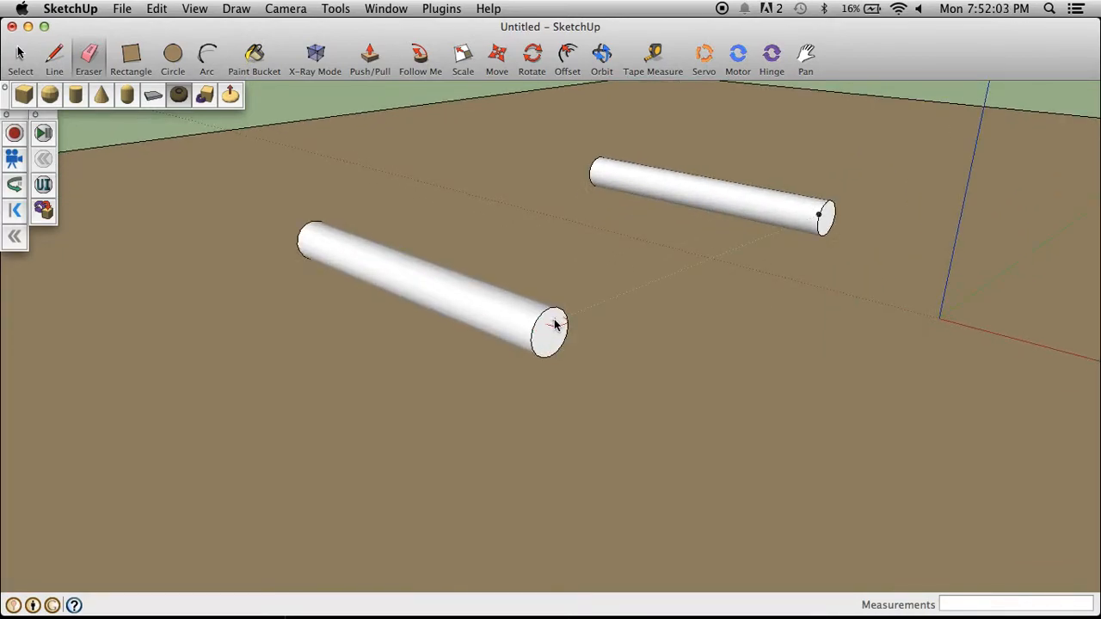
{"action": "left_click", "coordinate": [20, 59]}
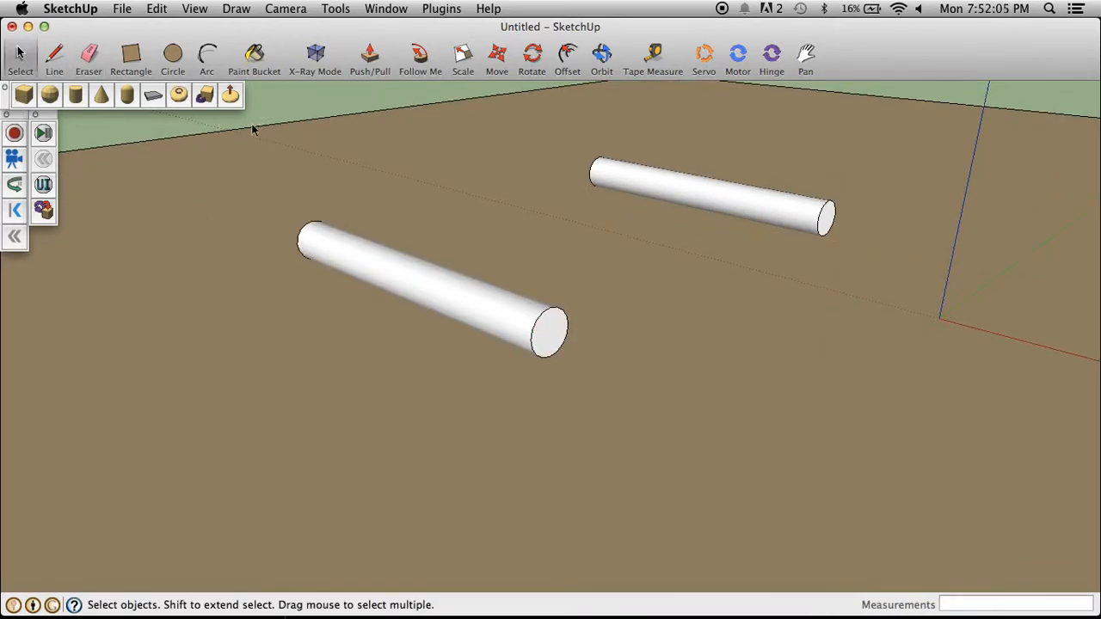
{"action": "left_click", "coordinate": [179, 95]}
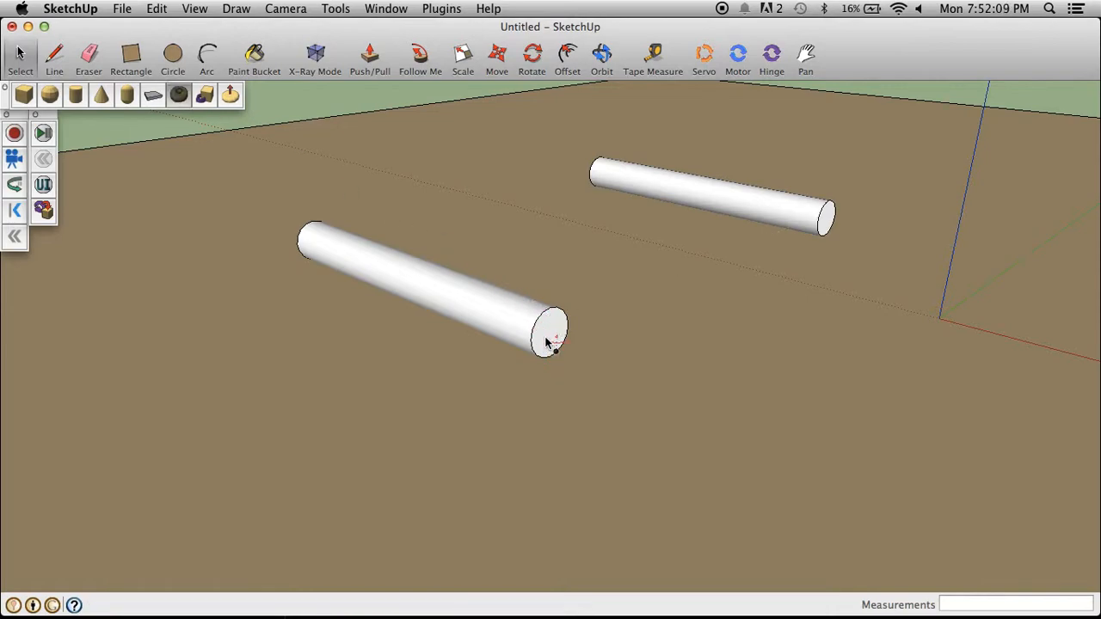
{"action": "scroll", "coordinate": [556, 339], "scroll_direction": "up", "scroll_amount": 2}
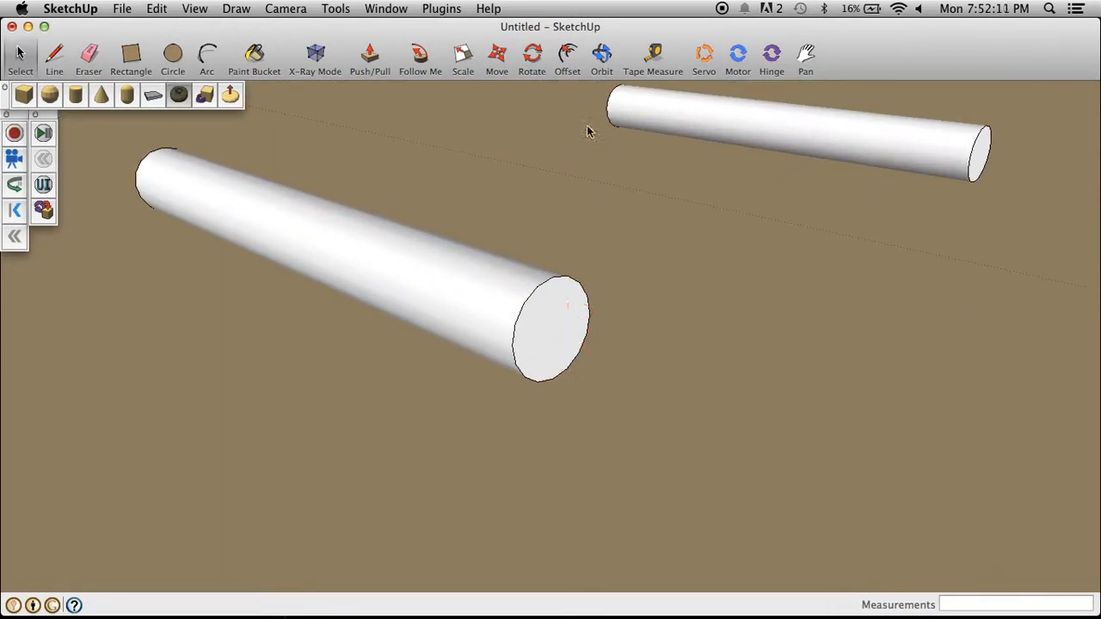
Draw a horizontal diameter line across the near cylinder's end face from a nearly head-on view
{"action": "left_click", "coordinate": [602, 56]}
{"action": "left_click_drag", "start_coordinate": [555, 343], "coordinate": [366, 249]}
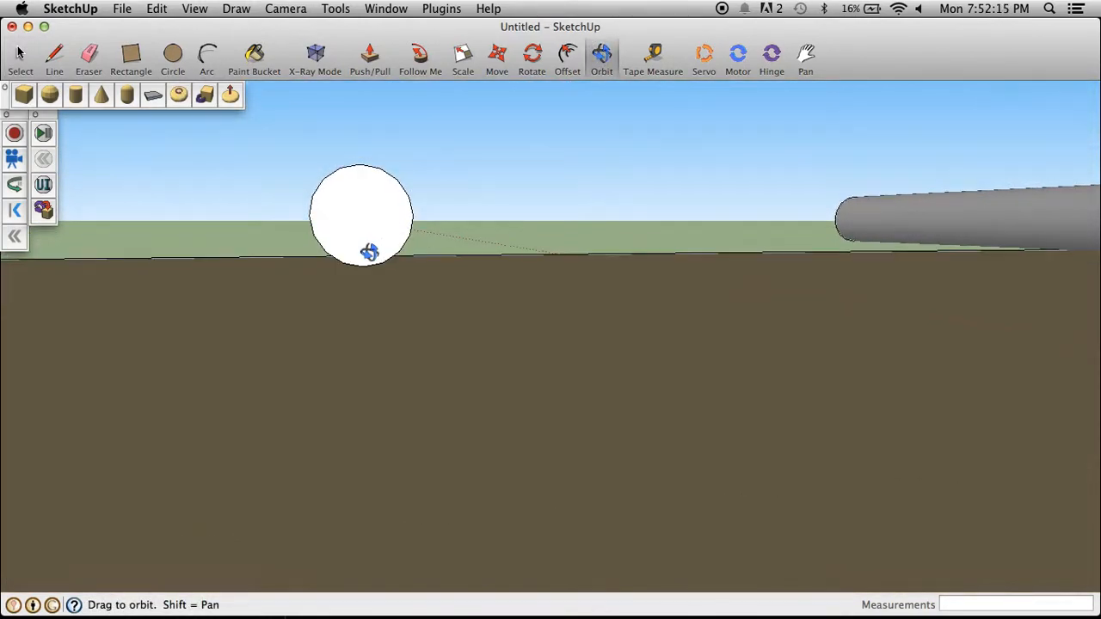
{"action": "left_click", "coordinate": [173, 54]}
{"action": "left_click", "coordinate": [178, 95]}
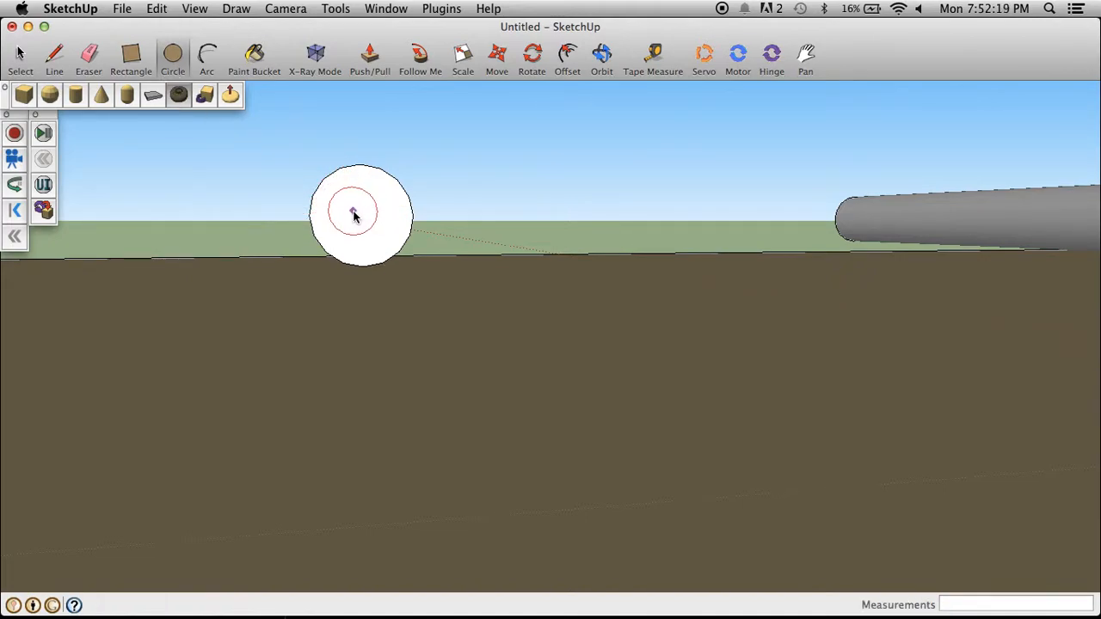
{"action": "left_click", "coordinate": [52, 56]}
{"action": "left_click", "coordinate": [308, 215]}
{"action": "left_click", "coordinate": [413, 215]}
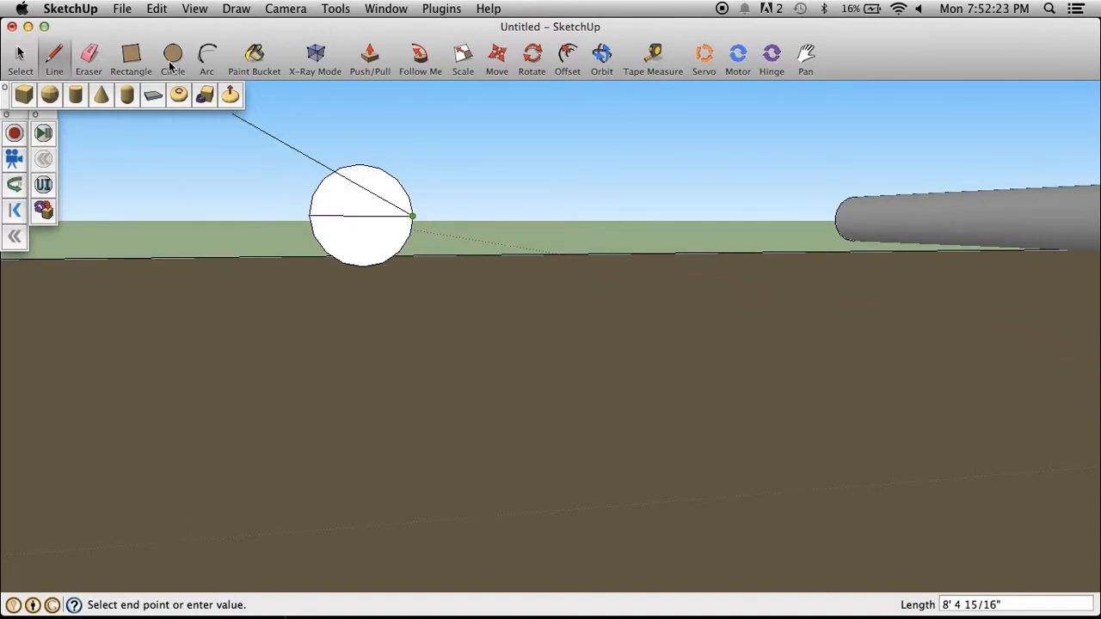
Try to build a torus from the diameter line's midpoint, undo it, and attempt the centre placement again
{"action": "left_click", "coordinate": [178, 98]}
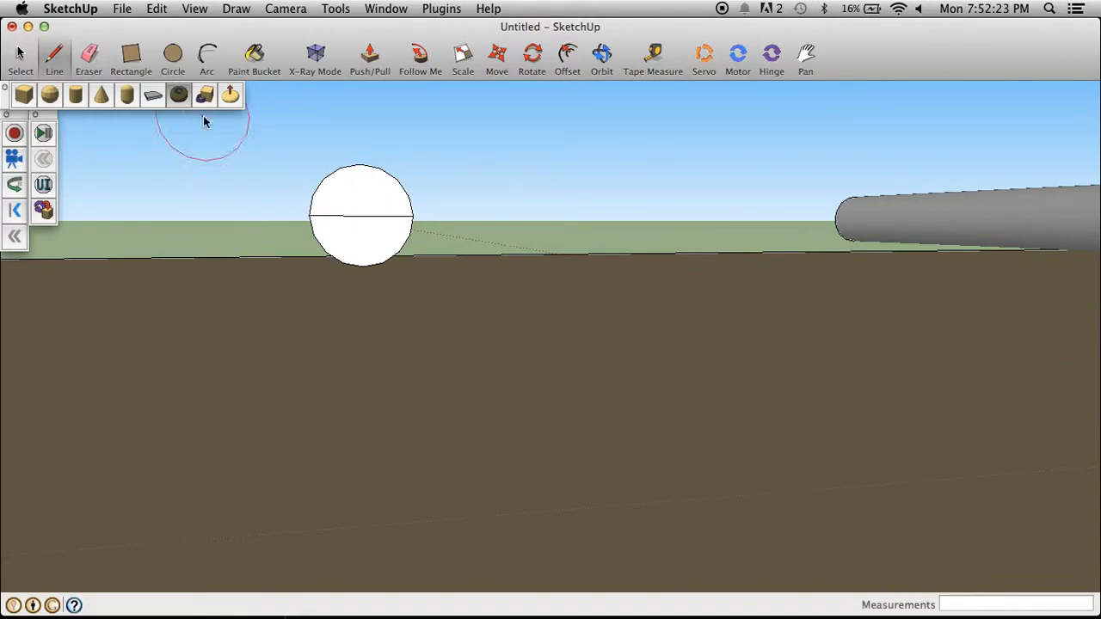
{"action": "left_click", "coordinate": [361, 217]}
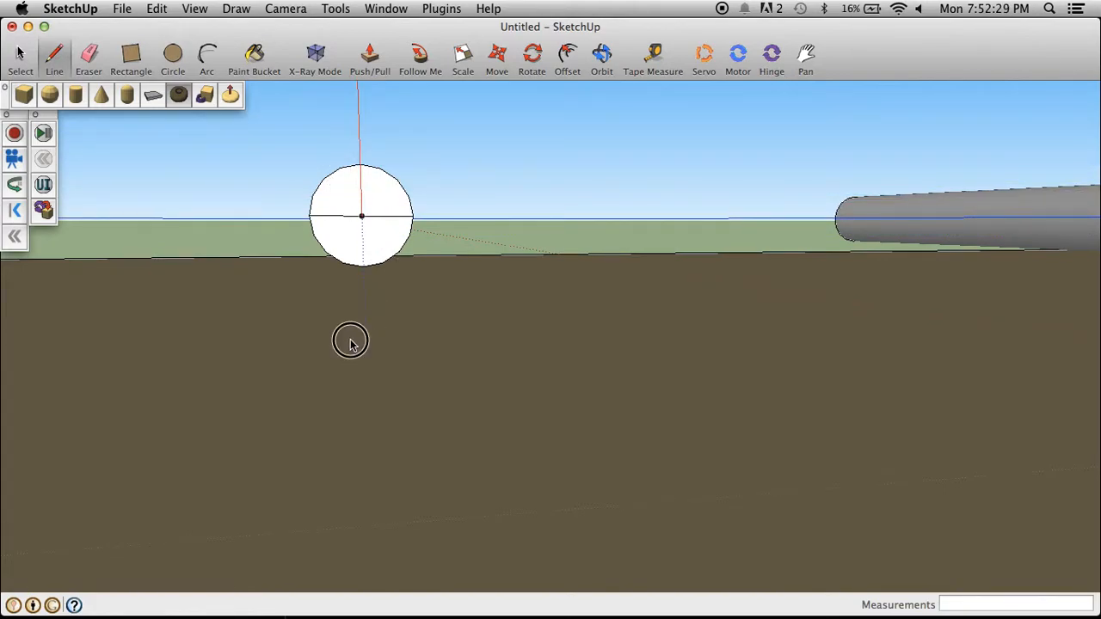
{"action": "left_click", "coordinate": [410, 369]}
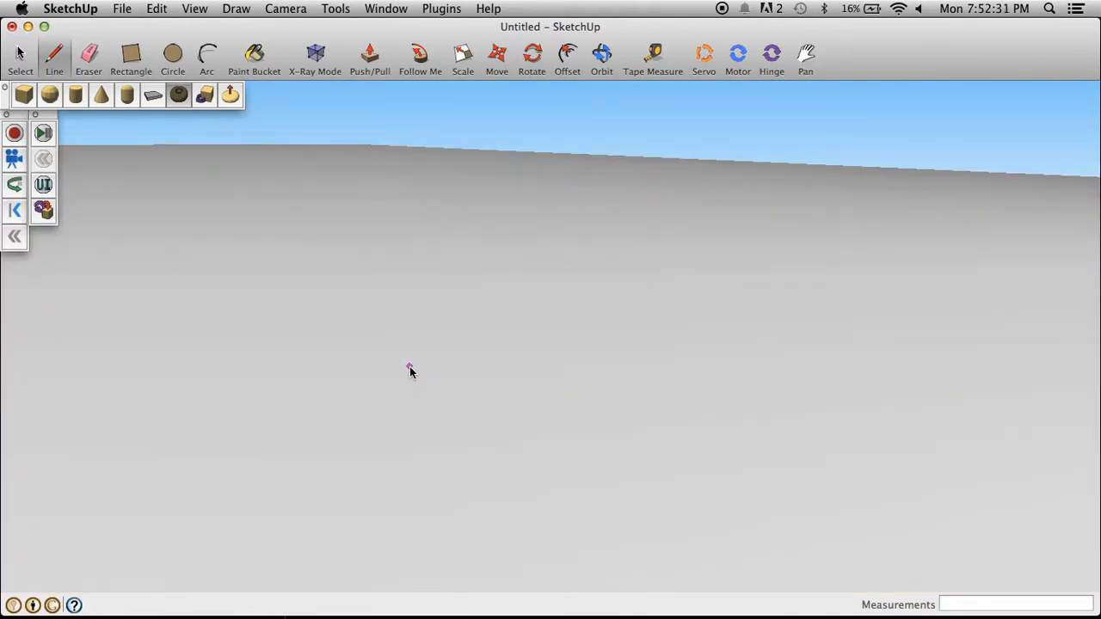
{"action": "key", "text": "super+z"}
{"action": "left_click", "coordinate": [361, 217]}
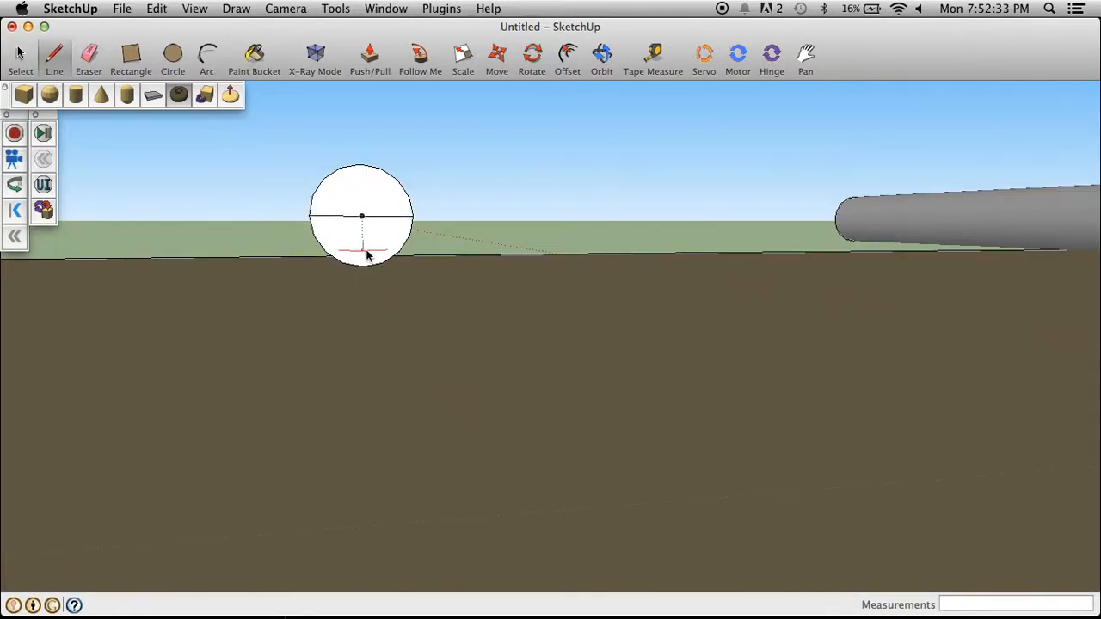
Try to start a torus on the near cylinder's end face from different viewing angles
{"action": "left_click", "coordinate": [601, 56]}
{"action": "left_click_drag", "start_coordinate": [364, 208], "coordinate": [585, 410]}
{"action": "left_click", "coordinate": [174, 54]}
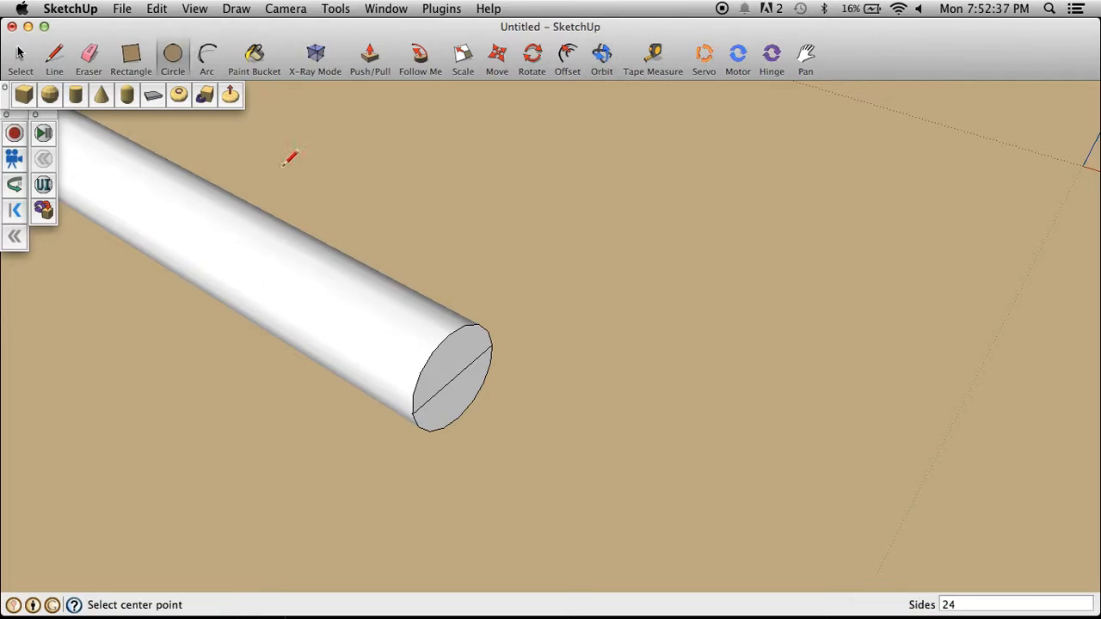
{"action": "left_click", "coordinate": [178, 94]}
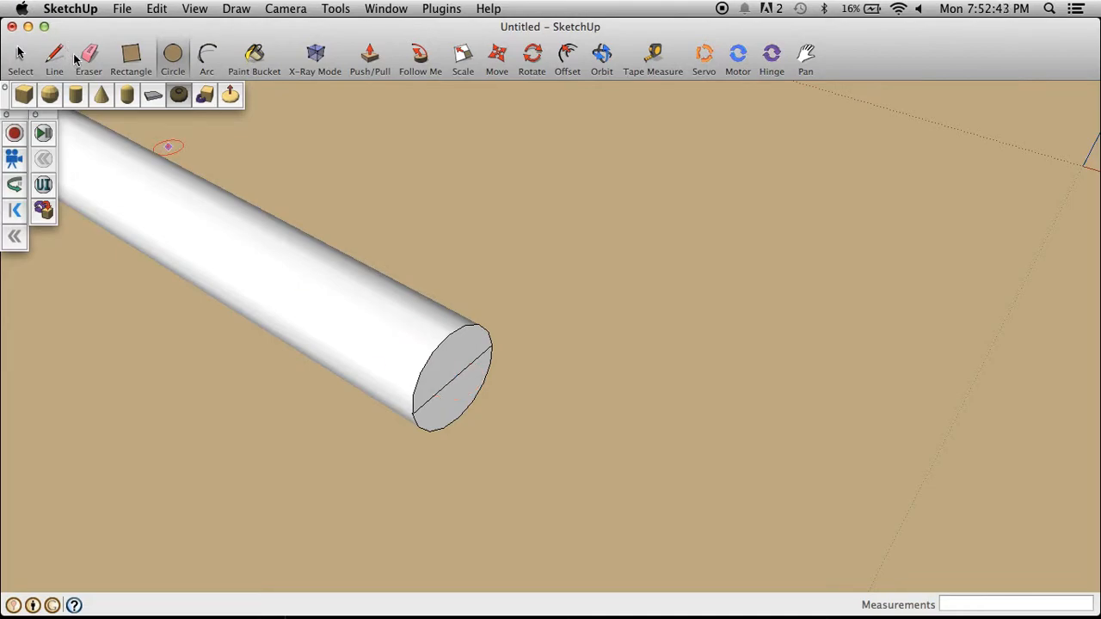
{"action": "left_click", "coordinate": [21, 55]}
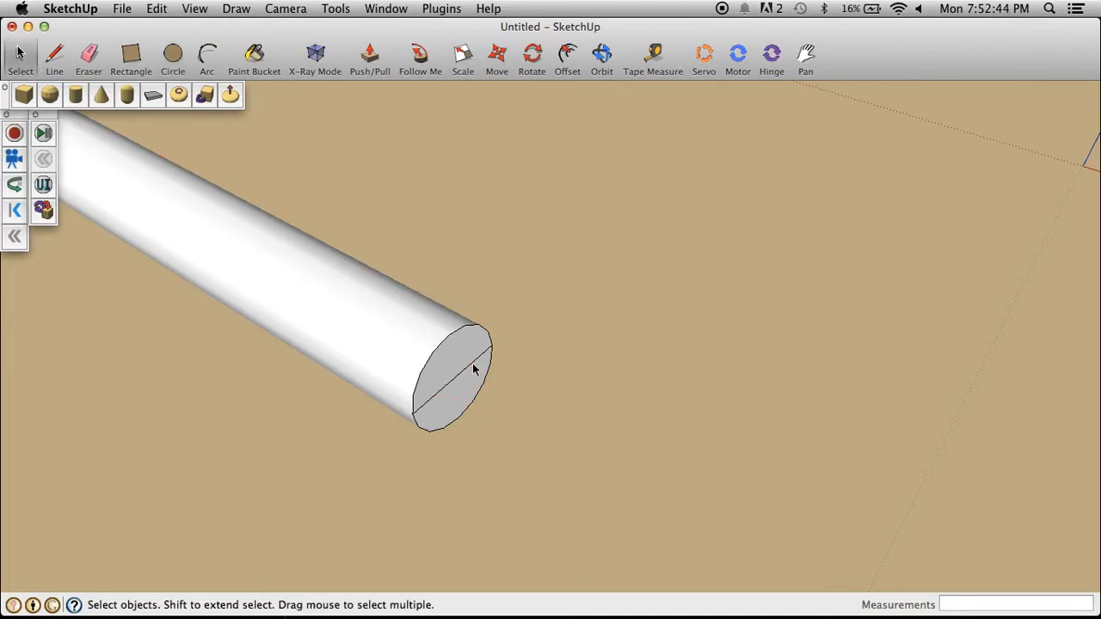
{"action": "scroll", "coordinate": [531, 318], "scroll_direction": "down", "scroll_amount": 5}
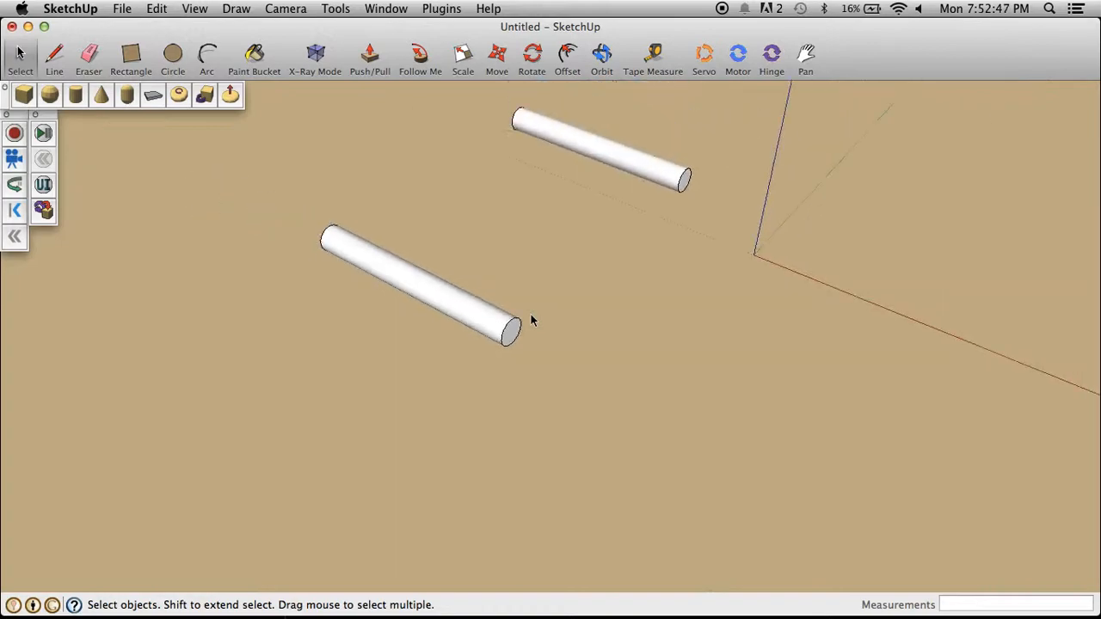
{"action": "left_click", "coordinate": [603, 55]}
{"action": "left_click_drag", "start_coordinate": [487, 356], "coordinate": [321, 170]}
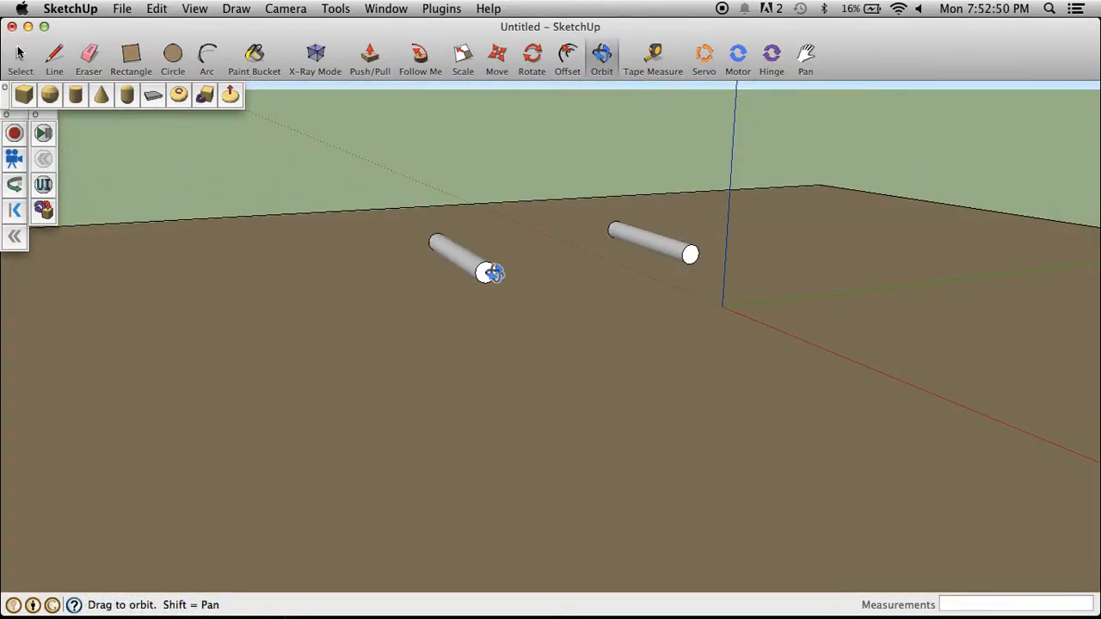
{"action": "scroll", "coordinate": [492, 273], "scroll_direction": "up", "scroll_amount": 2}
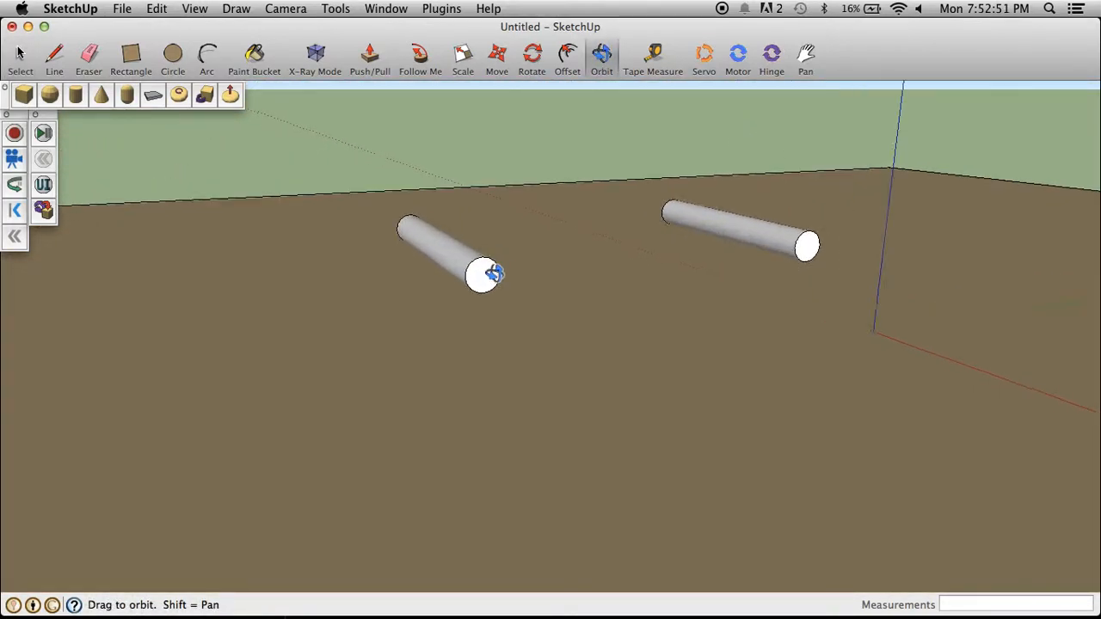
{"action": "left_click", "coordinate": [178, 94]}
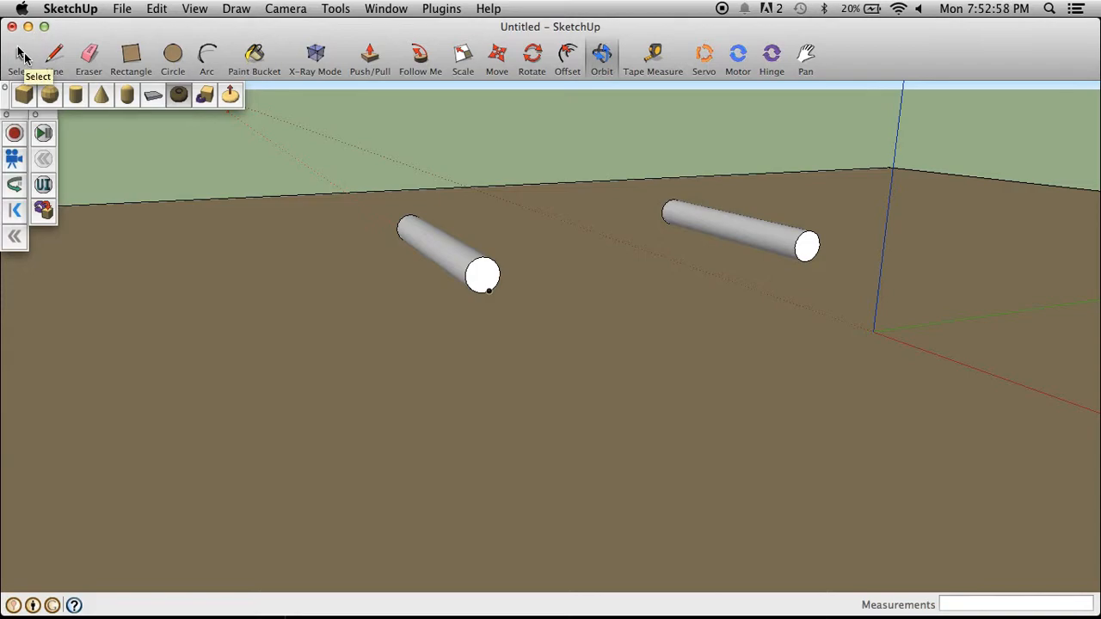
Delete both cylinders from the floor
{"action": "left_click", "coordinate": [21, 56]}
{"action": "left_click", "coordinate": [447, 255]}
{"action": "key", "text": "Delete"}
{"action": "left_click", "coordinate": [728, 229]}
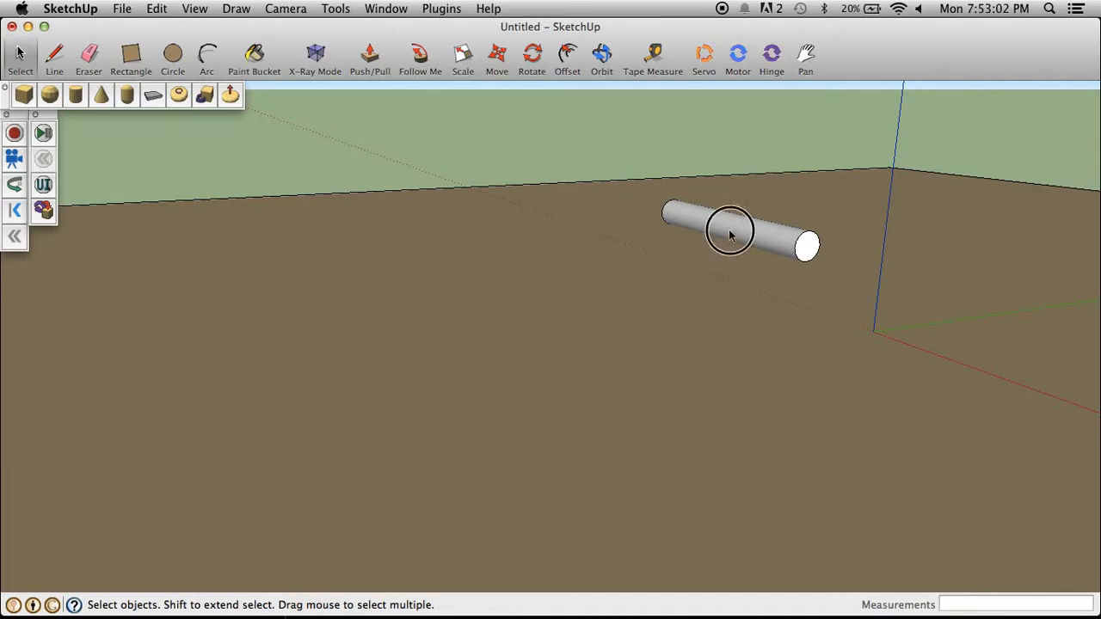
{"action": "key", "text": "Delete"}
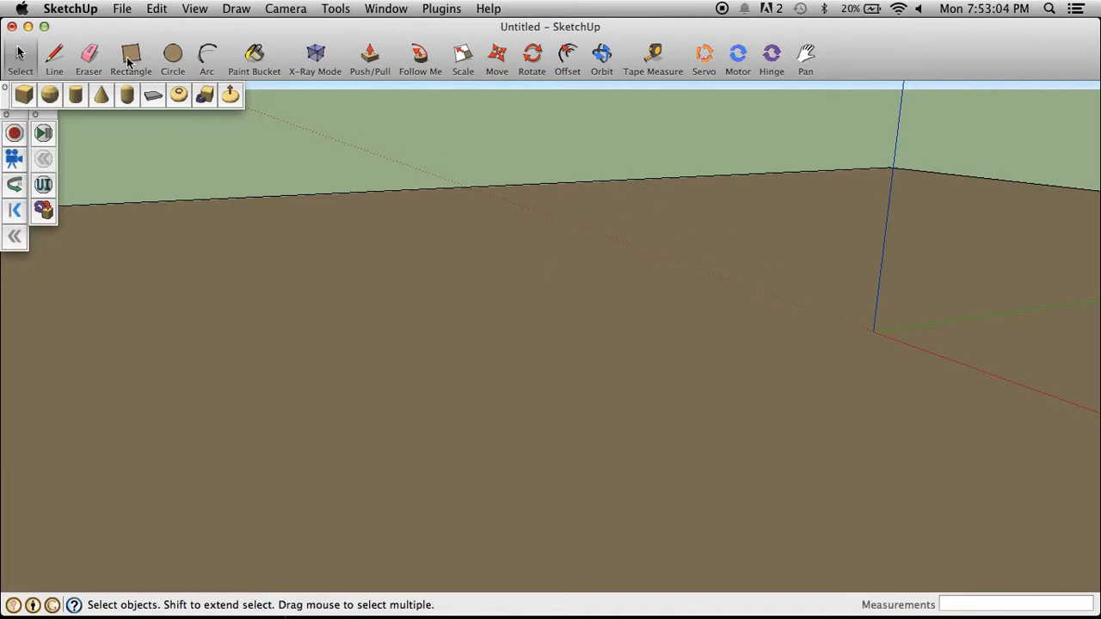
Draw a long, narrow box about 11" high on the floor with the Box tool
{"action": "left_click", "coordinate": [24, 94]}
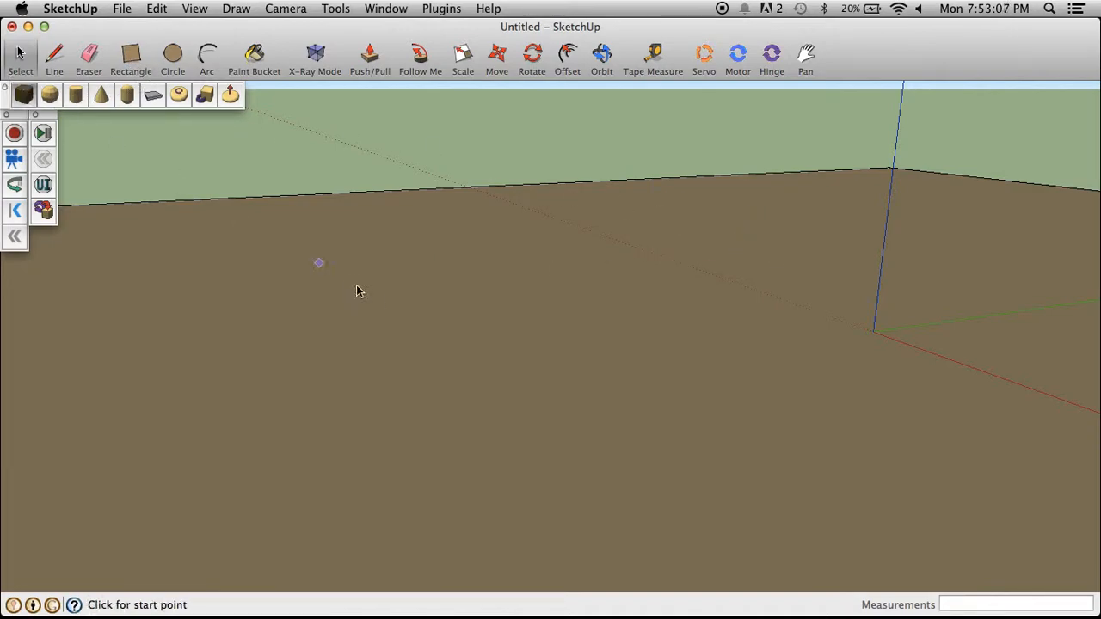
{"action": "left_click", "coordinate": [396, 314]}
{"action": "left_click", "coordinate": [480, 407]}
{"action": "left_click", "coordinate": [517, 401]}
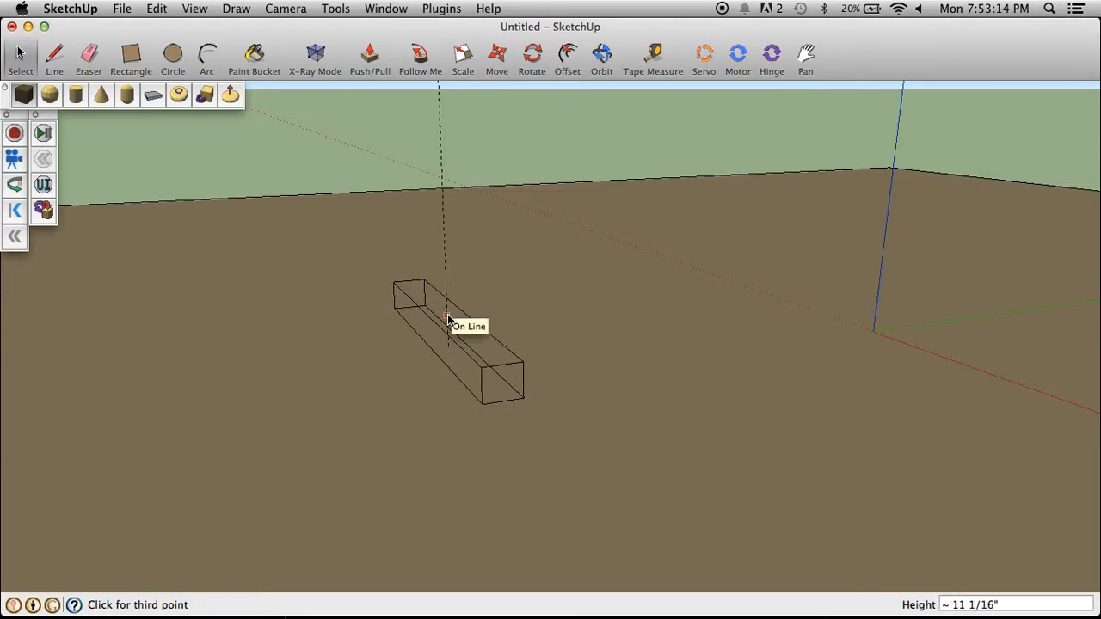
{"action": "left_click", "coordinate": [447, 319]}
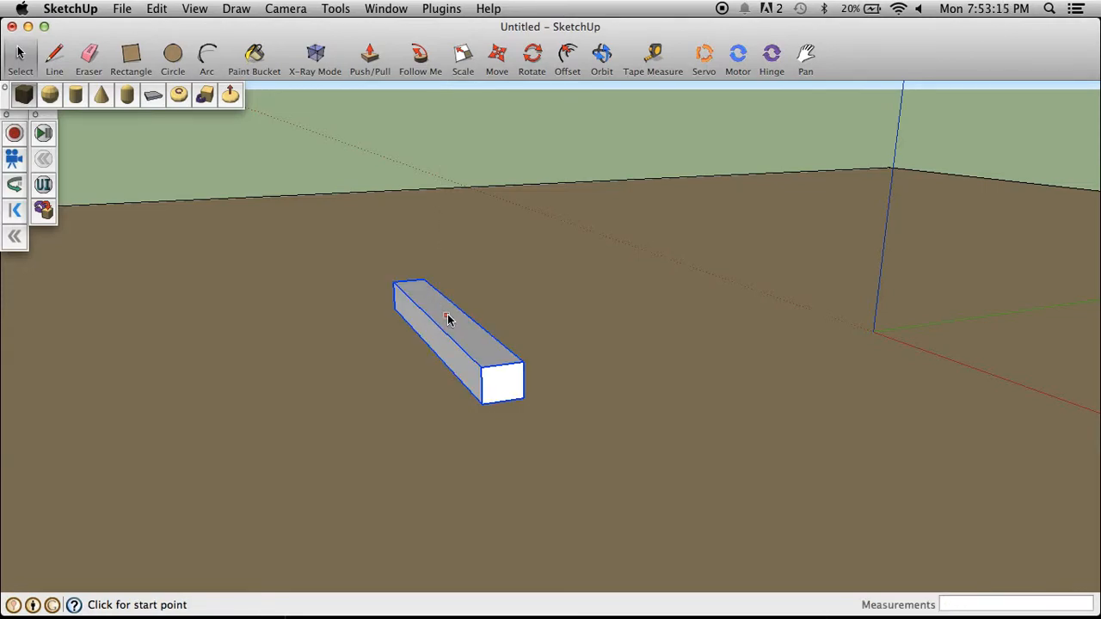
Raise the box about 2' 4" above the floor along the blue axis
{"action": "left_click", "coordinate": [495, 55]}
{"action": "left_click", "coordinate": [502, 382]}
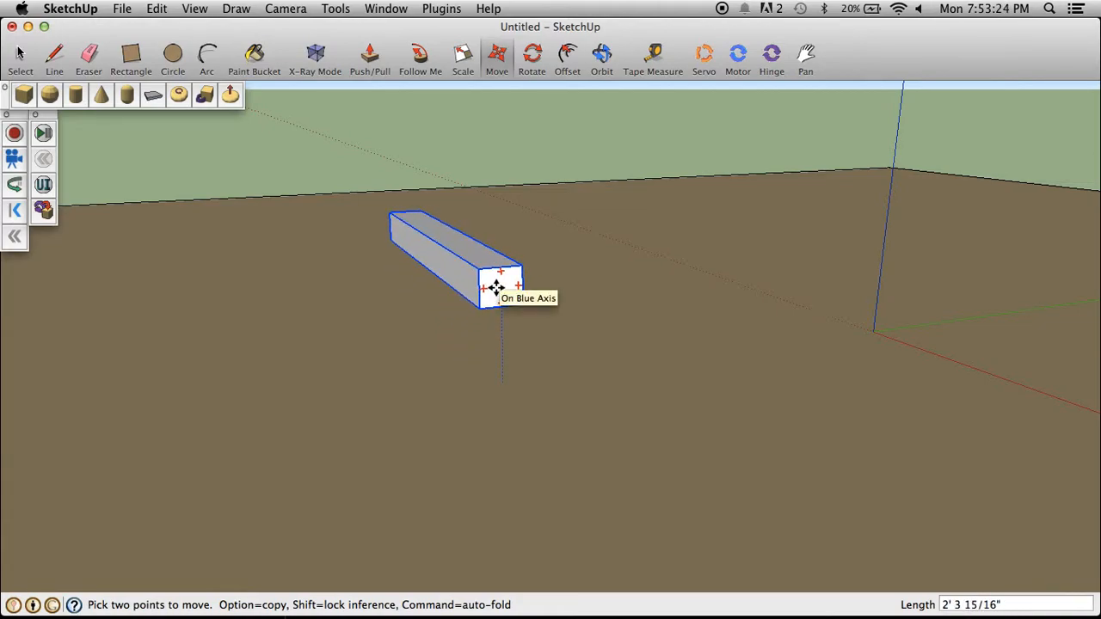
{"action": "left_click", "coordinate": [497, 288]}
Copy the raised box about 13' 7" along the green axis to make a second parallel axle
{"action": "left_click", "coordinate": [496, 287]}
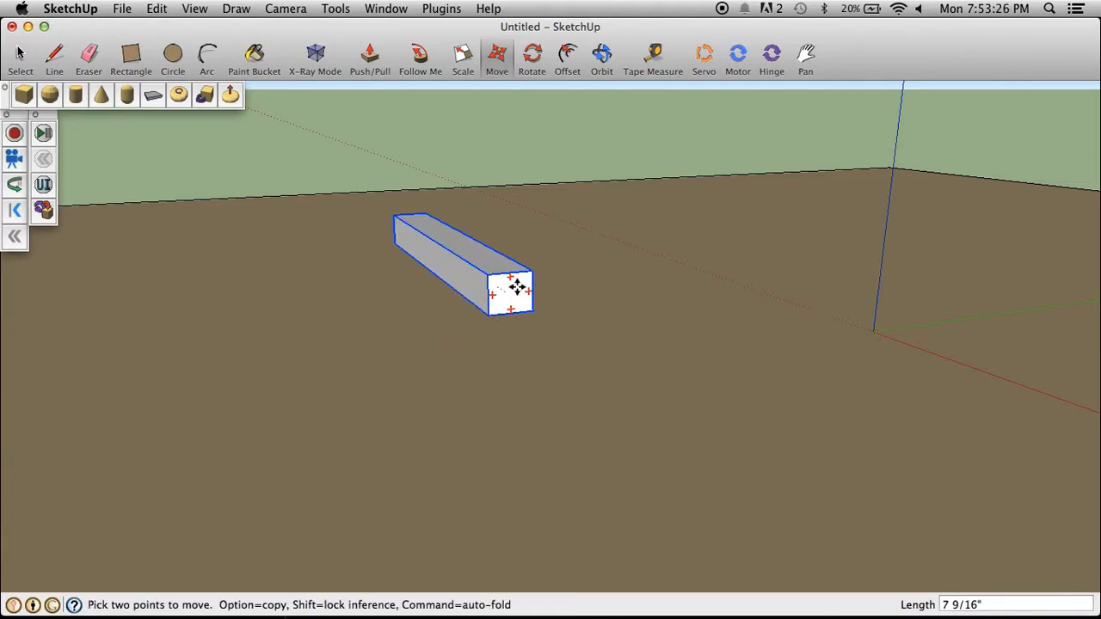
{"action": "key", "text": "alt"}
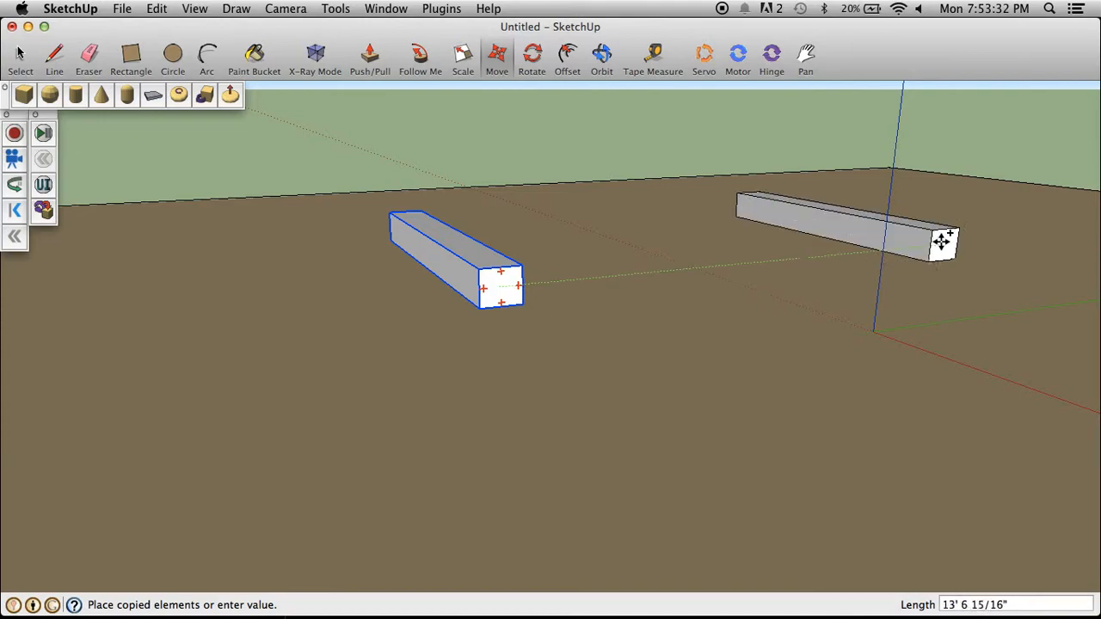
{"action": "left_click", "coordinate": [936, 241]}
Draw a hinged torus wheel centred on the bottom edge of one end of the axle farther from the origin
{"action": "left_click", "coordinate": [603, 57]}
{"action": "left_click_drag", "start_coordinate": [519, 314], "coordinate": [275, 312]}
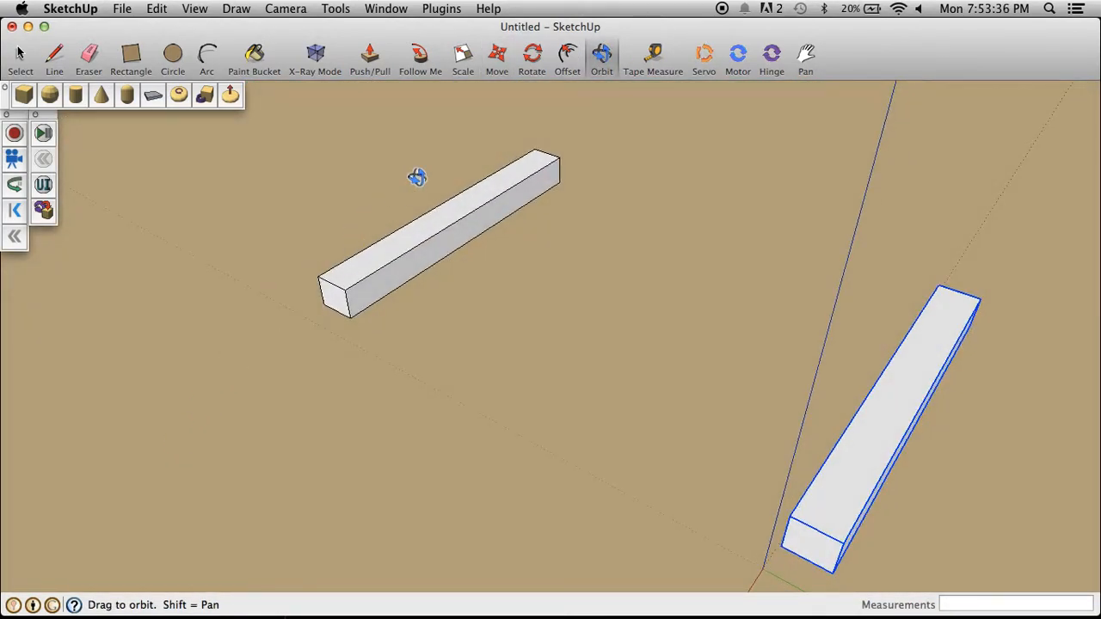
{"action": "left_click_drag", "start_coordinate": [417, 177], "coordinate": [418, 172]}
{"action": "left_click_drag", "start_coordinate": [585, 263], "coordinate": [788, 180]}
{"action": "left_click_drag", "start_coordinate": [393, 244], "coordinate": [400, 245]}
{"action": "scroll", "coordinate": [400, 245], "scroll_direction": "up", "scroll_amount": 3}
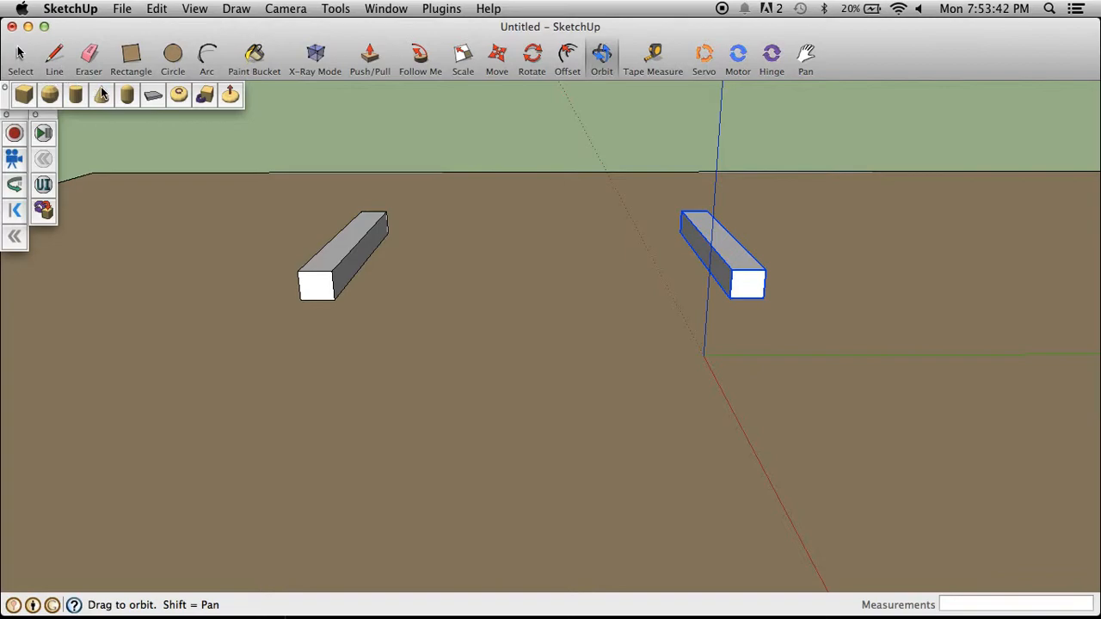
{"action": "left_click", "coordinate": [180, 95]}
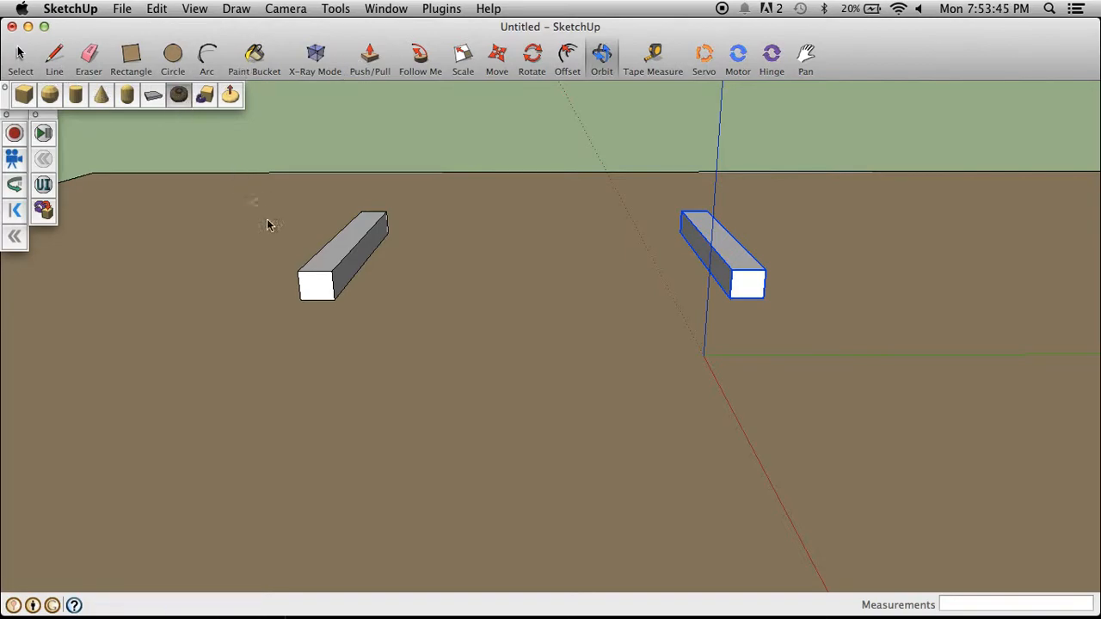
{"action": "left_click", "coordinate": [317, 300]}
{"action": "left_click", "coordinate": [345, 368]}
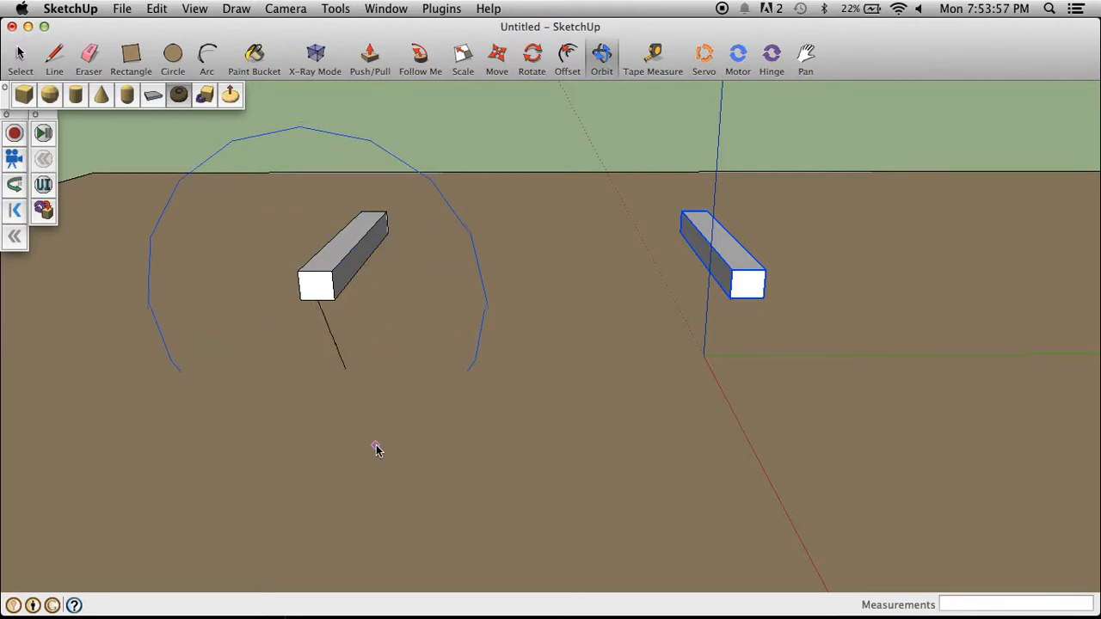
{"action": "left_click", "coordinate": [320, 346]}
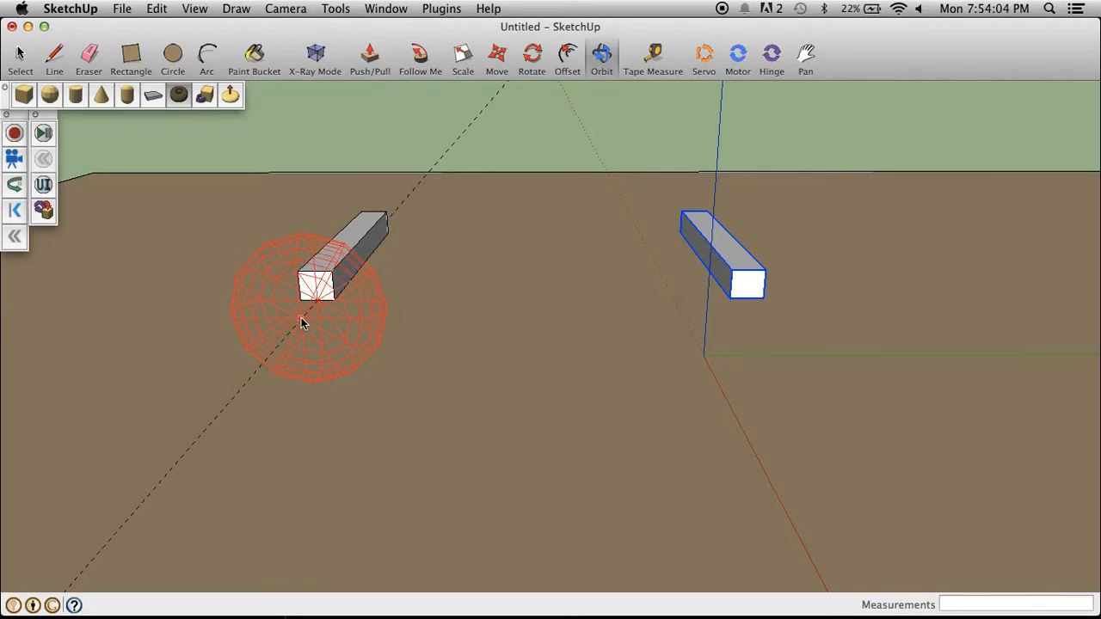
{"action": "left_click", "coordinate": [301, 323]}
Examine the new wheel and the free end of its axle from several sides
{"action": "left_click", "coordinate": [601, 56]}
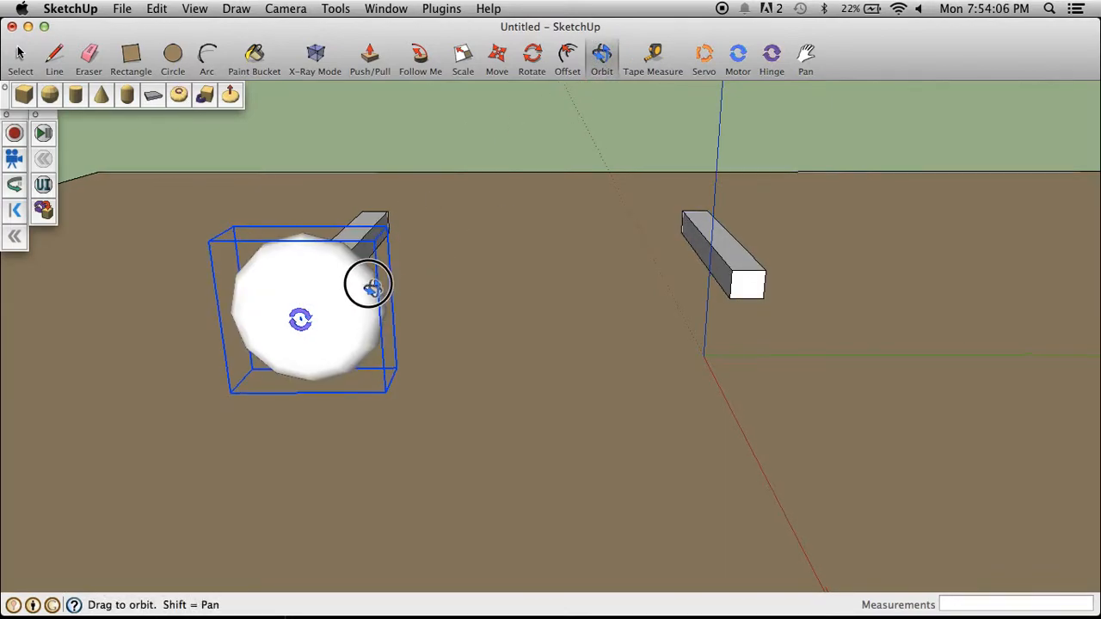
{"action": "left_click_drag", "start_coordinate": [370, 283], "coordinate": [20, 297]}
{"action": "left_click_drag", "start_coordinate": [467, 201], "coordinate": [242, 203]}
{"action": "left_click_drag", "start_coordinate": [686, 185], "coordinate": [731, 229]}
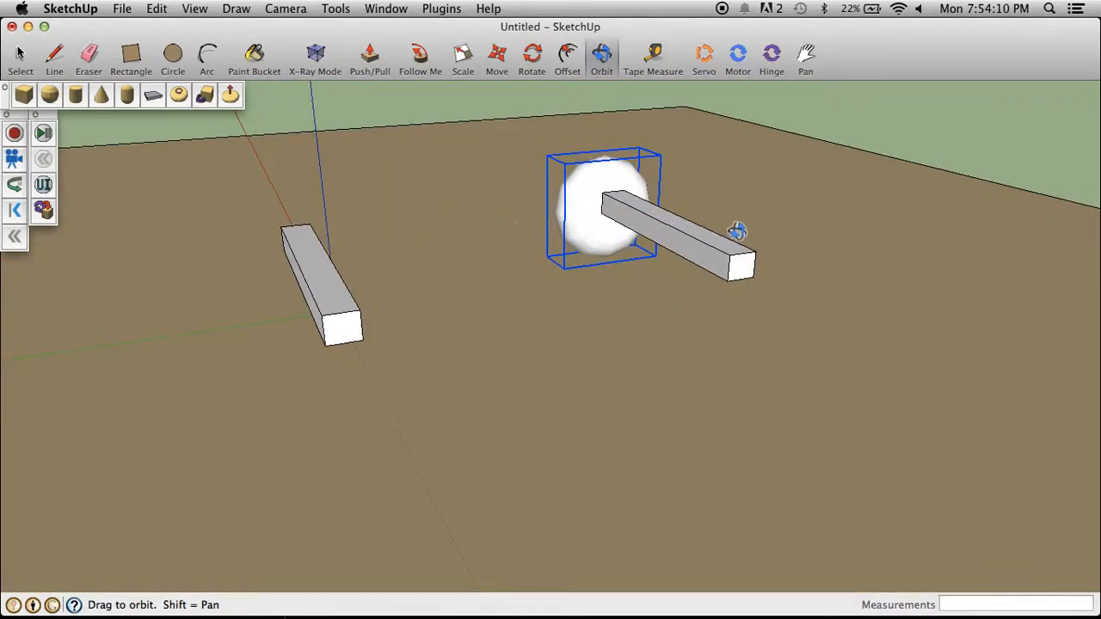
{"action": "scroll", "coordinate": [751, 271], "scroll_direction": "up", "scroll_amount": 2}
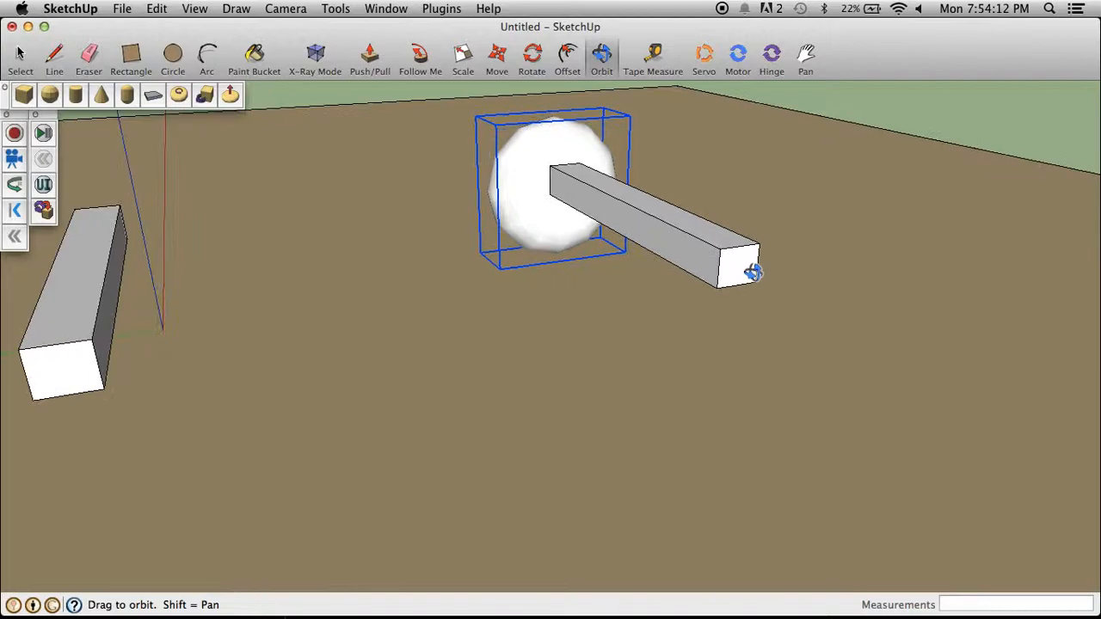
{"action": "left_click", "coordinate": [653, 54]}
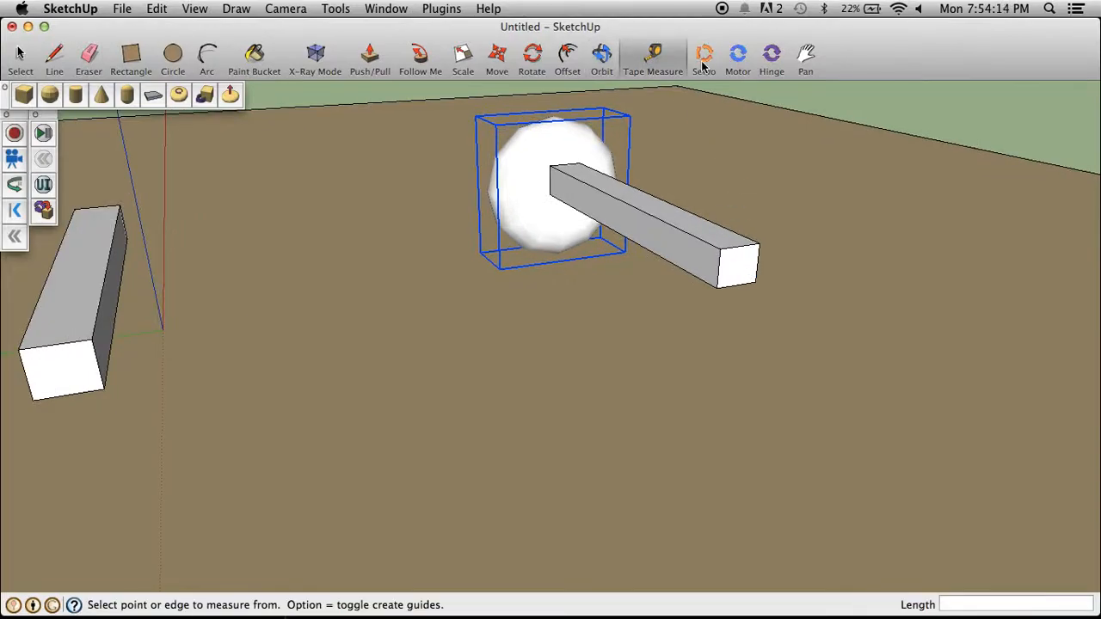
{"action": "left_click", "coordinate": [601, 54]}
{"action": "left_click_drag", "start_coordinate": [566, 140], "coordinate": [1058, 164]}
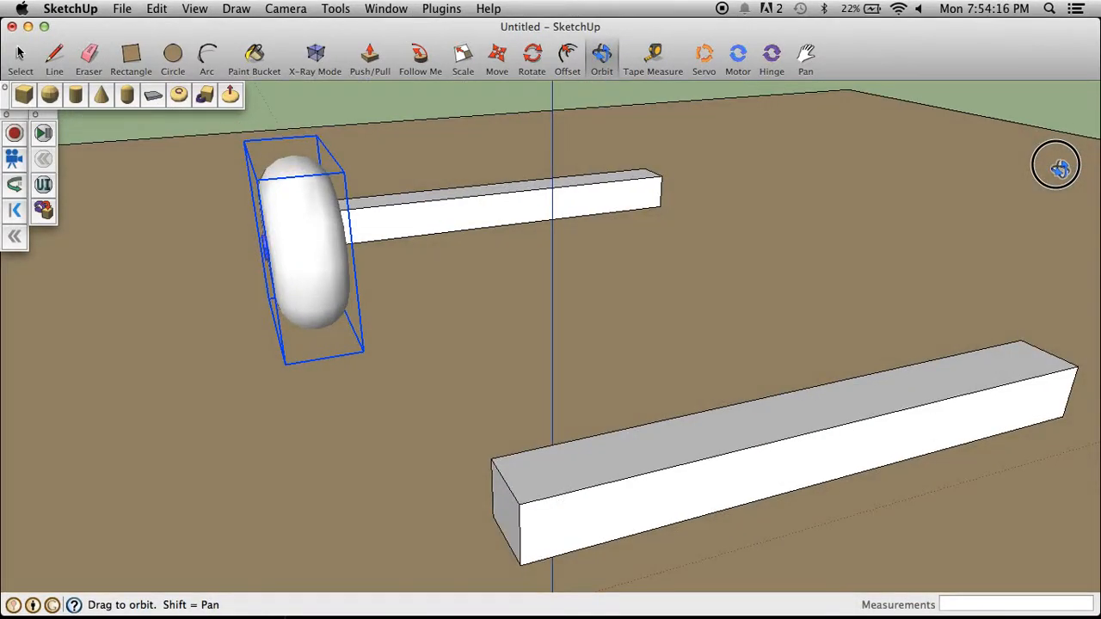
{"action": "scroll", "coordinate": [312, 216], "scroll_direction": "up", "scroll_amount": 3}
{"action": "left_click_drag", "start_coordinate": [312, 216], "coordinate": [244, 214]}
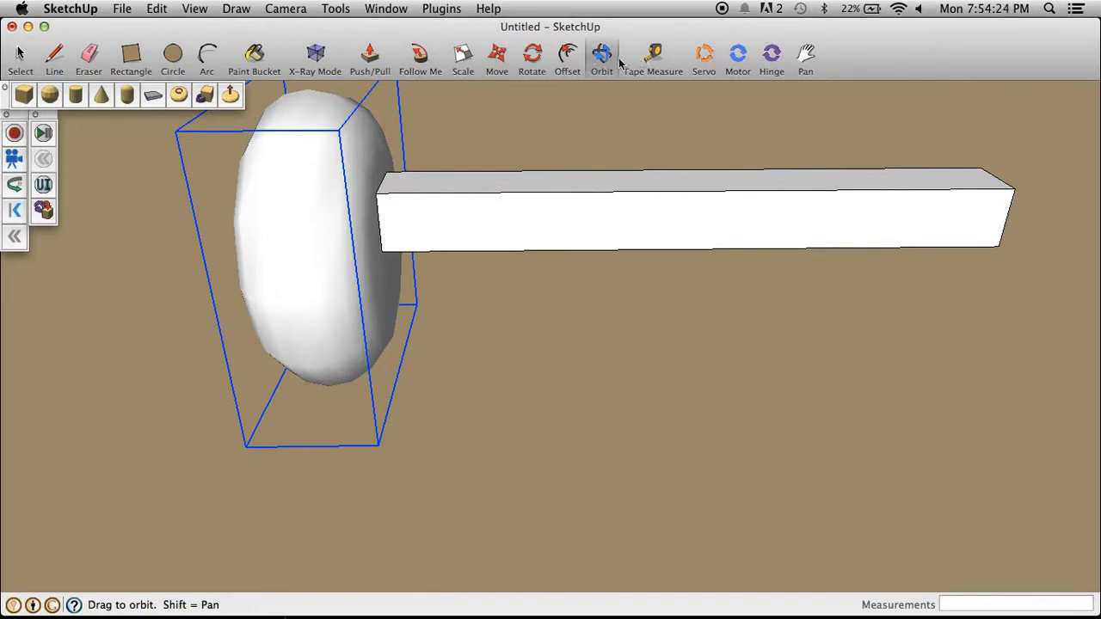
In X-Ray mode, measure from the axle's end edge to the wheel's hinge, and copy the length
{"action": "left_click", "coordinate": [311, 67]}
{"action": "left_click_drag", "start_coordinate": [453, 216], "coordinate": [769, 203]}
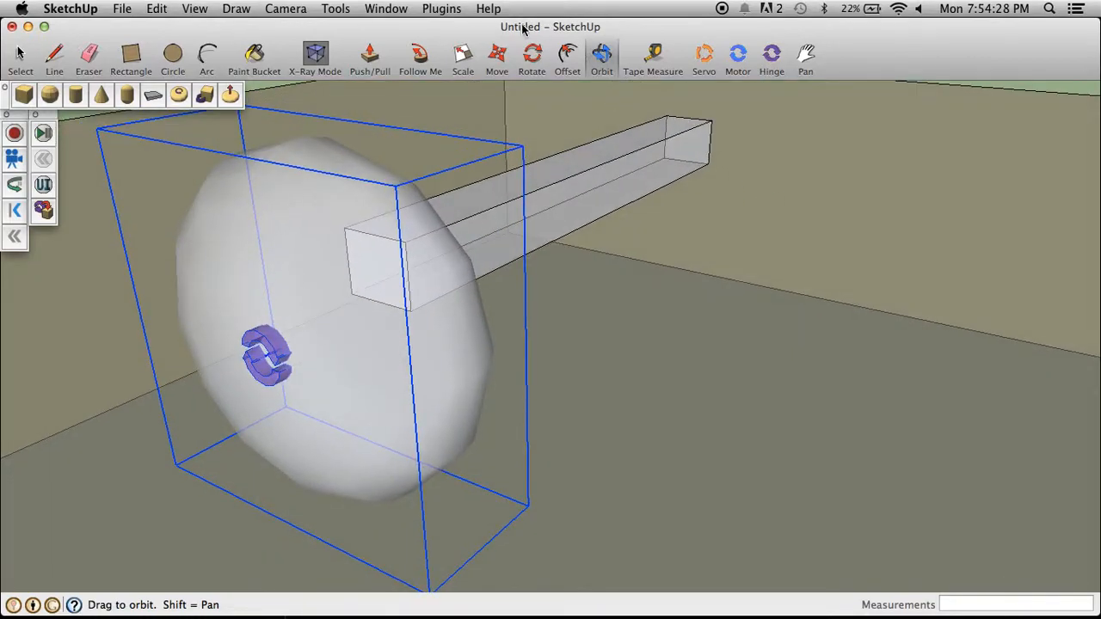
{"action": "key", "text": "t"}
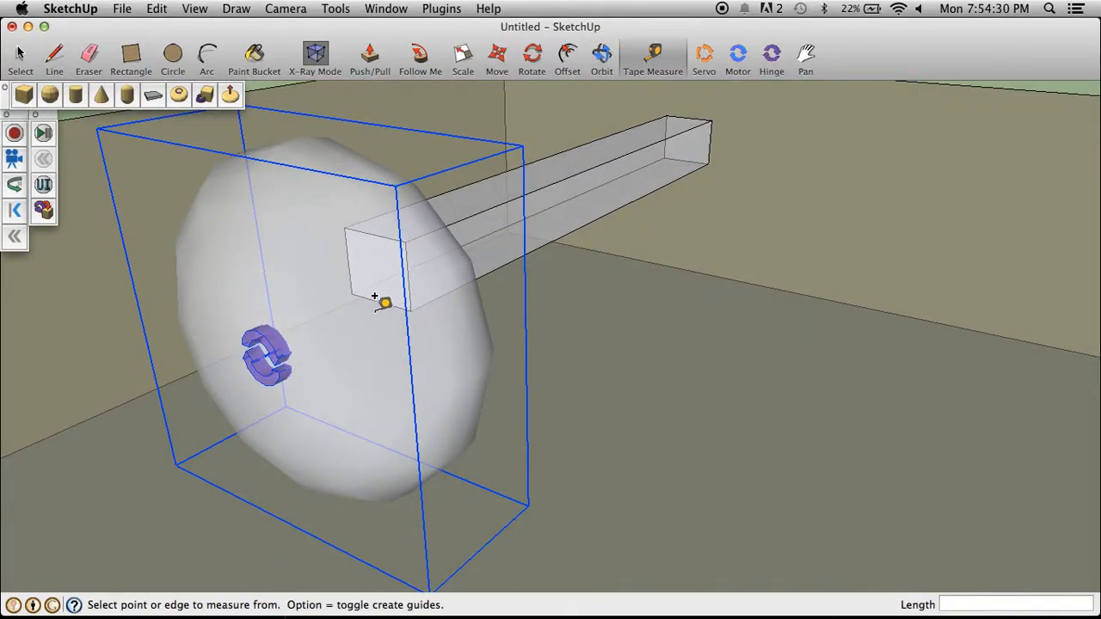
{"action": "left_click", "coordinate": [380, 291]}
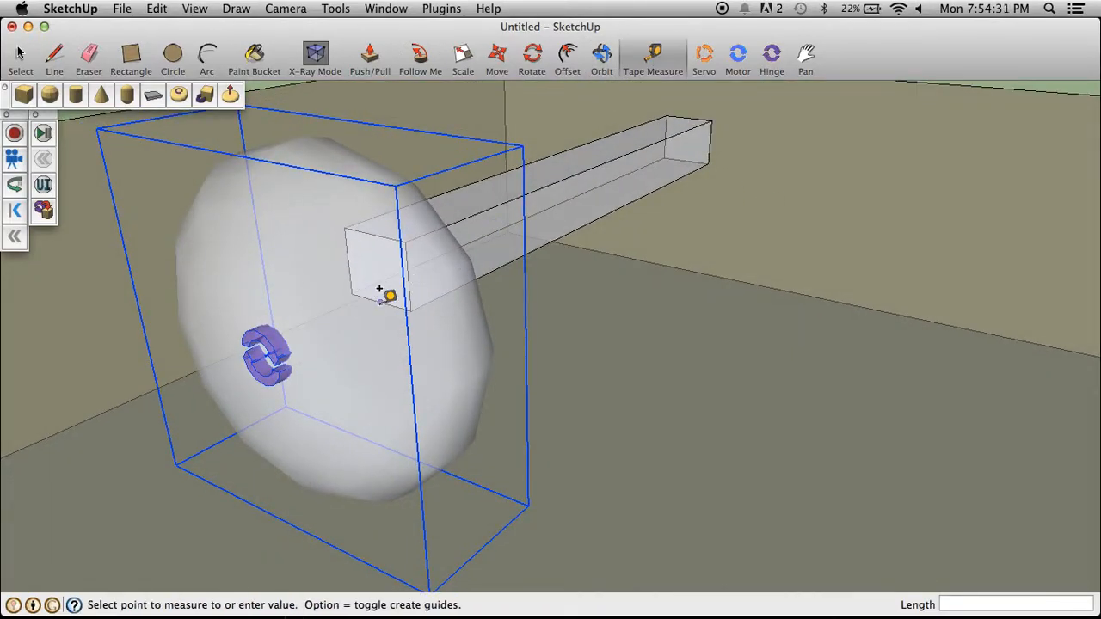
{"action": "left_click", "coordinate": [268, 342]}
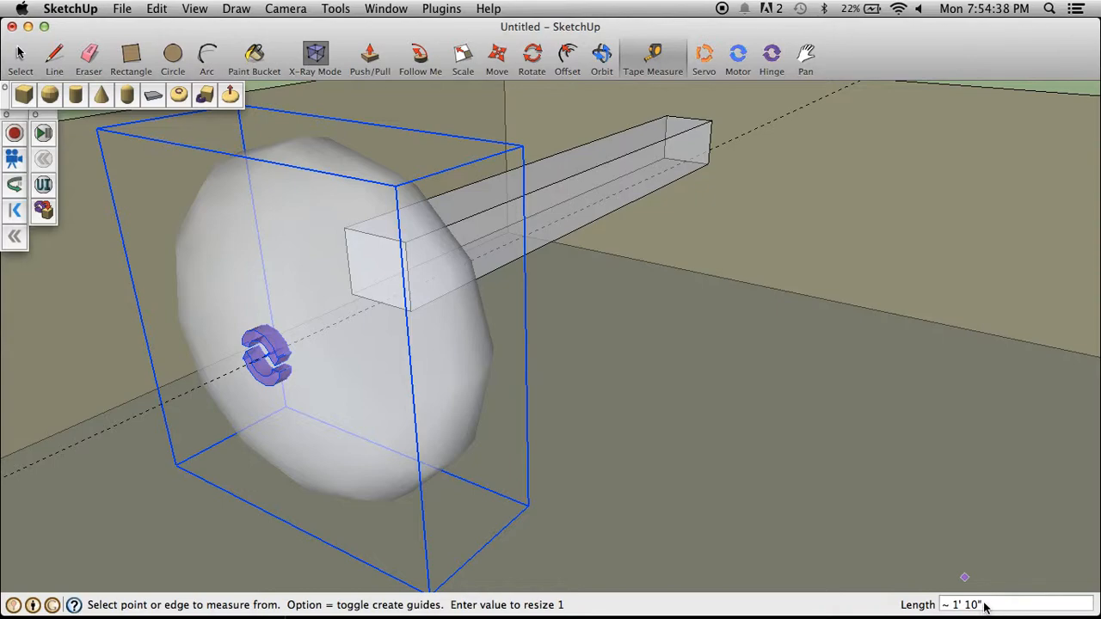
{"action": "left_click_drag", "start_coordinate": [986, 606], "coordinate": [943, 604]}
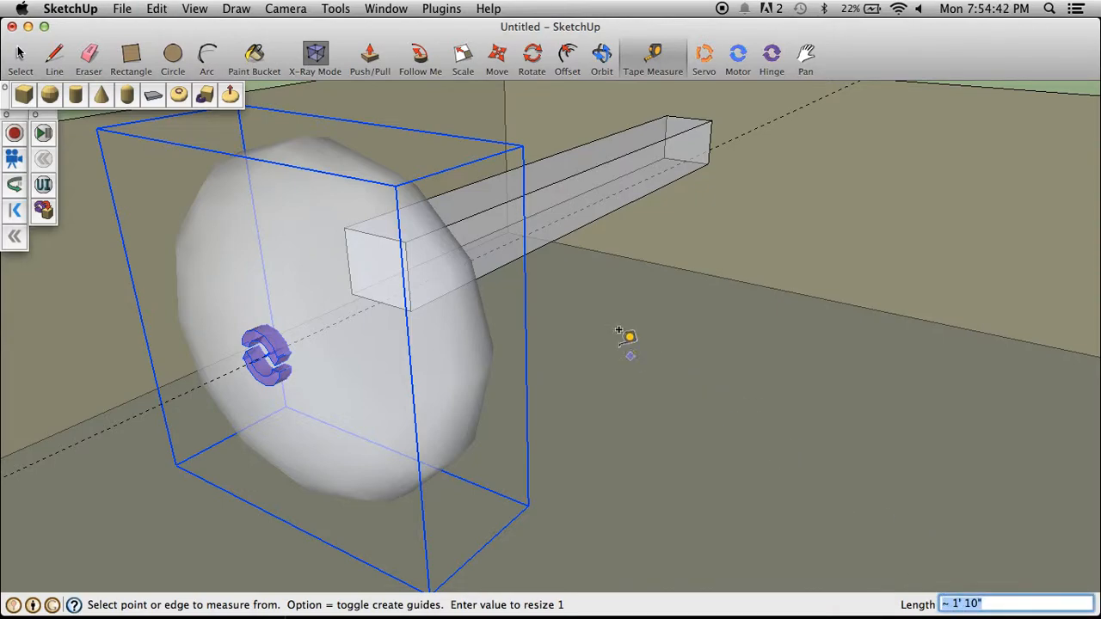
{"action": "left_click", "coordinate": [21, 56]}
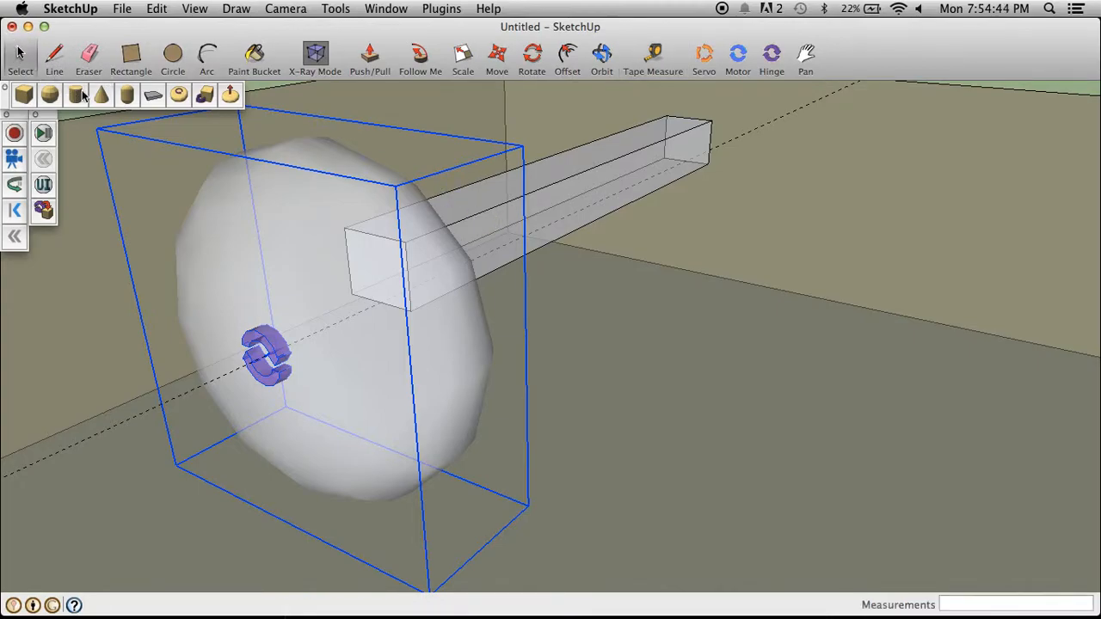
{"action": "left_click", "coordinate": [315, 56]}
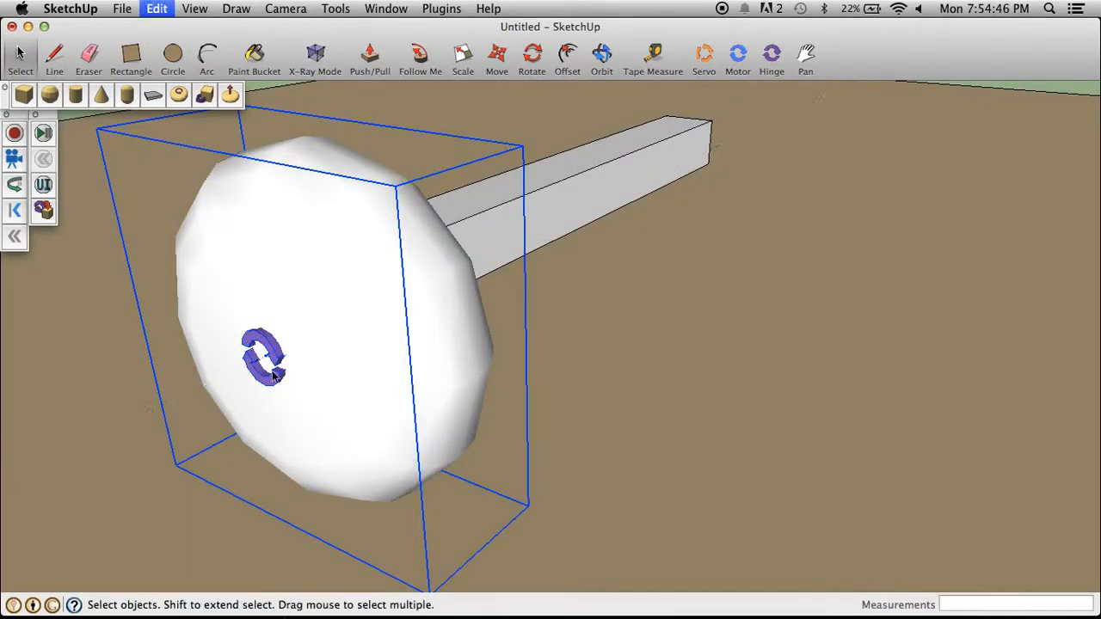
Try to draw a second torus wheel on the axle's free end with 1' 10" entered as its thickness
{"action": "scroll", "coordinate": [304, 390], "scroll_direction": "down", "scroll_amount": 5}
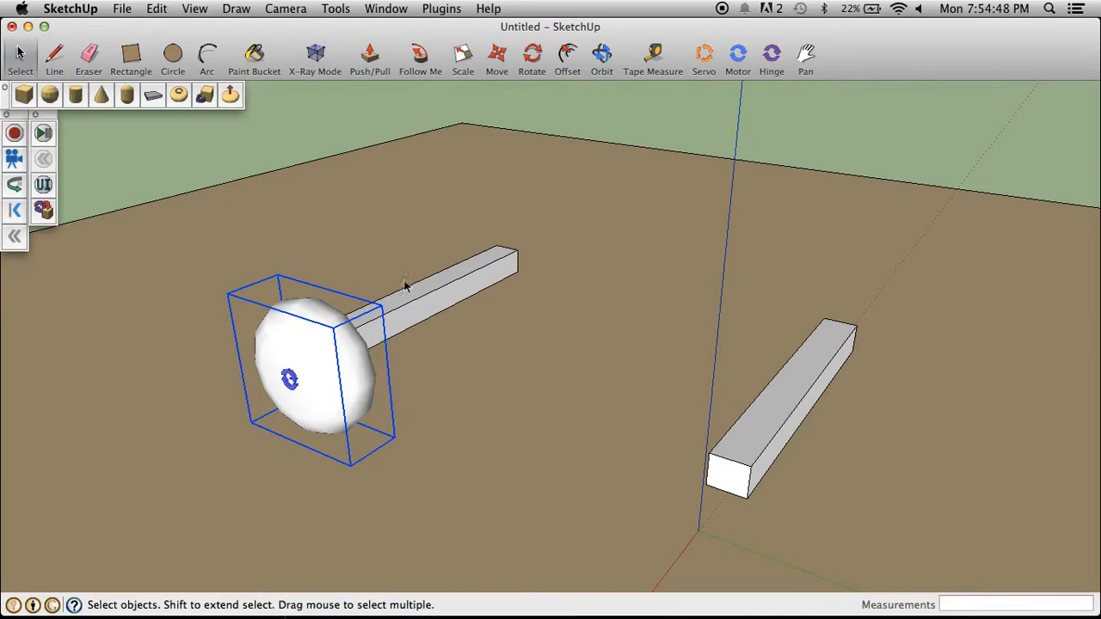
{"action": "left_click", "coordinate": [606, 55]}
{"action": "left_click_drag", "start_coordinate": [517, 258], "coordinate": [83, 253]}
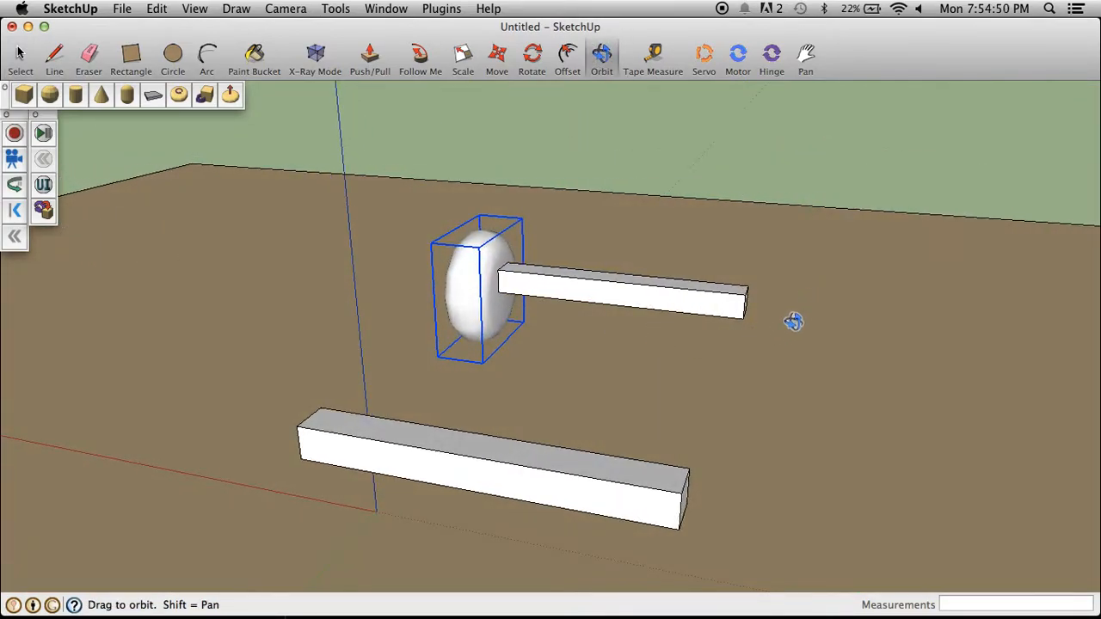
{"action": "scroll", "coordinate": [789, 324], "scroll_direction": "up", "scroll_amount": 10}
{"action": "scroll", "coordinate": [521, 292], "scroll_direction": "down", "scroll_amount": 6}
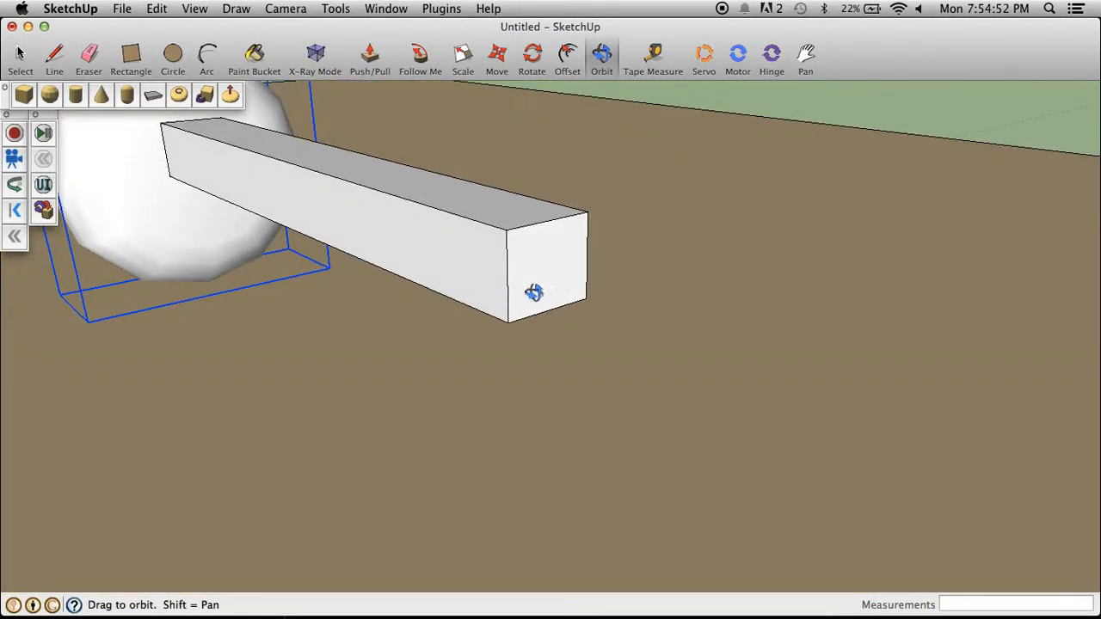
{"action": "scroll", "coordinate": [593, 319], "scroll_direction": "up", "scroll_amount": 2}
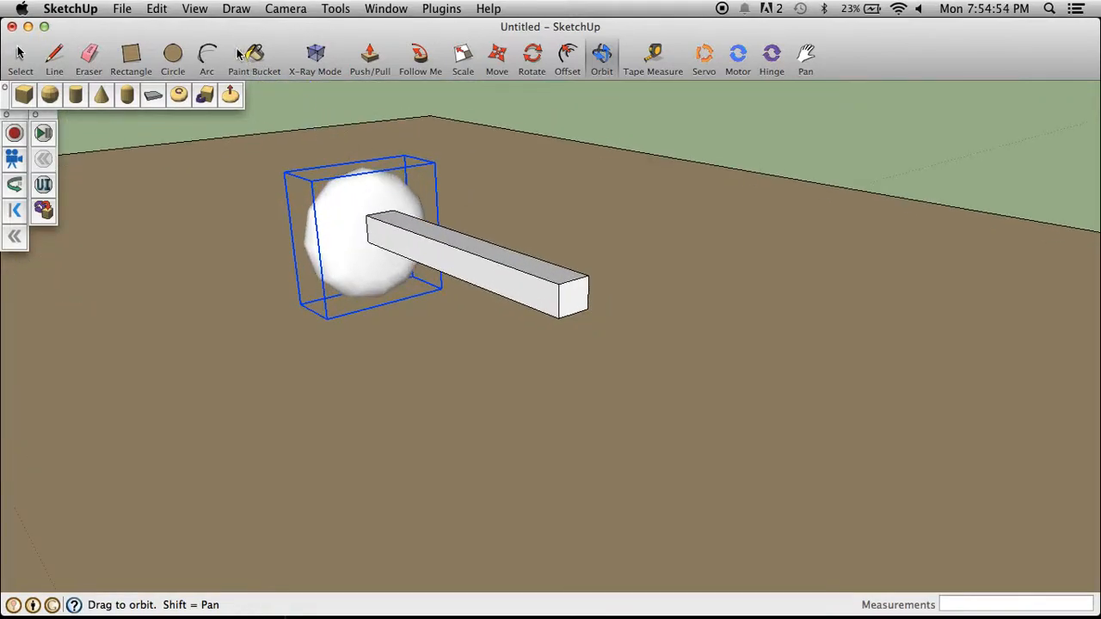
{"action": "left_click", "coordinate": [181, 93]}
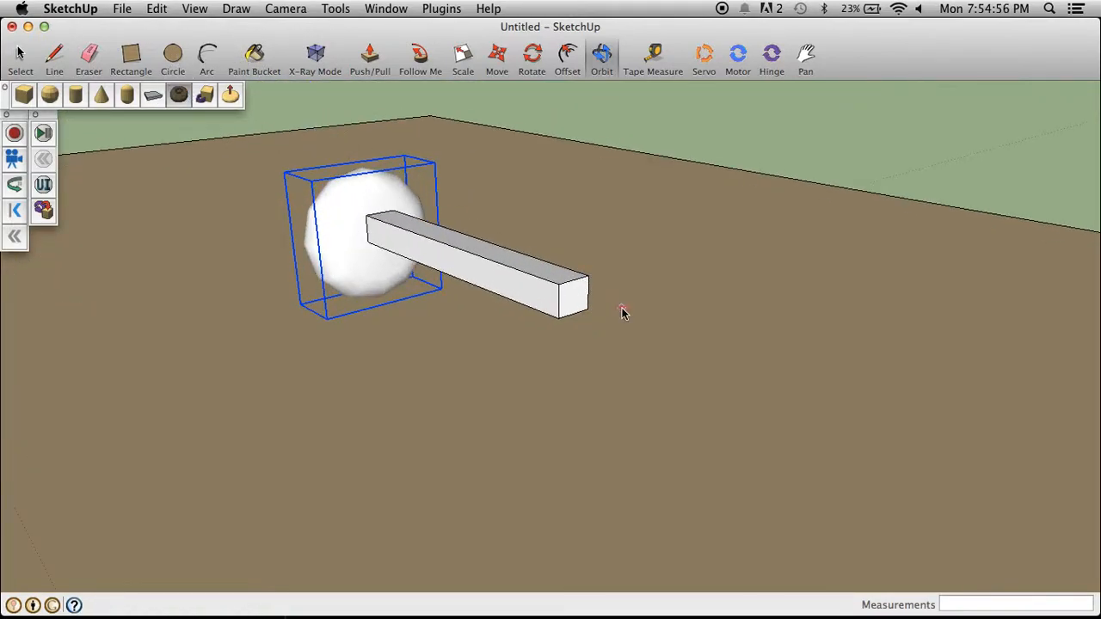
{"action": "left_click", "coordinate": [575, 325]}
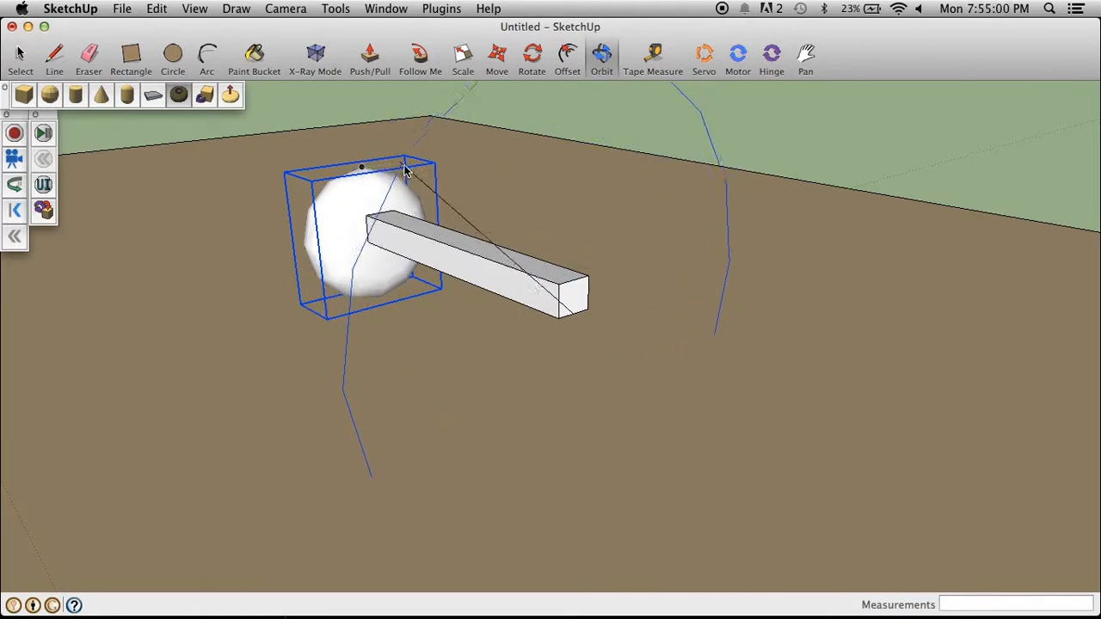
{"action": "left_click", "coordinate": [580, 226]}
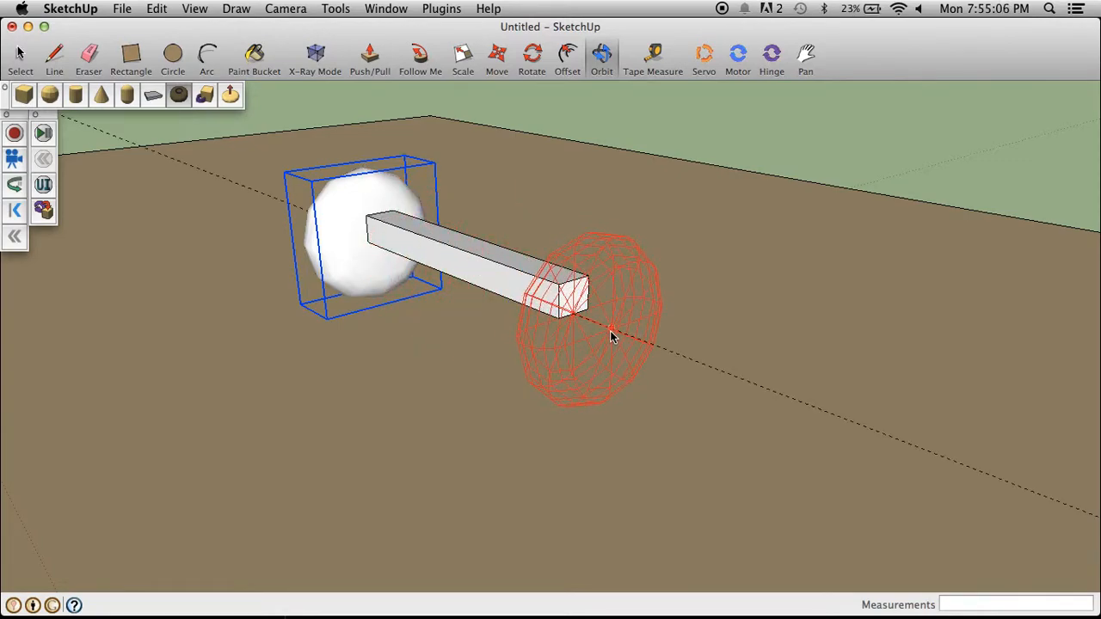
{"action": "left_click", "coordinate": [958, 605]}
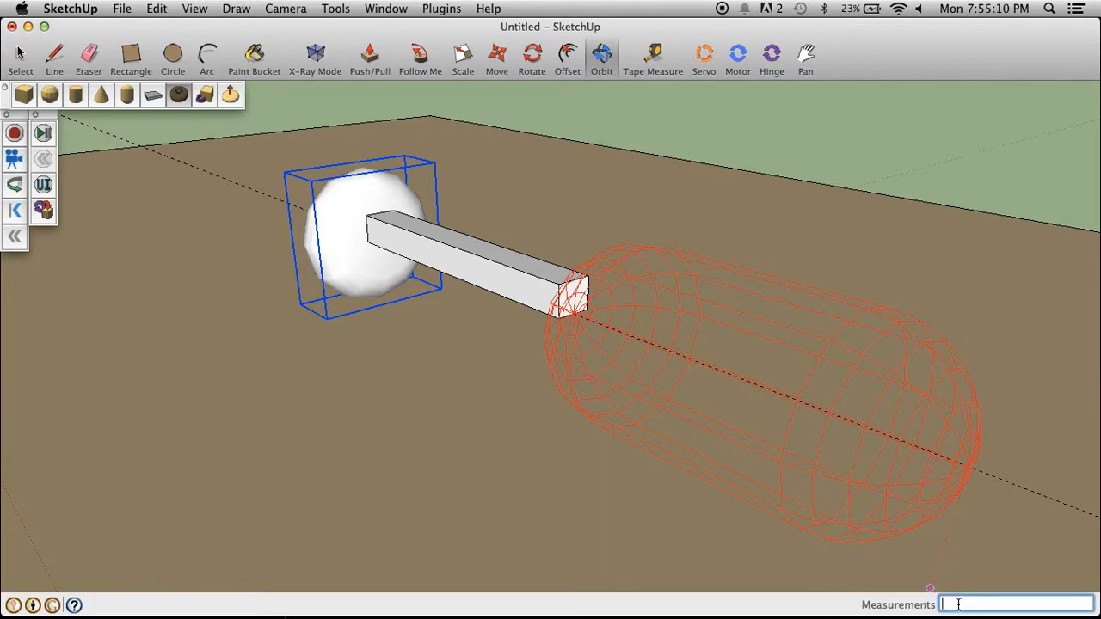
{"action": "key", "text": "Return"}
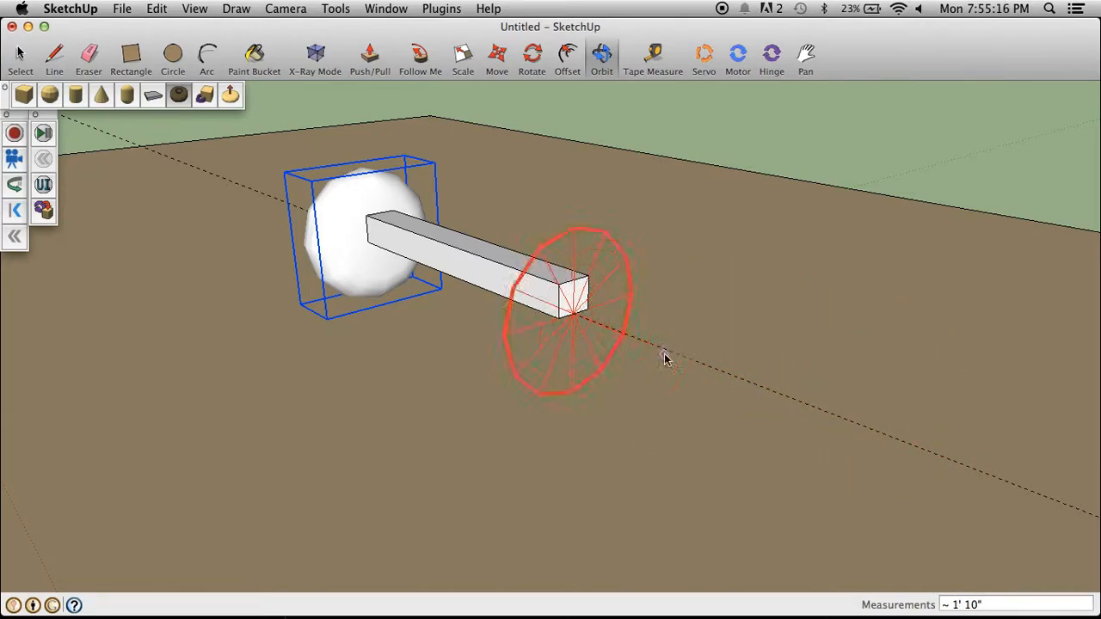
{"action": "left_click", "coordinate": [712, 373]}
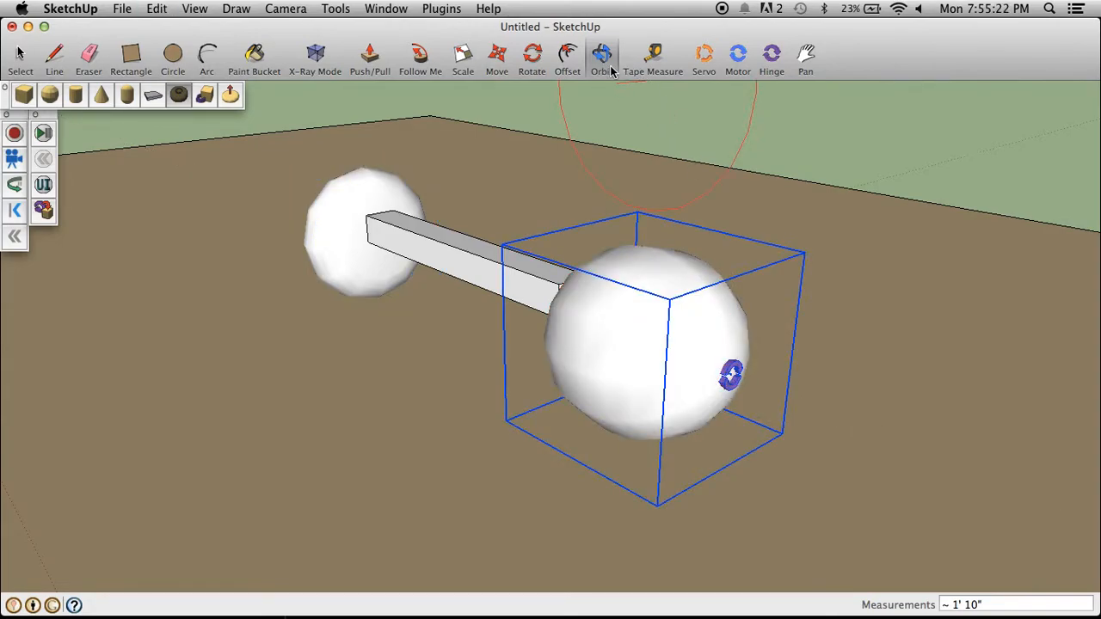
{"action": "key", "text": "super+z"}
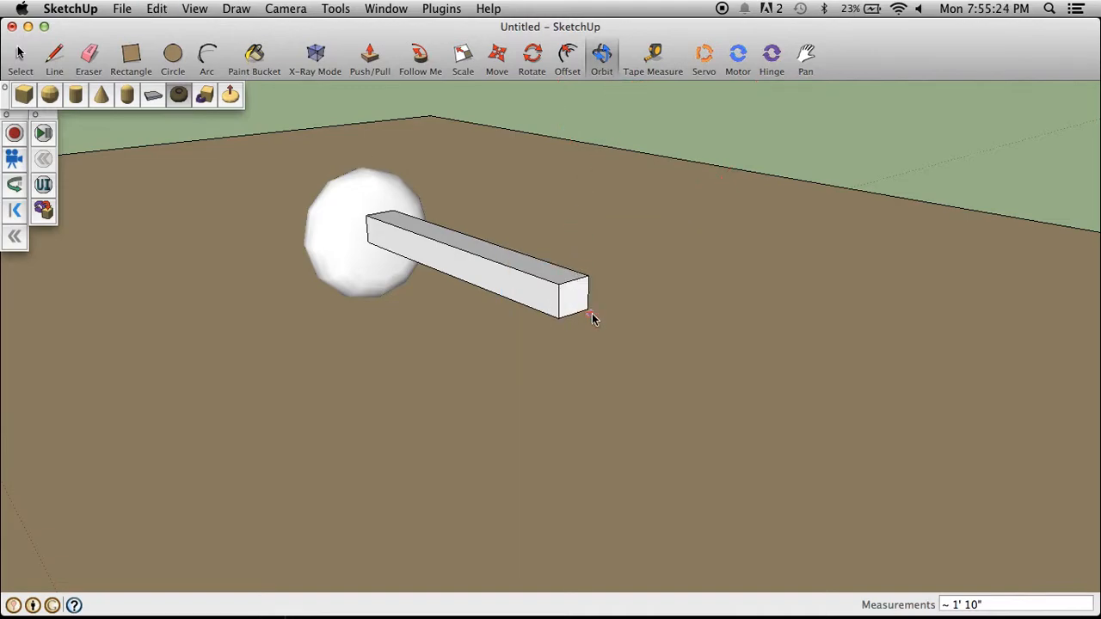
Draw a matching upright torus wheel centred on the bottom edge of the axle's free end
{"action": "left_click", "coordinate": [573, 314]}
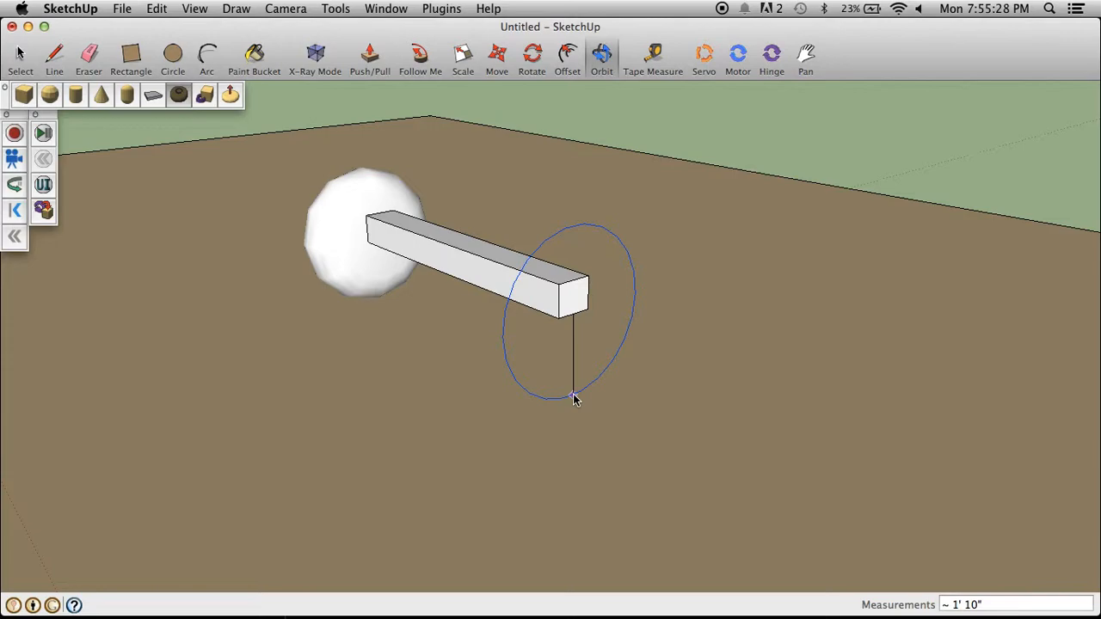
{"action": "left_click", "coordinate": [574, 399]}
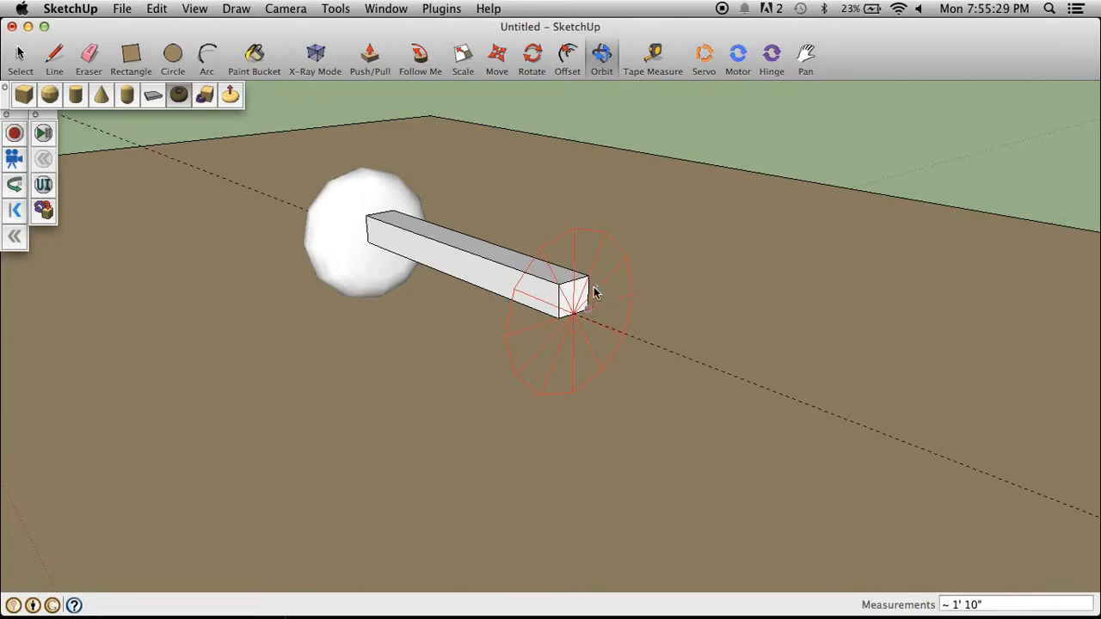
{"action": "left_click", "coordinate": [620, 336]}
{"action": "left_click", "coordinate": [601, 55]}
{"action": "left_click_drag", "start_coordinate": [490, 217], "coordinate": [857, 213]}
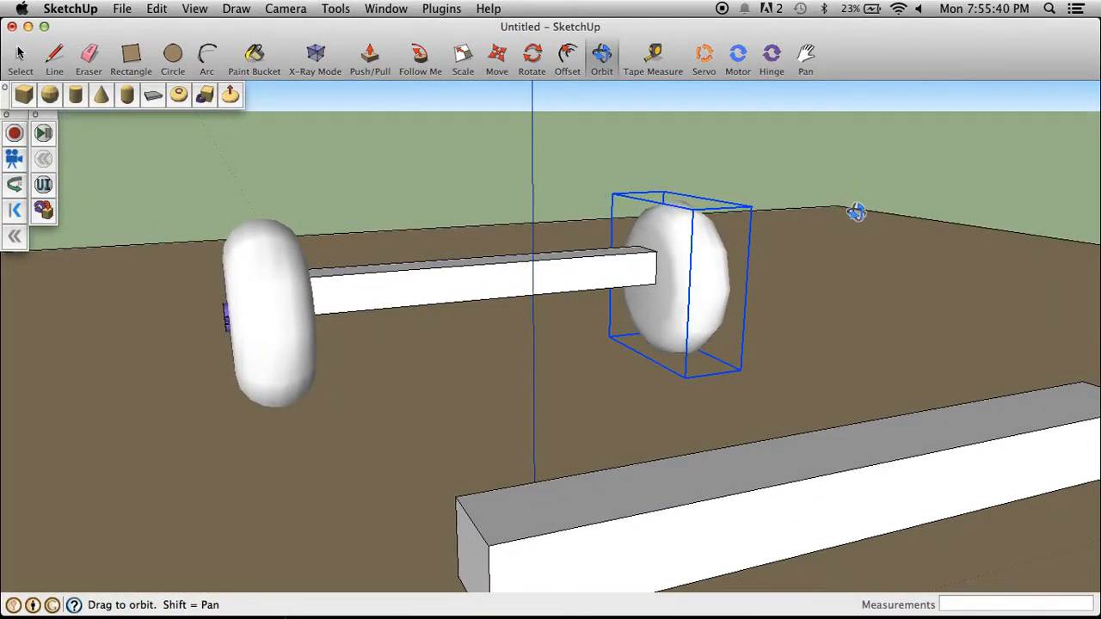
{"action": "left_click_drag", "start_coordinate": [330, 291], "coordinate": [650, 307]}
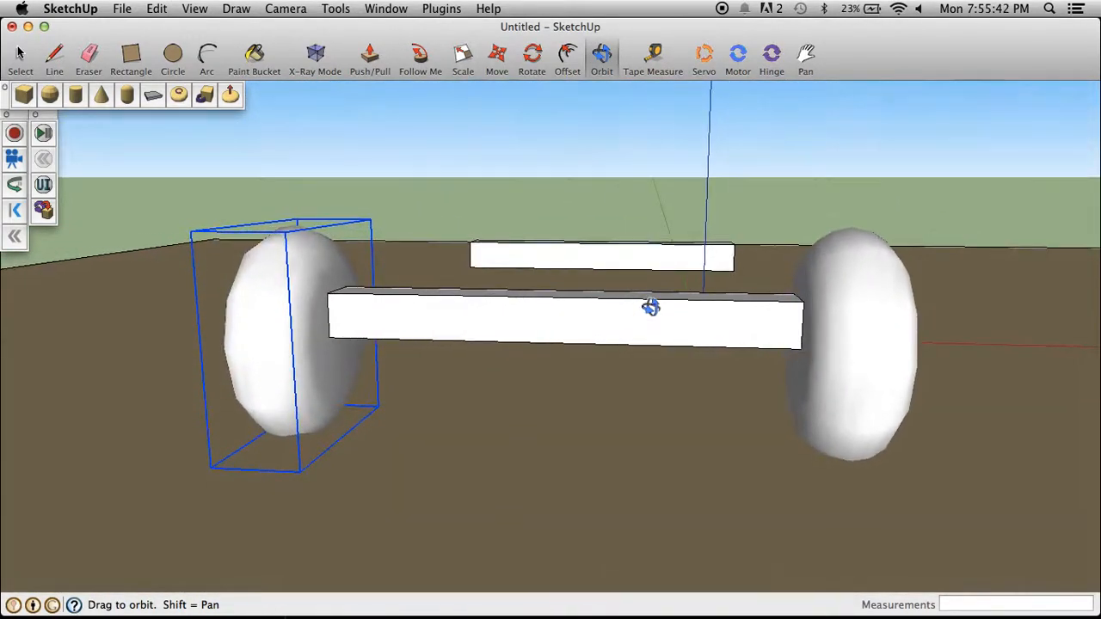
{"action": "scroll", "coordinate": [651, 308], "scroll_direction": "down", "scroll_amount": 6}
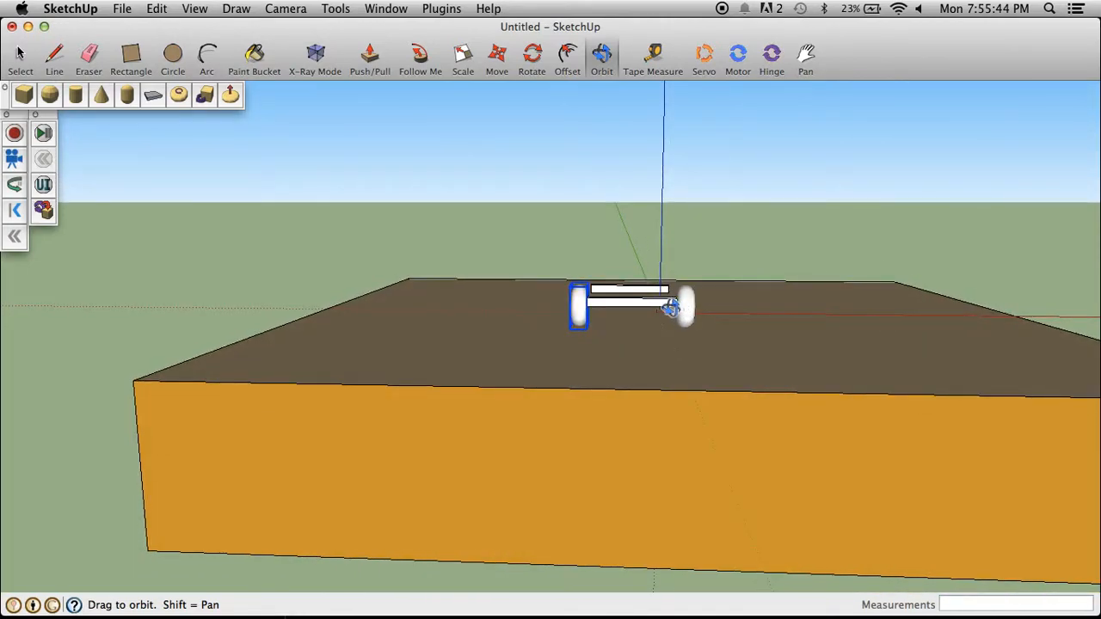
{"action": "scroll", "coordinate": [671, 303], "scroll_direction": "up", "scroll_amount": 6}
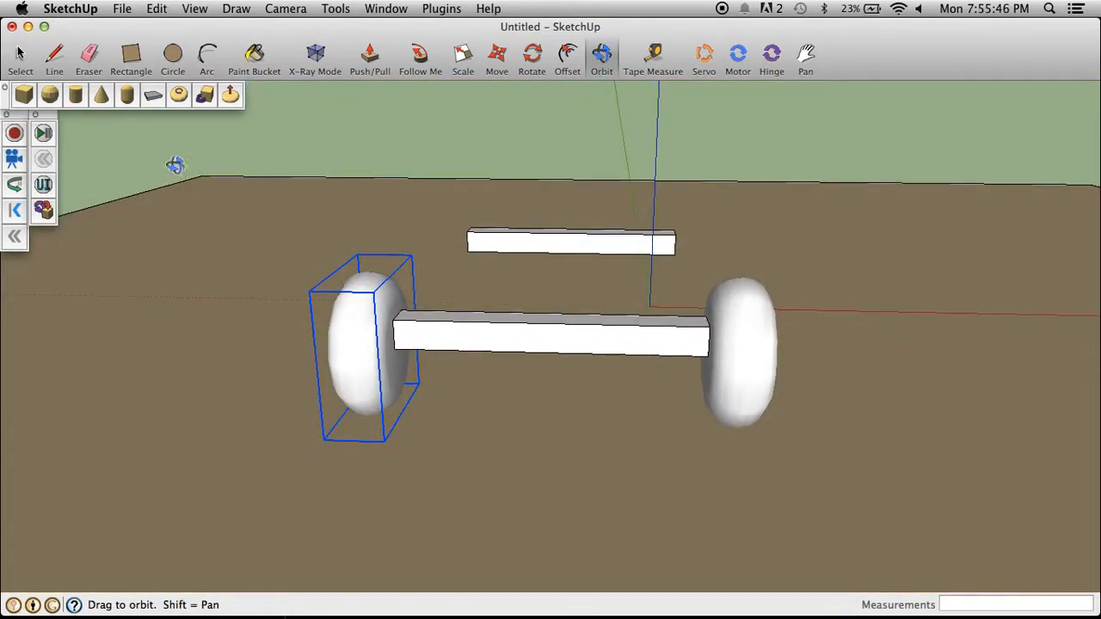
{"action": "left_click", "coordinate": [19, 56]}
{"action": "left_click", "coordinate": [415, 167]}
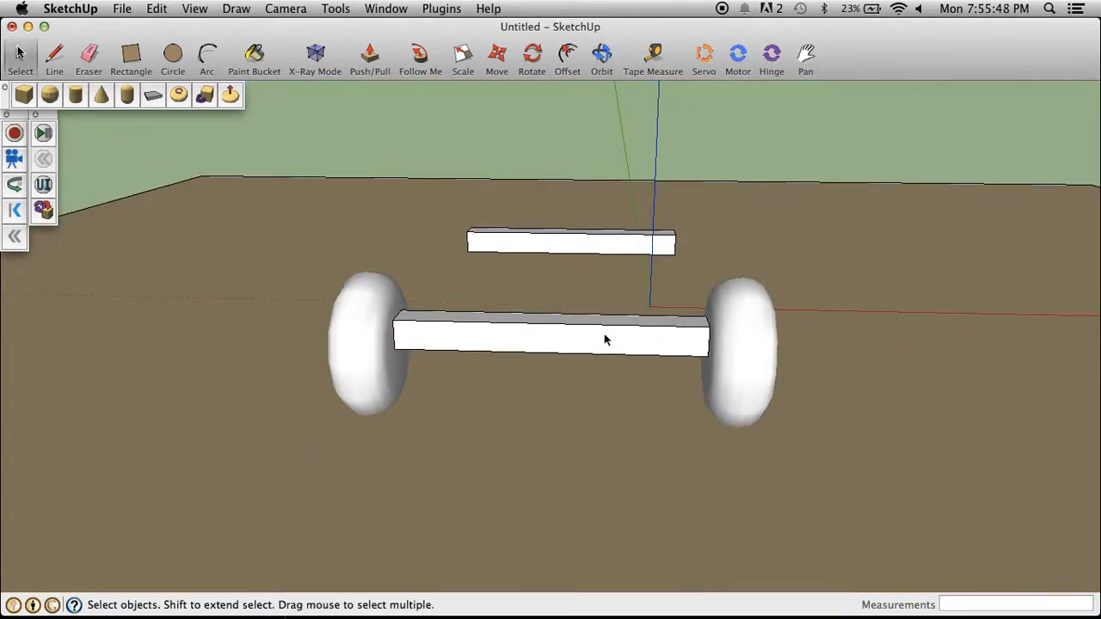
{"action": "left_click_drag", "start_coordinate": [605, 33], "coordinate": [606, 156]}
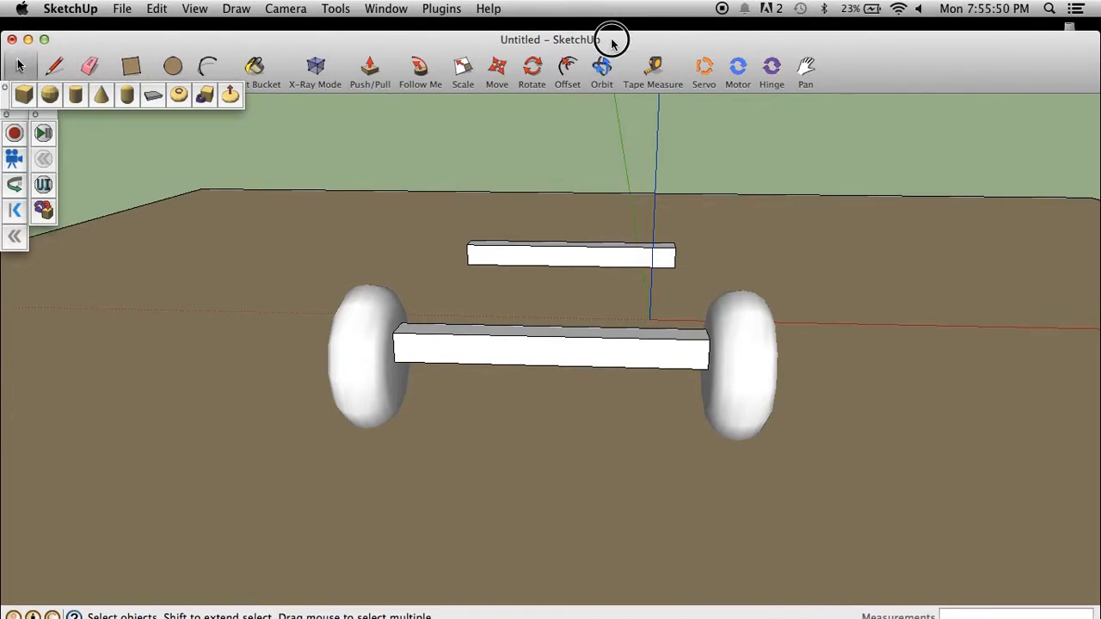
{"action": "left_click_drag", "start_coordinate": [610, 35], "coordinate": [613, 11]}
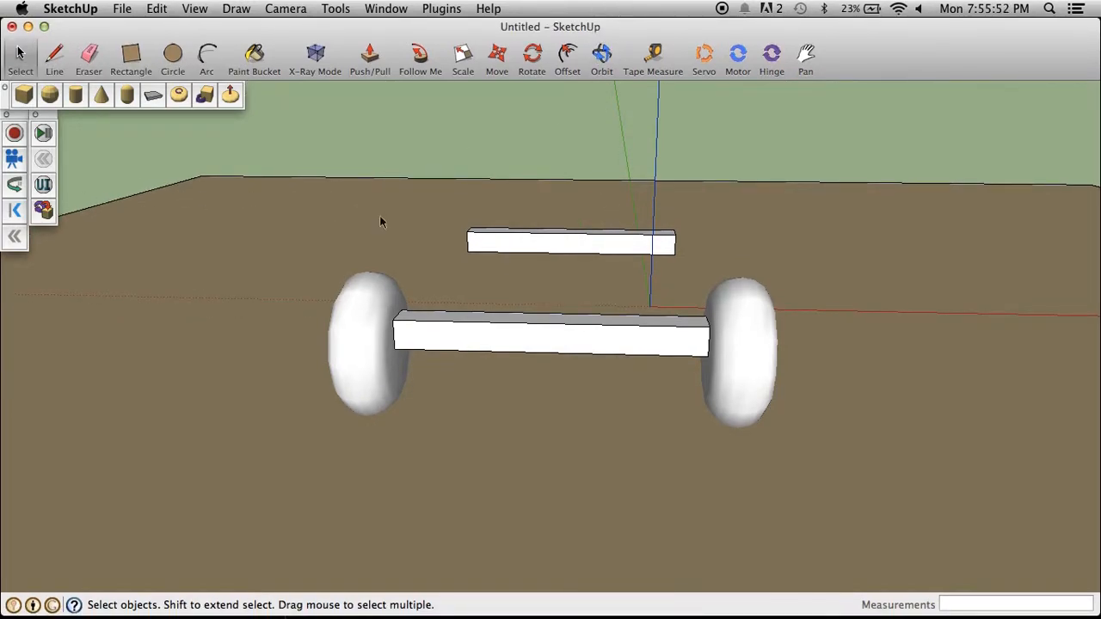
{"action": "left_click", "coordinate": [604, 69]}
{"action": "left_click_drag", "start_coordinate": [620, 344], "coordinate": [491, 350]}
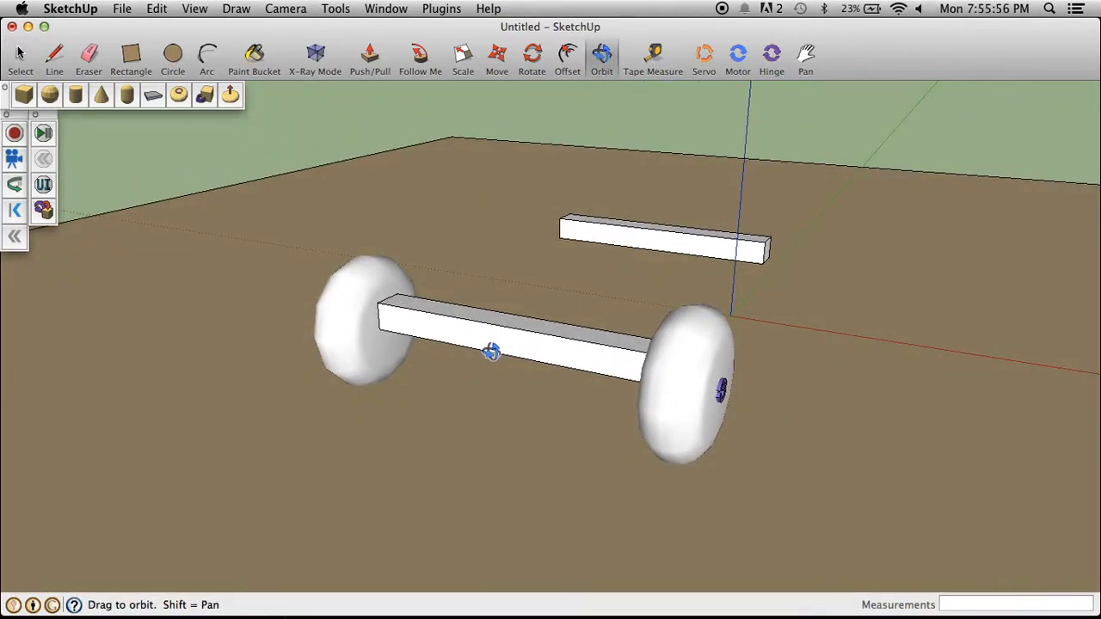
Save the model as "tutorial 3" in the project 3 folder
{"action": "key", "text": "super+s"}
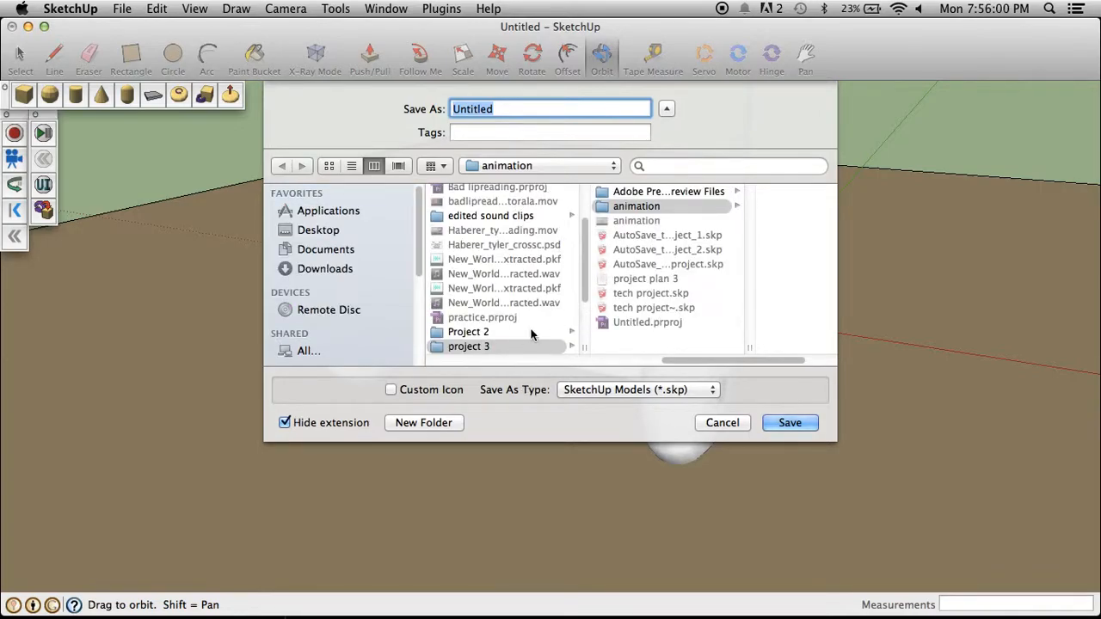
{"action": "left_click", "coordinate": [632, 342]}
{"action": "double_click", "coordinate": [490, 109]}
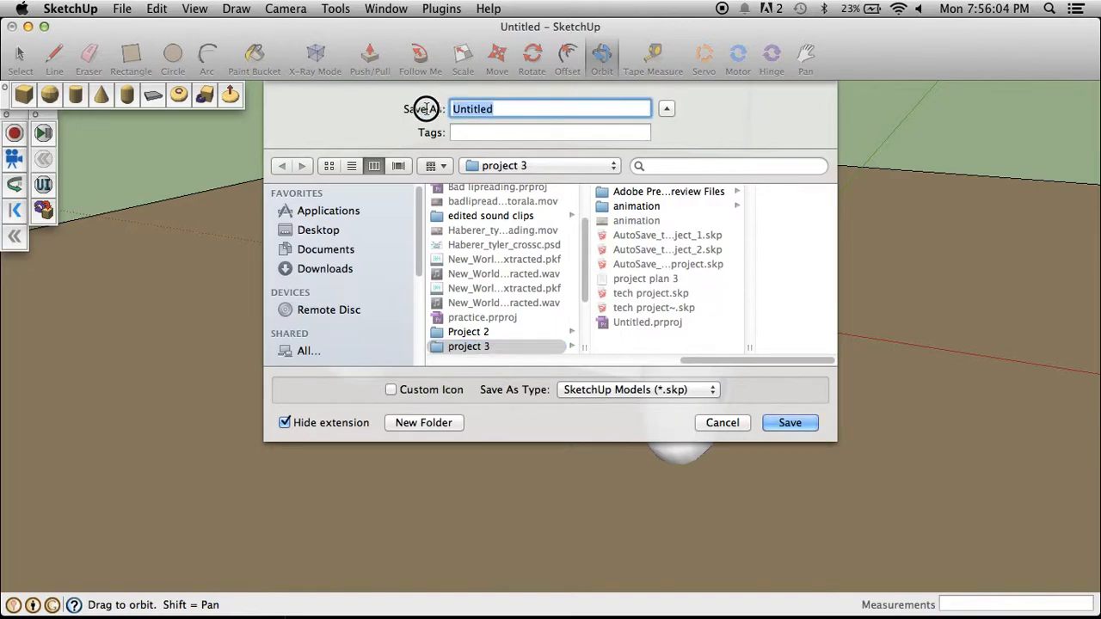
{"action": "type", "text": "t"}
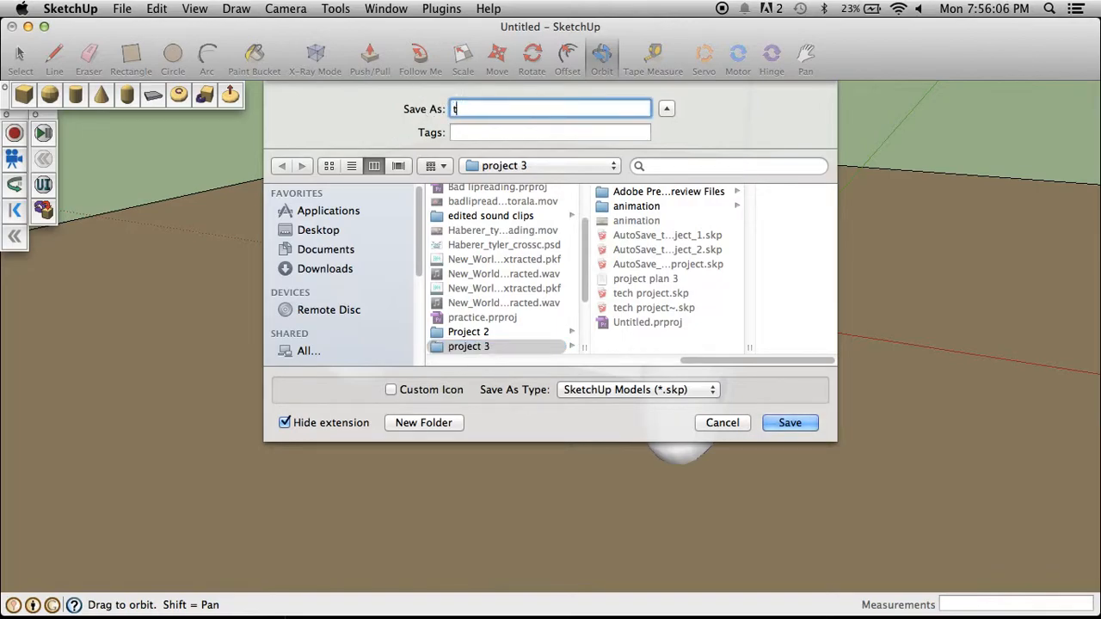
{"action": "type", "text": "utorial 3"}
{"action": "left_click", "coordinate": [777, 423]}
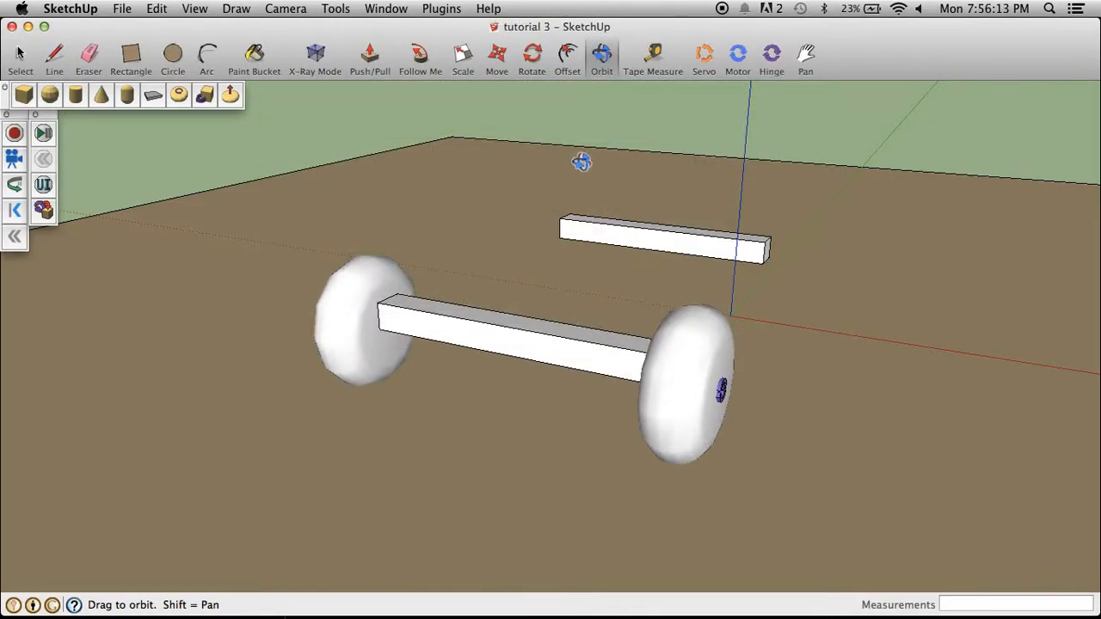
Draw a line across the wheeled axle's top face, joining the midpoints of its two long edges
{"action": "left_click", "coordinate": [705, 54]}
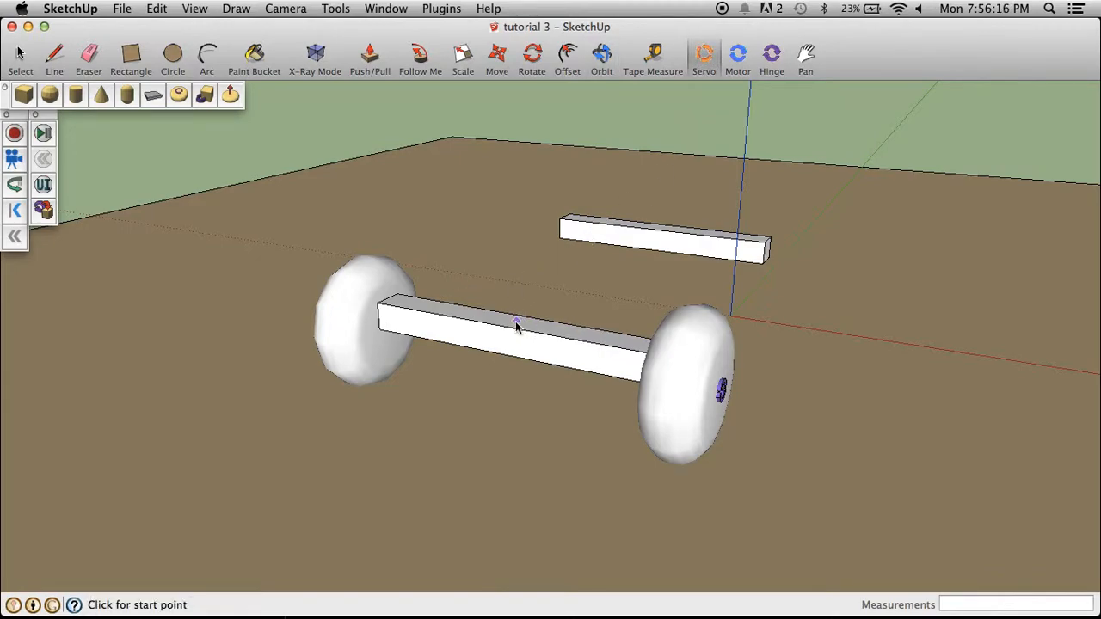
{"action": "scroll", "coordinate": [516, 325], "scroll_direction": "up", "scroll_amount": 5}
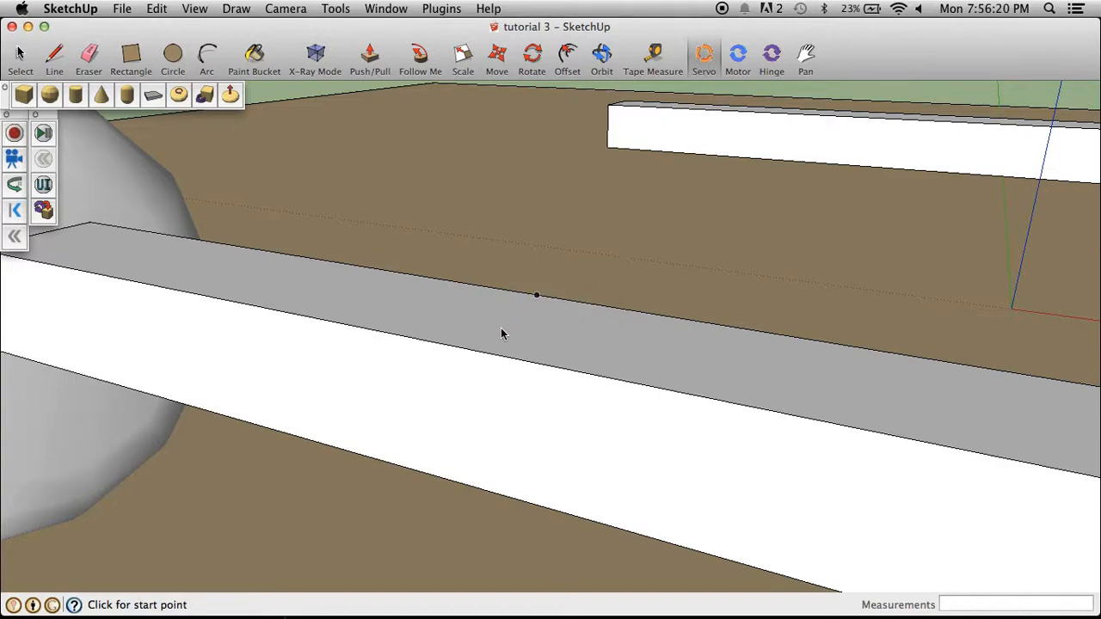
{"action": "left_click", "coordinate": [53, 57]}
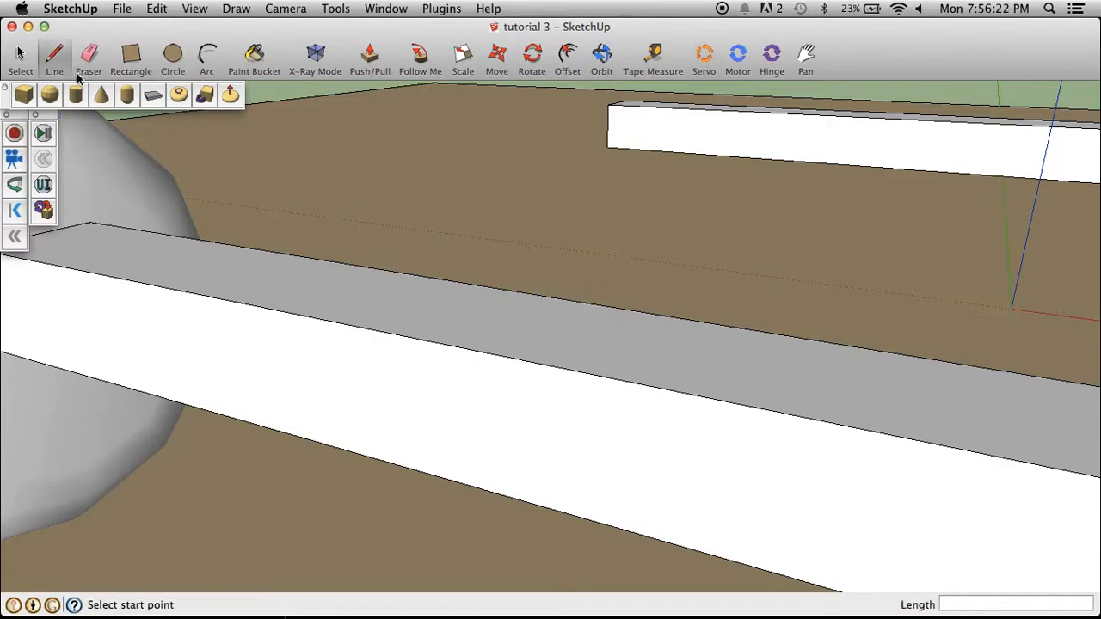
{"action": "left_click", "coordinate": [454, 346]}
{"action": "left_click", "coordinate": [536, 294]}
Place a servo joint at the midpoint of the line on the axle's top face, with its axis pointing straight up
{"action": "left_click", "coordinate": [707, 55]}
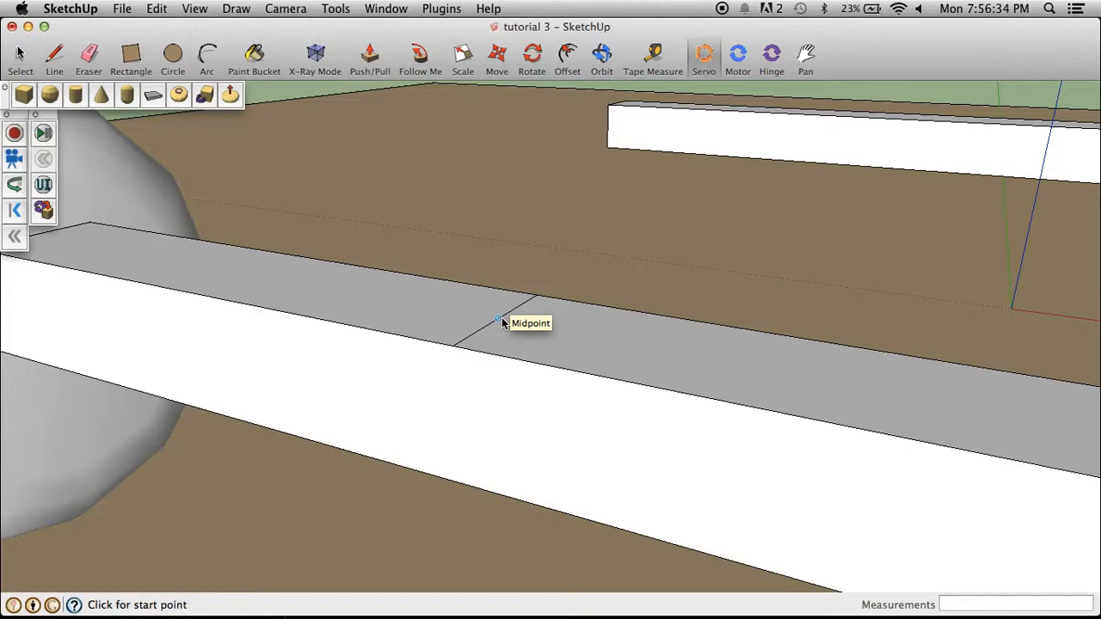
{"action": "scroll", "coordinate": [501, 323], "scroll_direction": "down", "scroll_amount": 6}
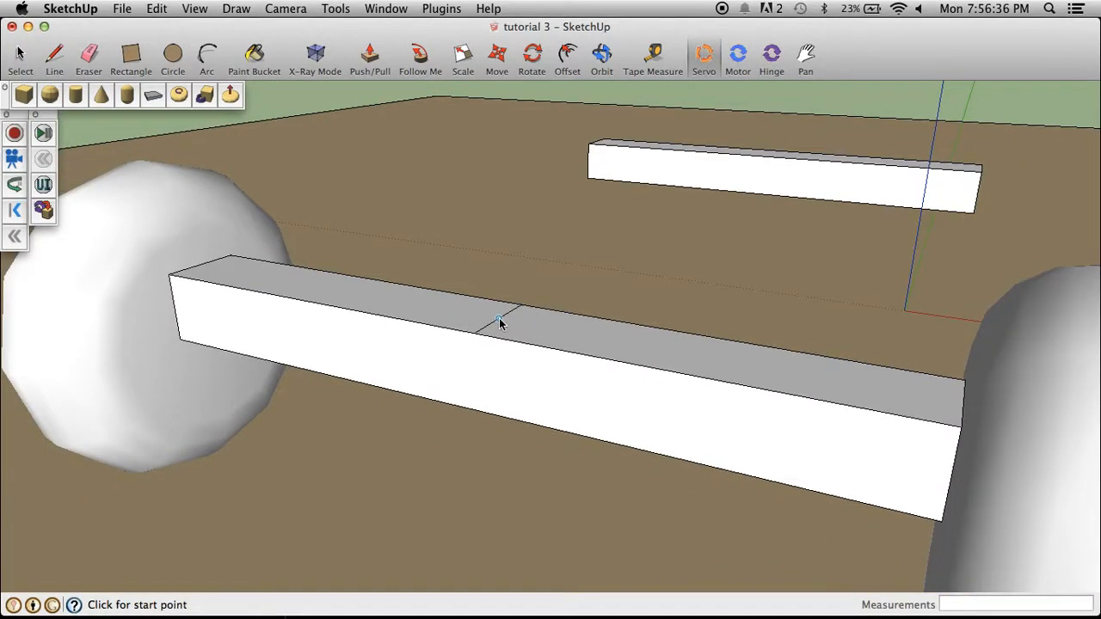
{"action": "left_click", "coordinate": [500, 321]}
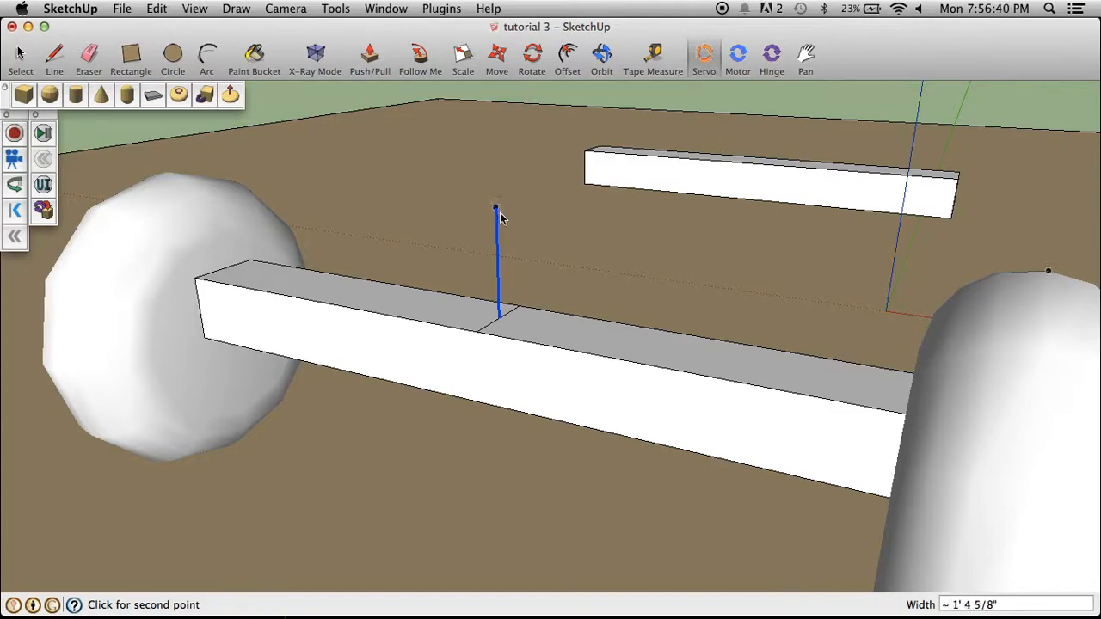
{"action": "left_click", "coordinate": [507, 177]}
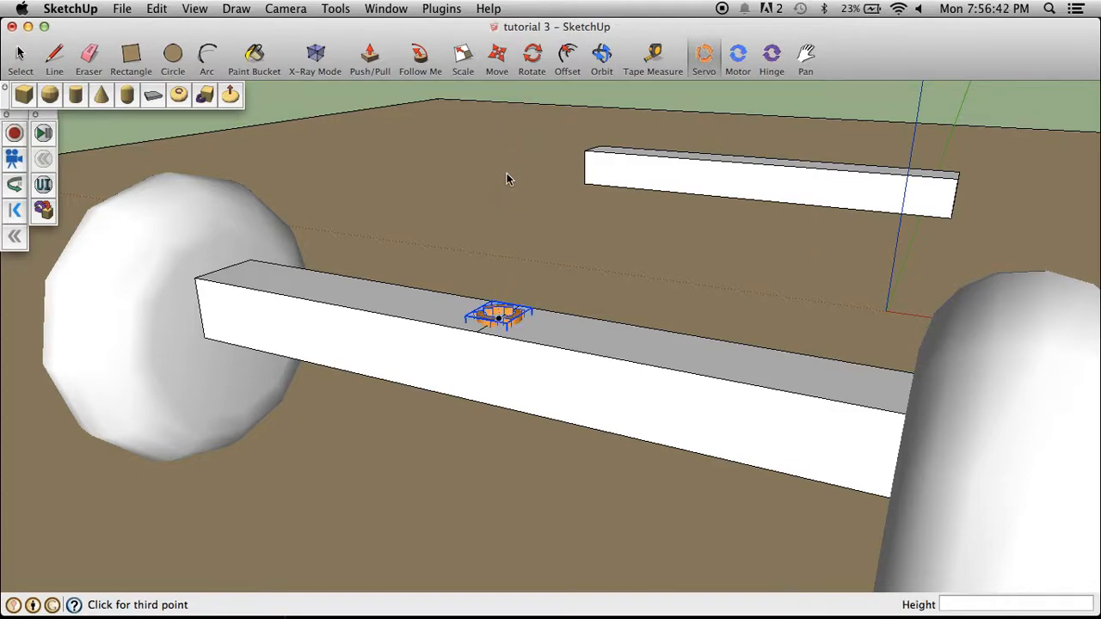
{"action": "scroll", "coordinate": [491, 322], "scroll_direction": "up", "scroll_amount": 5}
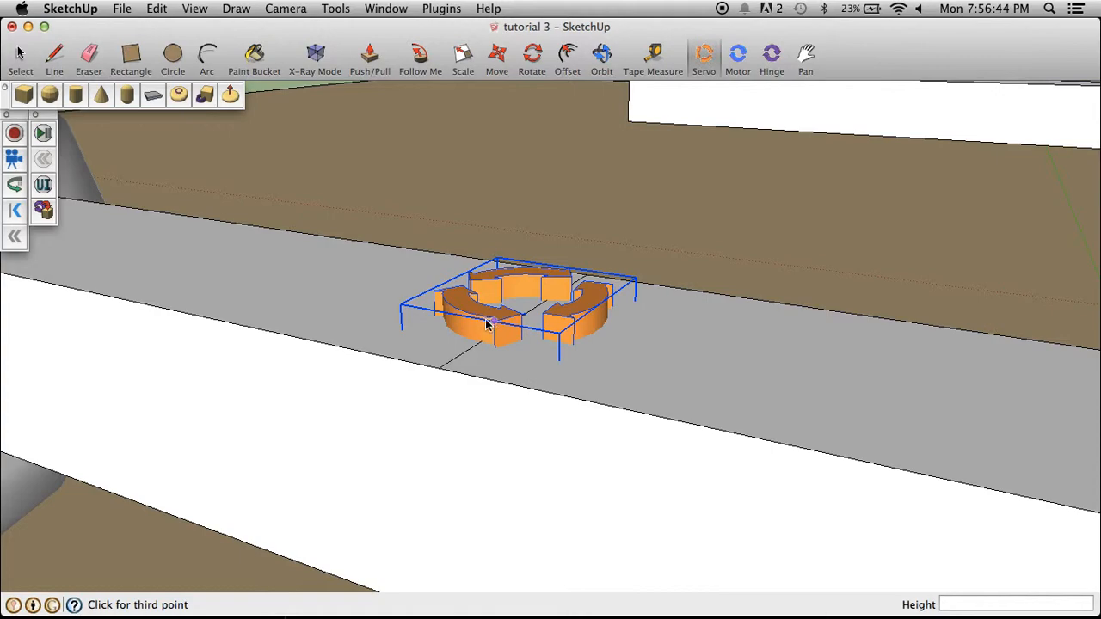
Delete the helper line across the axle's top face, keeping the servo
{"action": "left_click", "coordinate": [18, 53]}
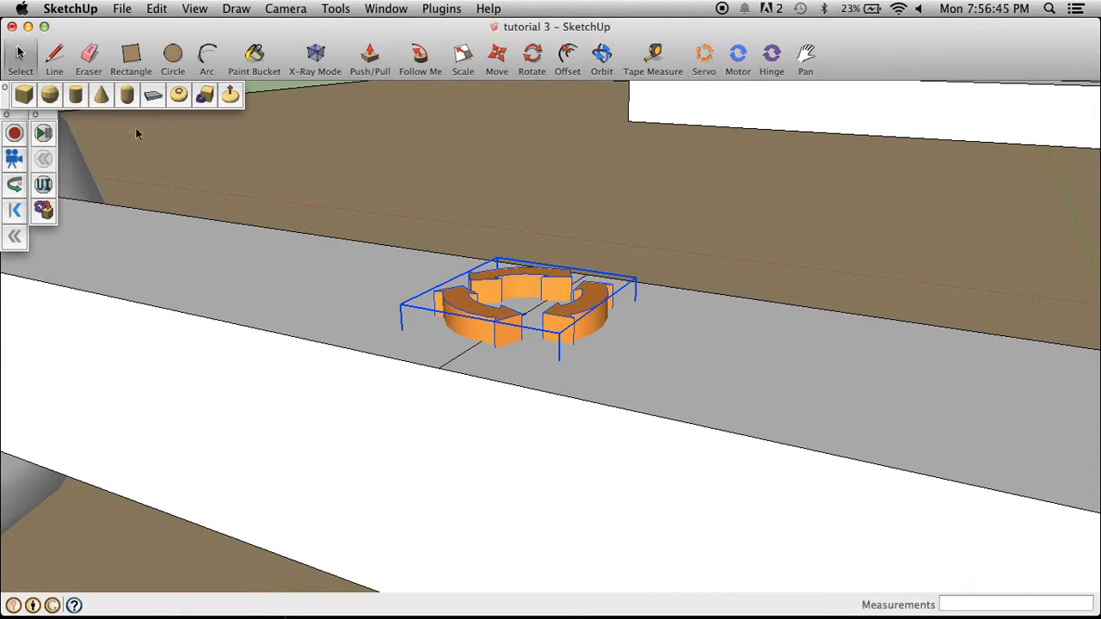
{"action": "left_click", "coordinate": [450, 367]}
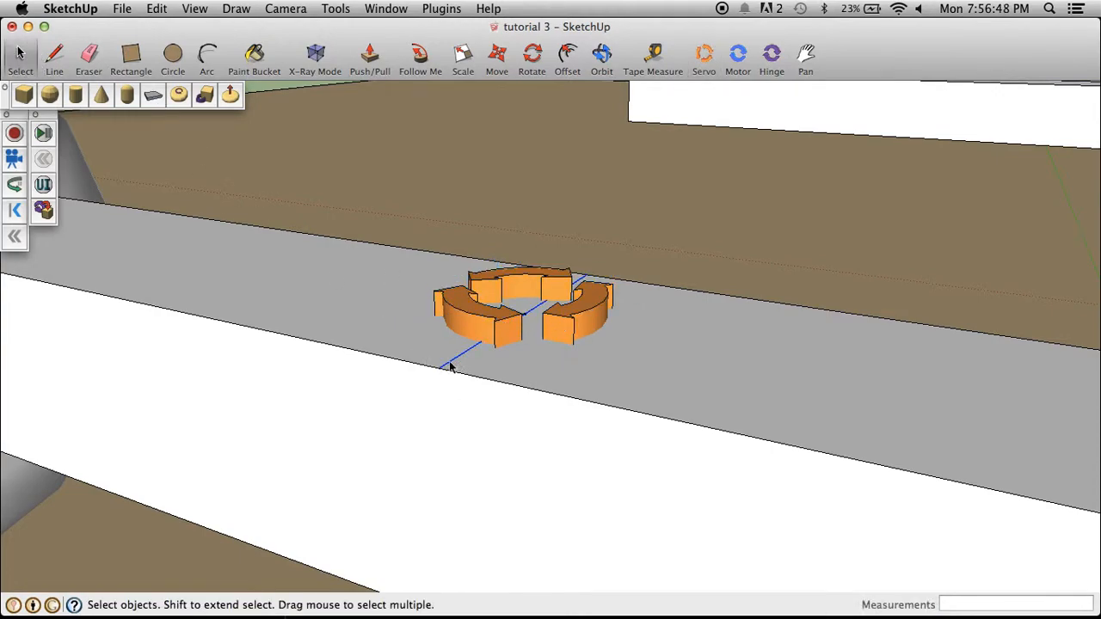
{"action": "scroll", "coordinate": [696, 286], "scroll_direction": "down", "scroll_amount": 6}
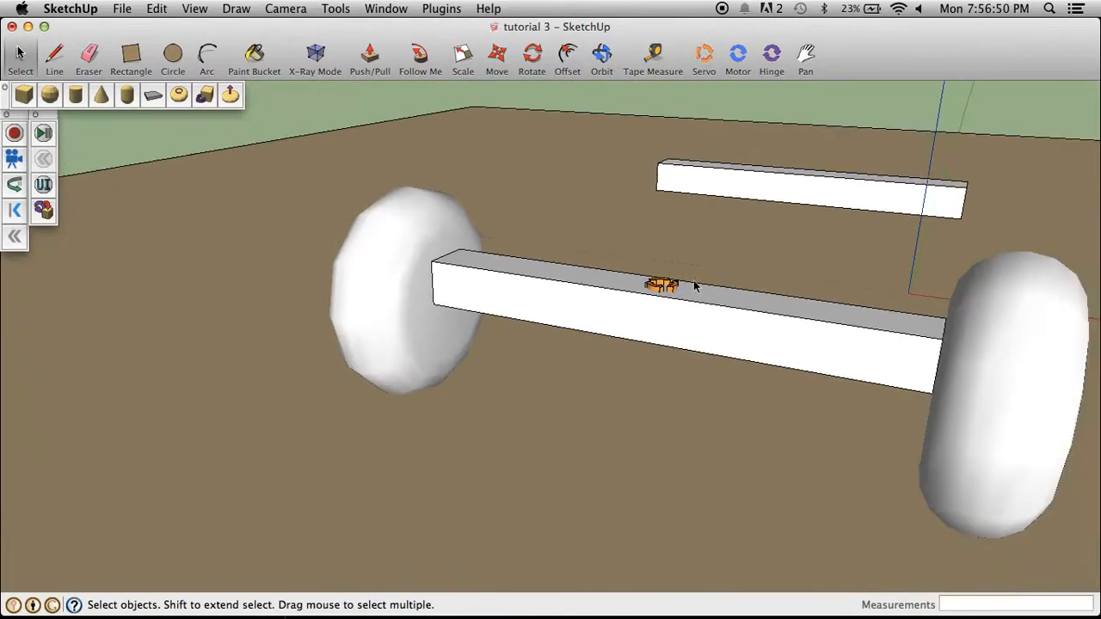
{"action": "scroll", "coordinate": [284, 337], "scroll_direction": "down", "scroll_amount": 3}
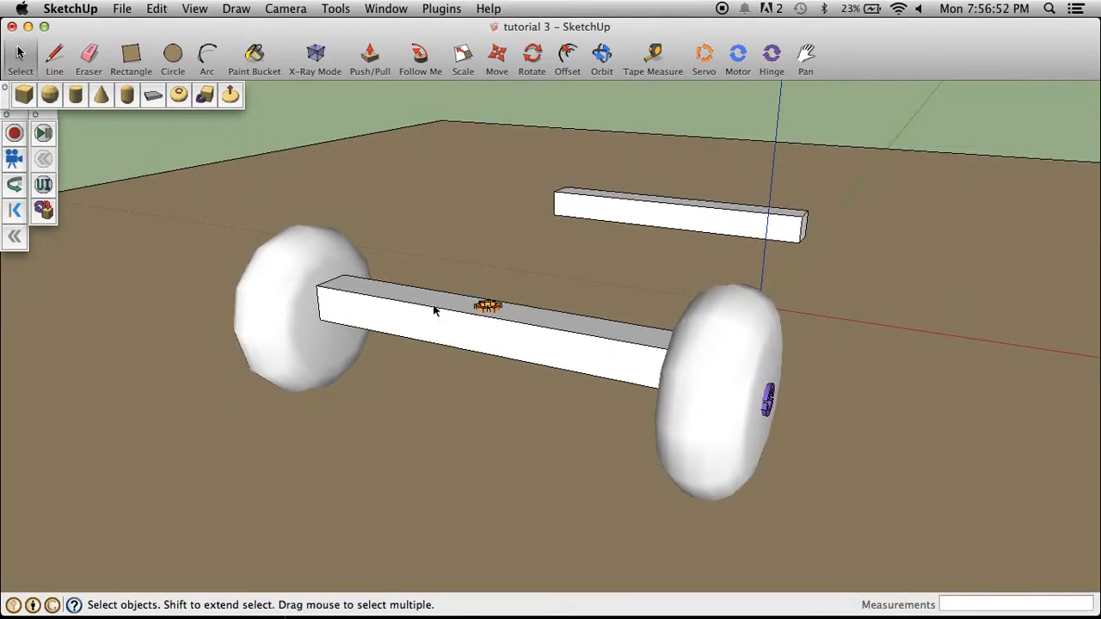
Connect the servo to the wheeled axle with the joint connector
{"action": "scroll", "coordinate": [487, 308], "scroll_direction": "up", "scroll_amount": 2}
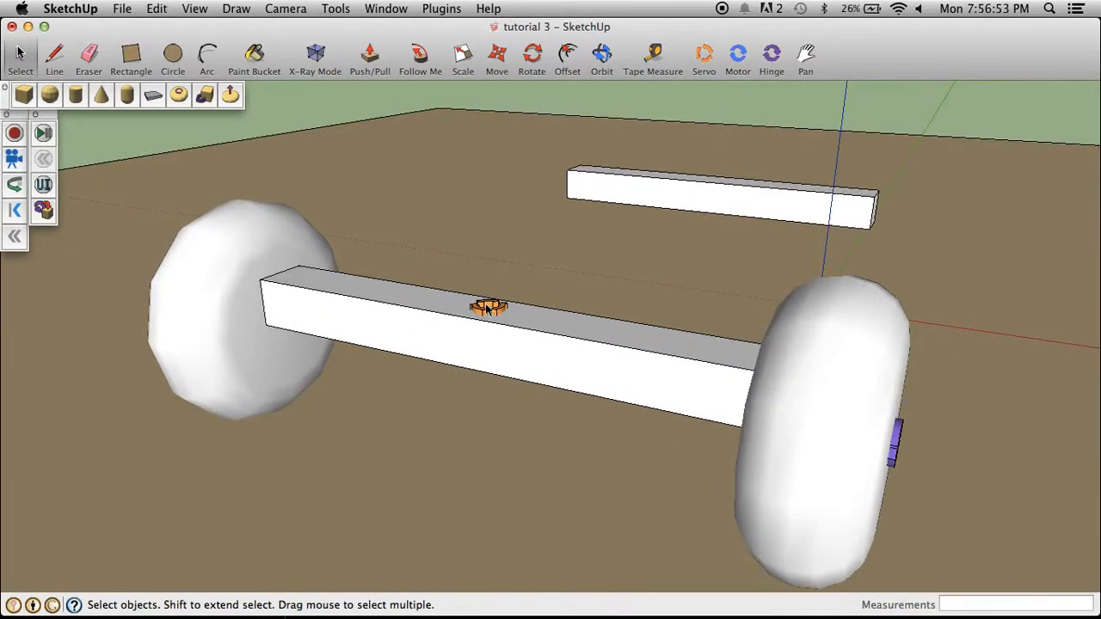
{"action": "left_click", "coordinate": [44, 211]}
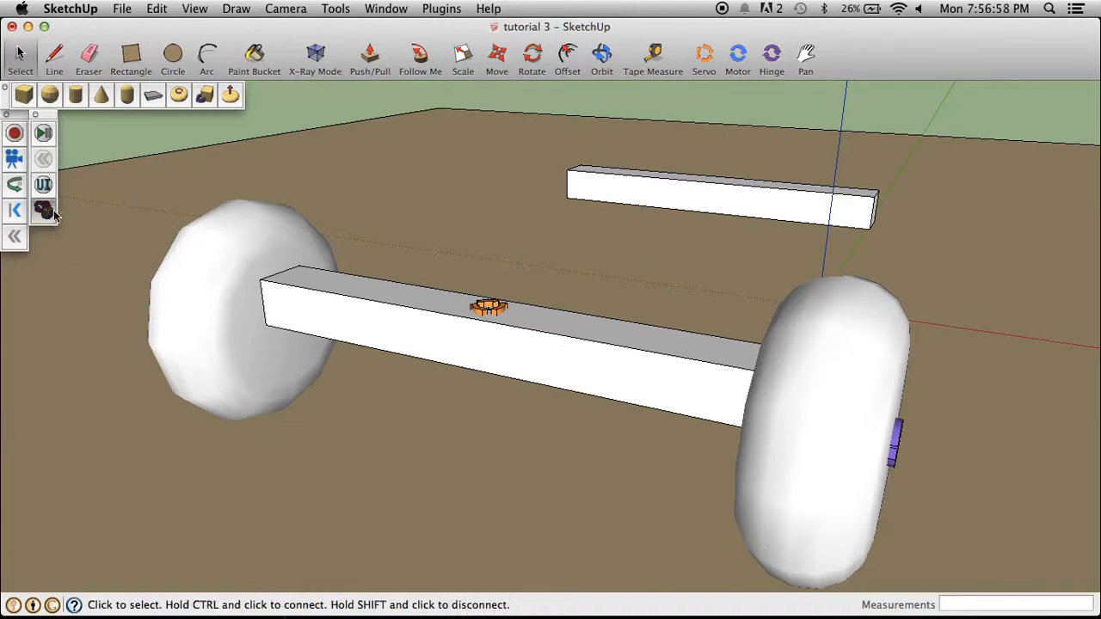
{"action": "left_click", "coordinate": [503, 312]}
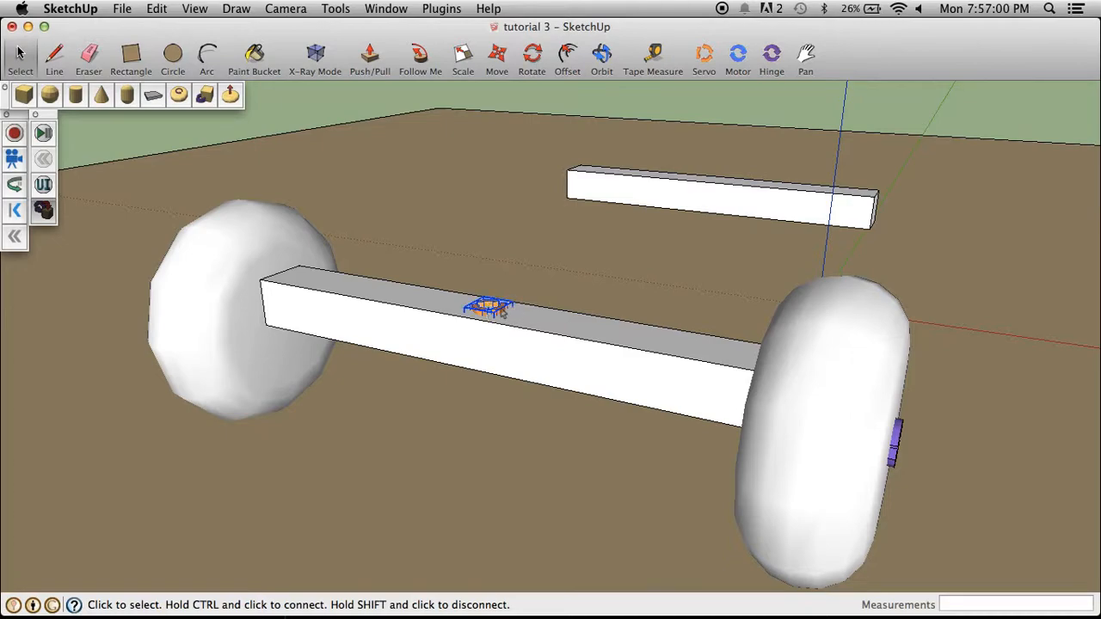
{"action": "left_click", "coordinate": [532, 351], "text": "ctrl"}
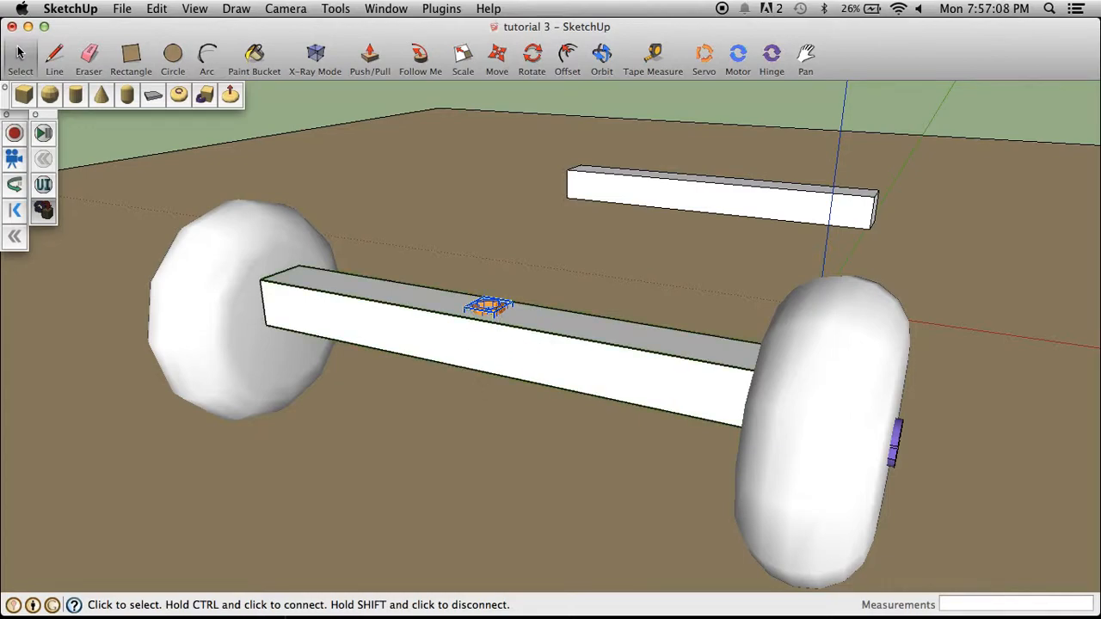
Limit the servo's rotation in the SketchyPhysics Inspector to a minimum of -30 and a maximum of 30 degrees
{"action": "left_click", "coordinate": [20, 54]}
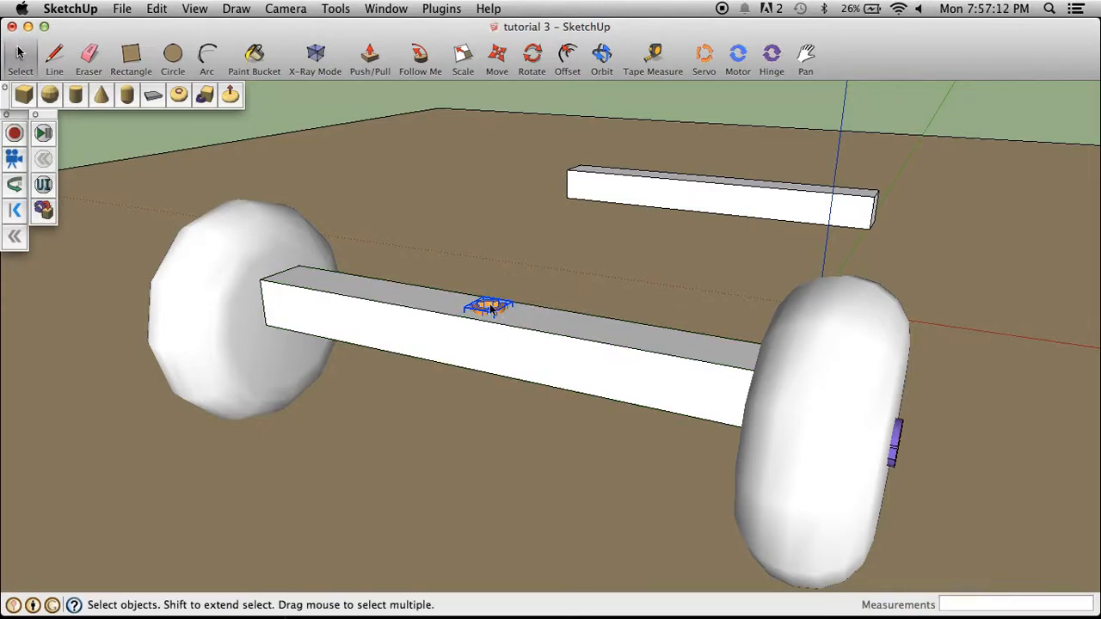
{"action": "left_click", "coordinate": [43, 186]}
{"action": "mouse_move", "coordinate": [193, 212]}
{"action": "left_mouse_down"}
{"action": "mouse_move", "coordinate": [405, 369]}
{"action": "mouse_move", "coordinate": [387, 340]}
{"action": "left_mouse_up"}
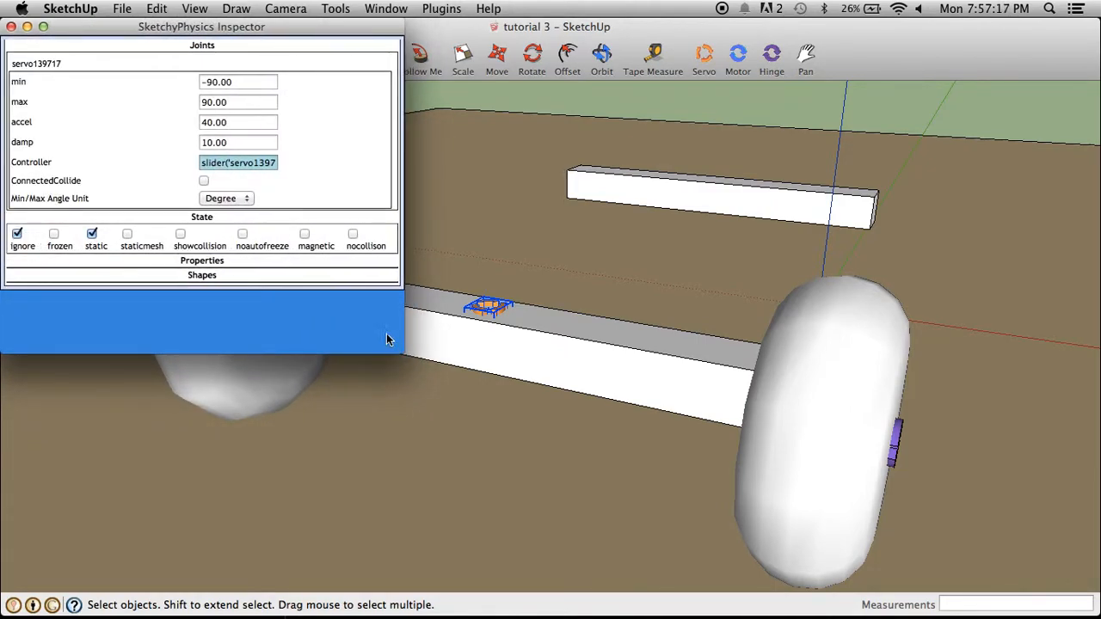
{"action": "left_click", "coordinate": [213, 82]}
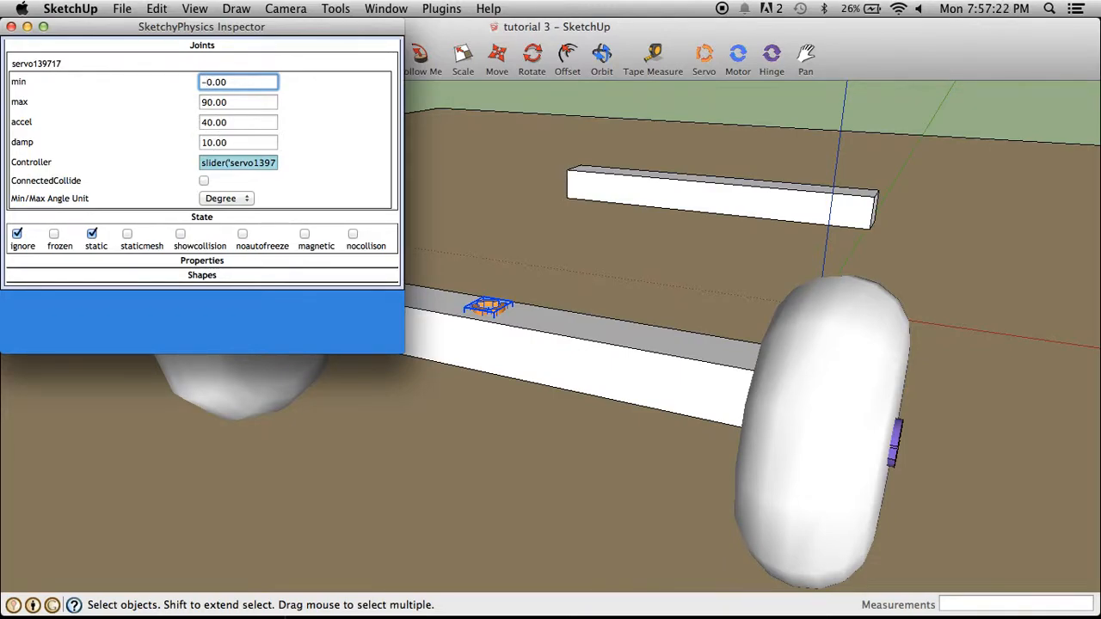
{"action": "left_click", "coordinate": [207, 101]}
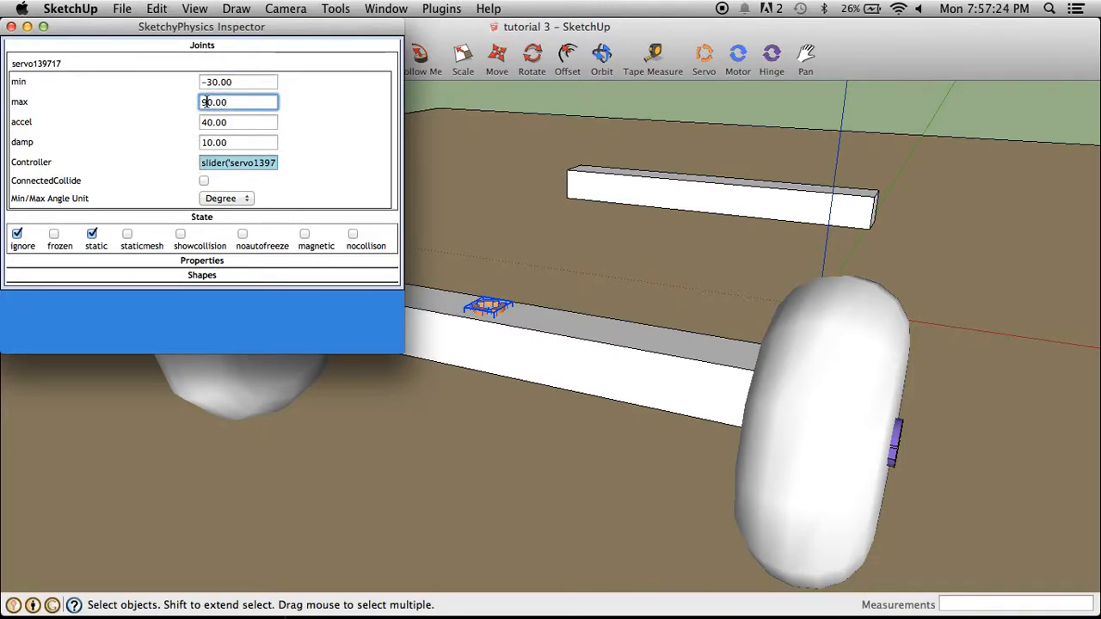
Replace the servo's controller with (rightx), switch off its ignore state, and close the inspector
{"action": "left_click", "coordinate": [215, 162]}
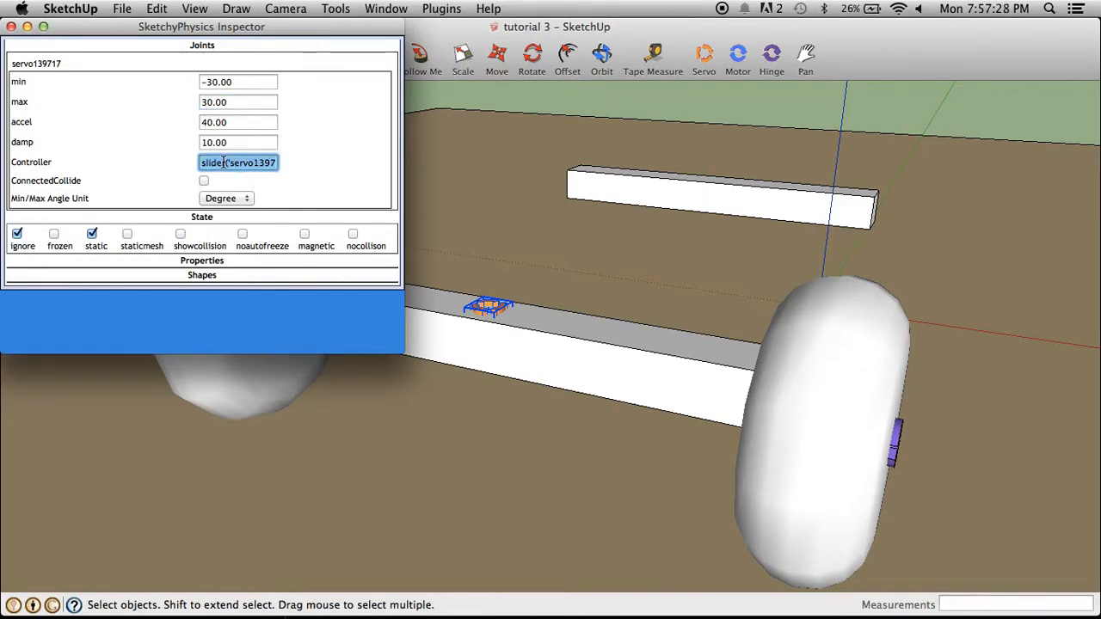
{"action": "key", "text": "BackSpace"}
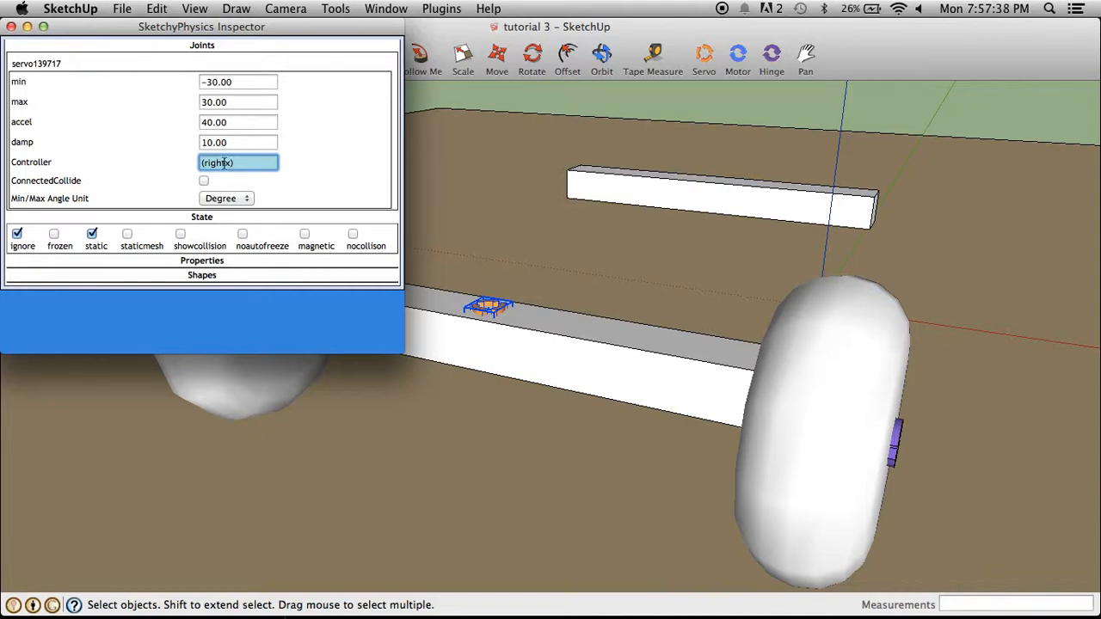
{"action": "left_click", "coordinate": [17, 235]}
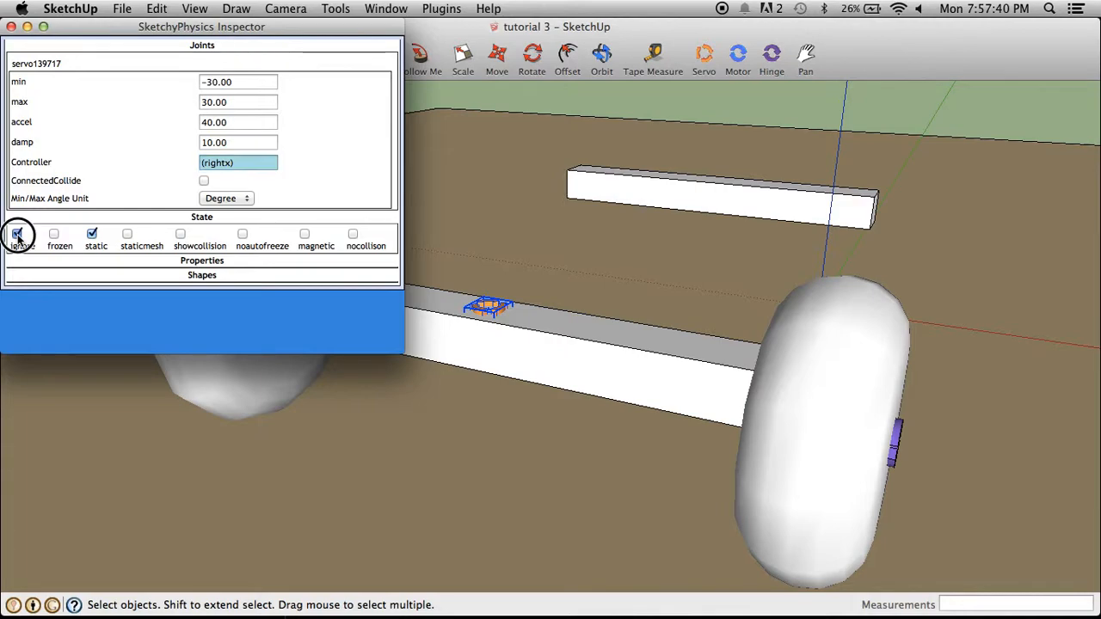
{"action": "left_click", "coordinate": [10, 27]}
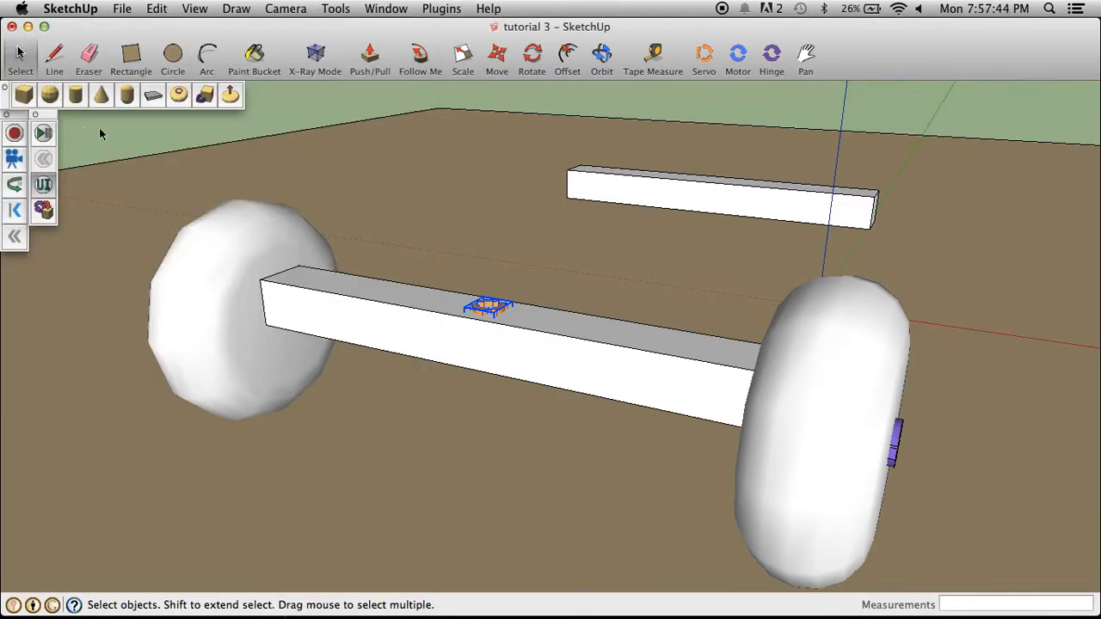
Run the physics simulation and pull on the wheels and axle to test how the joints behave
{"action": "left_click", "coordinate": [44, 134]}
{"action": "left_click", "coordinate": [332, 332]}
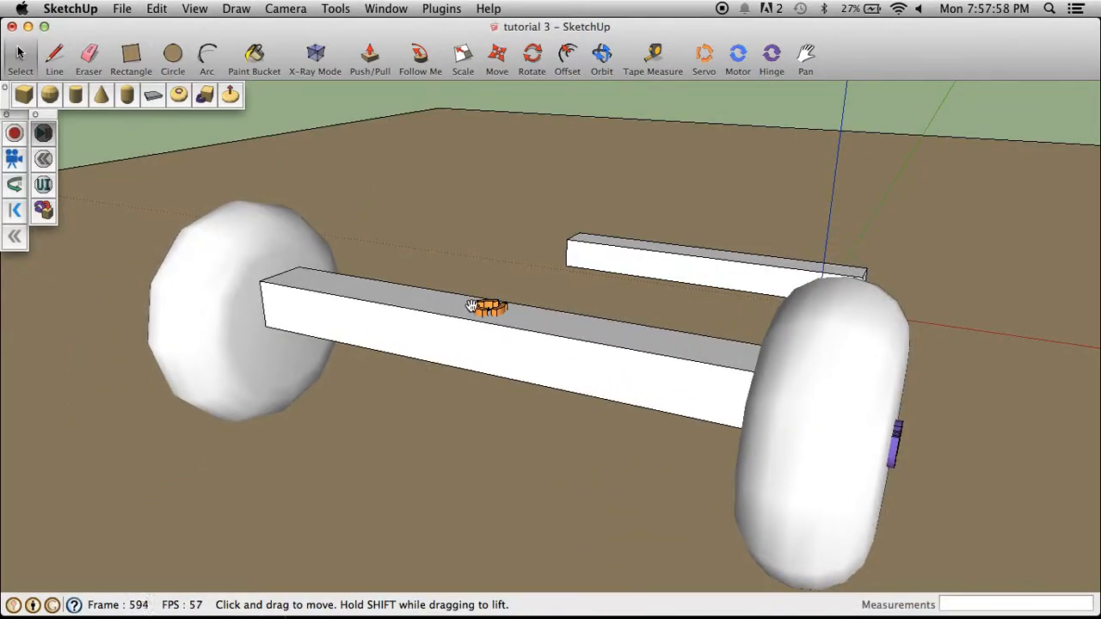
{"action": "scroll", "coordinate": [472, 307], "scroll_direction": "down", "scroll_amount": 1}
{"action": "left_click_drag", "start_coordinate": [491, 325], "coordinate": [550, 264]}
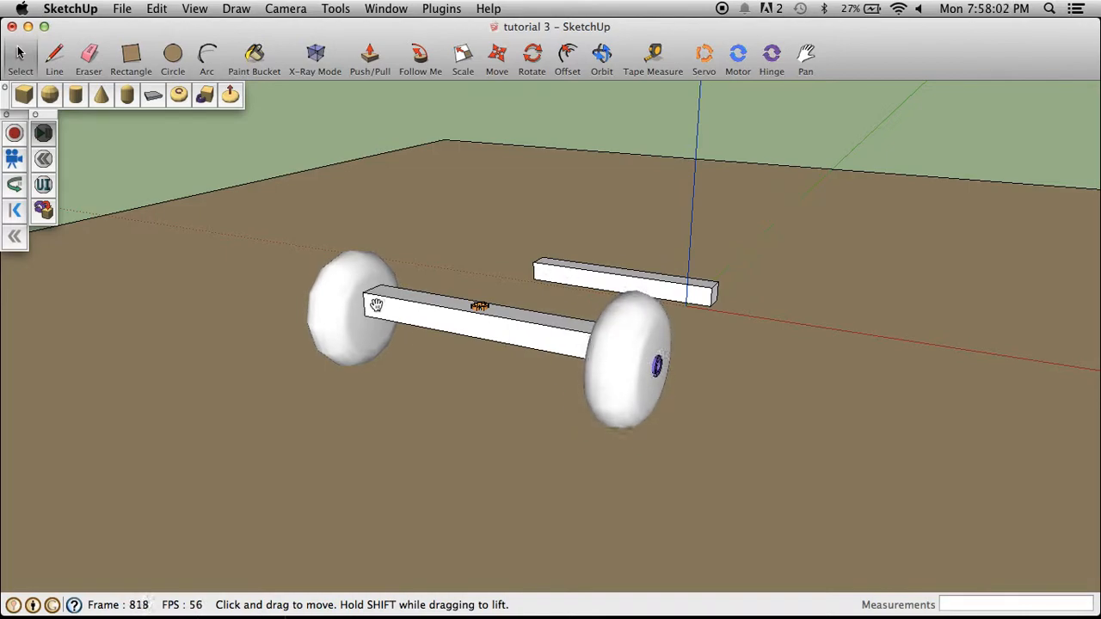
{"action": "left_click_drag", "start_coordinate": [332, 332], "coordinate": [136, 607]}
{"action": "left_click_drag", "start_coordinate": [322, 281], "coordinate": [492, 56]}
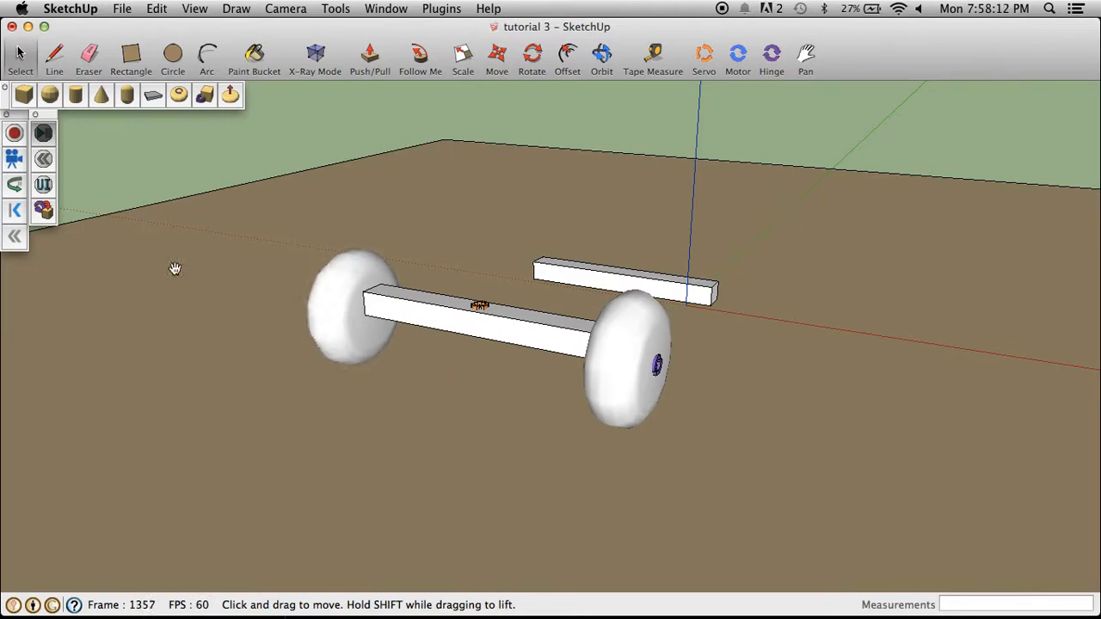
Stop the simulation and examine the wheeled axle and the bare second axle from several sides
{"action": "left_click", "coordinate": [19, 54]}
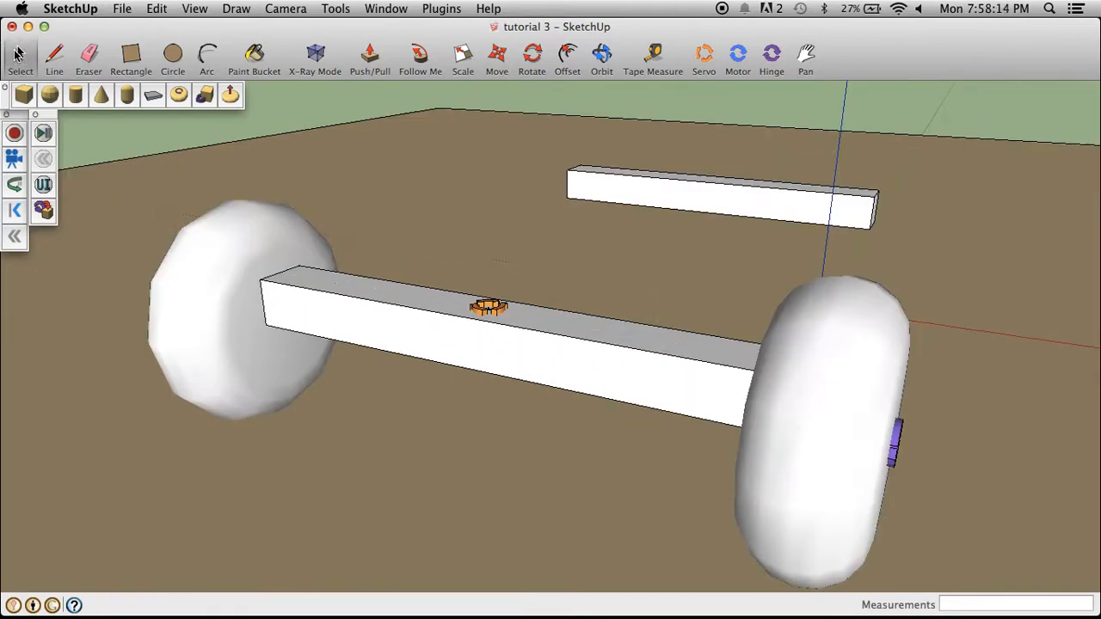
{"action": "left_click", "coordinate": [602, 56]}
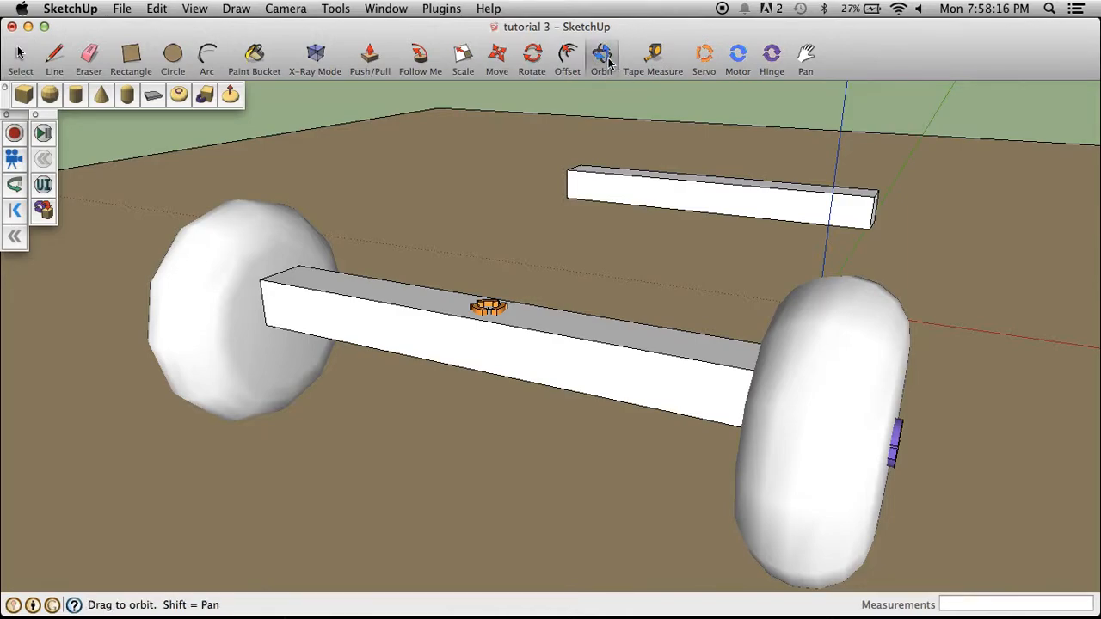
{"action": "left_click_drag", "start_coordinate": [635, 339], "coordinate": [105, 361]}
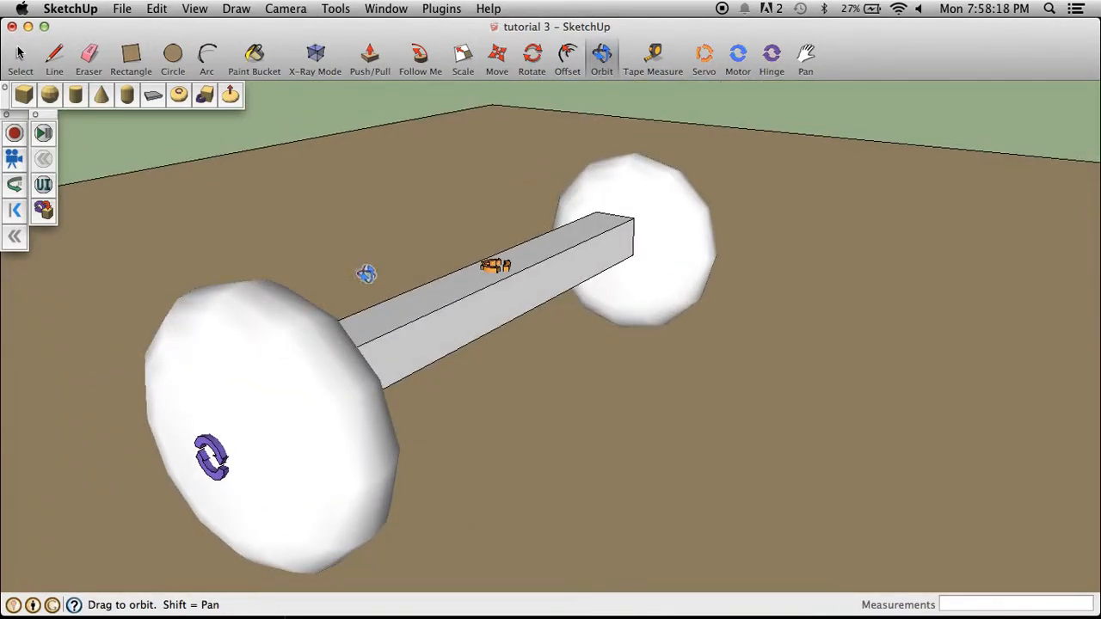
{"action": "scroll", "coordinate": [438, 280], "scroll_direction": "down", "scroll_amount": 3}
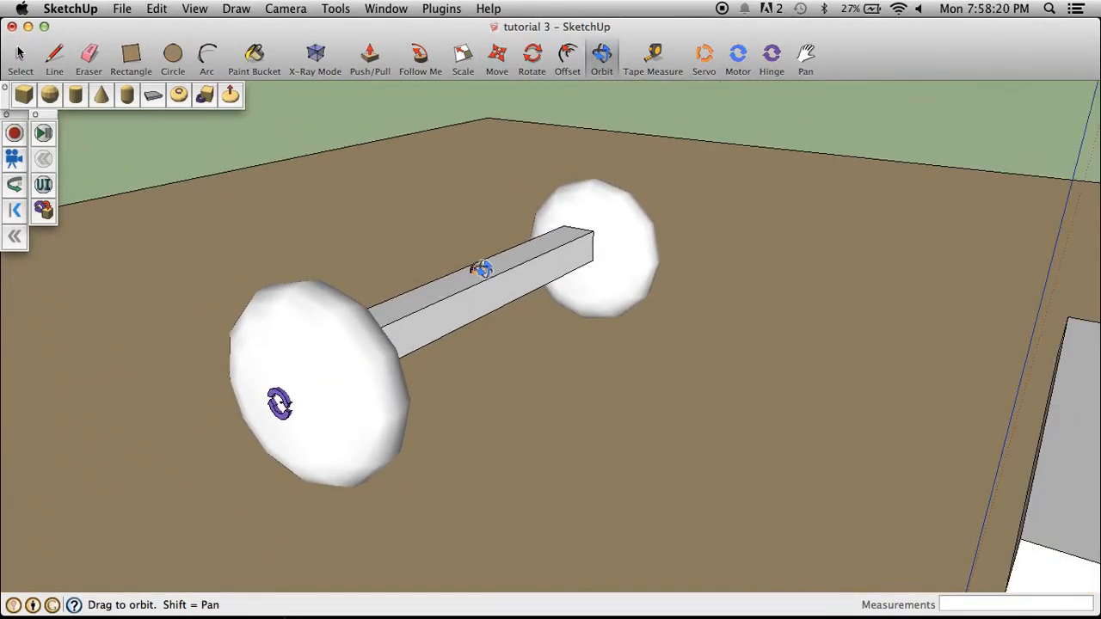
{"action": "scroll", "coordinate": [480, 269], "scroll_direction": "up", "scroll_amount": 5}
{"action": "scroll", "coordinate": [480, 269], "scroll_direction": "down", "scroll_amount": 8}
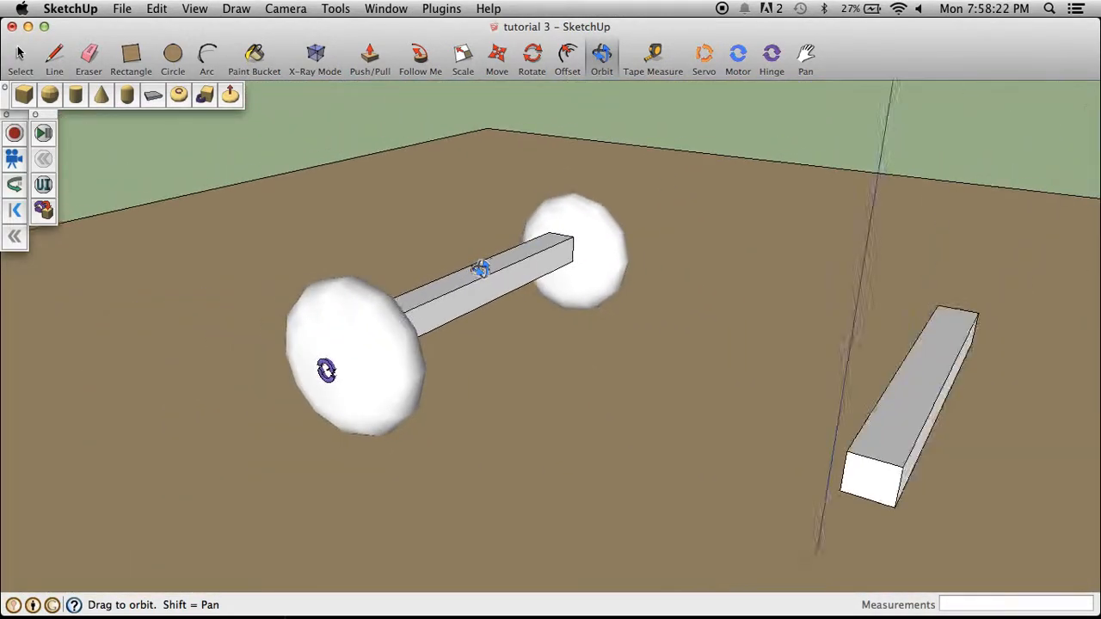
{"action": "left_click_drag", "start_coordinate": [754, 338], "coordinate": [671, 300]}
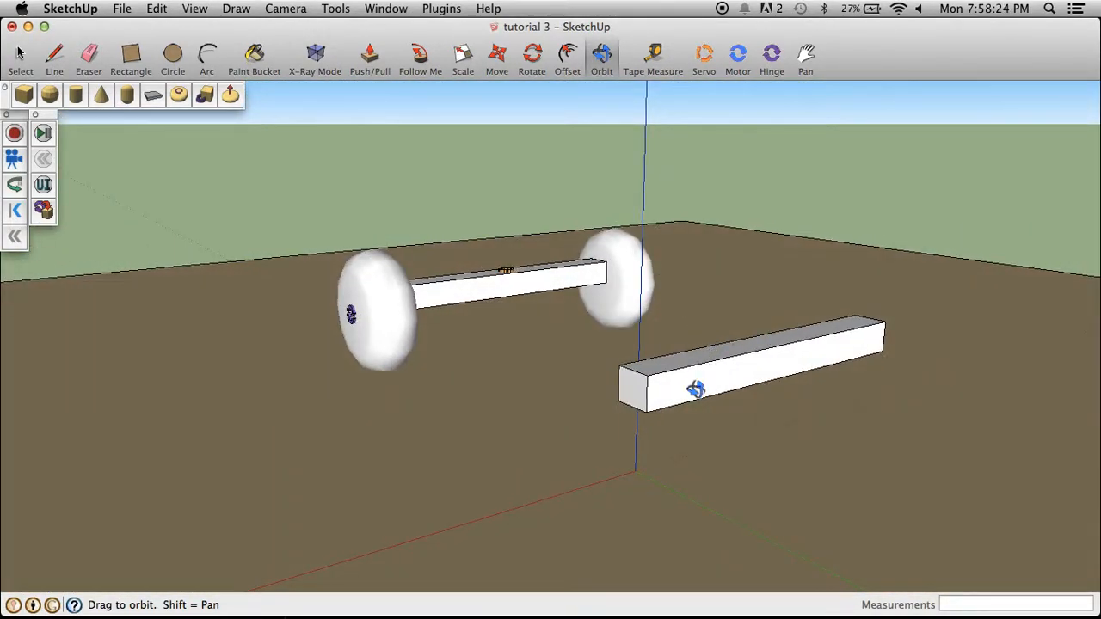
{"action": "scroll", "coordinate": [696, 388], "scroll_direction": "up", "scroll_amount": 2}
{"action": "scroll", "coordinate": [571, 284], "scroll_direction": "down", "scroll_amount": 3}
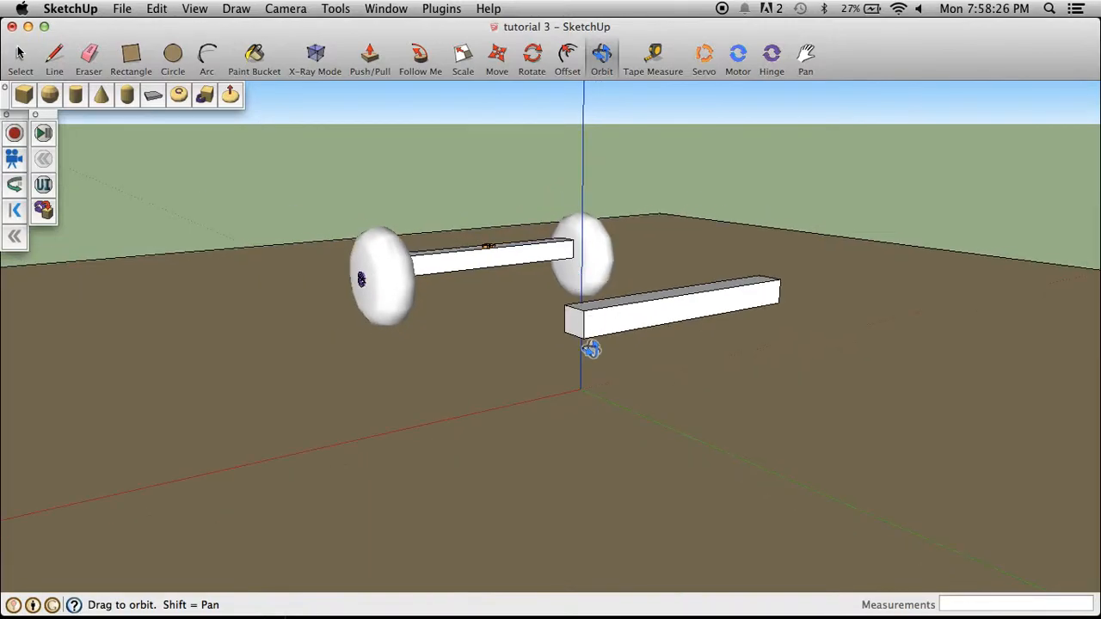
{"action": "left_click_drag", "start_coordinate": [605, 321], "coordinate": [889, 352]}
{"action": "scroll", "coordinate": [791, 352], "scroll_direction": "up", "scroll_amount": 3}
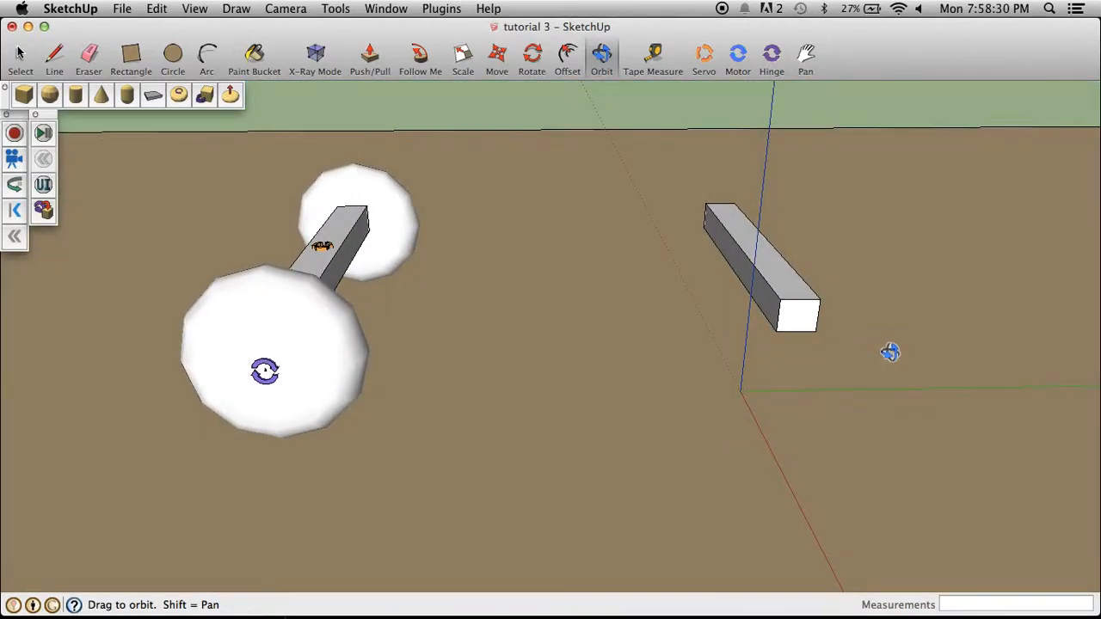
{"action": "scroll", "coordinate": [279, 296], "scroll_direction": "down", "scroll_amount": 3}
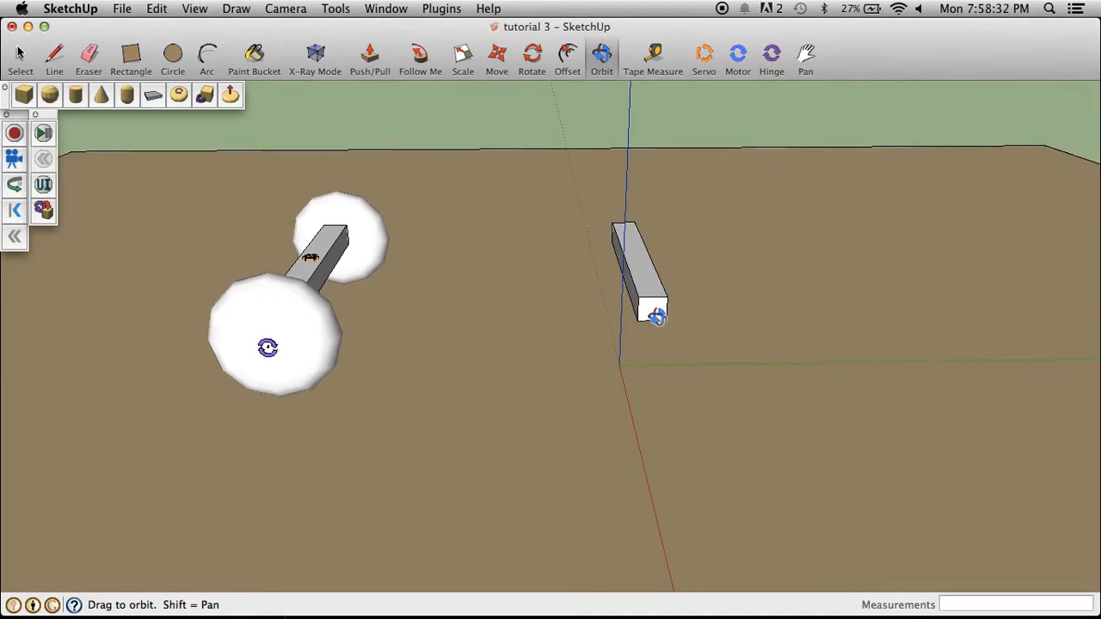
{"action": "scroll", "coordinate": [657, 316], "scroll_direction": "up", "scroll_amount": 3}
{"action": "scroll", "coordinate": [657, 316], "scroll_direction": "up", "scroll_amount": 2}
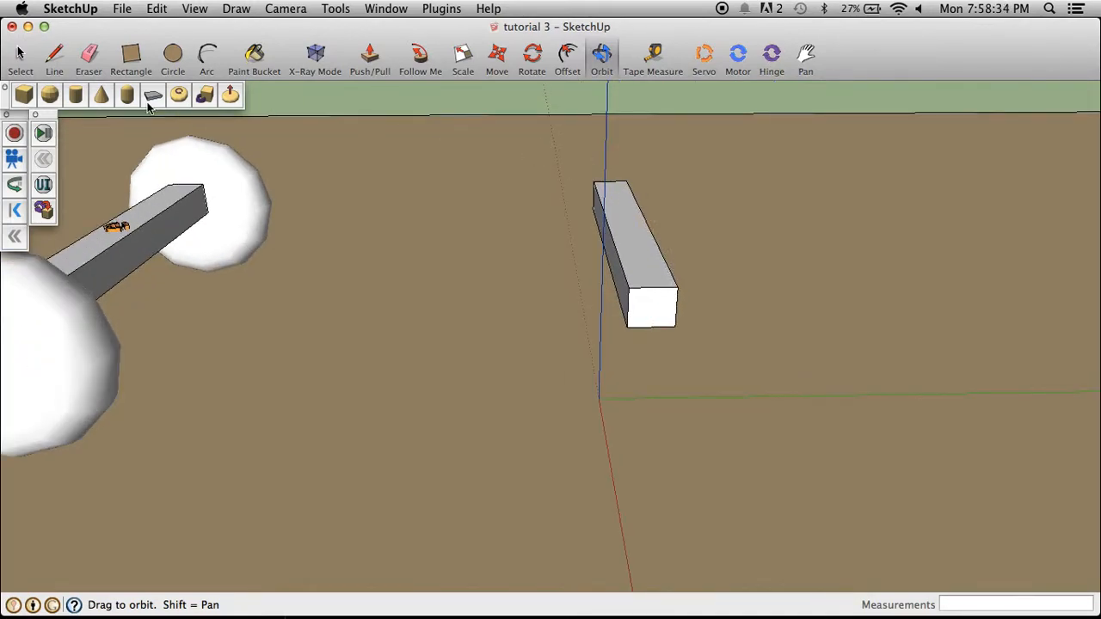
Draw a circle with a radius of about 27.94 on one end of the bare axle, centred on the end face's lower edge midpoint
{"action": "left_click", "coordinate": [178, 96]}
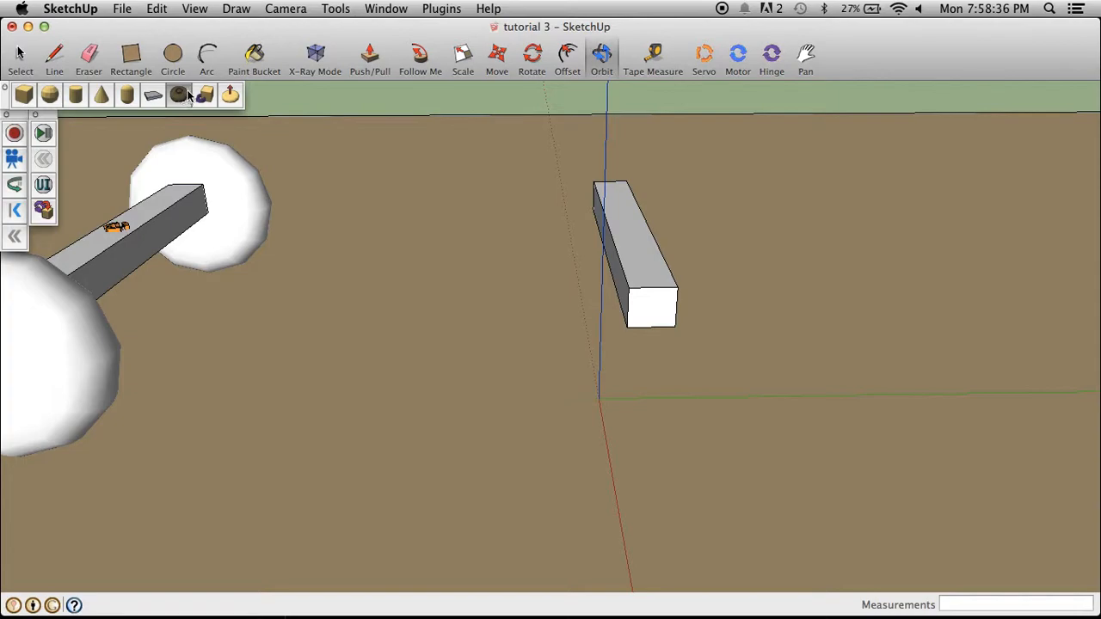
{"action": "left_click", "coordinate": [173, 53]}
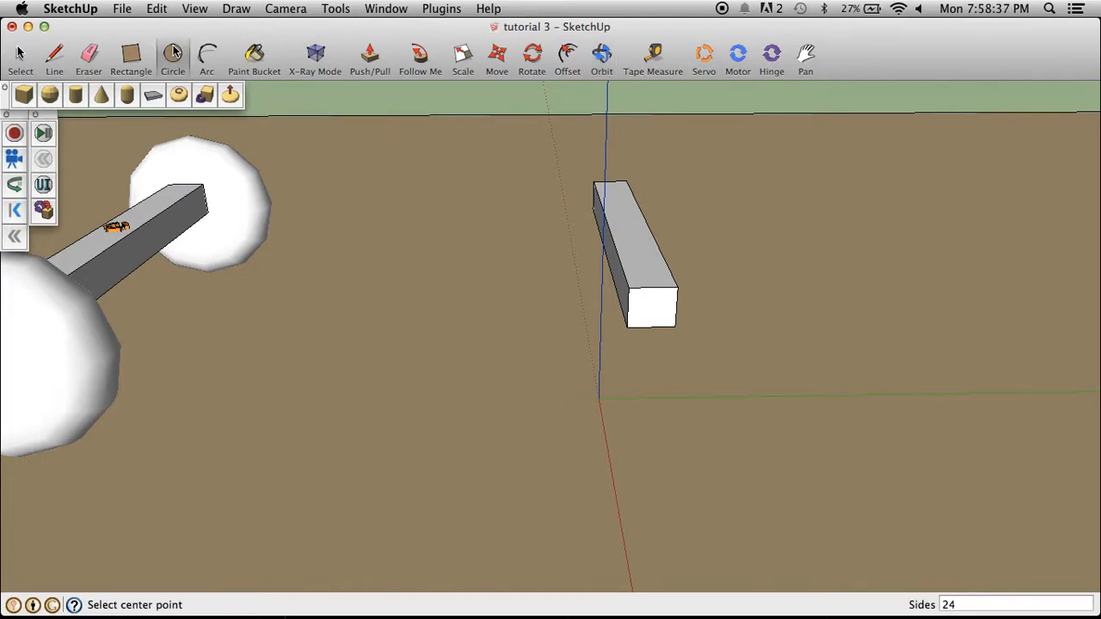
{"action": "left_click", "coordinate": [651, 326]}
{"action": "scroll", "coordinate": [651, 327], "scroll_direction": "down", "scroll_amount": 3}
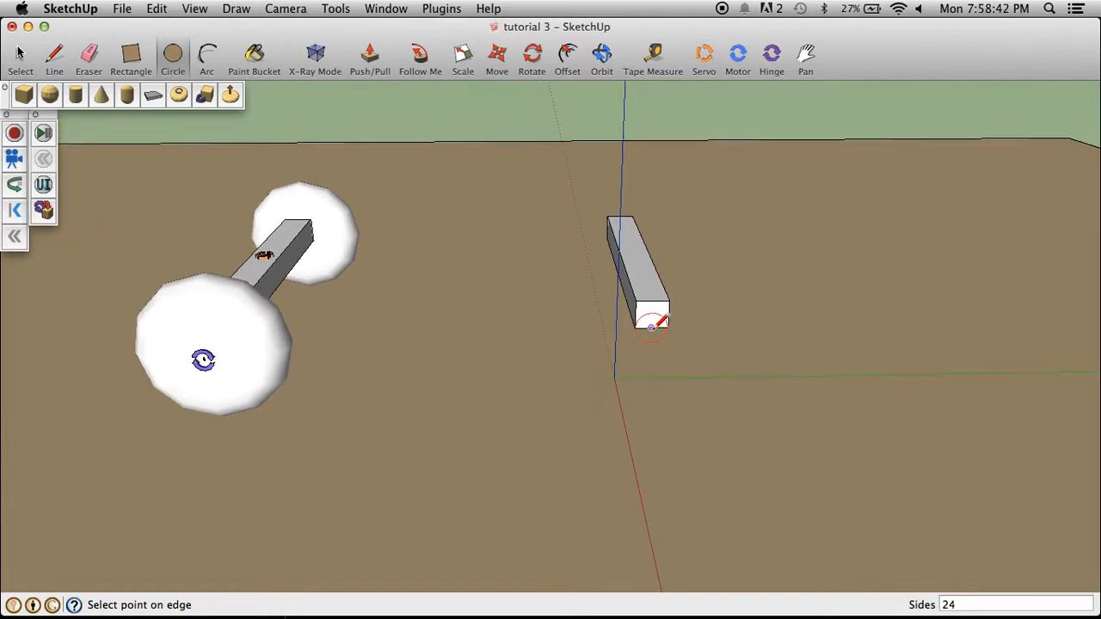
{"action": "left_click", "coordinate": [651, 388]}
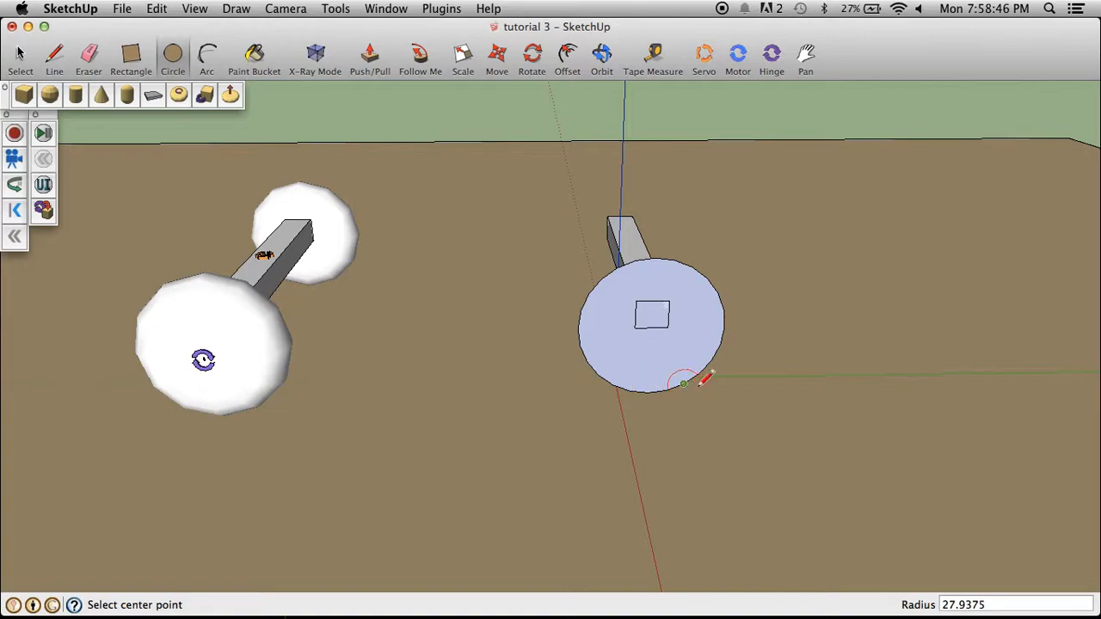
Draw a matching circle with a radius of about 27.94 on the bare axle's opposite end, centred on the lower edge midpoint
{"action": "left_click", "coordinate": [605, 67]}
{"action": "left_click_drag", "start_coordinate": [671, 255], "coordinate": [457, 253]}
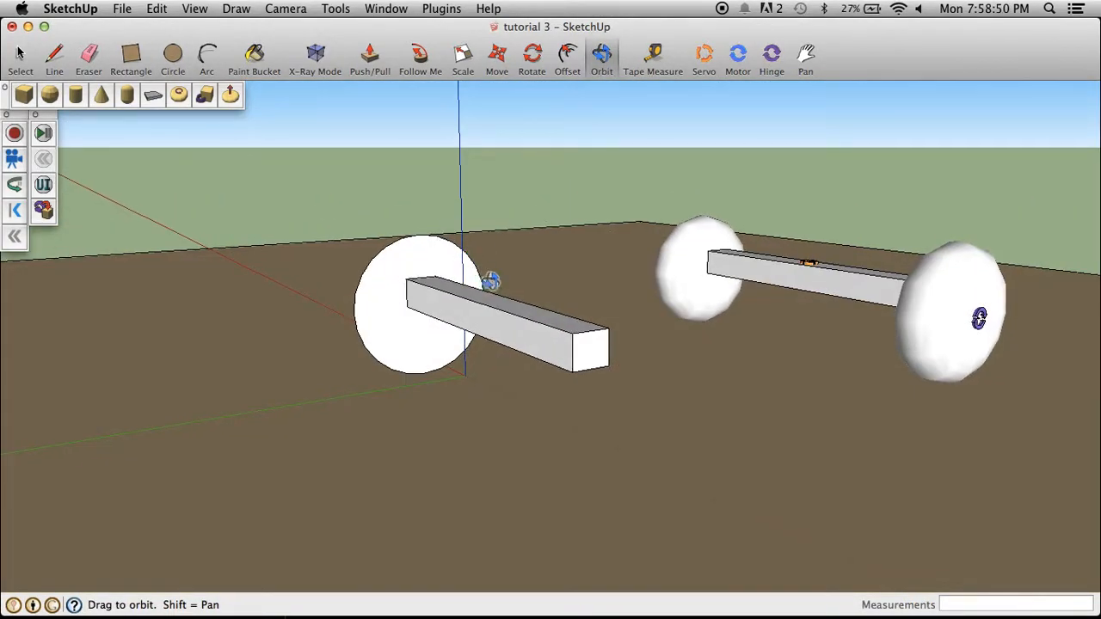
{"action": "left_click", "coordinate": [172, 57]}
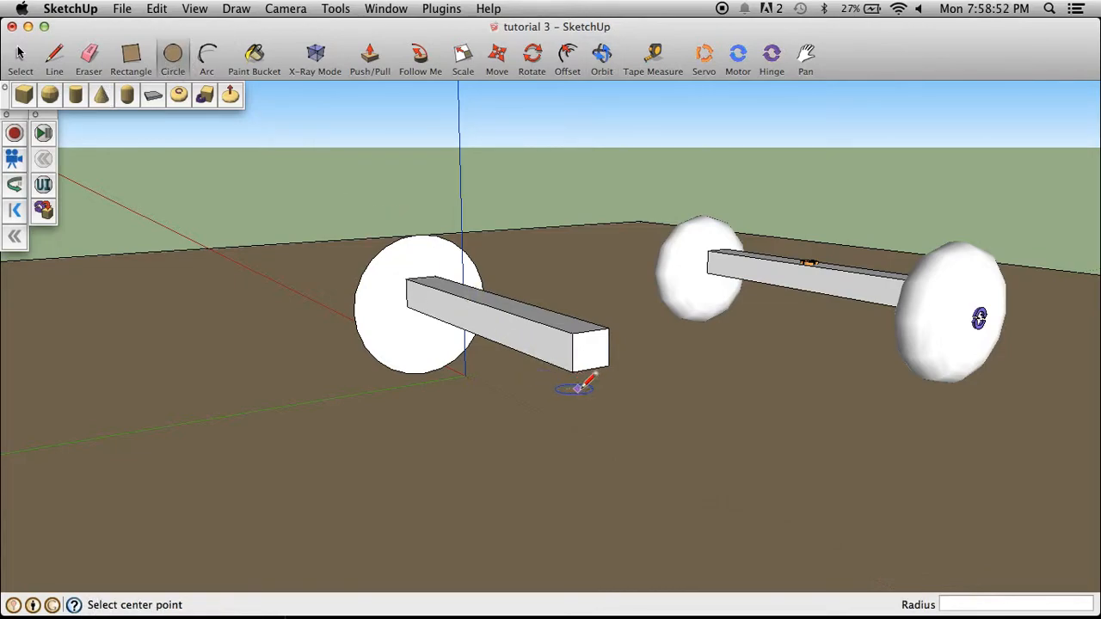
{"action": "left_click", "coordinate": [590, 464]}
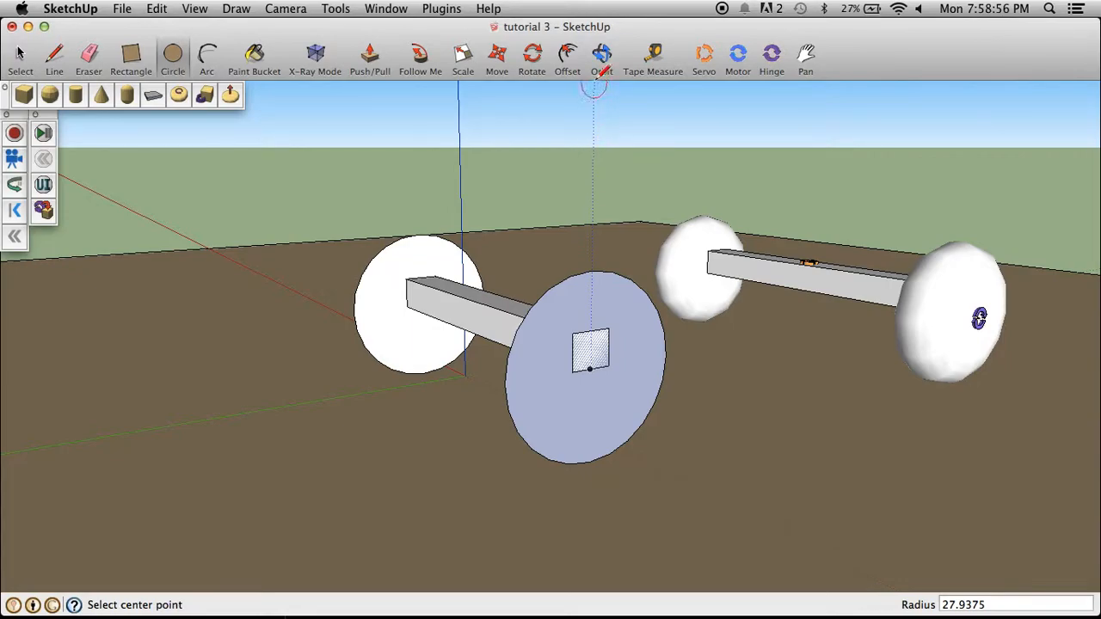
Push/Pull the newly drawn circle outward about 20.68 into a wheel, aligning its face with the front wheel's hinge
{"action": "left_click", "coordinate": [370, 57]}
{"action": "left_click_drag", "start_coordinate": [662, 335], "coordinate": [980, 327]}
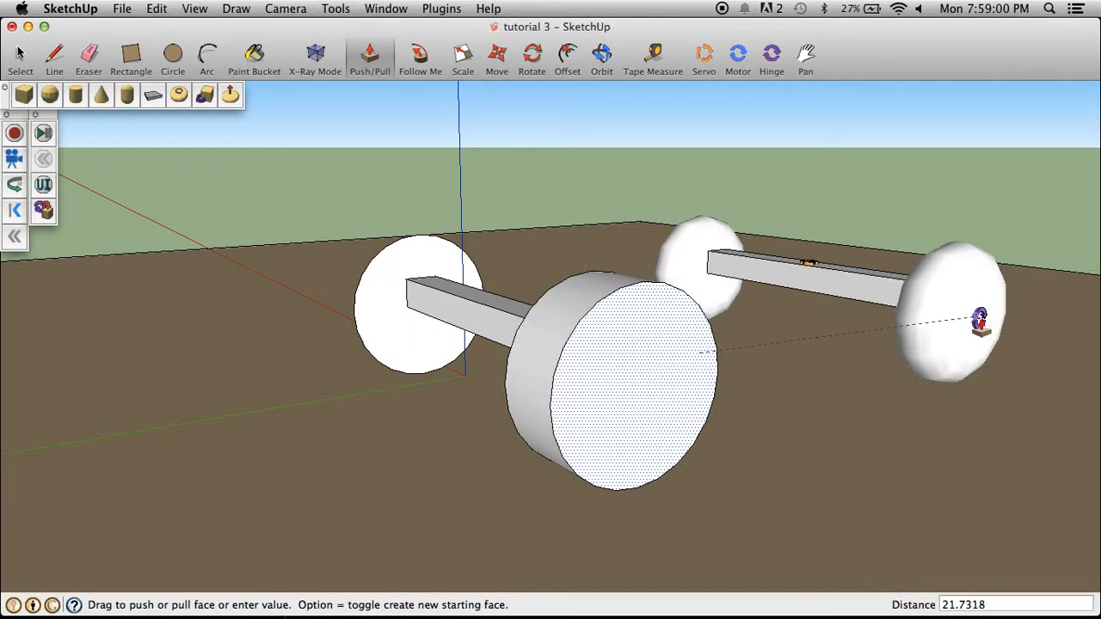
{"action": "scroll", "coordinate": [981, 320], "scroll_direction": "up", "scroll_amount": 5}
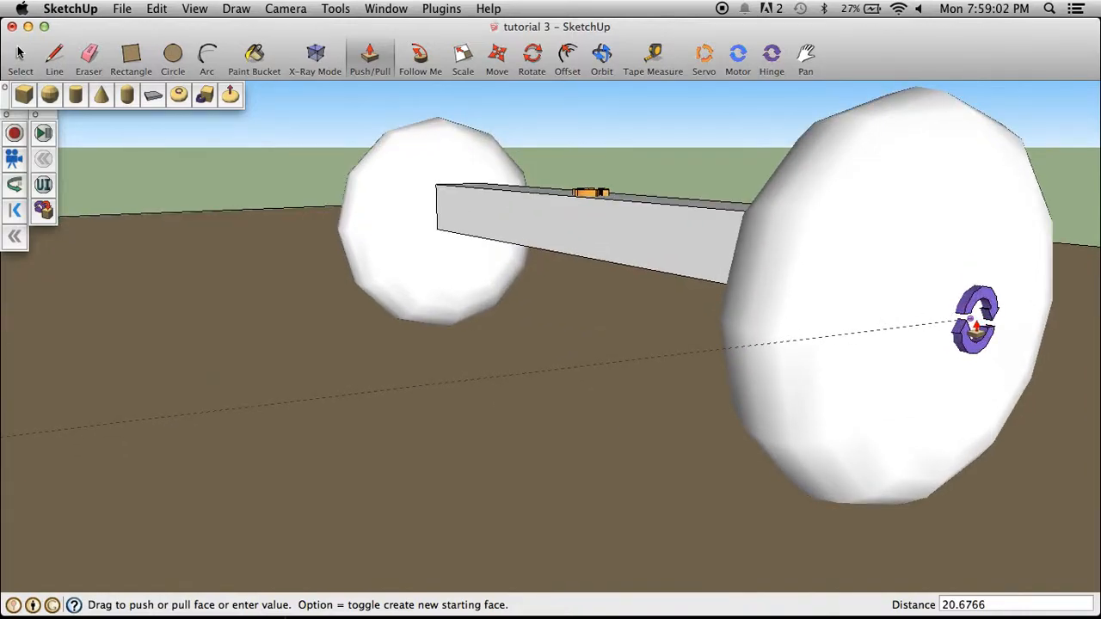
{"action": "scroll", "coordinate": [972, 320], "scroll_direction": "up", "scroll_amount": 5}
{"action": "left_click", "coordinate": [961, 325]}
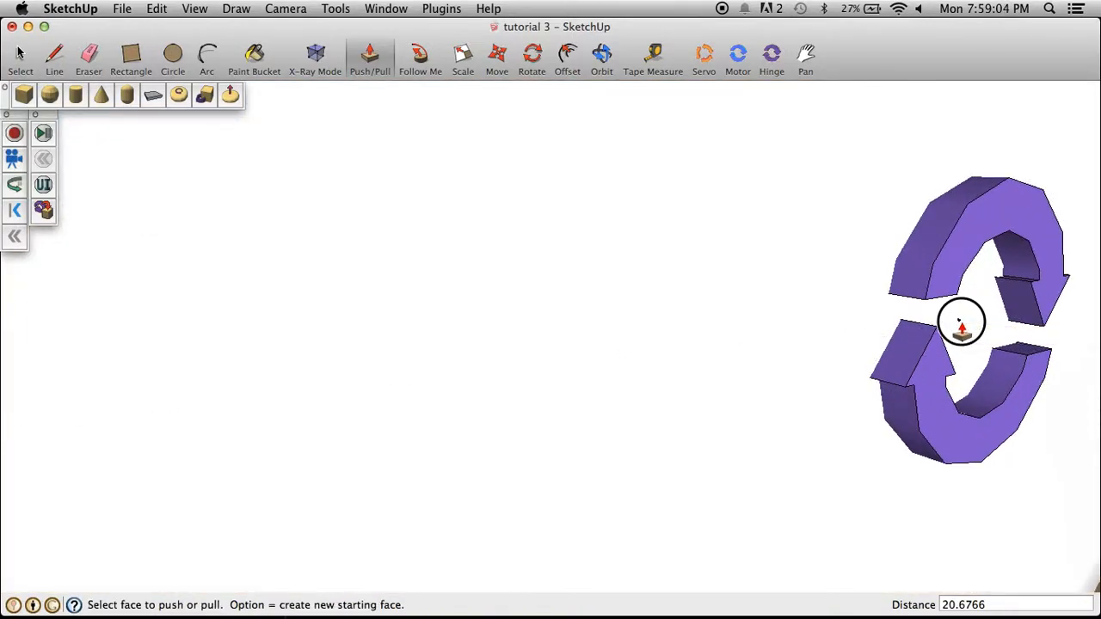
{"action": "scroll", "coordinate": [981, 323], "scroll_direction": "down", "scroll_amount": 10}
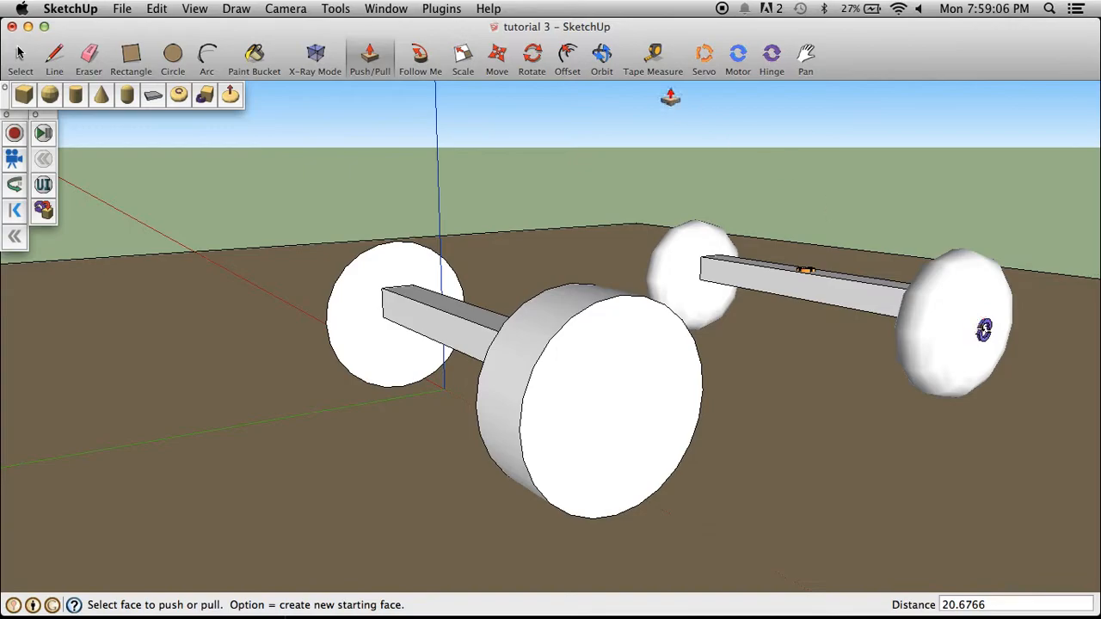
Push/Pull the circle on the axle's other end outward about 22.01, aligning its face with the opposite front wheel's hinge
{"action": "left_click", "coordinate": [598, 57]}
{"action": "left_click_drag", "start_coordinate": [967, 306], "coordinate": [963, 368]}
{"action": "left_click_drag", "start_coordinate": [486, 432], "coordinate": [842, 357]}
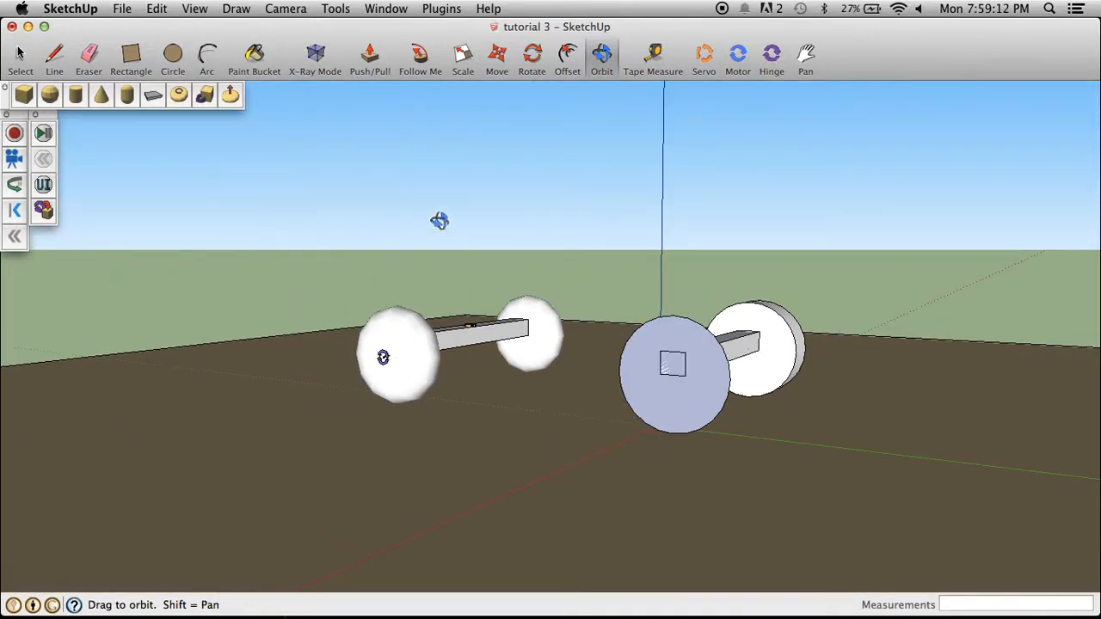
{"action": "left_click", "coordinate": [370, 57]}
{"action": "left_click_drag", "start_coordinate": [639, 374], "coordinate": [384, 361]}
{"action": "scroll", "coordinate": [384, 359], "scroll_direction": "up", "scroll_amount": 6}
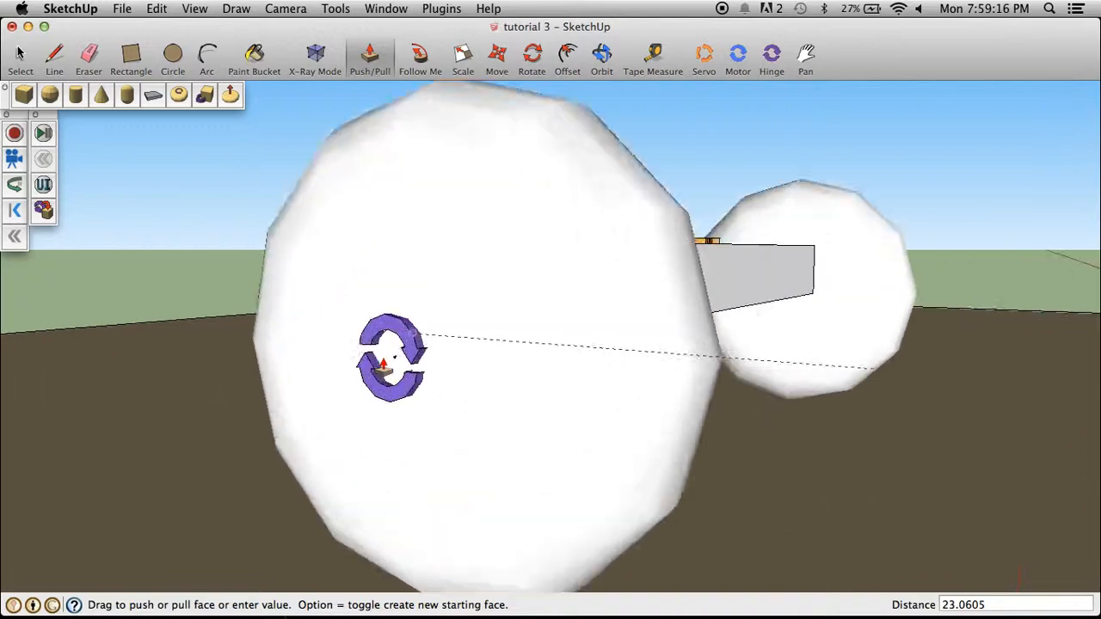
{"action": "scroll", "coordinate": [422, 358], "scroll_direction": "down", "scroll_amount": 8}
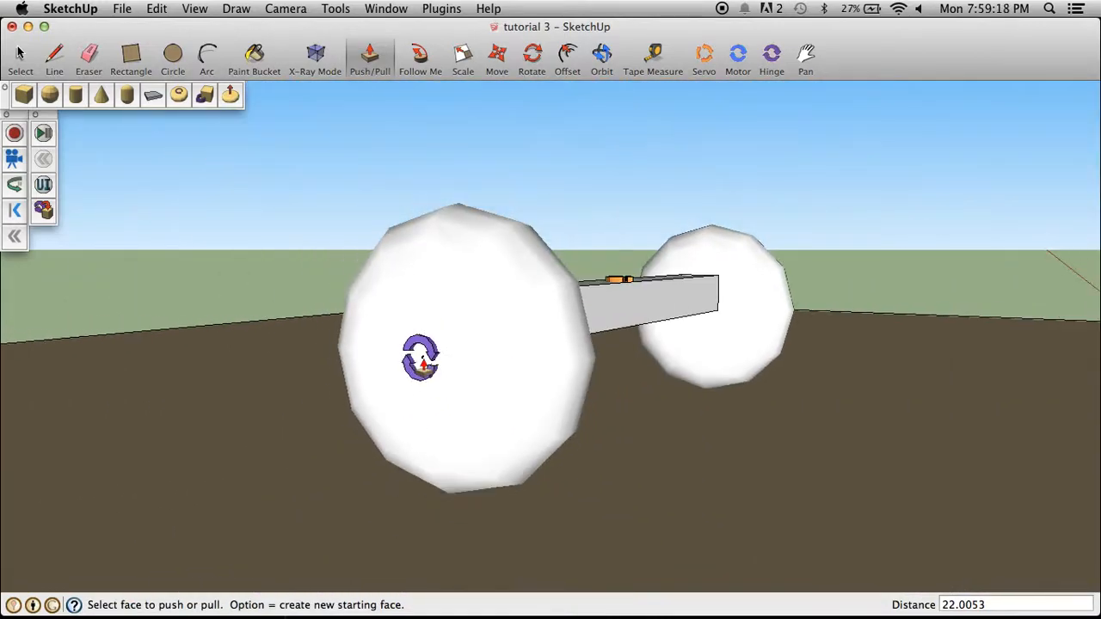
Examine the cylindrical wheels at both ends of the second axle from several sides
{"action": "left_click", "coordinate": [616, 61]}
{"action": "left_click_drag", "start_coordinate": [769, 373], "coordinate": [607, 502]}
{"action": "scroll", "coordinate": [707, 460], "scroll_direction": "up", "scroll_amount": 5}
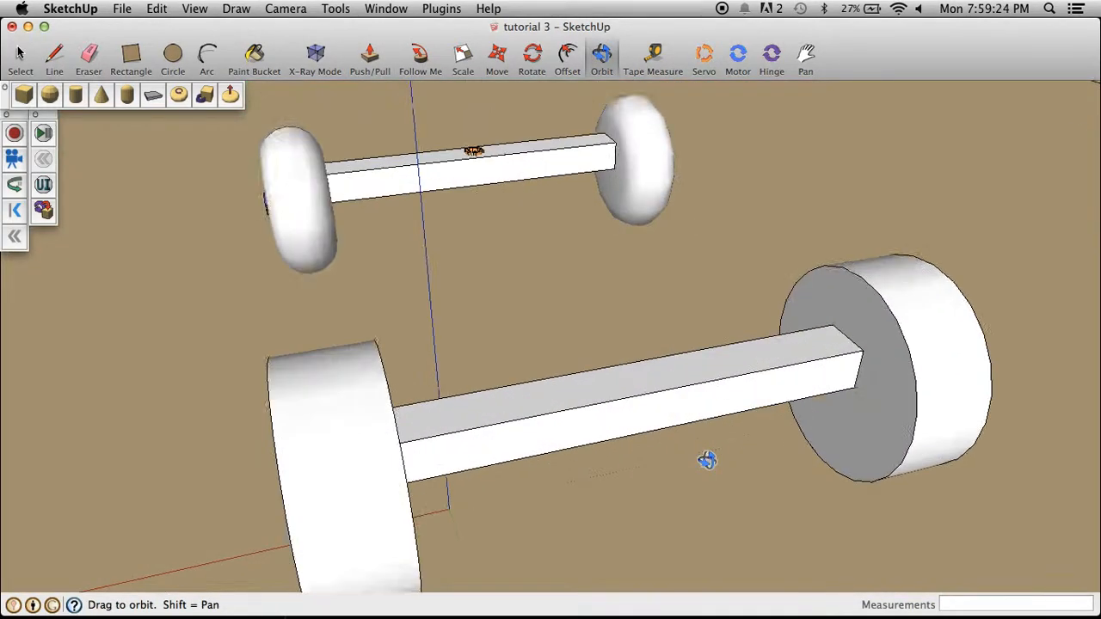
{"action": "scroll", "coordinate": [707, 460], "scroll_direction": "up", "scroll_amount": 3}
{"action": "left_click_drag", "start_coordinate": [707, 459], "coordinate": [659, 424]}
{"action": "scroll", "coordinate": [658, 424], "scroll_direction": "down", "scroll_amount": 3}
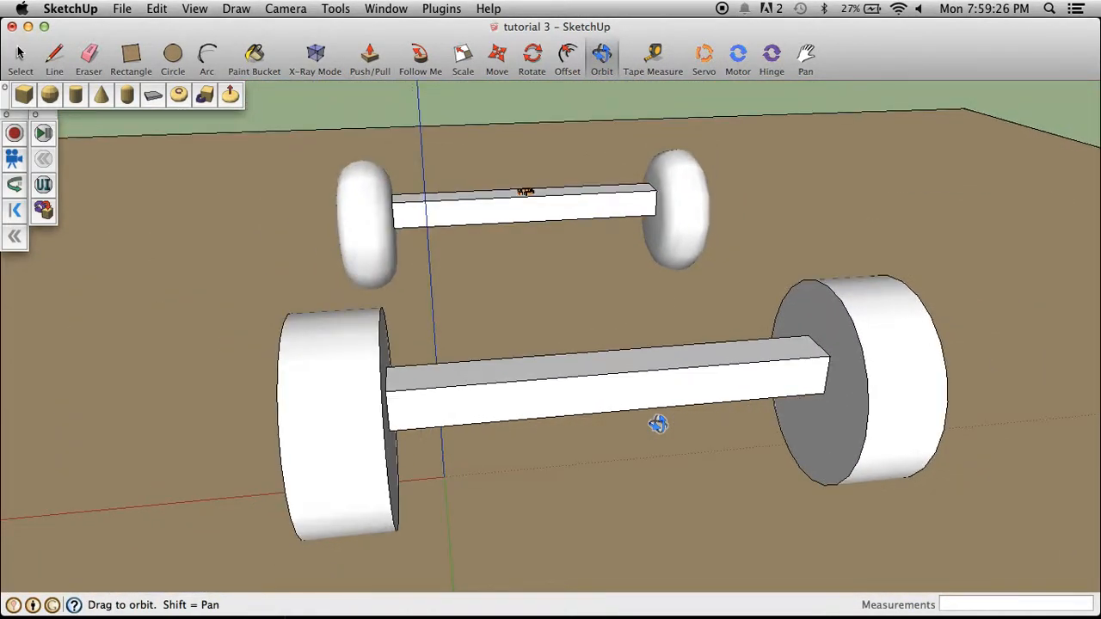
{"action": "left_click_drag", "start_coordinate": [333, 388], "coordinate": [1067, 375]}
{"action": "left_click_drag", "start_coordinate": [720, 393], "coordinate": [465, 359]}
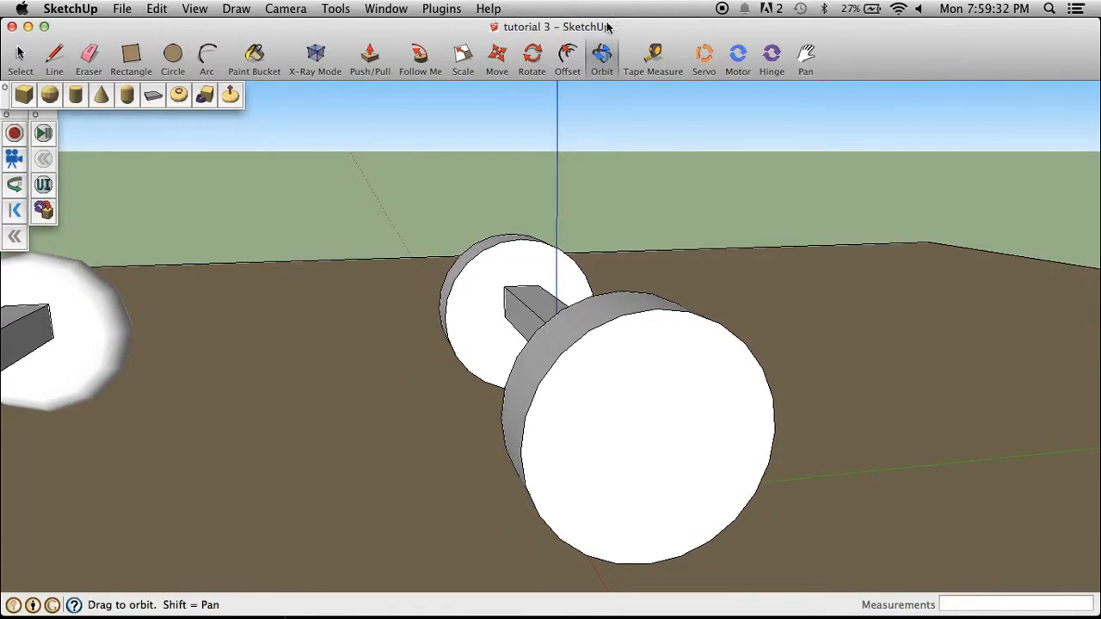
{"action": "left_click", "coordinate": [737, 57]}
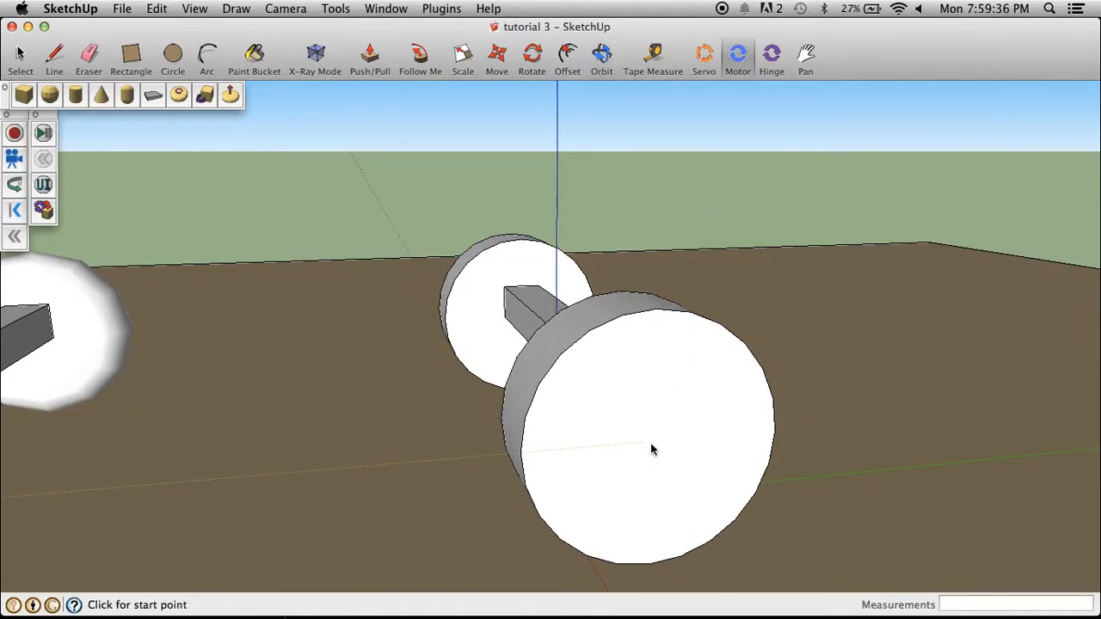
{"action": "left_click", "coordinate": [57, 64]}
{"action": "key", "text": "space"}
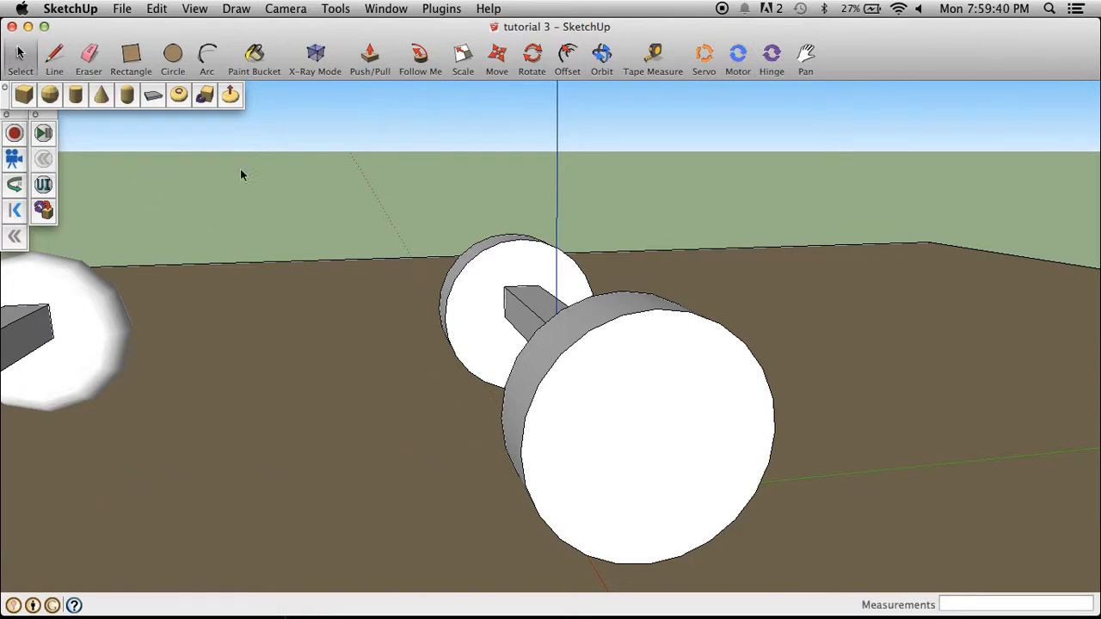
Select all geometry of the nearer cylindrical wheel and make it a component with the default settings
{"action": "triple_click", "coordinate": [627, 401]}
{"action": "triple_click", "coordinate": [627, 404]}
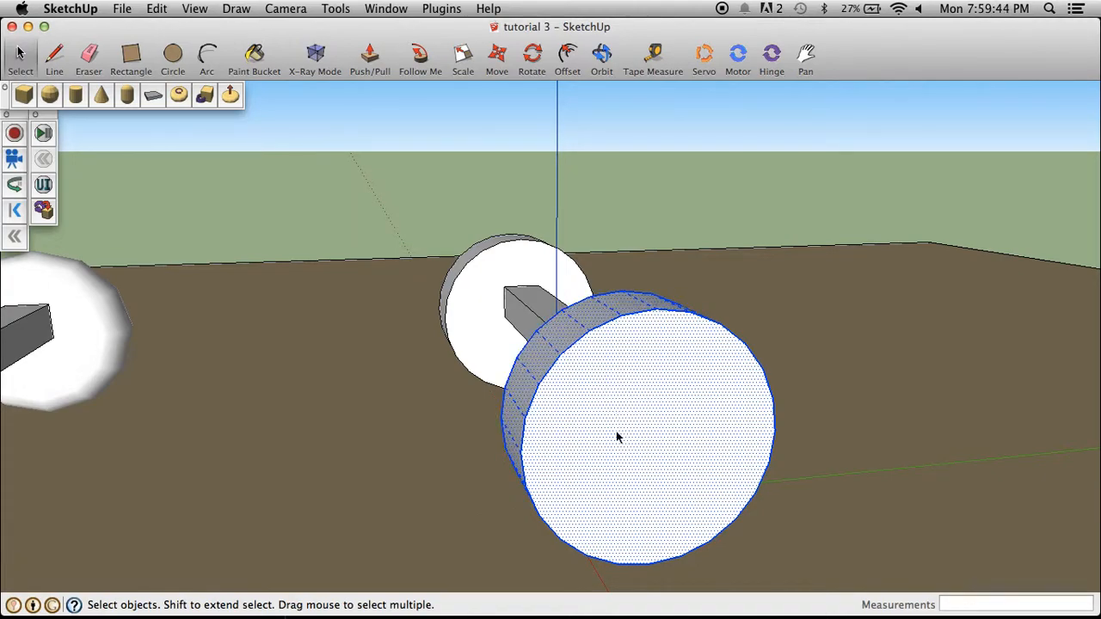
{"action": "right_click", "coordinate": [616, 431]}
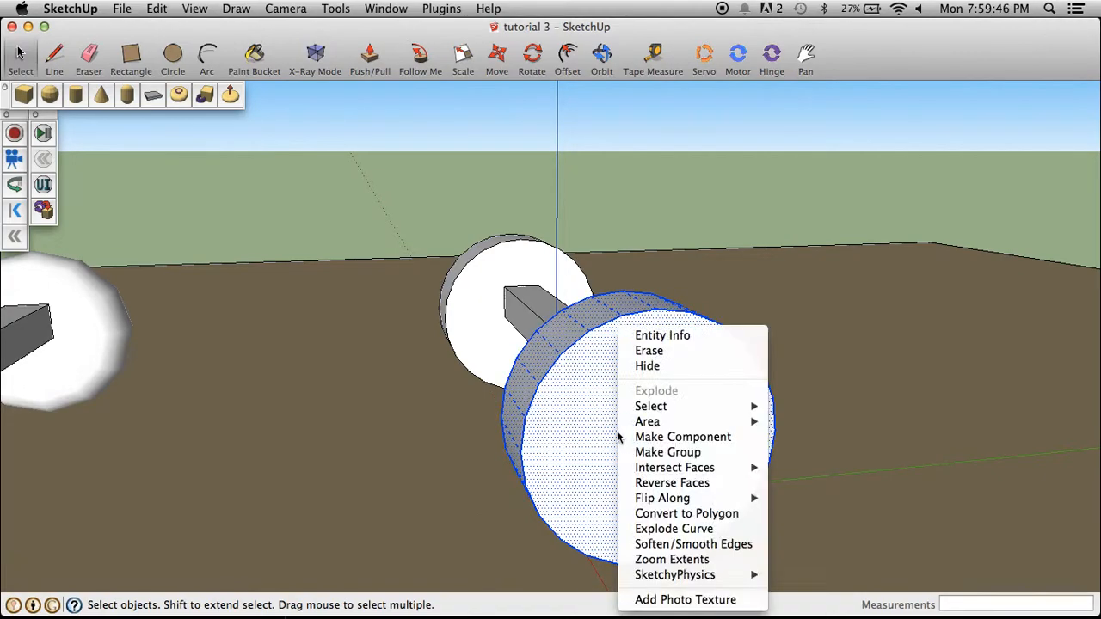
{"action": "left_click", "coordinate": [667, 438]}
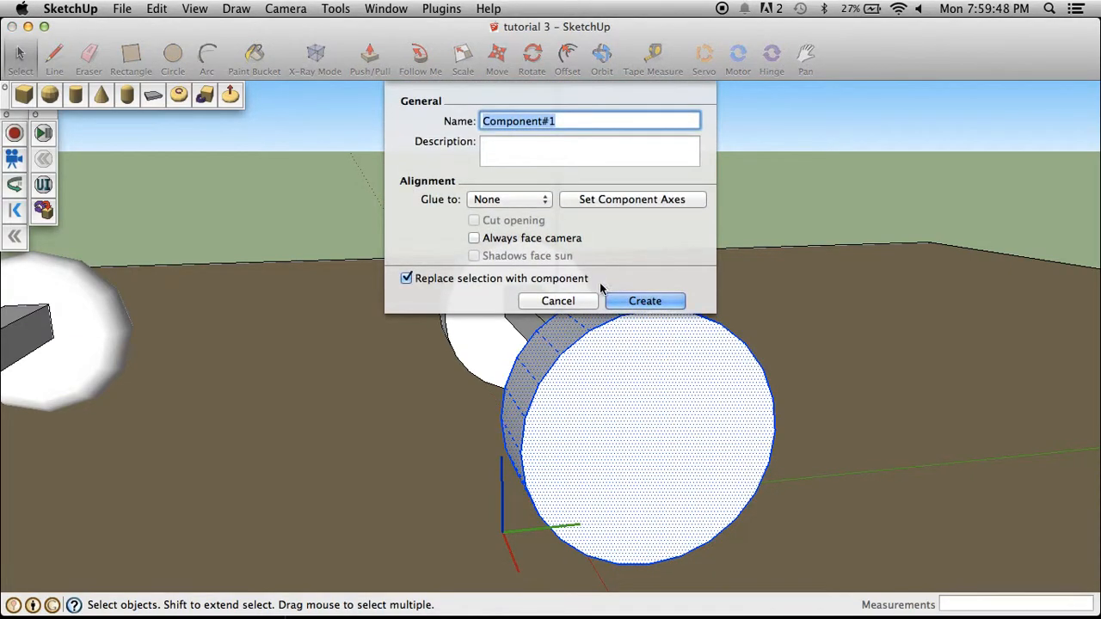
{"action": "left_click", "coordinate": [645, 302]}
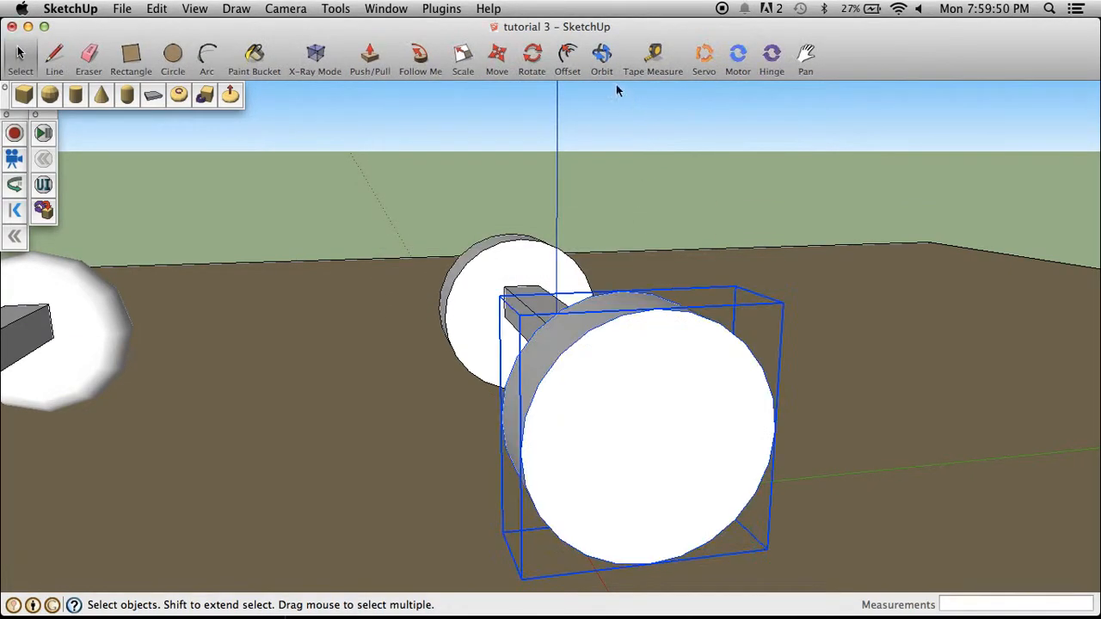
Select all geometry of the cylindrical wheel on the axle's opposite end and make it a component with the default settings
{"action": "left_click", "coordinate": [602, 59]}
{"action": "left_click_drag", "start_coordinate": [473, 324], "coordinate": [734, 360]}
{"action": "left_click", "coordinate": [20, 53]}
{"action": "left_click", "coordinate": [506, 319]}
{"action": "triple_click", "coordinate": [505, 319]}
{"action": "right_click", "coordinate": [517, 323]}
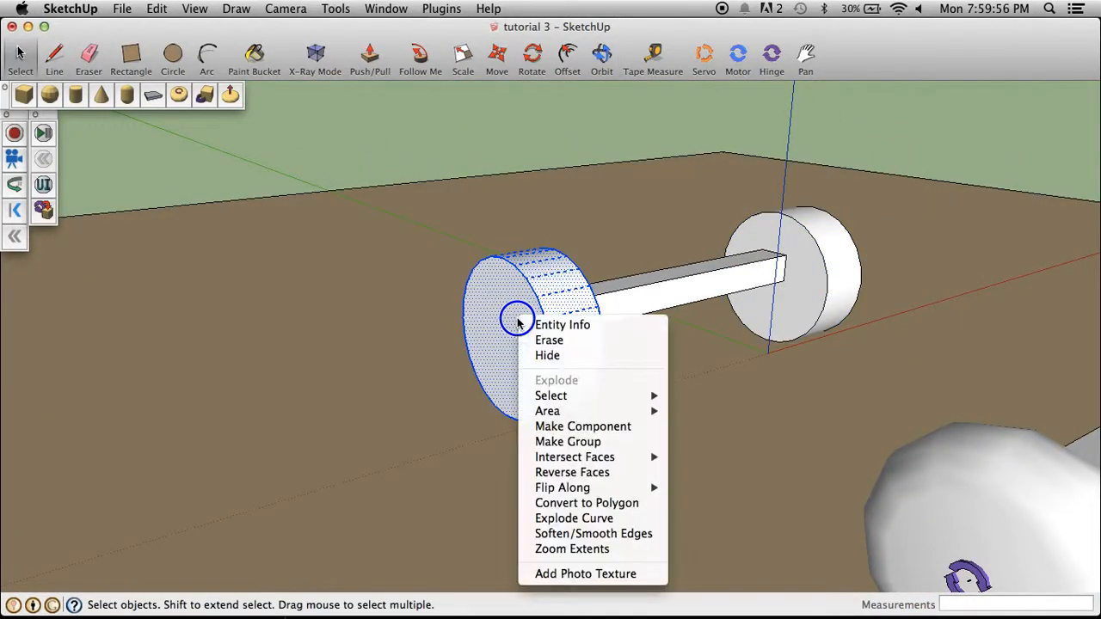
{"action": "left_click", "coordinate": [570, 427]}
{"action": "left_click", "coordinate": [645, 301]}
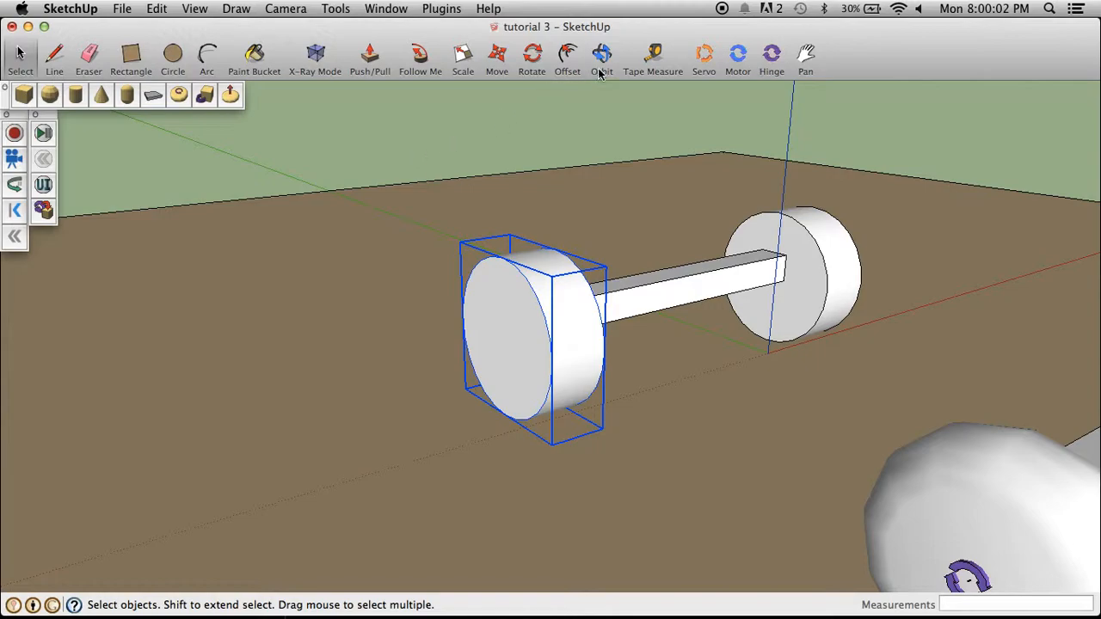
Draw a horizontal diameter line across the outer face of the unselected cylindrical wheel on the rear axle
{"action": "left_click", "coordinate": [599, 69]}
{"action": "left_click_drag", "start_coordinate": [792, 216], "coordinate": [307, 207]}
{"action": "scroll", "coordinate": [307, 206], "scroll_direction": "down", "scroll_amount": 2}
{"action": "scroll", "coordinate": [791, 400], "scroll_direction": "up", "scroll_amount": 5}
{"action": "left_click_drag", "start_coordinate": [792, 400], "coordinate": [679, 404]}
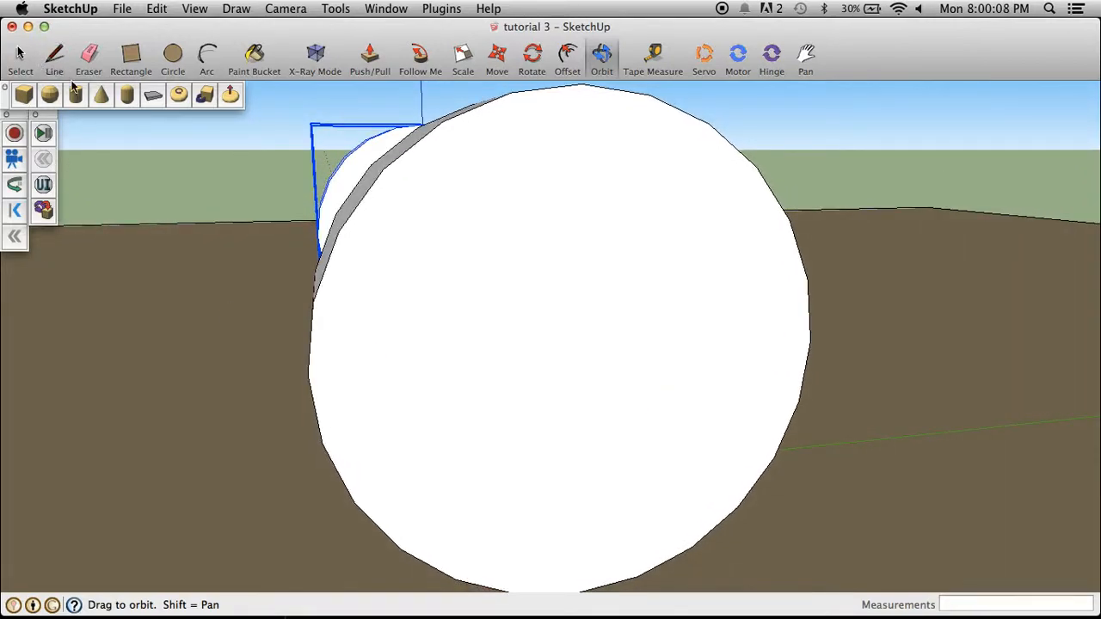
{"action": "left_click", "coordinate": [55, 65]}
{"action": "left_click", "coordinate": [309, 375]}
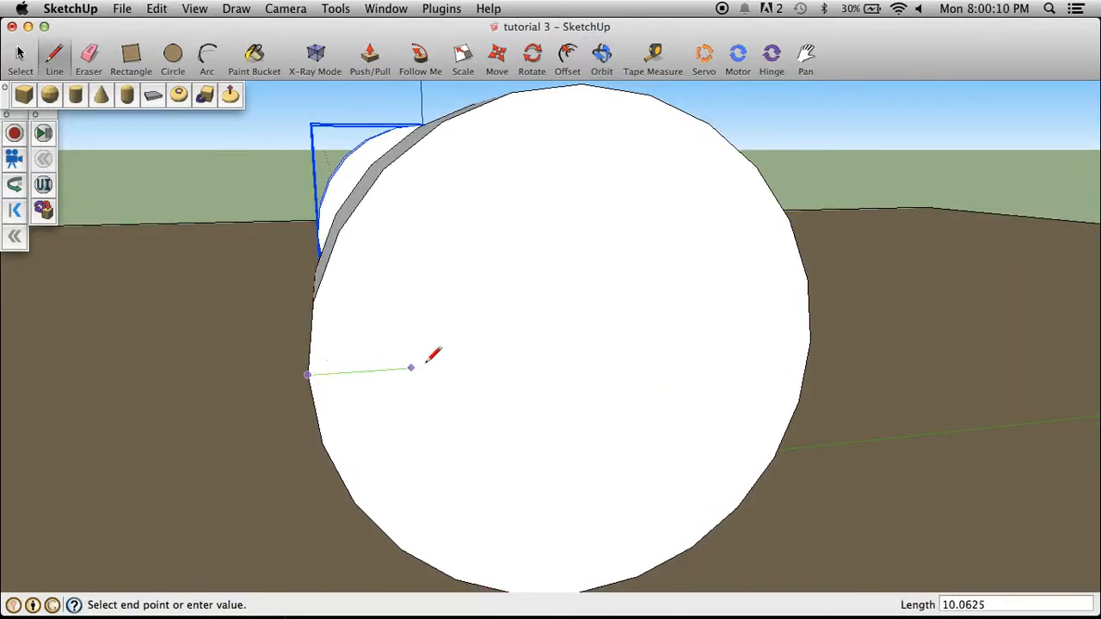
{"action": "left_click", "coordinate": [811, 340]}
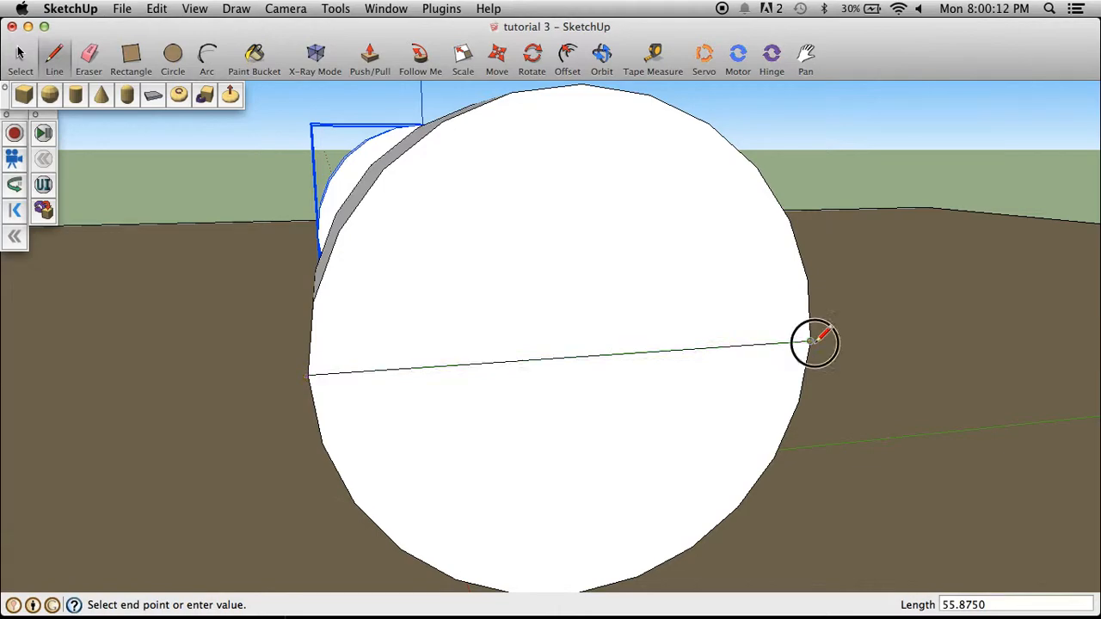
Place a motor joint at the diameter line's midpoint, pointing outward along the red axis, and delete the line
{"action": "scroll", "coordinate": [850, 401], "scroll_direction": "down", "scroll_amount": 3}
{"action": "scroll", "coordinate": [858, 397], "scroll_direction": "down", "scroll_amount": 2}
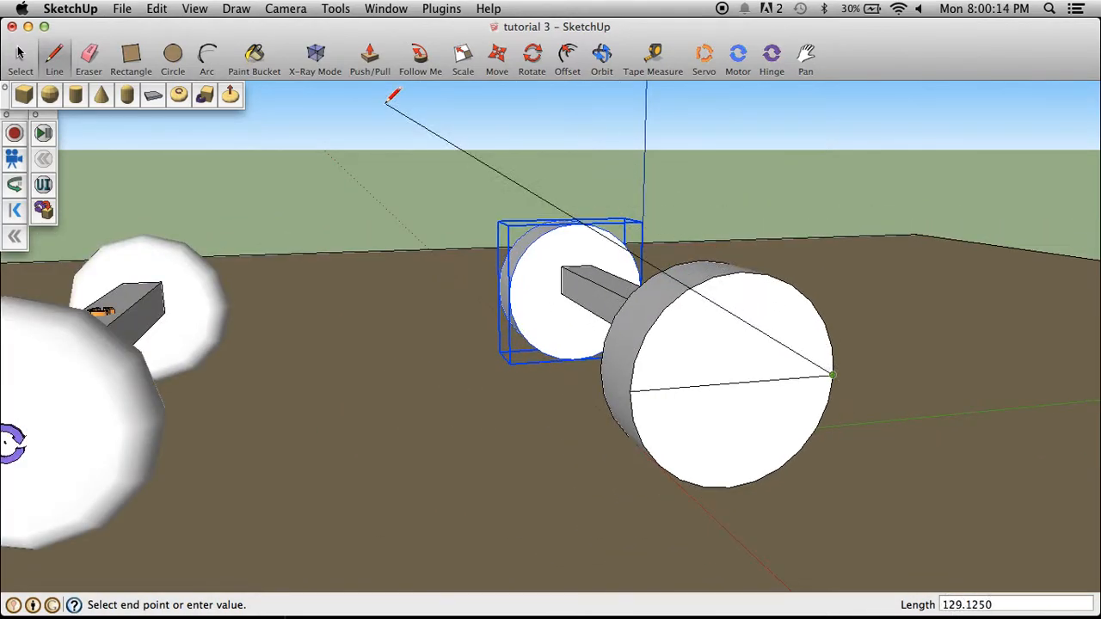
{"action": "left_click", "coordinate": [740, 58]}
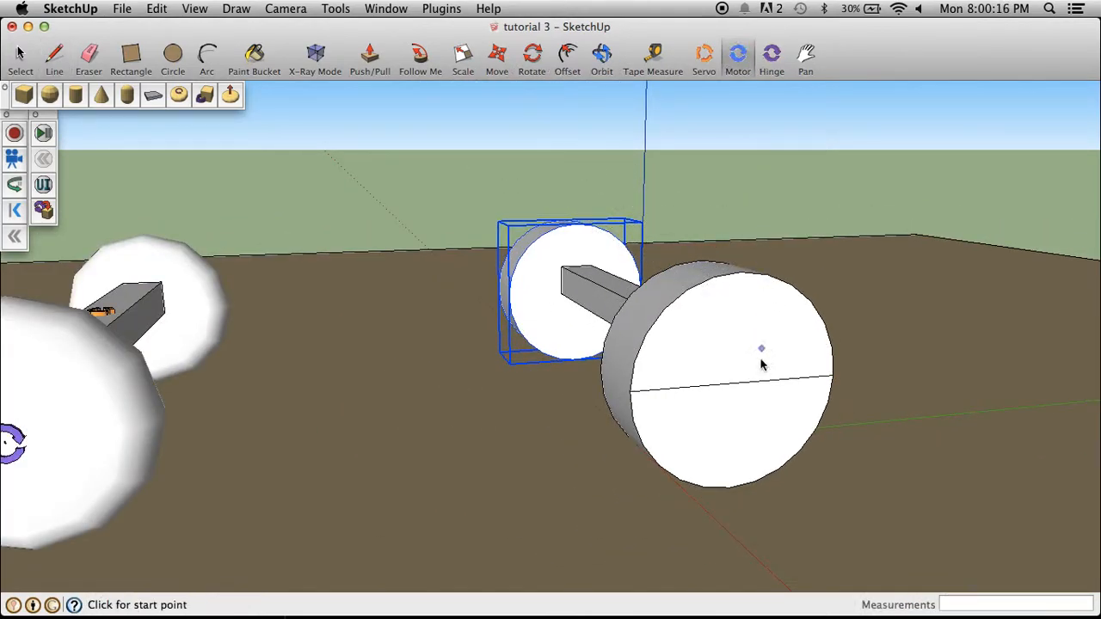
{"action": "left_click", "coordinate": [736, 386]}
{"action": "scroll", "coordinate": [737, 387], "scroll_direction": "down", "scroll_amount": 2}
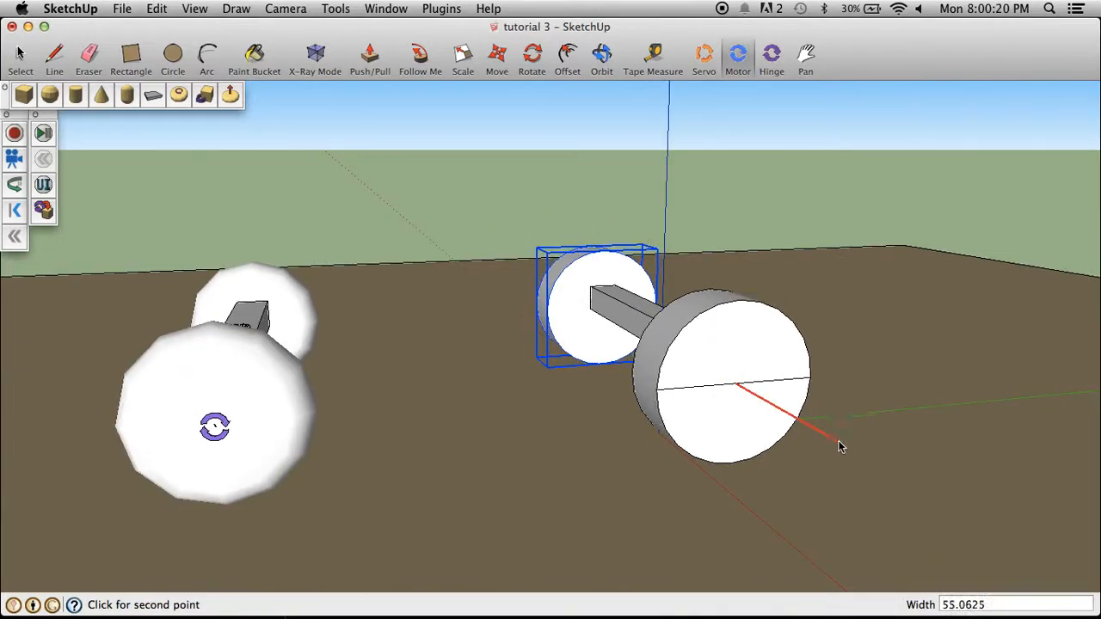
{"action": "left_click", "coordinate": [868, 461]}
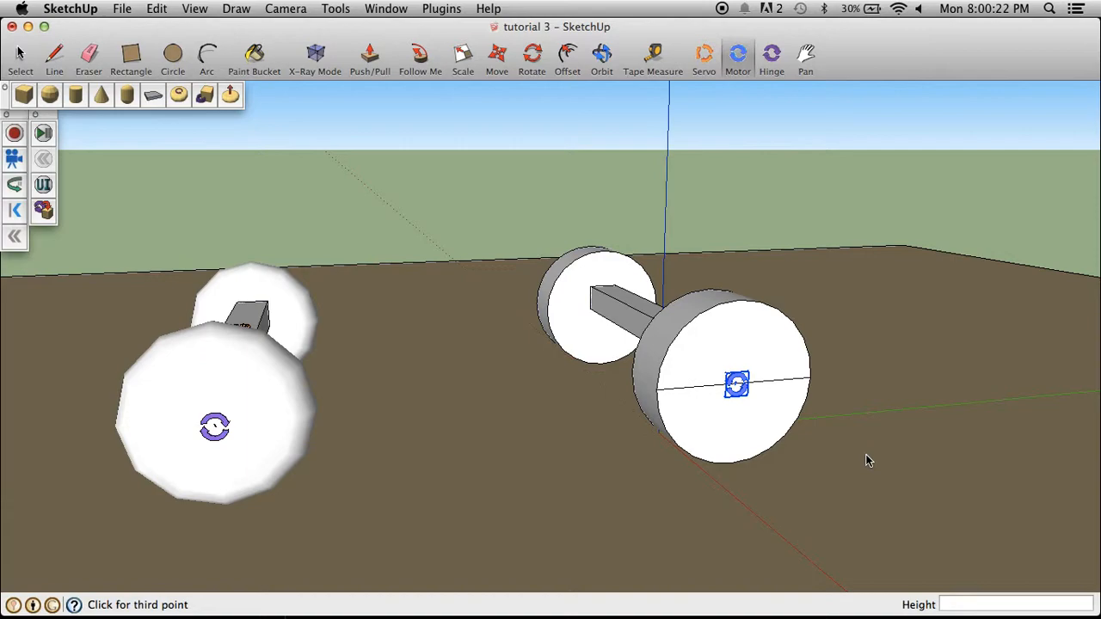
{"action": "left_click", "coordinate": [32, 52]}
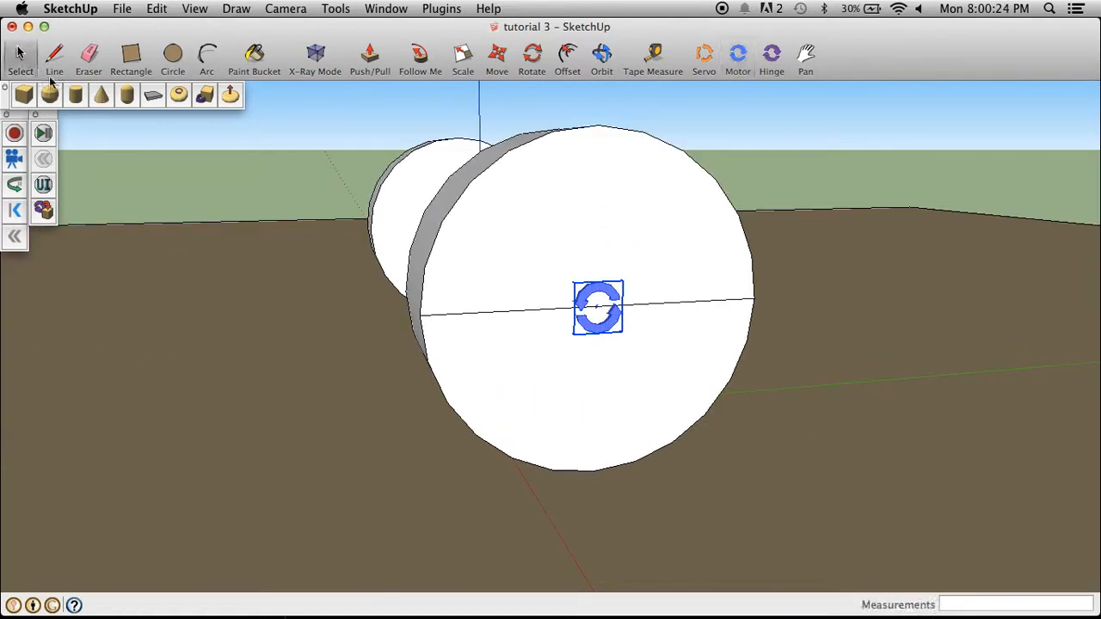
{"action": "left_click", "coordinate": [508, 316]}
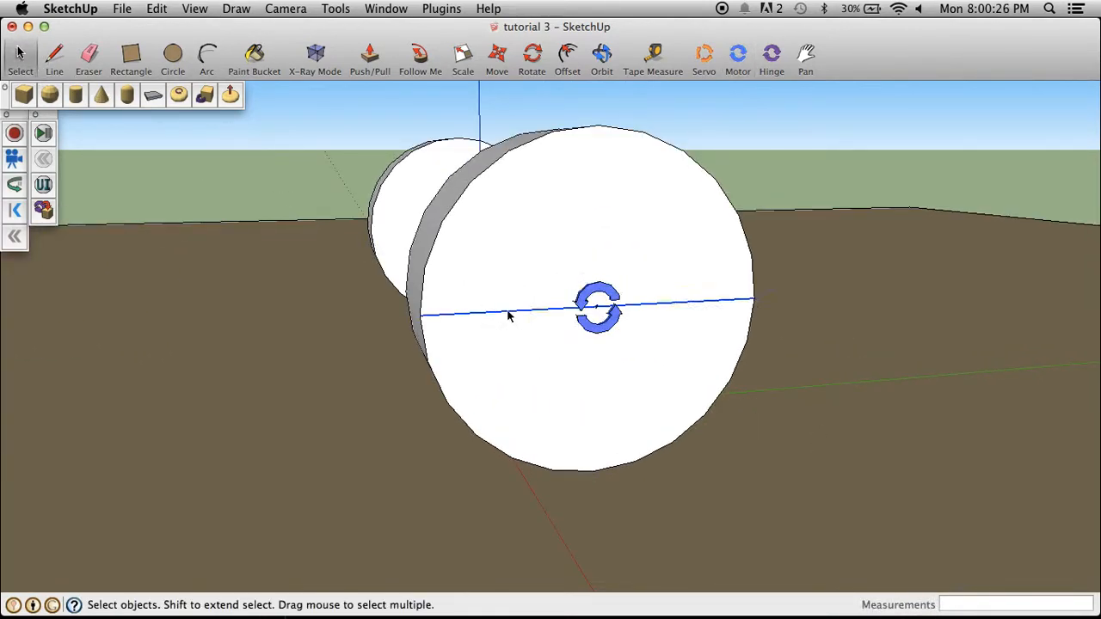
{"action": "key", "text": "Delete"}
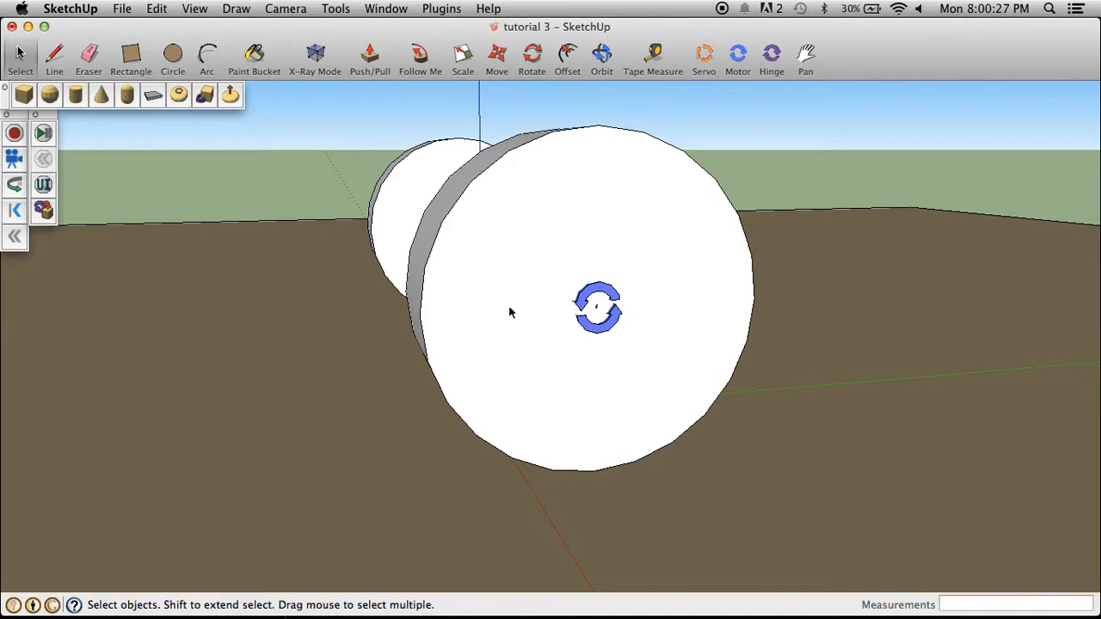
Connect the motor joint to its cylindrical wheel with the SketchyPhysics joint connector
{"action": "left_click", "coordinate": [46, 211]}
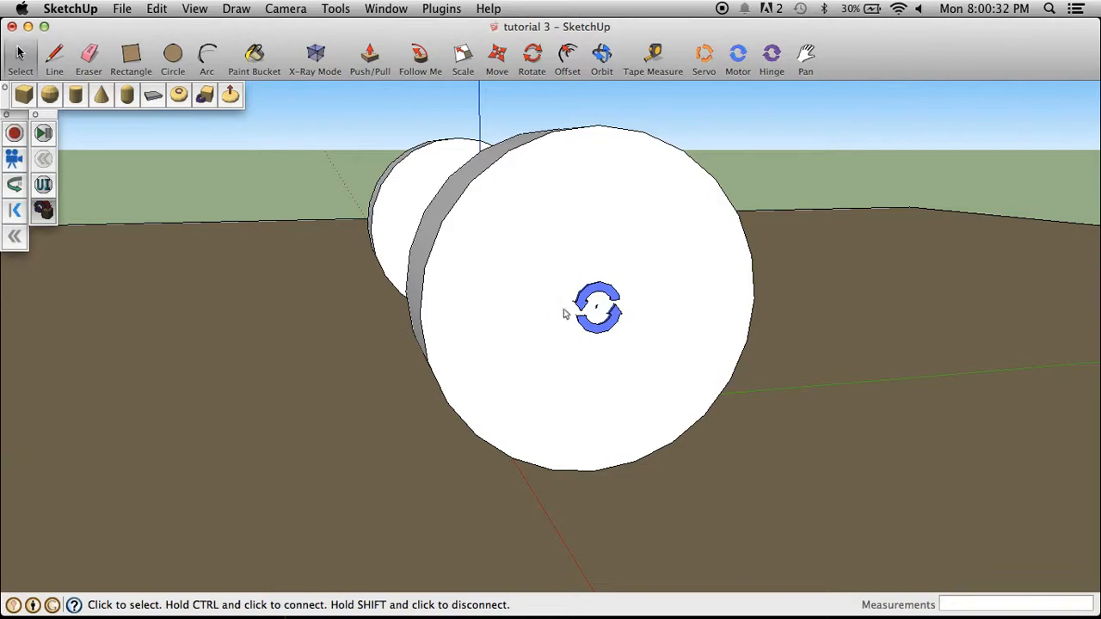
{"action": "left_click", "coordinate": [603, 294]}
{"action": "left_click", "coordinate": [588, 298]}
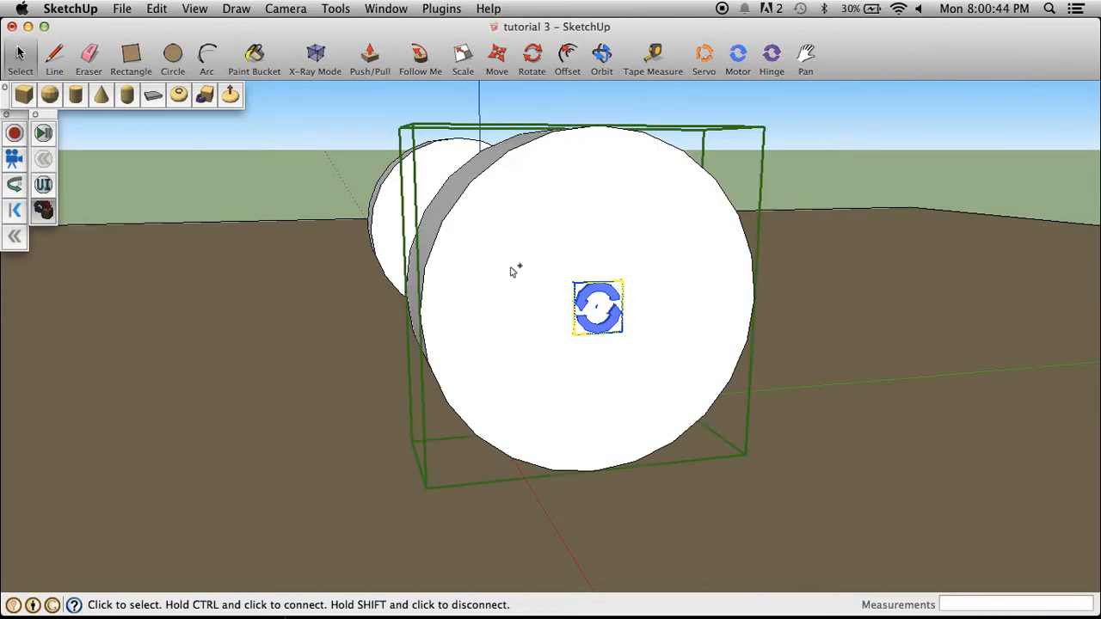
Draw a horizontal diameter line across the outer face of the cylindrical wheel at the rear axle's opposite end
{"action": "left_click", "coordinate": [601, 55]}
{"action": "left_click_drag", "start_coordinate": [414, 202], "coordinate": [457, 359]}
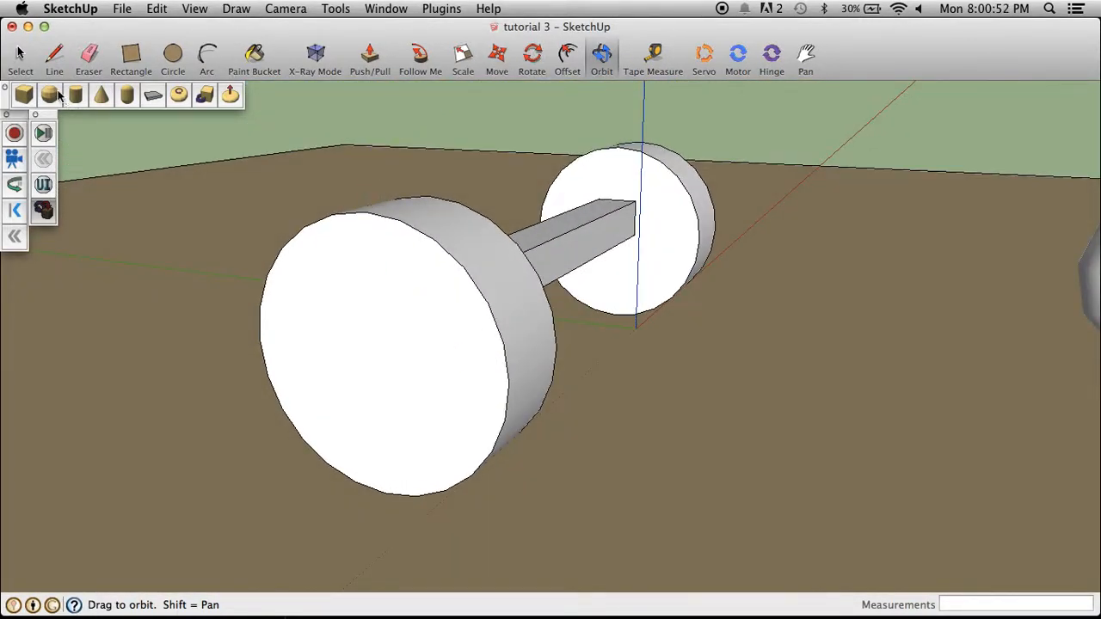
{"action": "left_click", "coordinate": [54, 57]}
{"action": "left_click", "coordinate": [260, 341]}
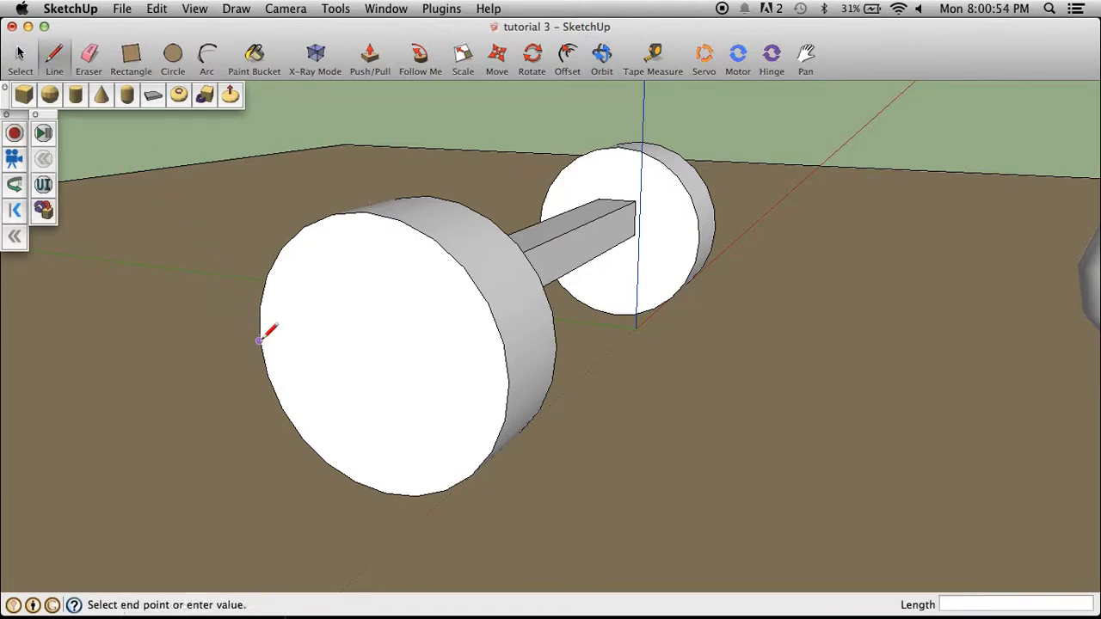
{"action": "left_click", "coordinate": [509, 384]}
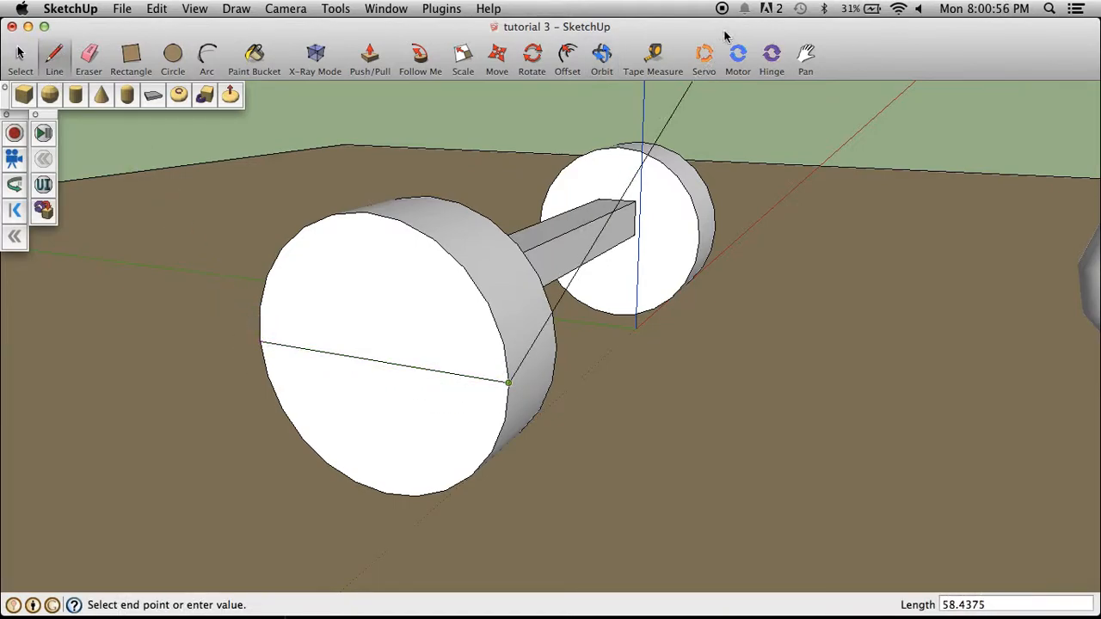
Place a second motor joint at that line's midpoint, pointing outward from the opposite wheel, and delete the line
{"action": "left_click", "coordinate": [738, 53]}
{"action": "left_click", "coordinate": [376, 362]}
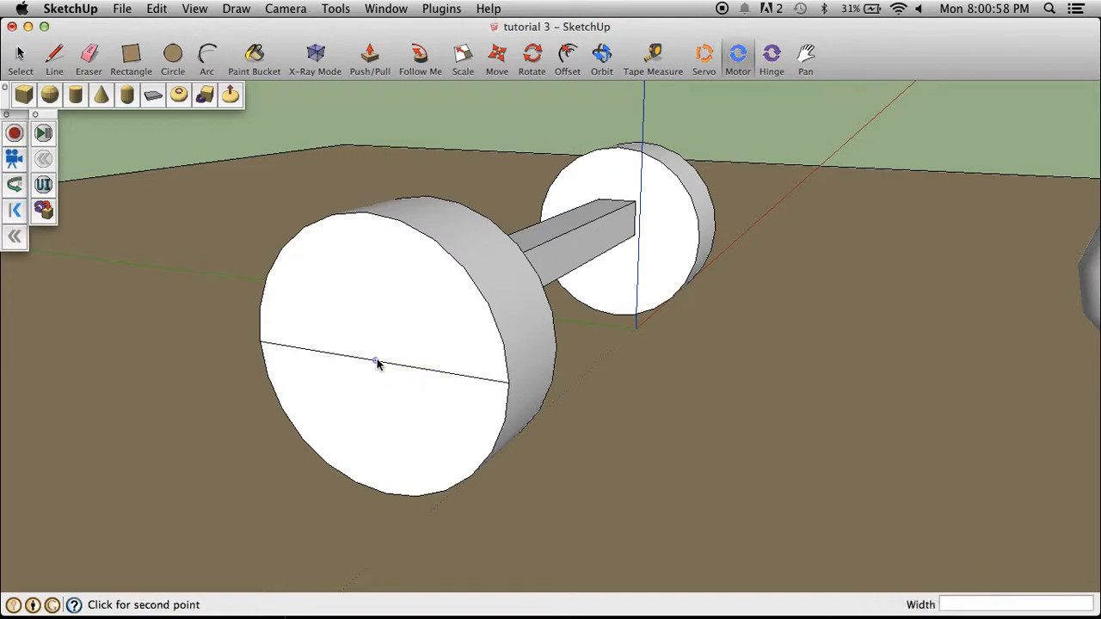
{"action": "left_click", "coordinate": [181, 456]}
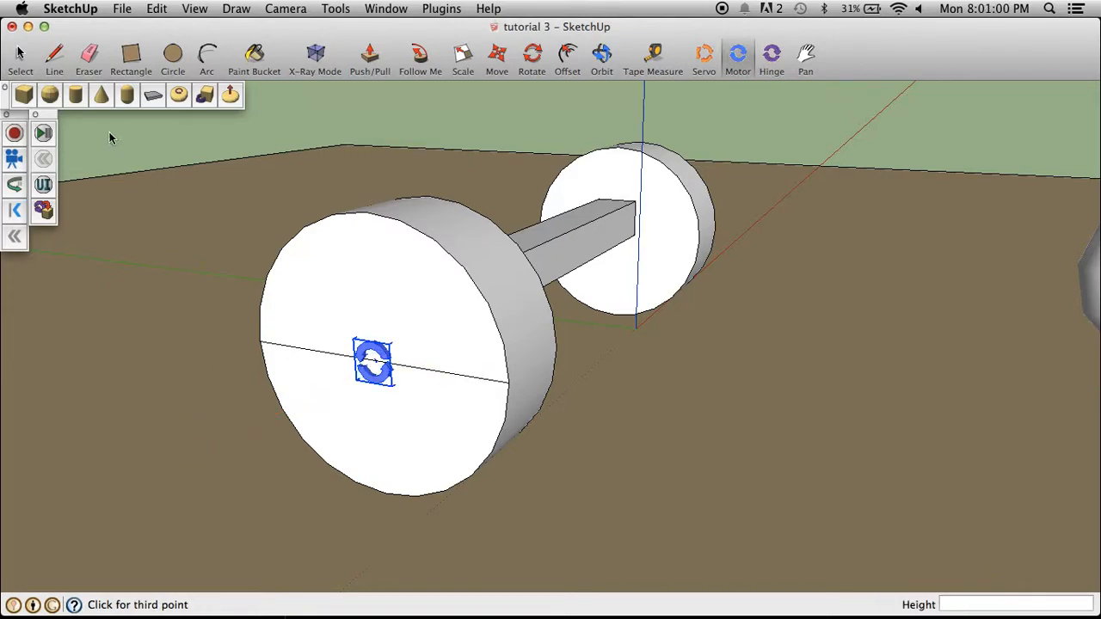
{"action": "left_click", "coordinate": [20, 55]}
{"action": "left_click", "coordinate": [413, 367]}
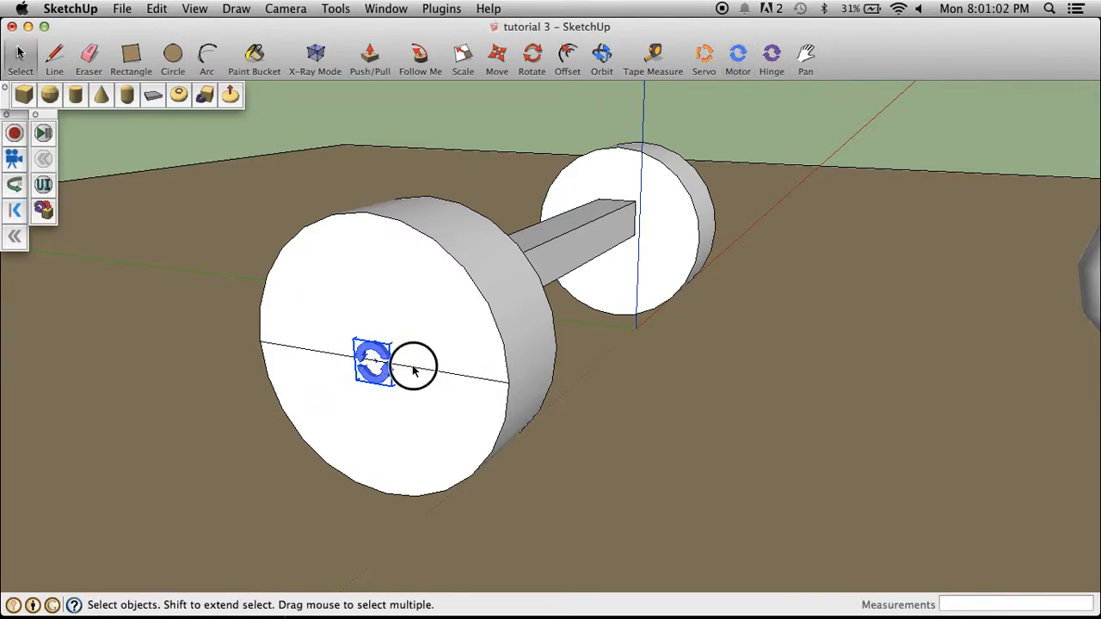
{"action": "key", "text": "Delete"}
Connect the second motor joint to the opposite cylindrical wheel
{"action": "left_click", "coordinate": [43, 209]}
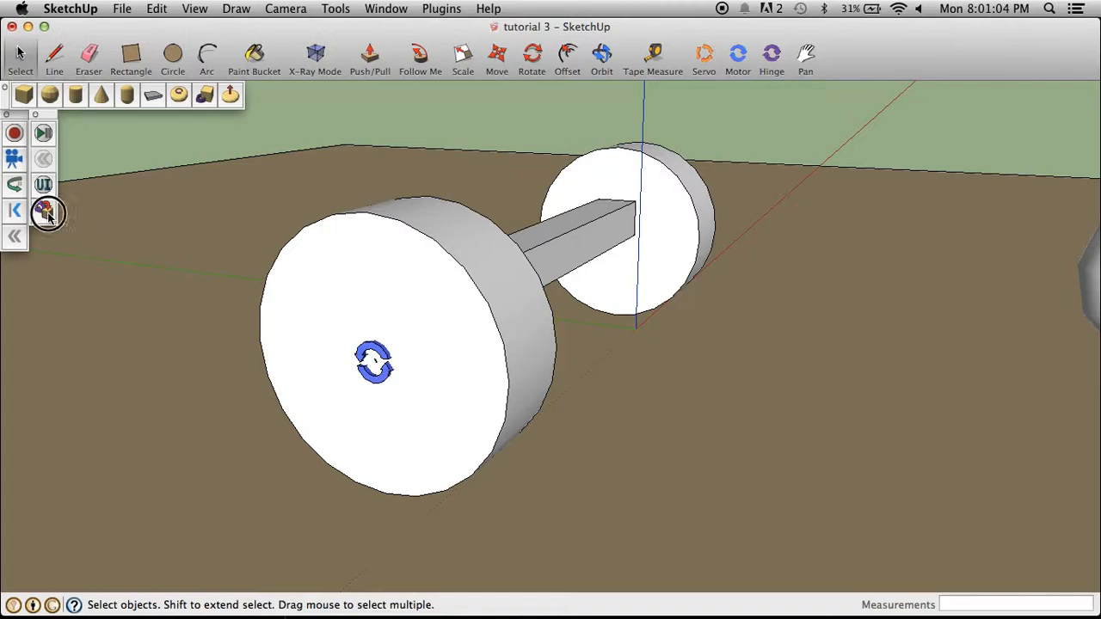
{"action": "left_click", "coordinate": [384, 358]}
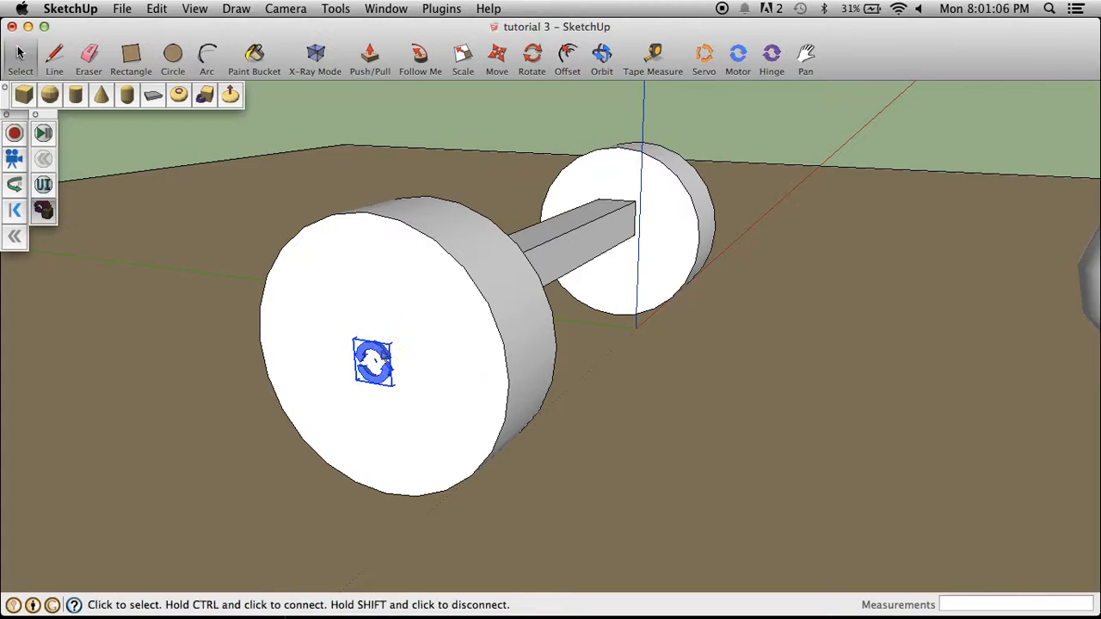
{"action": "left_click", "coordinate": [420, 357], "text": "ctrl"}
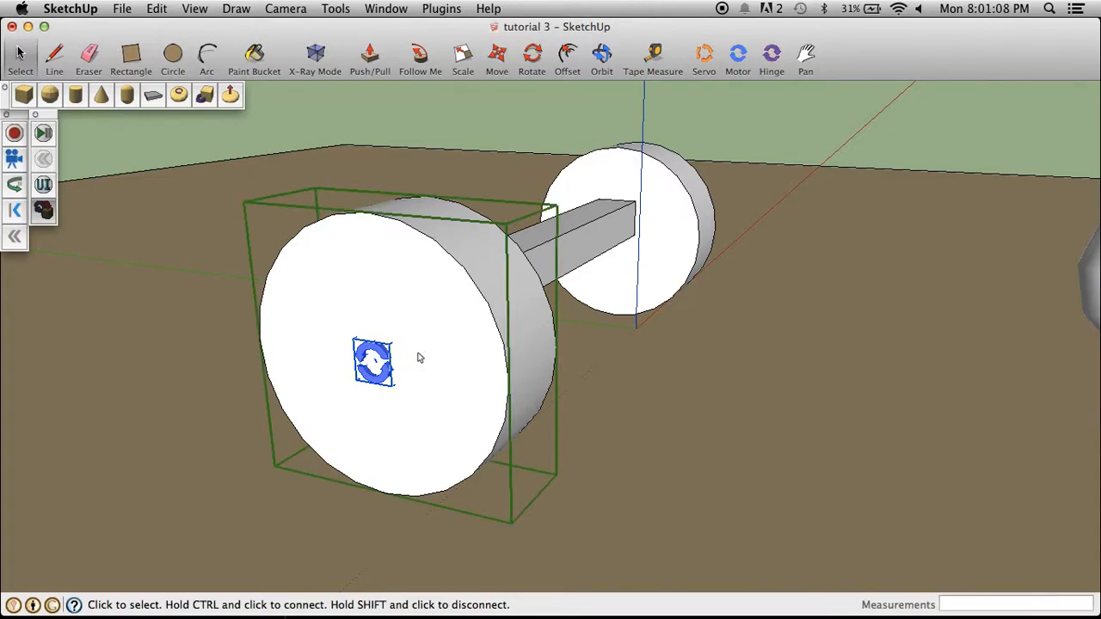
Open and enlarge the SketchyPhysics Inspector, move it clear of the toolbars, and select the first wheel's motor for editing
{"action": "left_click", "coordinate": [602, 57]}
{"action": "mouse_move", "coordinate": [637, 164]}
{"action": "left_mouse_down"}
{"action": "mouse_move", "coordinate": [658, 179]}
{"action": "mouse_move", "coordinate": [308, 236]}
{"action": "mouse_move", "coordinate": [600, 246]}
{"action": "mouse_move", "coordinate": [388, 222]}
{"action": "mouse_move", "coordinate": [334, 195]}
{"action": "left_mouse_up"}
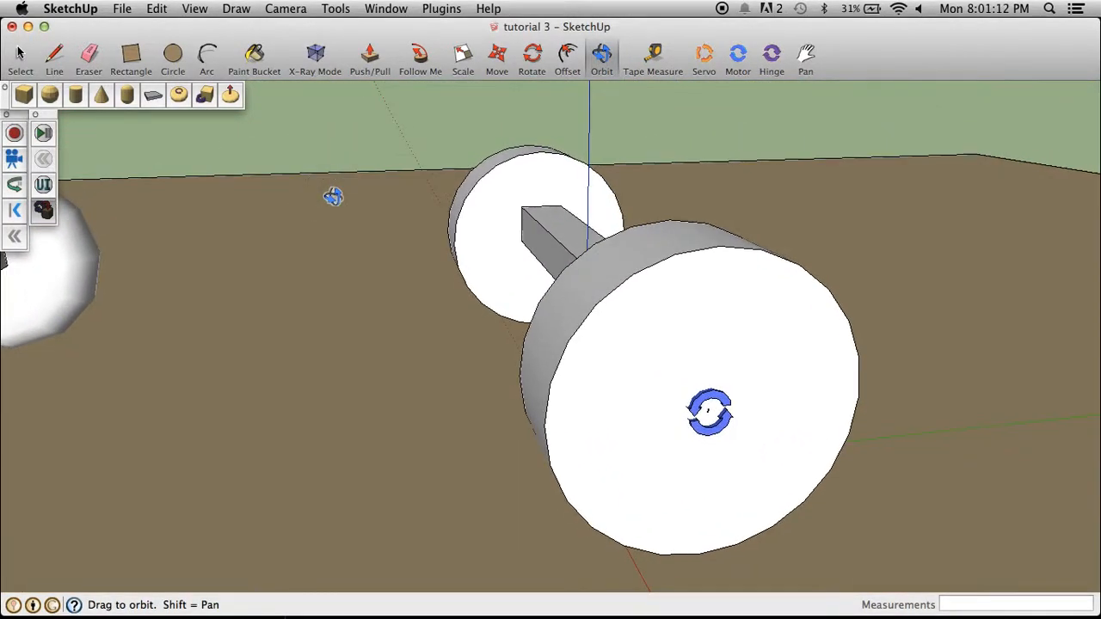
{"action": "left_click", "coordinate": [45, 185]}
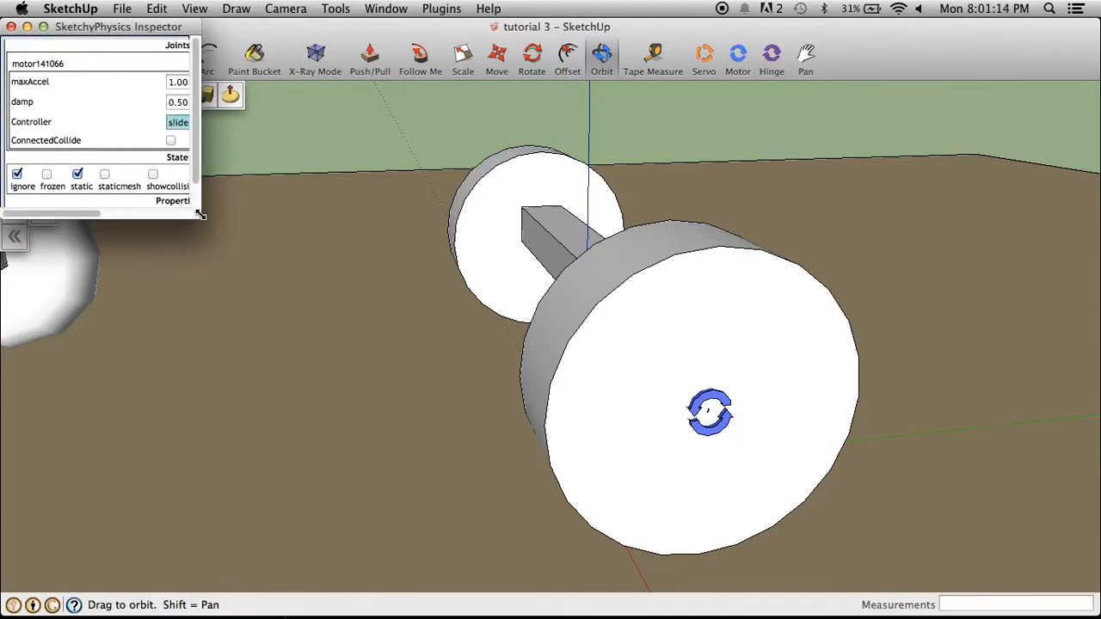
{"action": "mouse_move", "coordinate": [193, 212]}
{"action": "left_mouse_down"}
{"action": "mouse_move", "coordinate": [364, 322]}
{"action": "mouse_move", "coordinate": [430, 337]}
{"action": "left_mouse_up"}
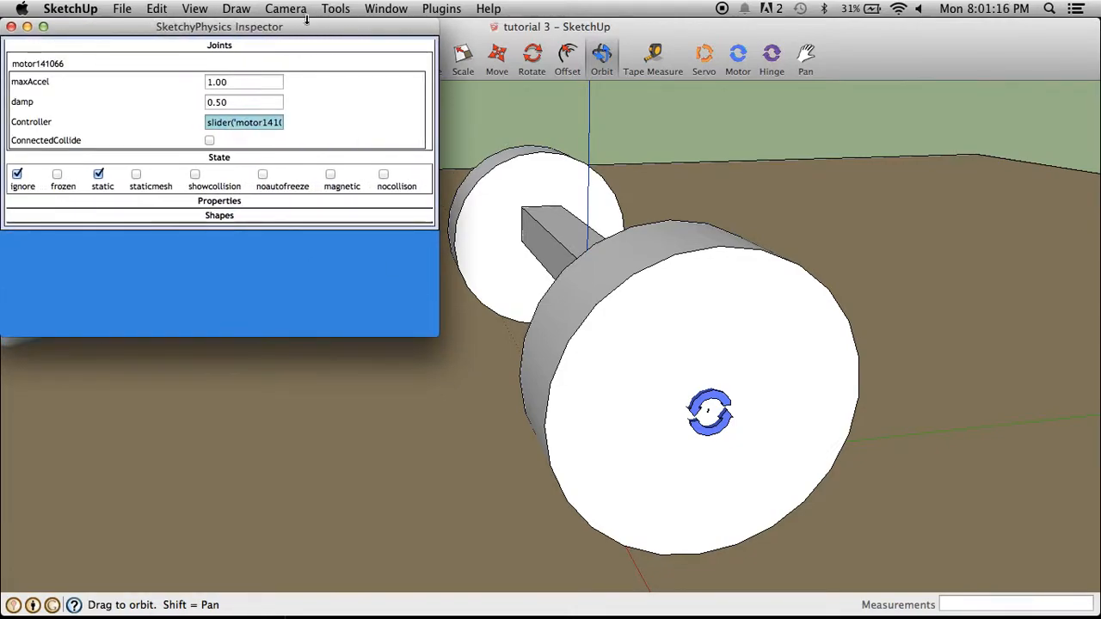
{"action": "left_click", "coordinate": [286, 9]}
{"action": "left_click", "coordinate": [281, 47]}
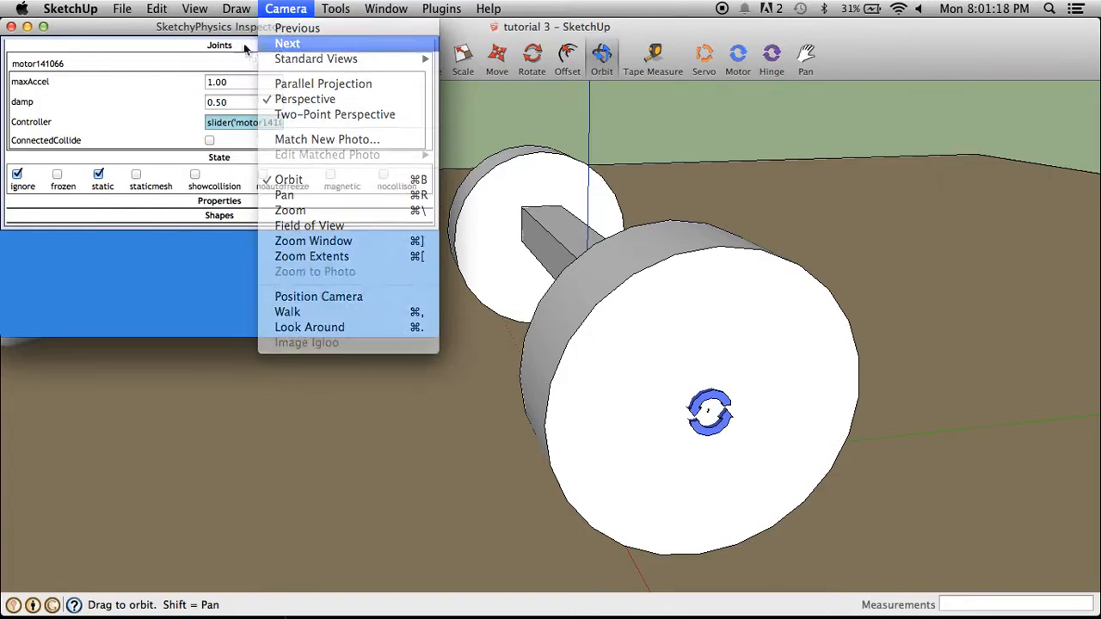
{"action": "left_click", "coordinate": [285, 9]}
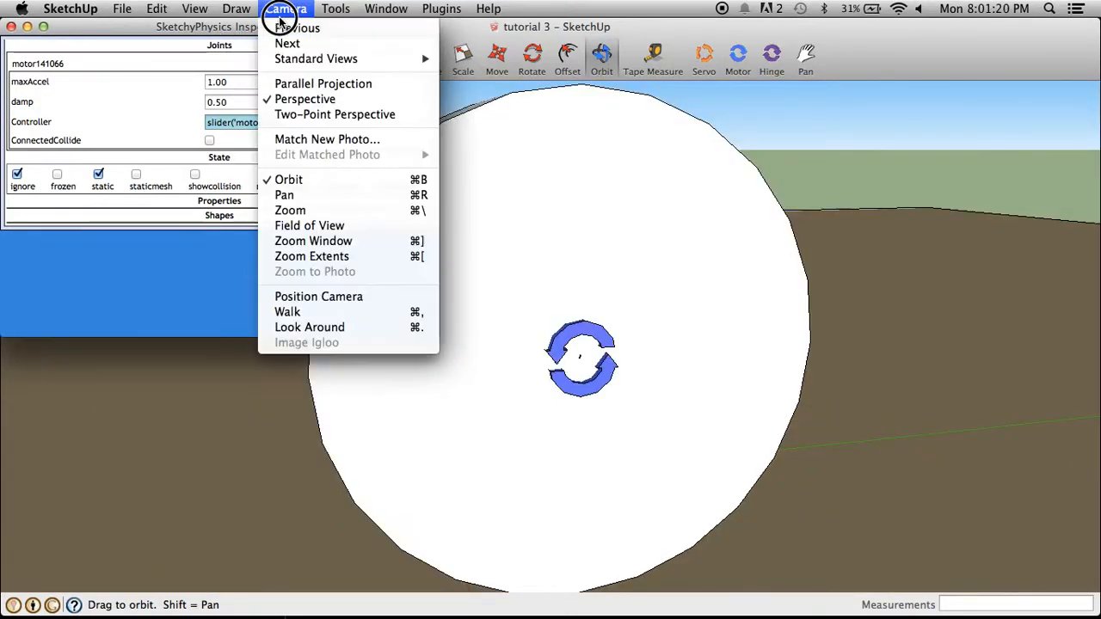
{"action": "left_click", "coordinate": [178, 43]}
{"action": "left_click_drag", "start_coordinate": [256, 31], "coordinate": [263, 303]}
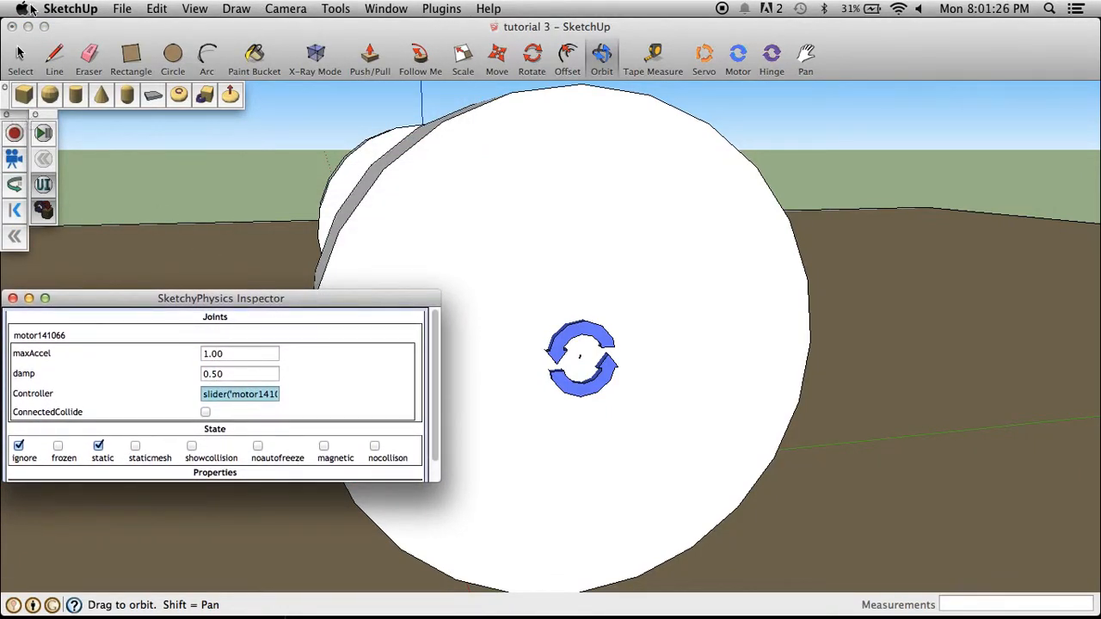
{"action": "left_click", "coordinate": [20, 57]}
{"action": "left_click", "coordinate": [575, 340]}
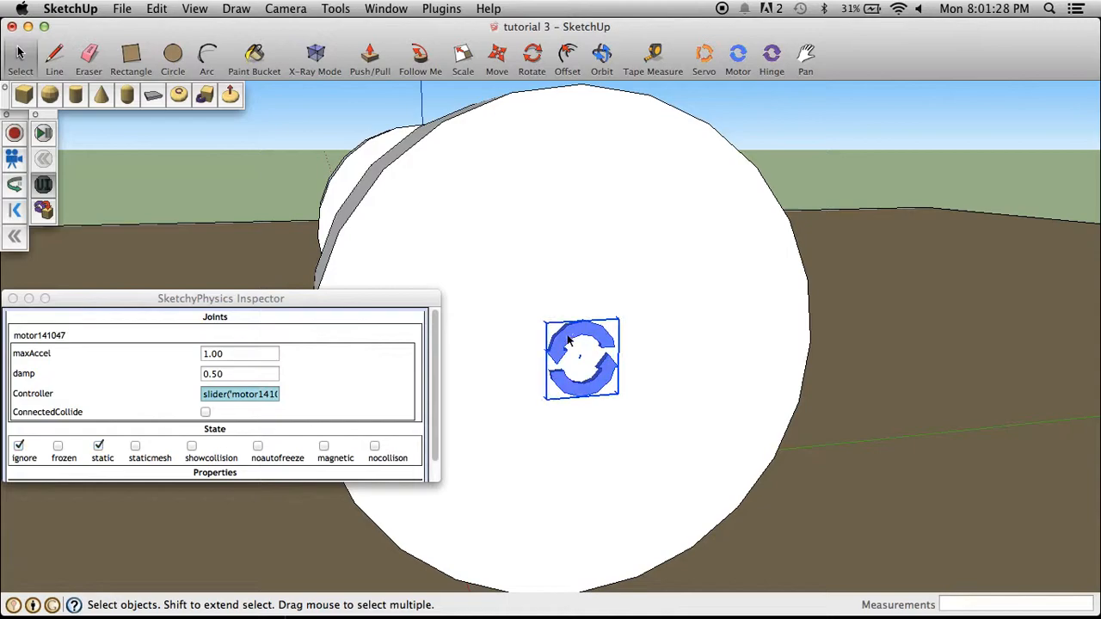
Set the first wheel motor's maxAccel to 100.00
{"action": "scroll", "coordinate": [270, 387], "scroll_direction": "down", "scroll_amount": 1}
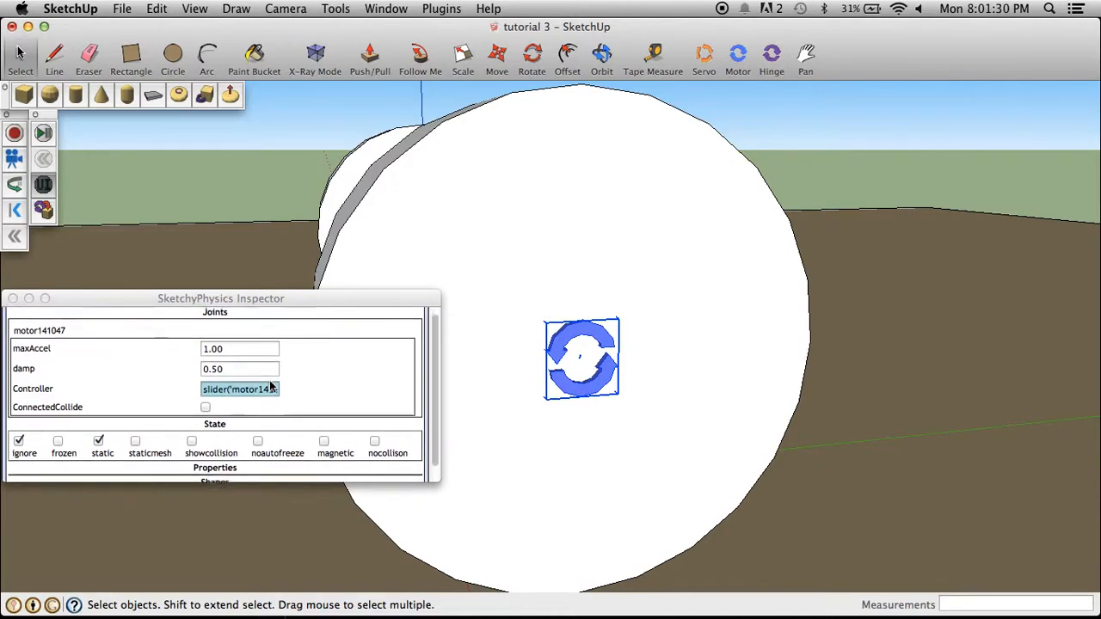
{"action": "left_click", "coordinate": [209, 353]}
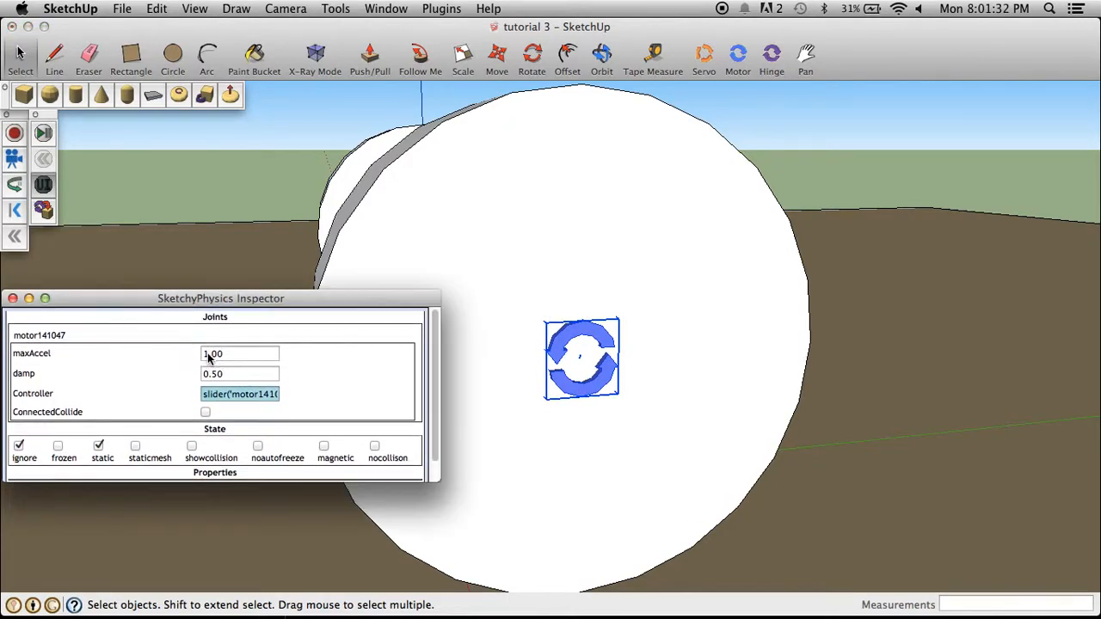
{"action": "left_click", "coordinate": [223, 358]}
{"action": "type", "text": "00"}
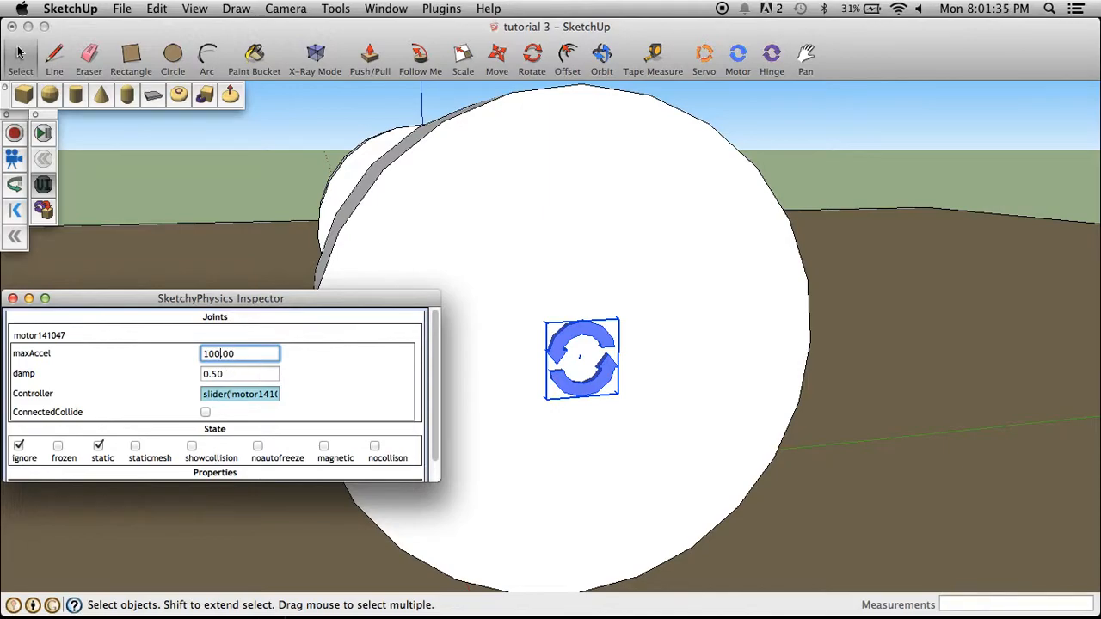
Set the motor's controller to 0.5-(righty) and turn off its ignore state, then close the Inspector
{"action": "left_click", "coordinate": [225, 393]}
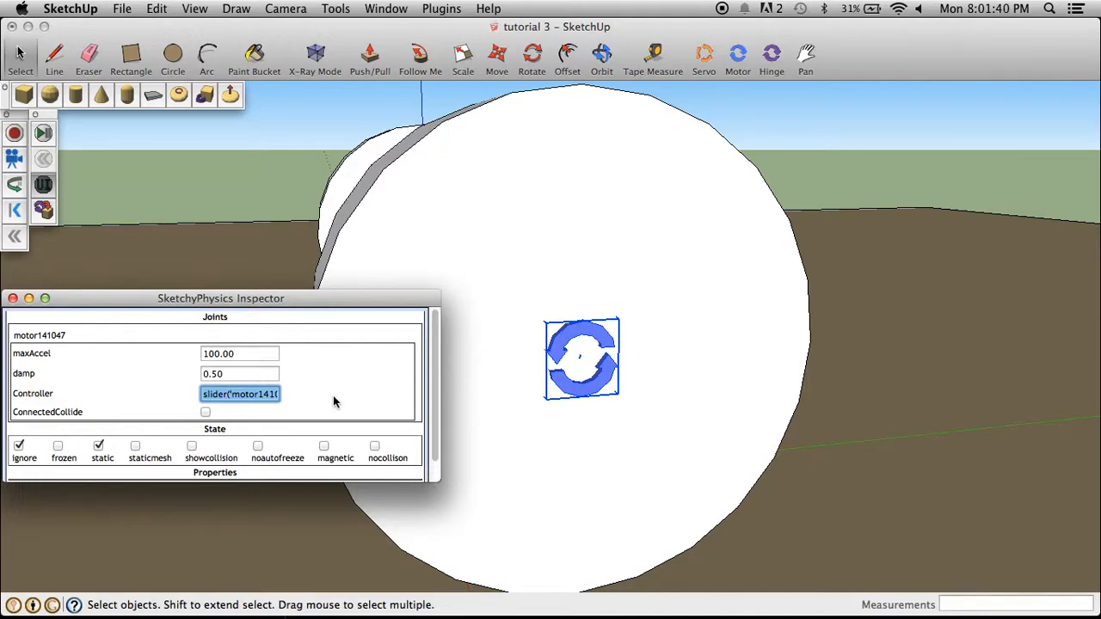
{"action": "key", "text": "BackSpace"}
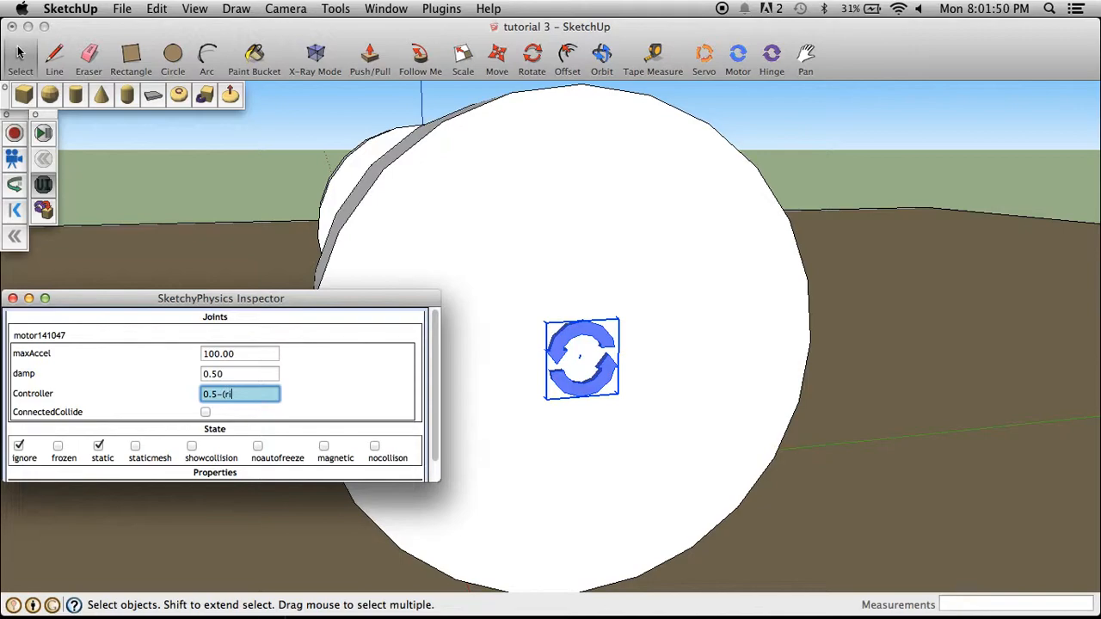
{"action": "type", "text": "ghty"}
{"action": "left_click", "coordinate": [19, 447]}
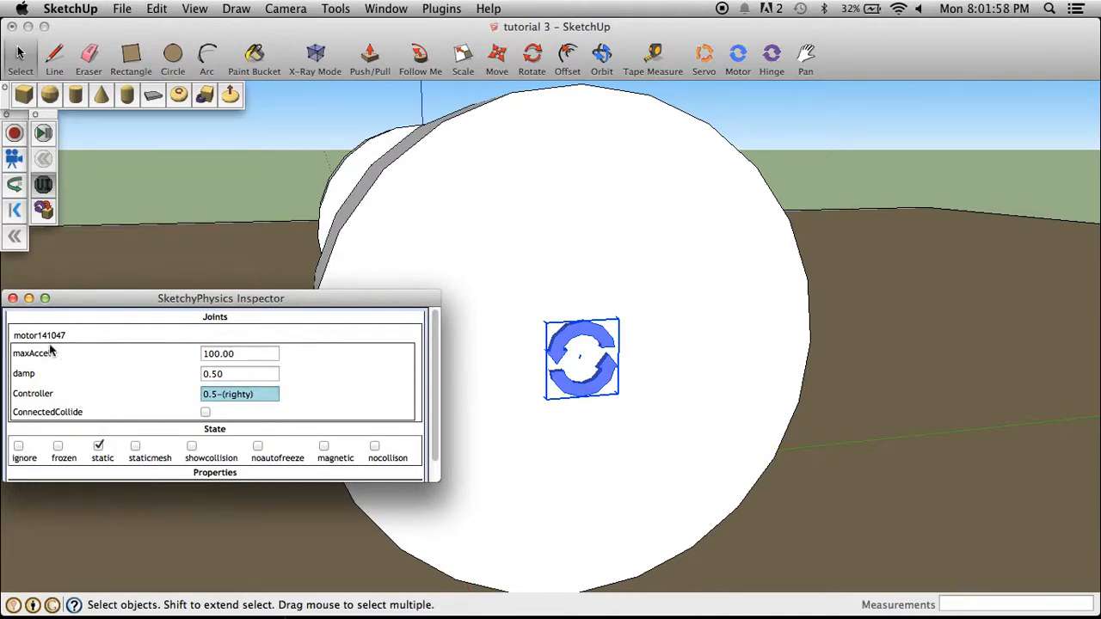
{"action": "left_click", "coordinate": [13, 299]}
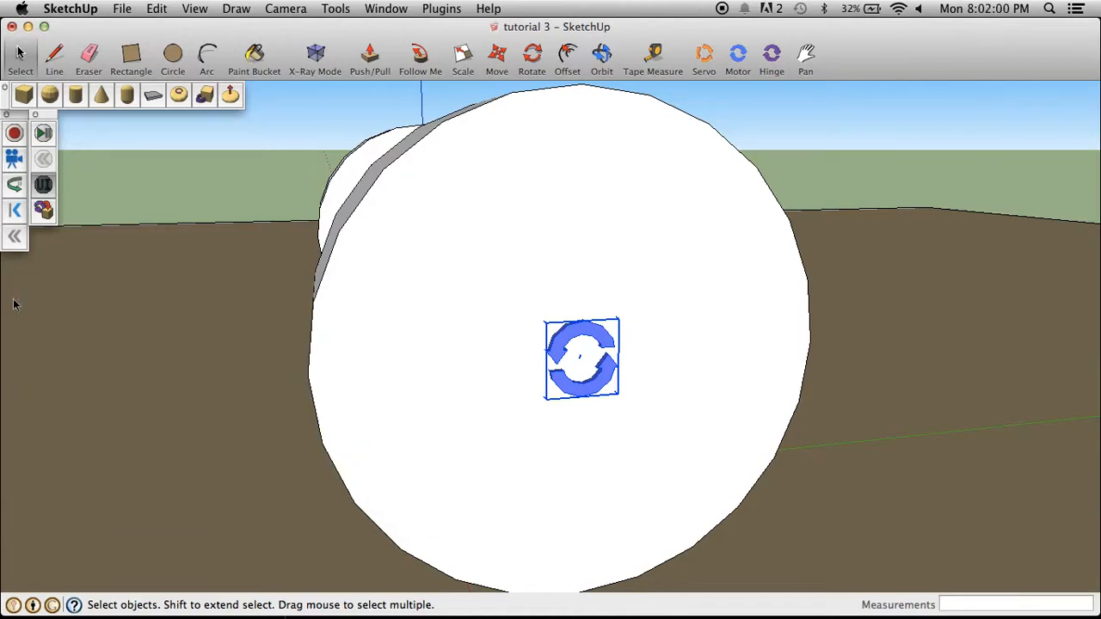
Start the physics simulation and view the whole vehicle with both axles while it runs
{"action": "left_click", "coordinate": [43, 133]}
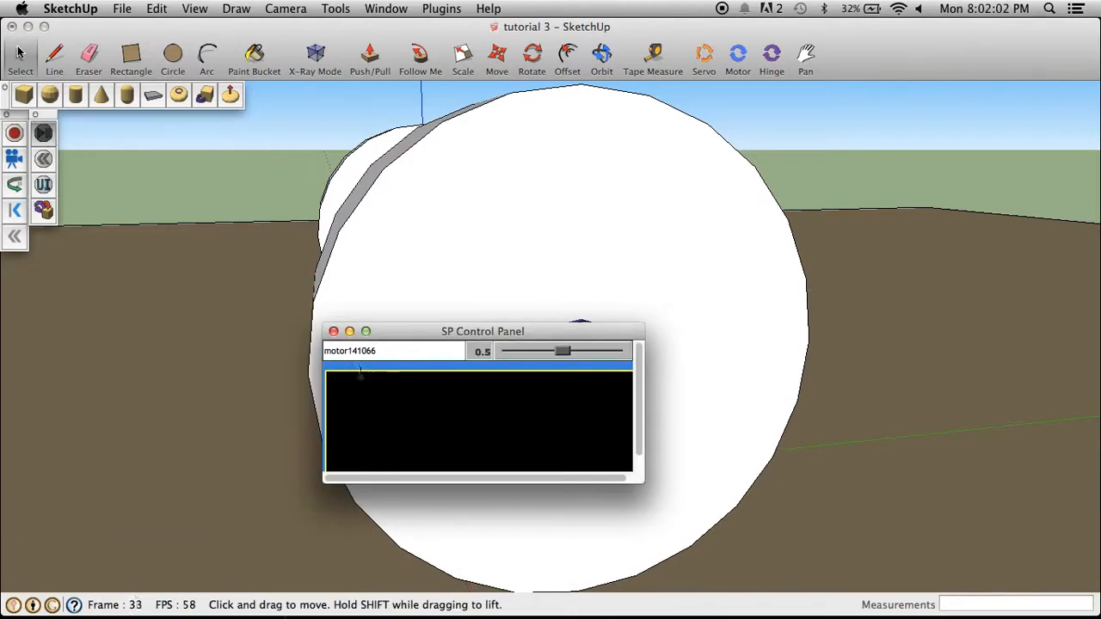
{"action": "left_click", "coordinate": [601, 56]}
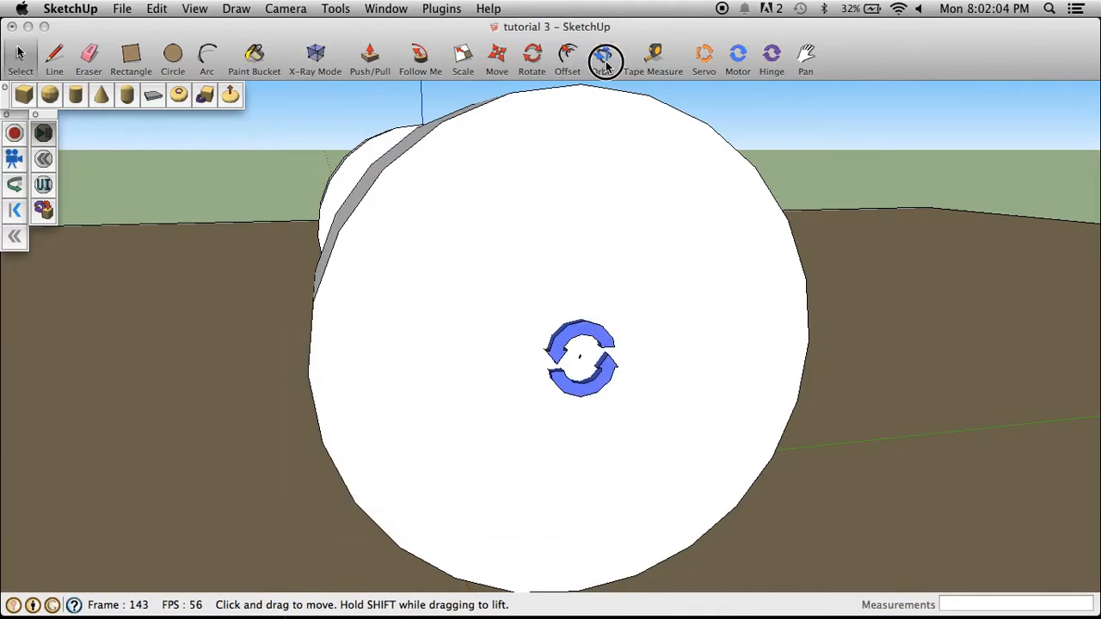
{"action": "left_click_drag", "start_coordinate": [423, 203], "coordinate": [851, 276]}
{"action": "scroll", "coordinate": [852, 276], "scroll_direction": "down", "scroll_amount": 5}
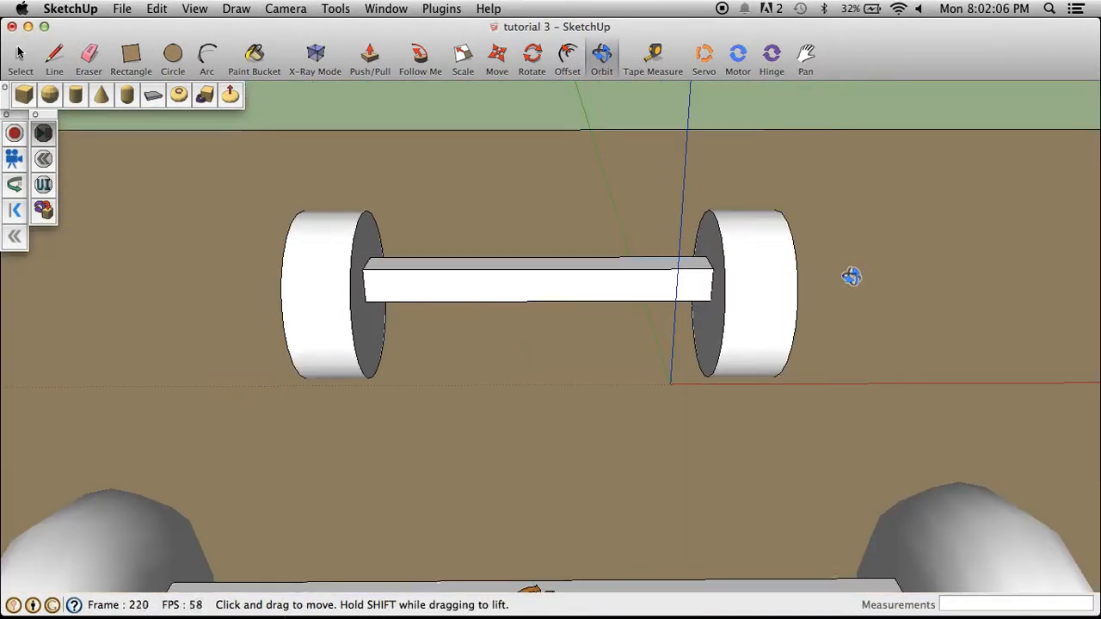
{"action": "scroll", "coordinate": [703, 381], "scroll_direction": "up", "scroll_amount": 8}
{"action": "scroll", "coordinate": [703, 381], "scroll_direction": "down", "scroll_amount": 10}
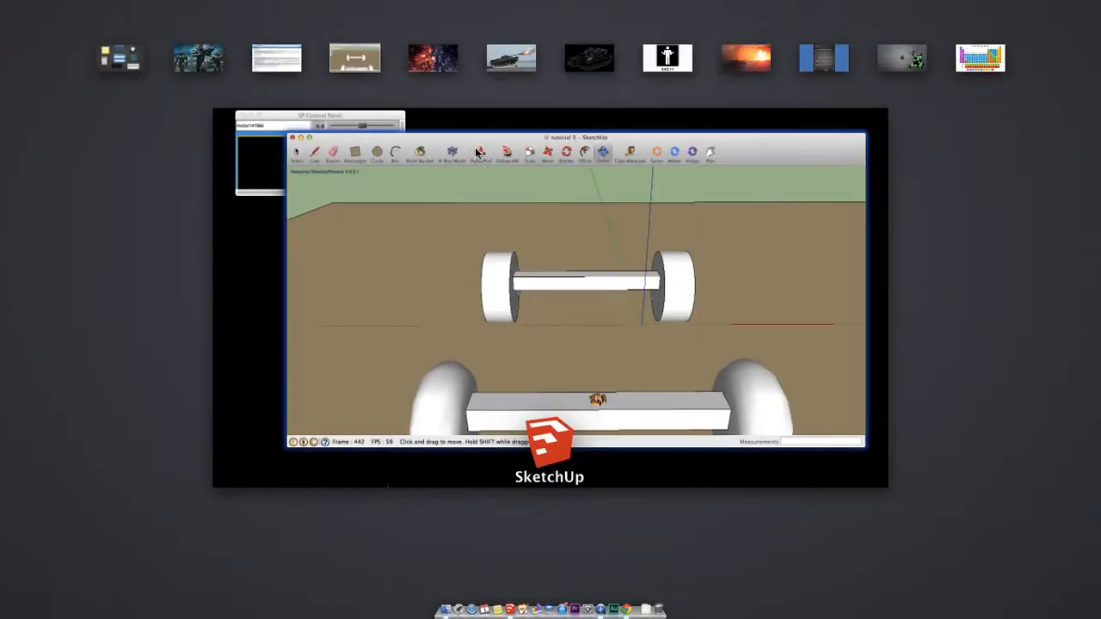
Bring up the SP Control Panel, test the remaining slider-controlled motor at 0, and end the simulation
{"action": "left_click", "coordinate": [352, 115]}
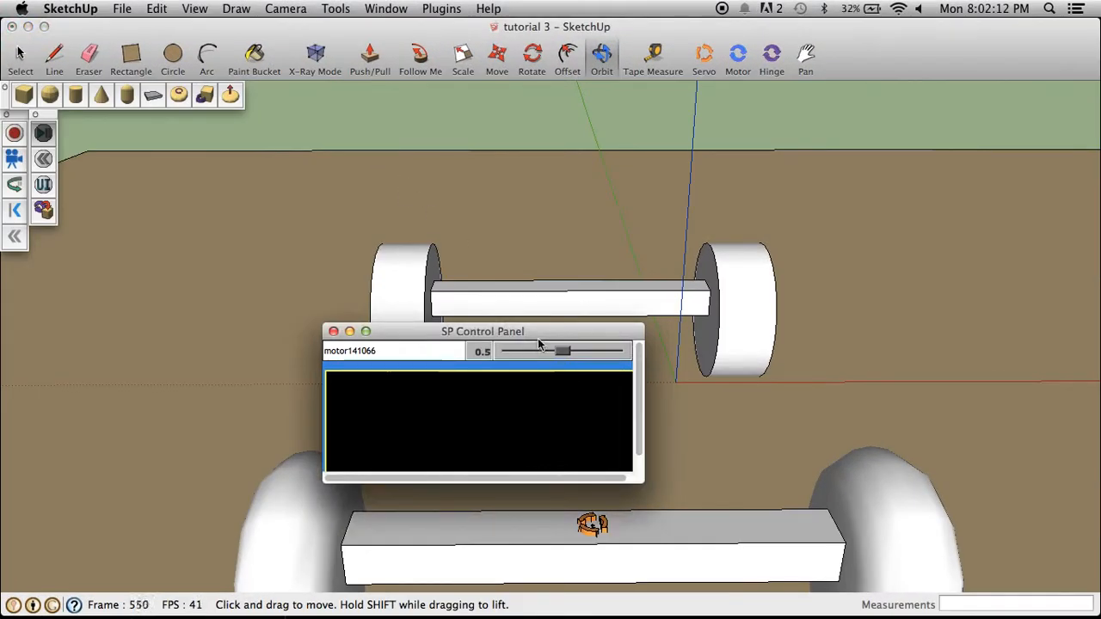
{"action": "left_click_drag", "start_coordinate": [530, 333], "coordinate": [516, 422]}
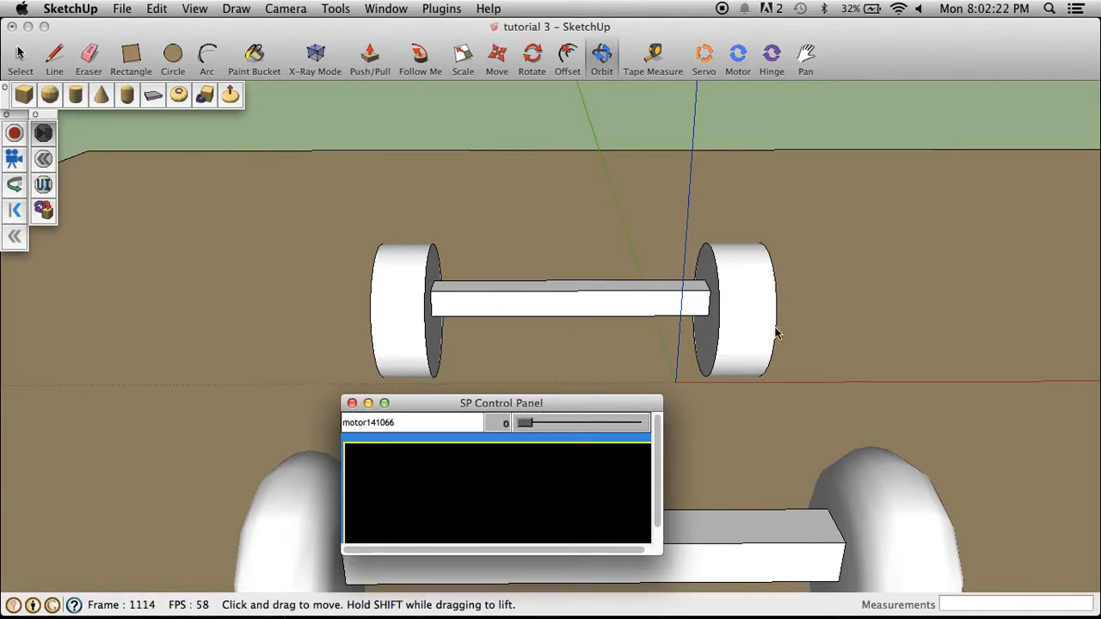
{"action": "left_click", "coordinate": [753, 335]}
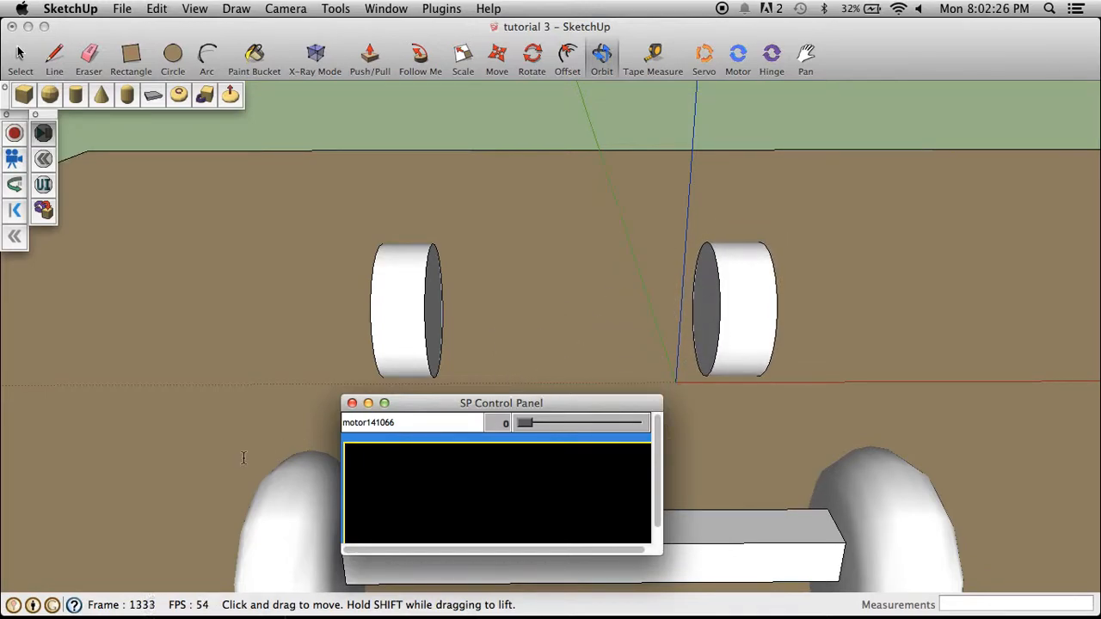
{"action": "left_click", "coordinate": [352, 404]}
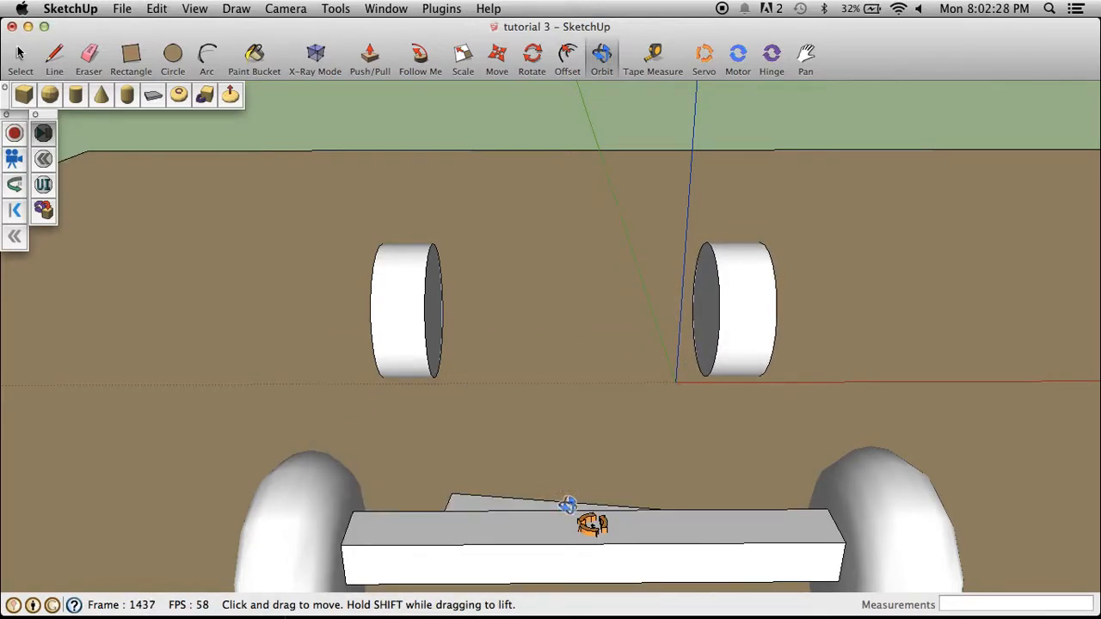
{"action": "left_click", "coordinate": [19, 53]}
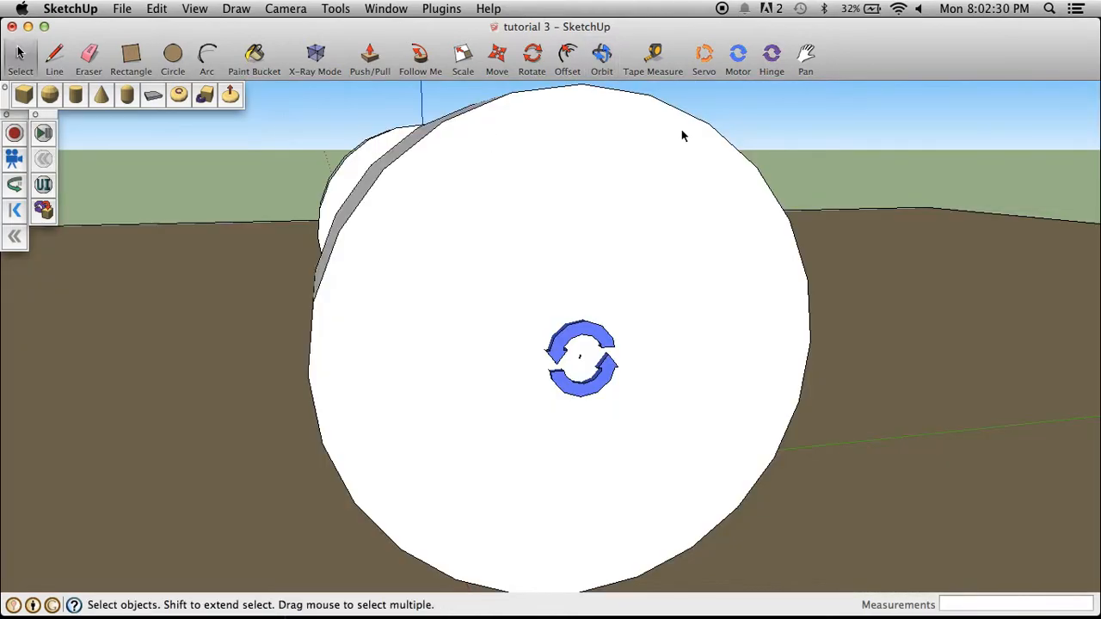
Select the opposite rear wheel's motor and show its settings in an enlarged SketchyPhysics Inspector
{"action": "left_click", "coordinate": [602, 53]}
{"action": "left_click_drag", "start_coordinate": [560, 130], "coordinate": [1028, 309]}
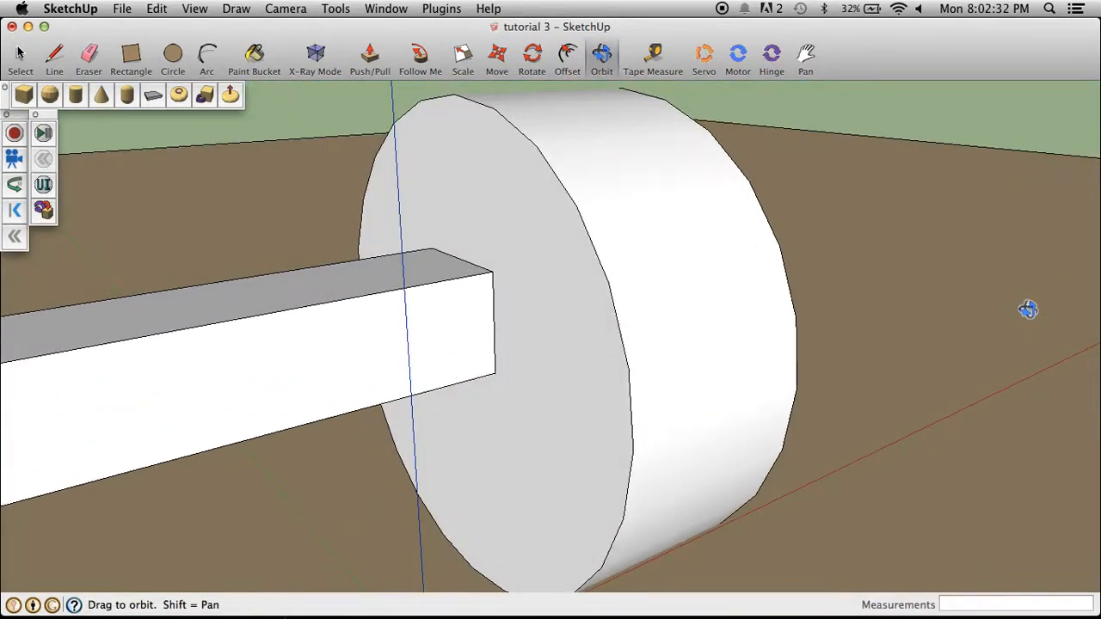
{"action": "scroll", "coordinate": [1028, 309], "scroll_direction": "down", "scroll_amount": 5}
{"action": "left_click_drag", "start_coordinate": [516, 418], "coordinate": [644, 369]}
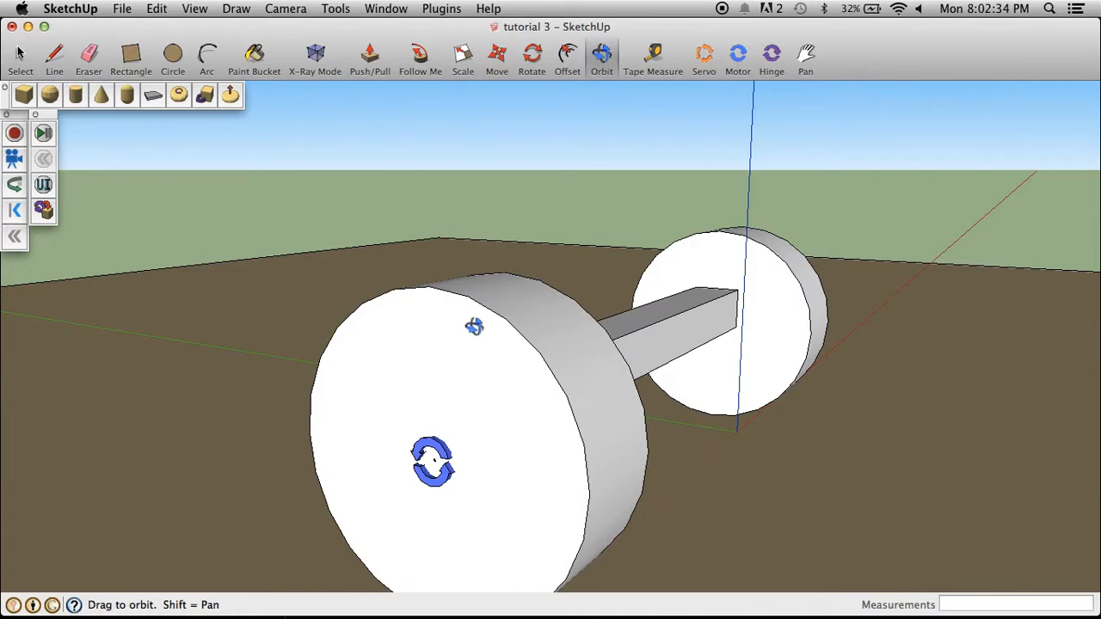
{"action": "scroll", "coordinate": [474, 326], "scroll_direction": "down", "scroll_amount": 3}
{"action": "scroll", "coordinate": [455, 455], "scroll_direction": "up", "scroll_amount": 4}
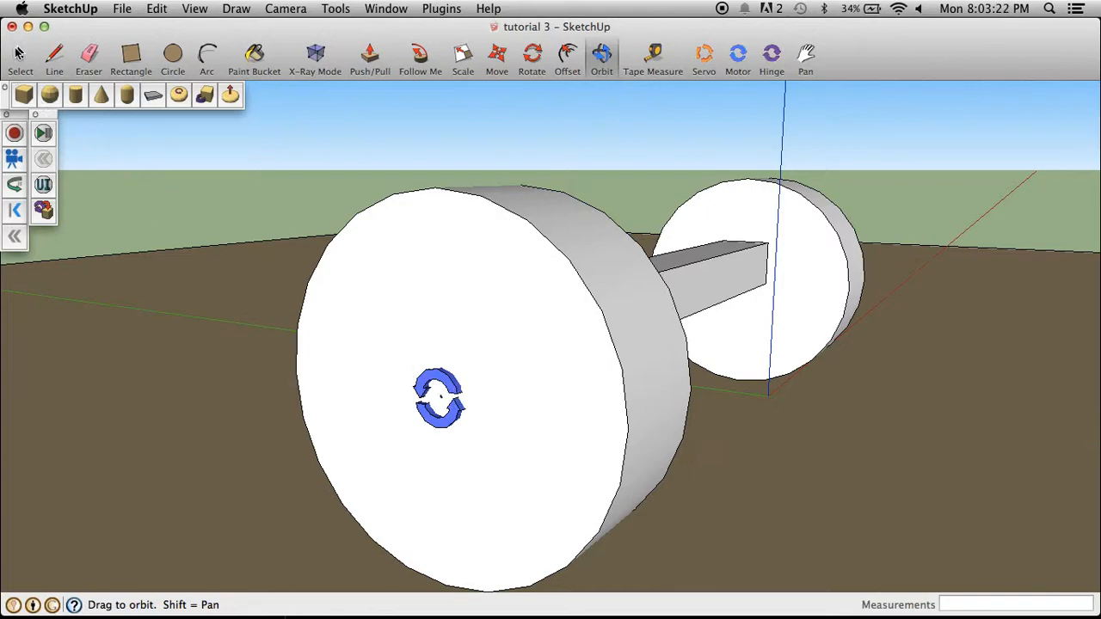
{"action": "left_click", "coordinate": [19, 56]}
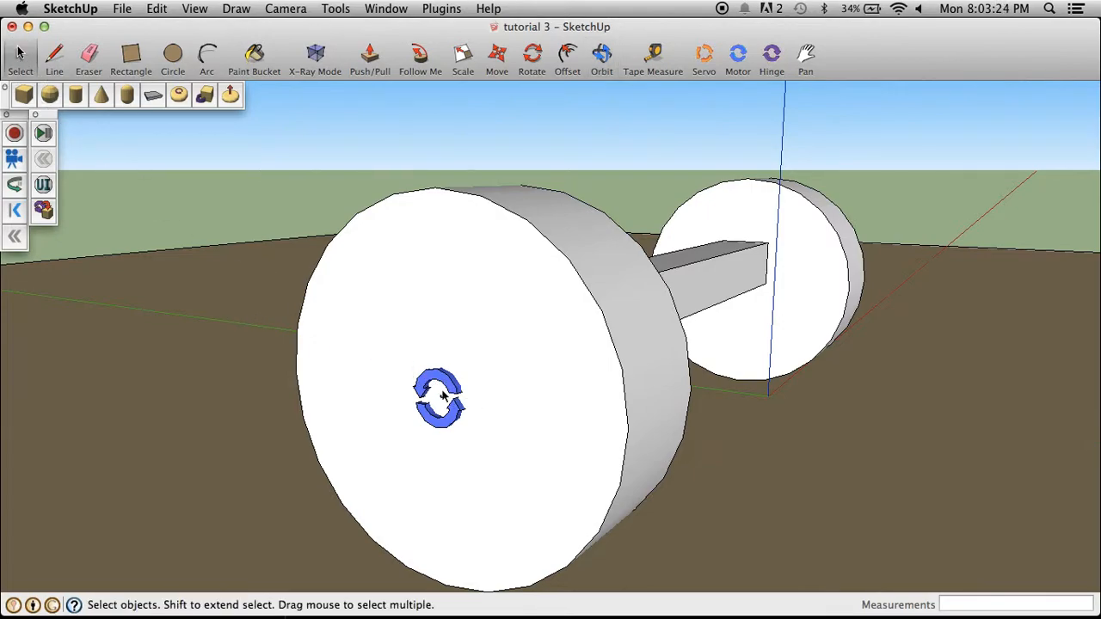
{"action": "left_click", "coordinate": [439, 381]}
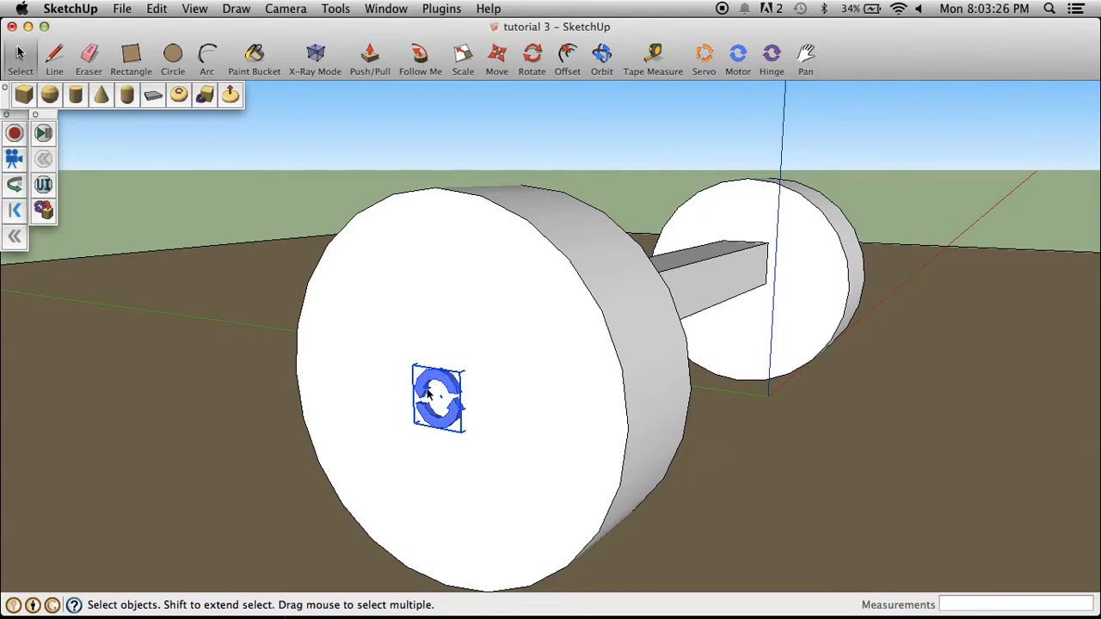
{"action": "left_click", "coordinate": [43, 185]}
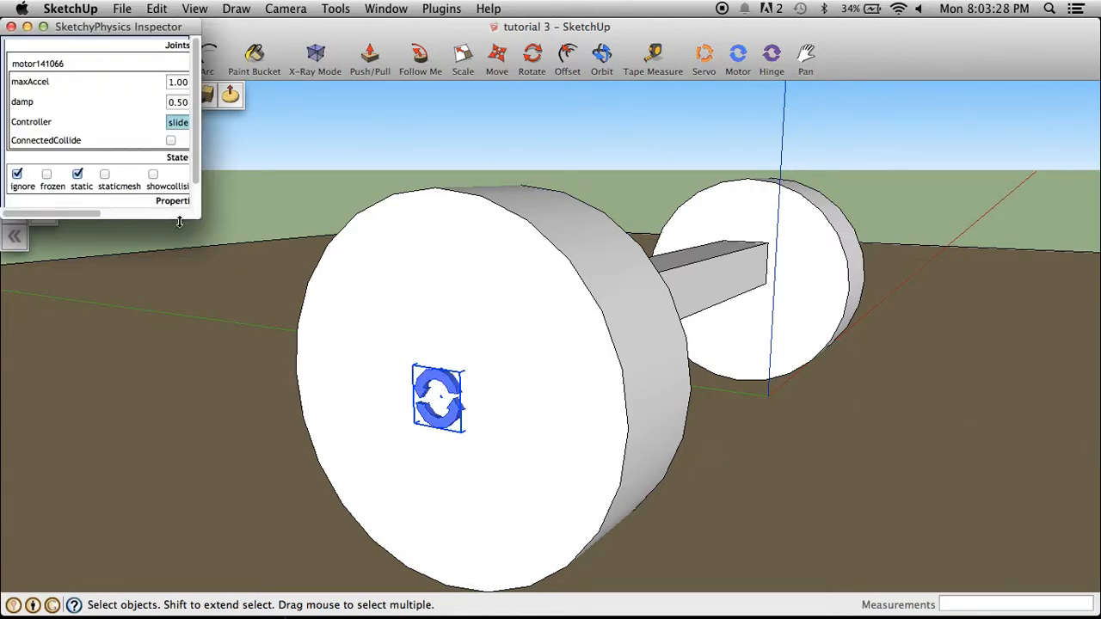
{"action": "mouse_move", "coordinate": [198, 222]}
{"action": "left_mouse_down"}
{"action": "mouse_move", "coordinate": [347, 334]}
{"action": "mouse_move", "coordinate": [405, 327]}
{"action": "mouse_move", "coordinate": [397, 300]}
{"action": "left_mouse_up"}
Set the opposite wheel motor's maxAccel to -100.00 and turn off its ignore state
{"action": "left_click", "coordinate": [191, 82]}
{"action": "type", "text": "00"}
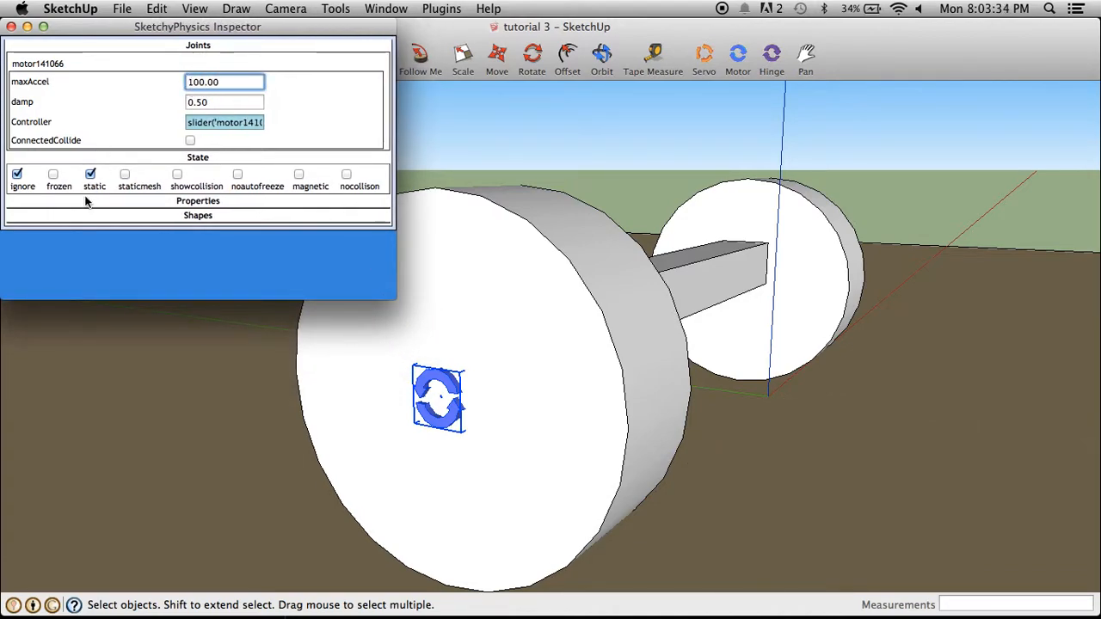
{"action": "left_click", "coordinate": [17, 175]}
{"action": "left_click", "coordinate": [190, 82]}
{"action": "type", "text": "-"}
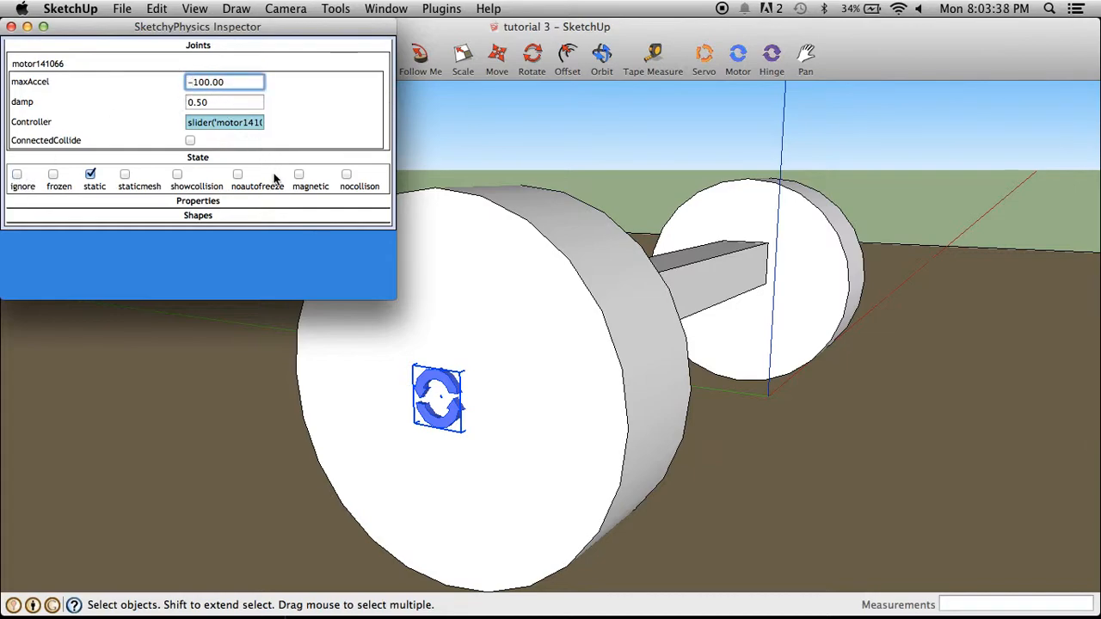
Replace the opposite wheel motor's controller with 0.5-(righty) and close the Inspector
{"action": "left_click", "coordinate": [236, 122]}
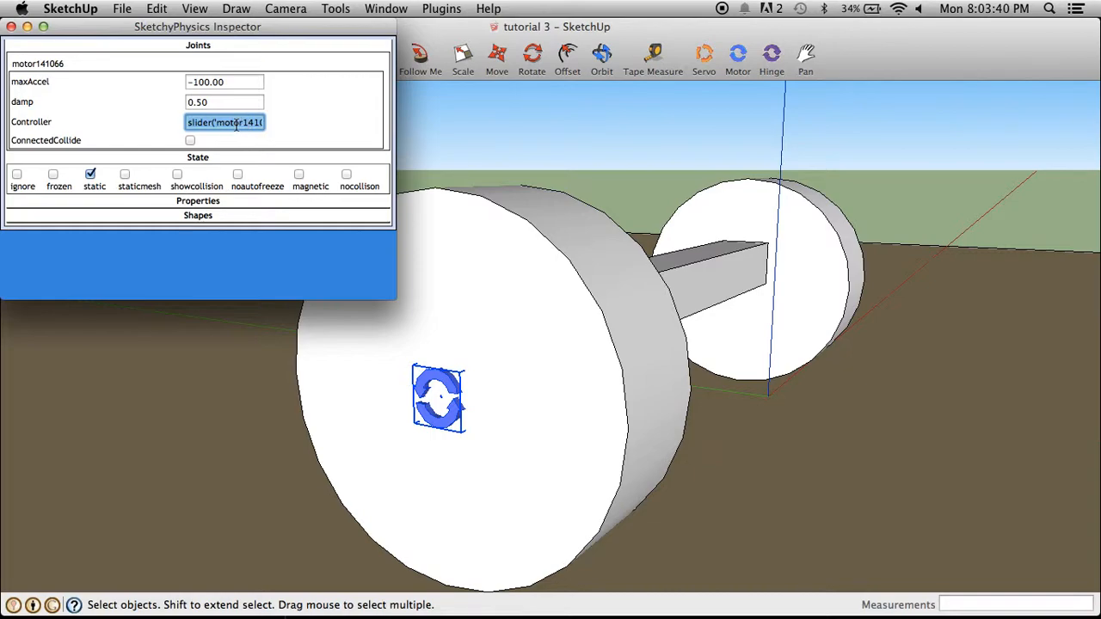
{"action": "key", "text": "BackSpace"}
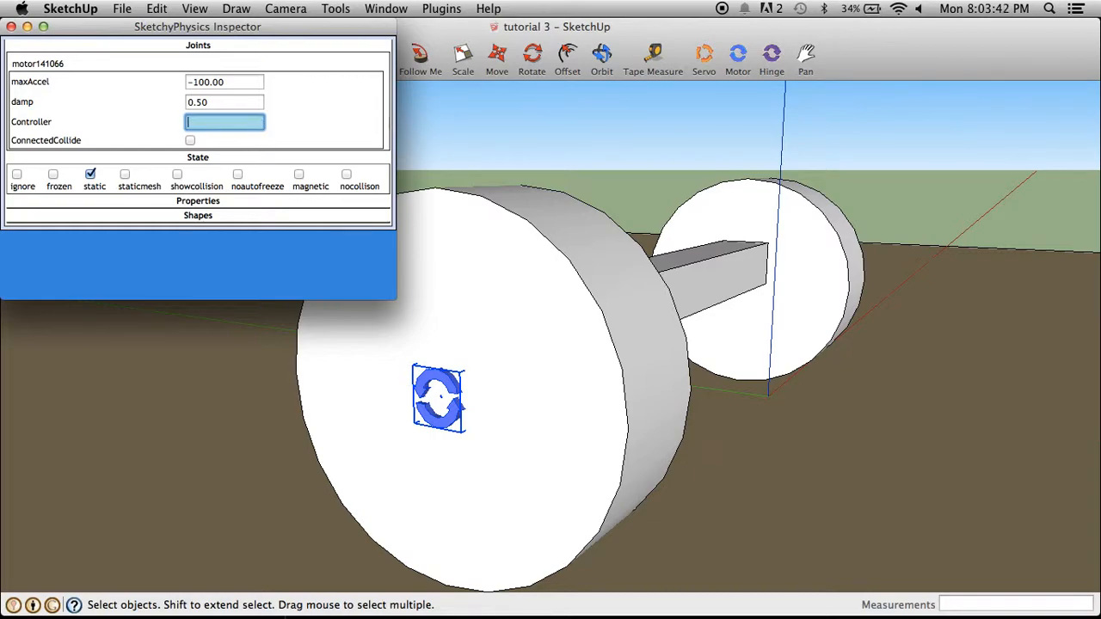
{"action": "type", "text": "0.5-(righty"}
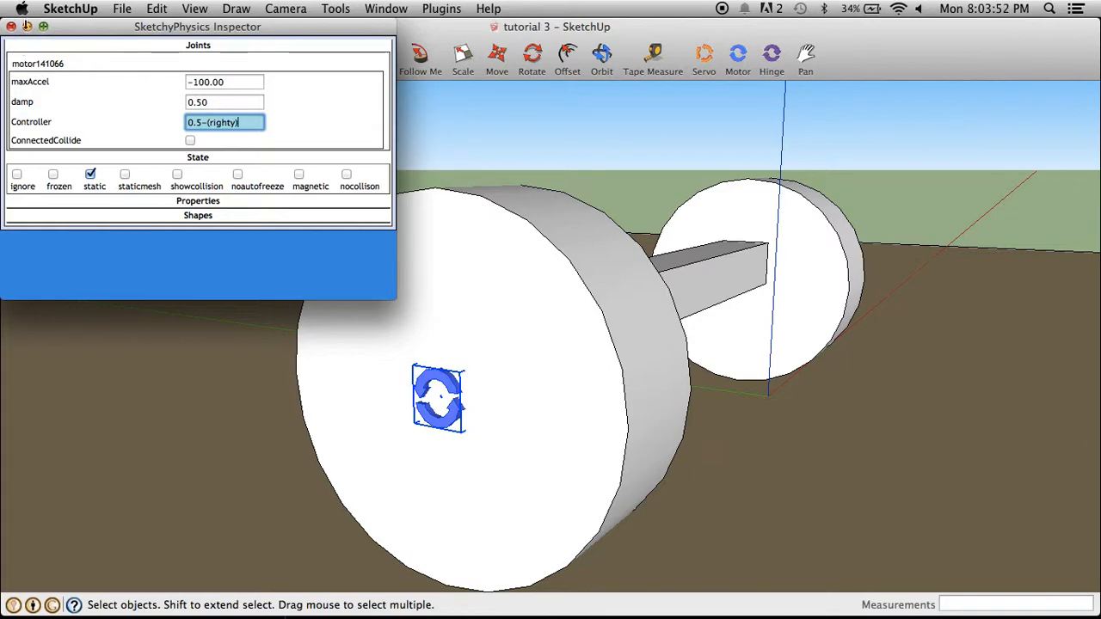
{"action": "left_click", "coordinate": [11, 27]}
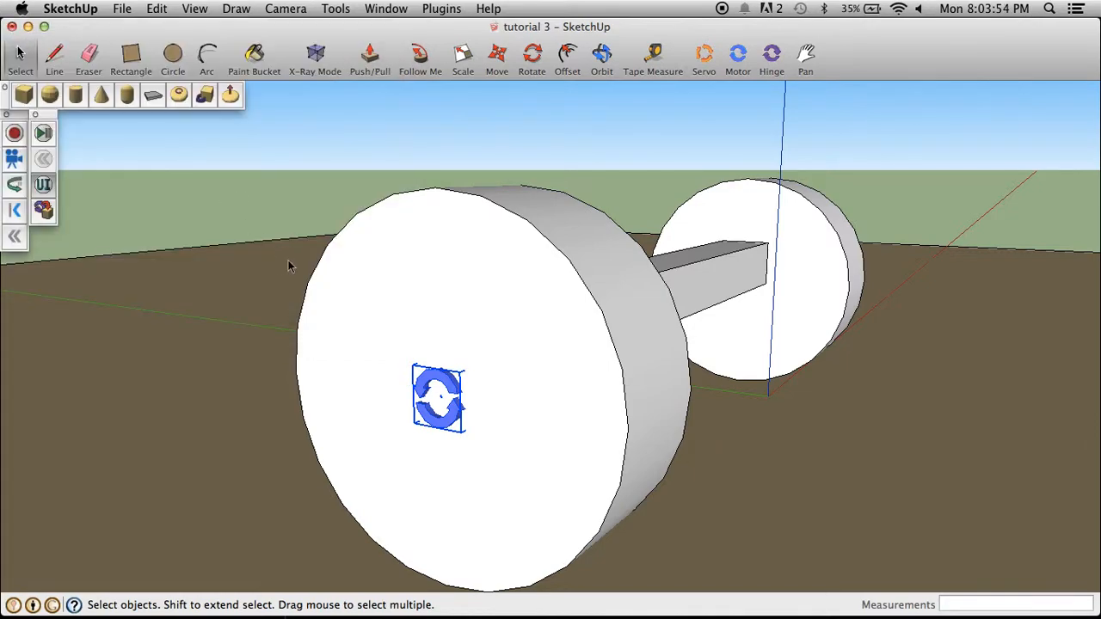
Run the simulation to test the two rear wheel motors, end it, and save the model
{"action": "left_click", "coordinate": [43, 134]}
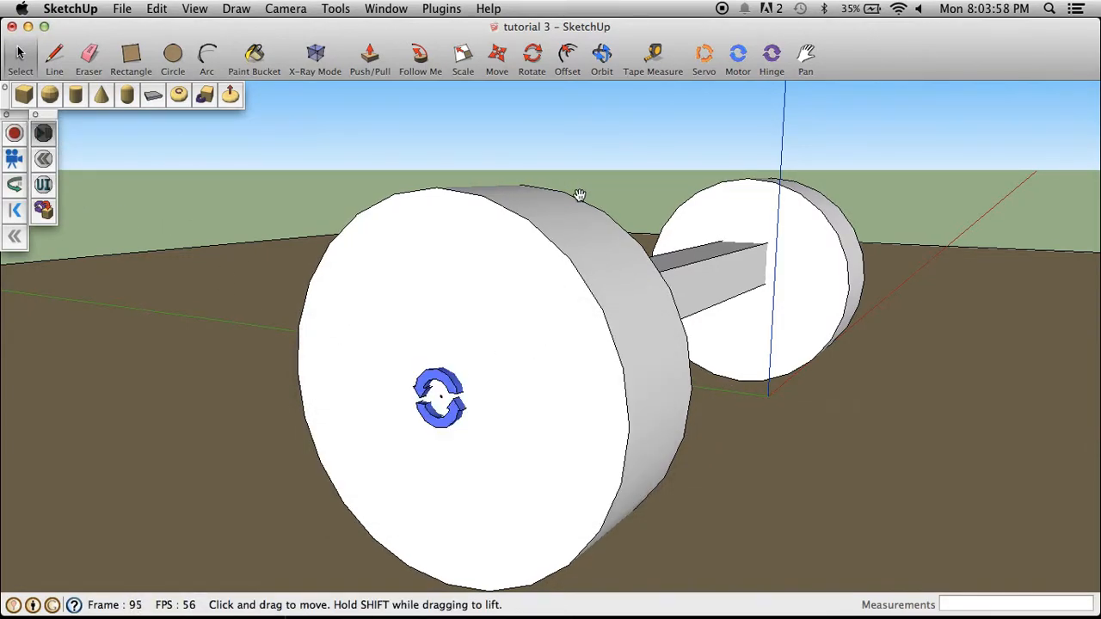
{"action": "left_click", "coordinate": [591, 238]}
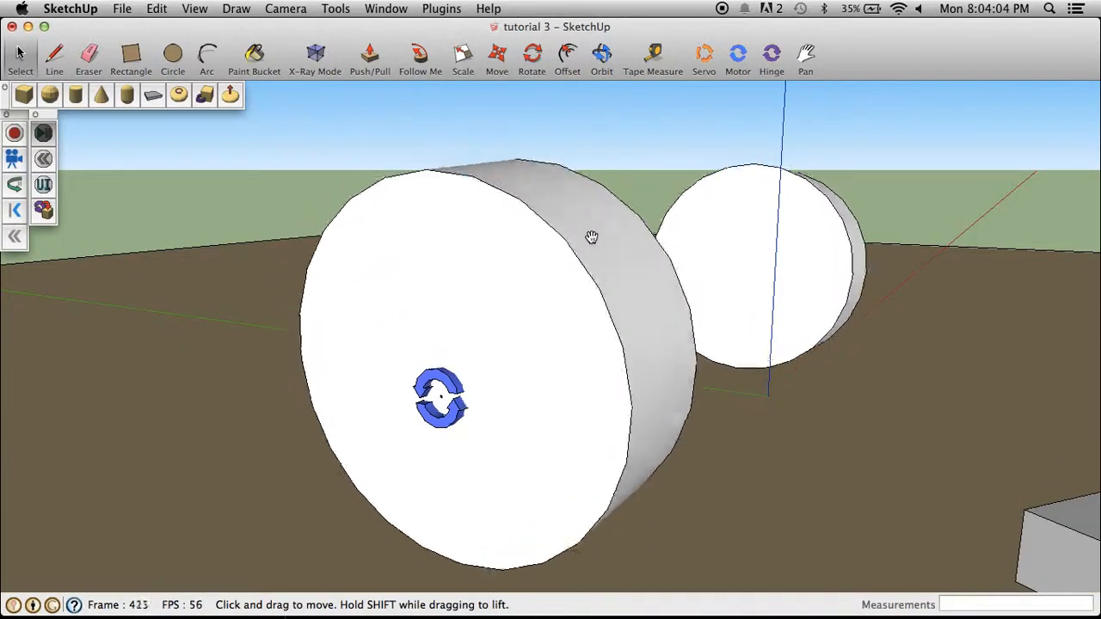
{"action": "left_click", "coordinate": [20, 55]}
{"action": "key", "text": "super+s"}
Set the near rear wheel's SketchyPhysics shape to Sphere
{"action": "scroll", "coordinate": [275, 202], "scroll_direction": "down", "scroll_amount": 5}
{"action": "left_click", "coordinate": [357, 224]}
{"action": "scroll", "coordinate": [343, 229], "scroll_direction": "up", "scroll_amount": 4}
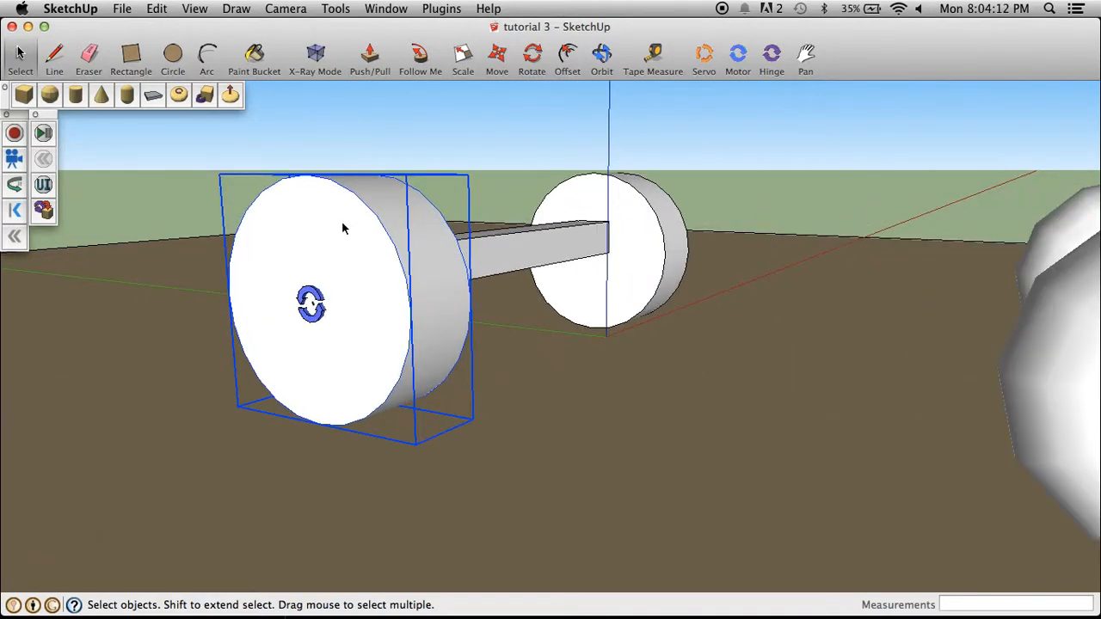
{"action": "right_click", "coordinate": [381, 262]}
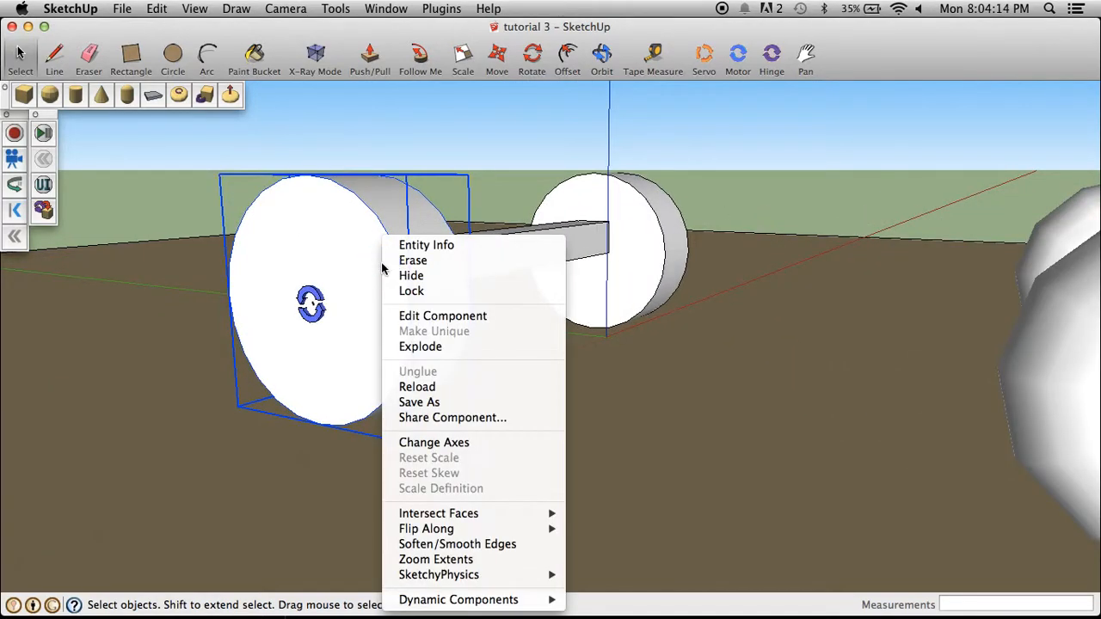
{"action": "mouse_move", "coordinate": [469, 581]}
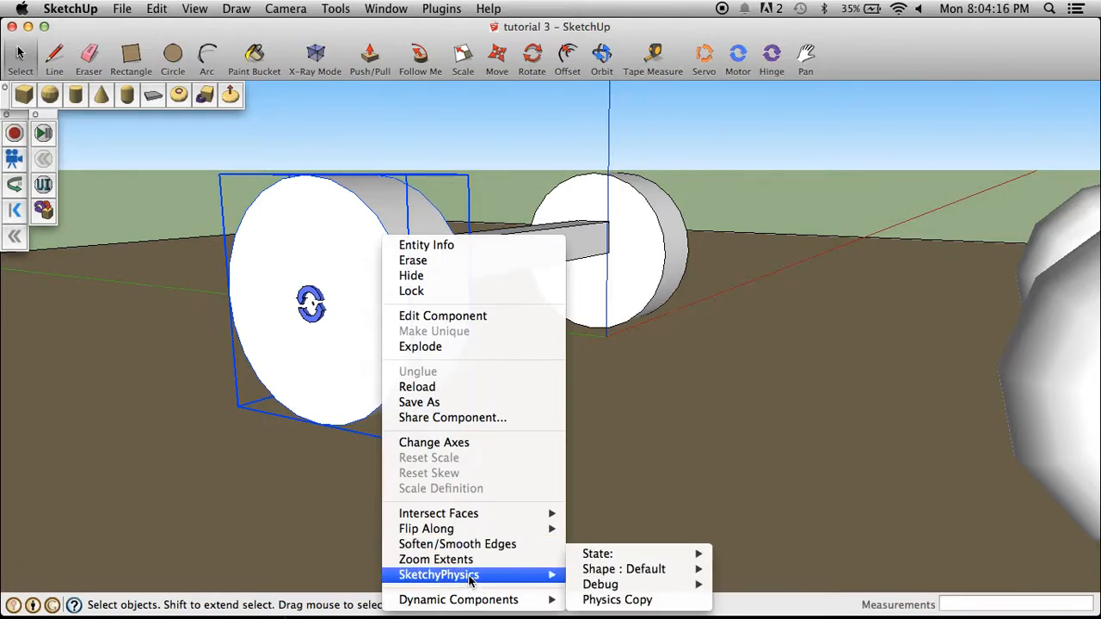
{"action": "mouse_move", "coordinate": [619, 574]}
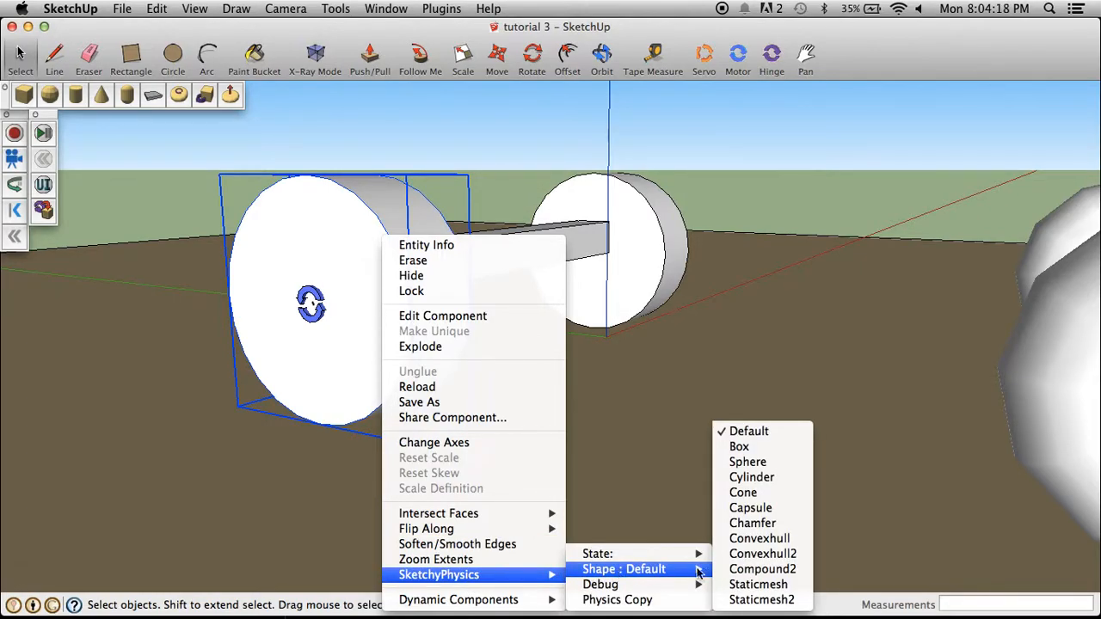
{"action": "left_click", "coordinate": [745, 463]}
Set the far rear wheel's SketchyPhysics shape to Sphere
{"action": "left_click", "coordinate": [659, 261]}
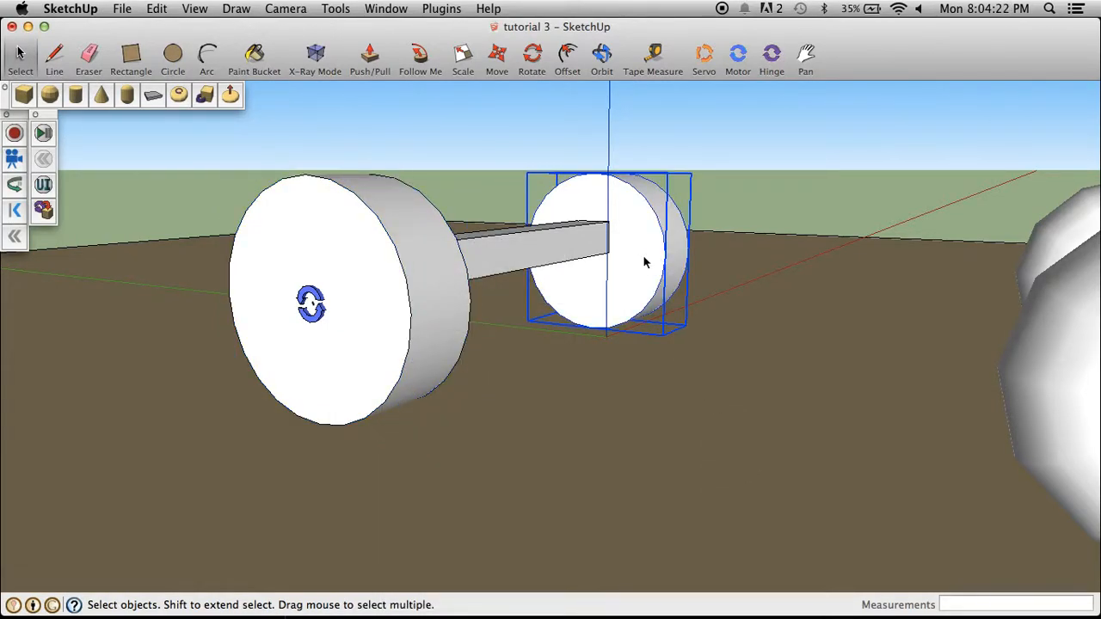
{"action": "right_click", "coordinate": [644, 258]}
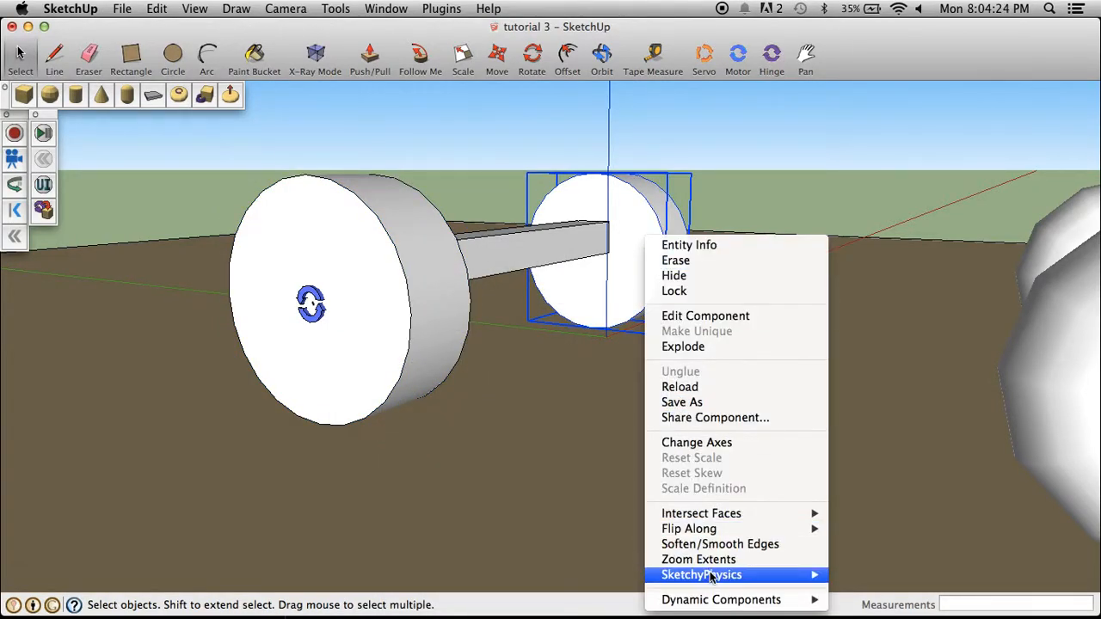
{"action": "mouse_move", "coordinate": [712, 574]}
{"action": "mouse_move", "coordinate": [903, 569]}
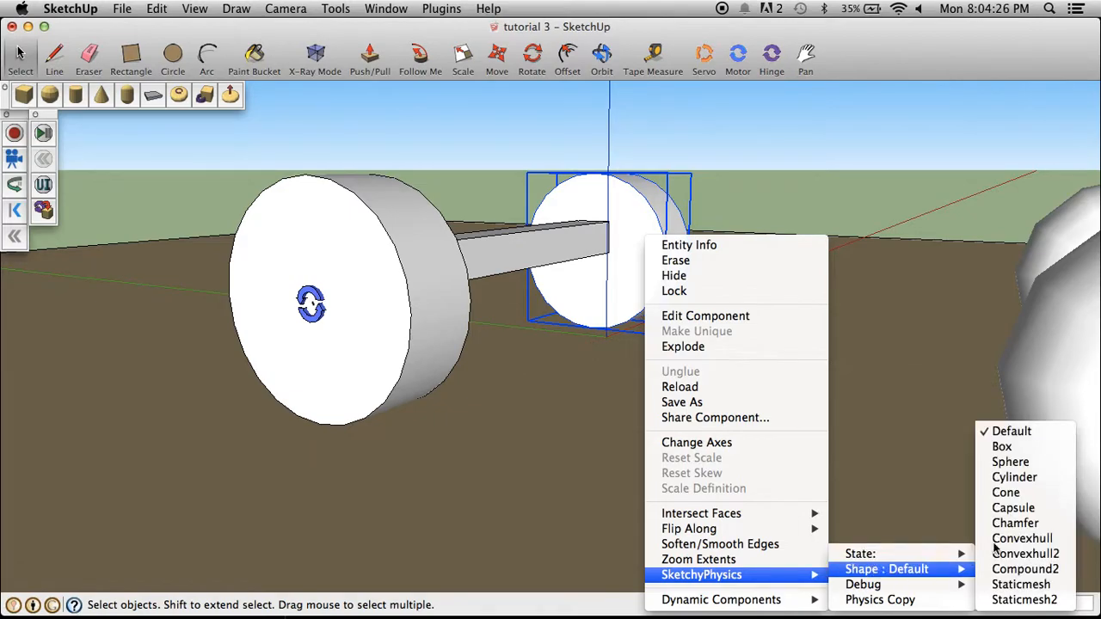
{"action": "left_click", "coordinate": [1010, 462]}
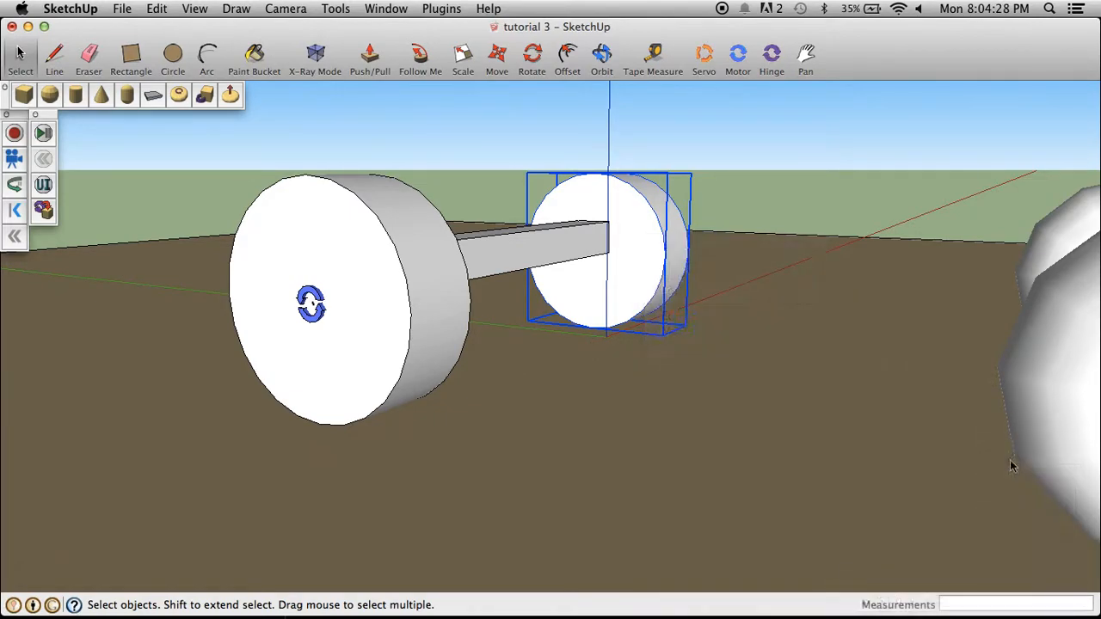
Test the sphere-shaped rear wheels in the simulation with the SP Control Panel closed, and end the run
{"action": "left_click", "coordinate": [43, 131]}
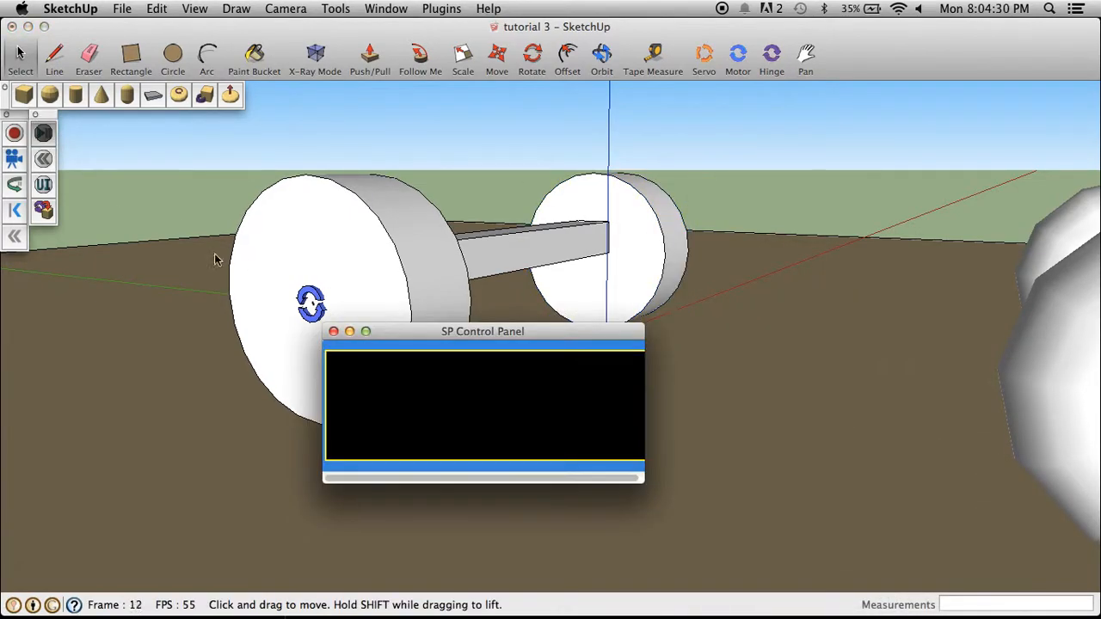
{"action": "left_click", "coordinate": [334, 332]}
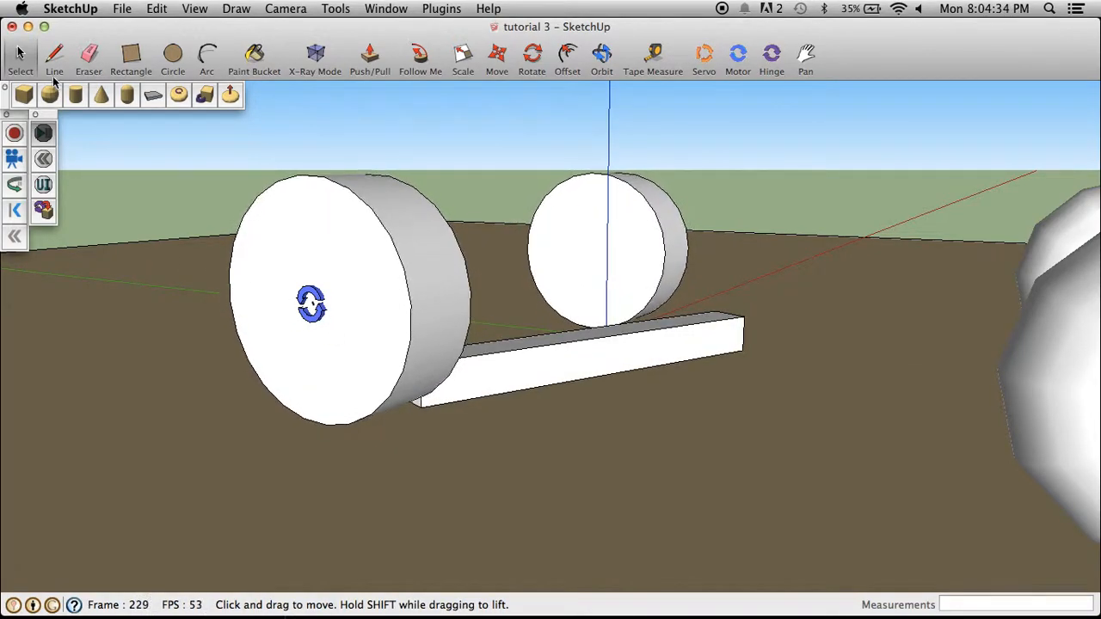
{"action": "left_click", "coordinate": [21, 54]}
Clear the static state of the near rear wheel's motor joint in its SketchyPhysics properties
{"action": "left_click", "coordinate": [311, 305]}
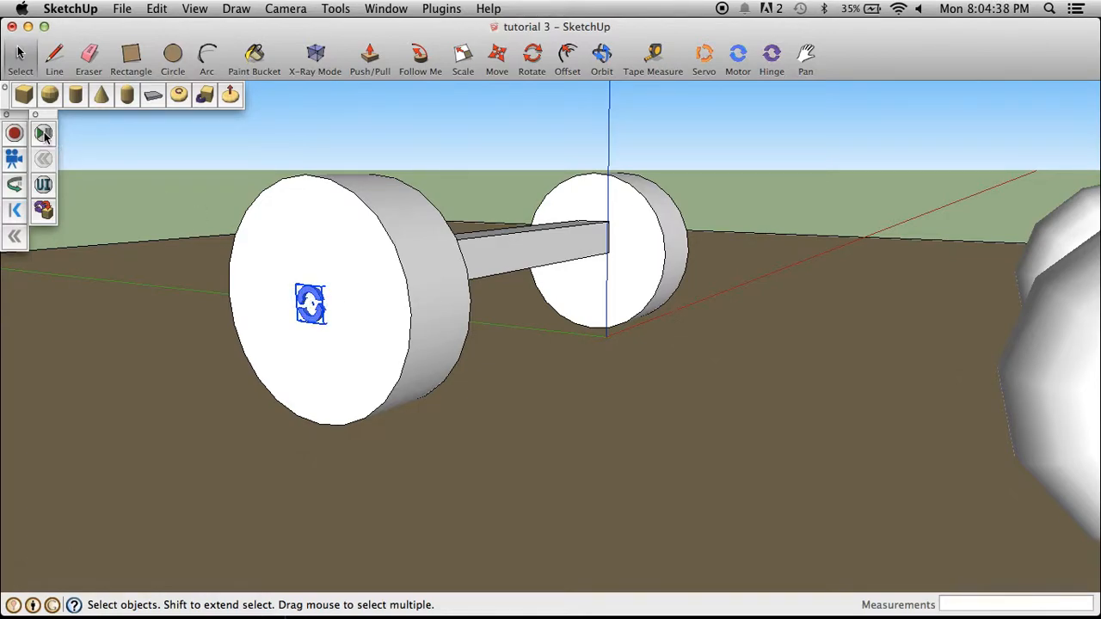
{"action": "left_click", "coordinate": [43, 184]}
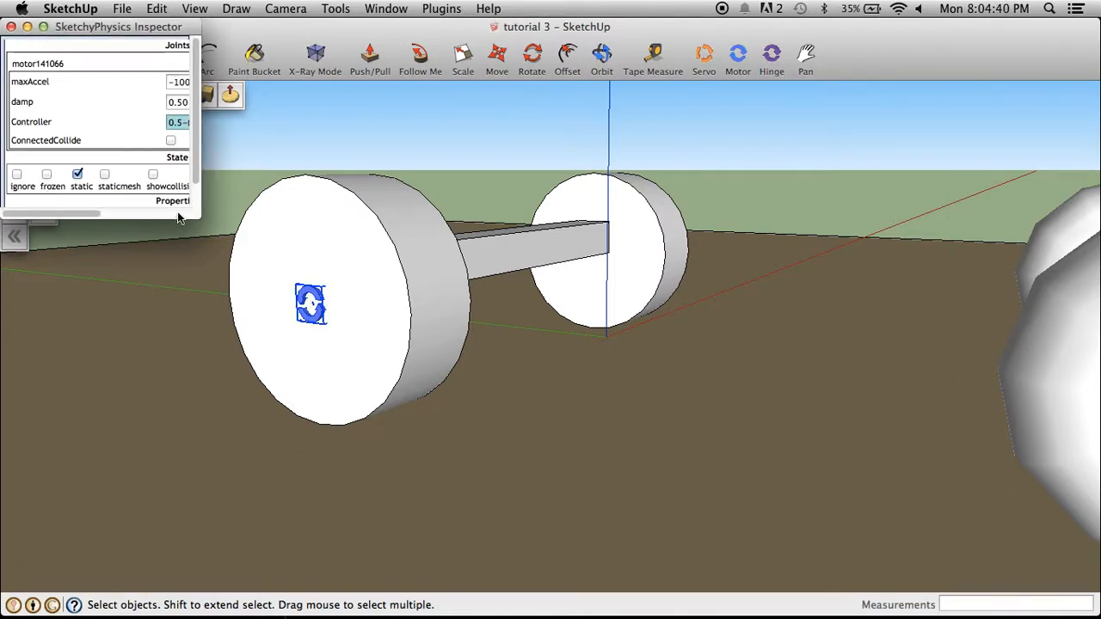
{"action": "mouse_move", "coordinate": [196, 211]}
{"action": "left_mouse_down"}
{"action": "mouse_move", "coordinate": [450, 401]}
{"action": "mouse_move", "coordinate": [423, 333]}
{"action": "left_mouse_up"}
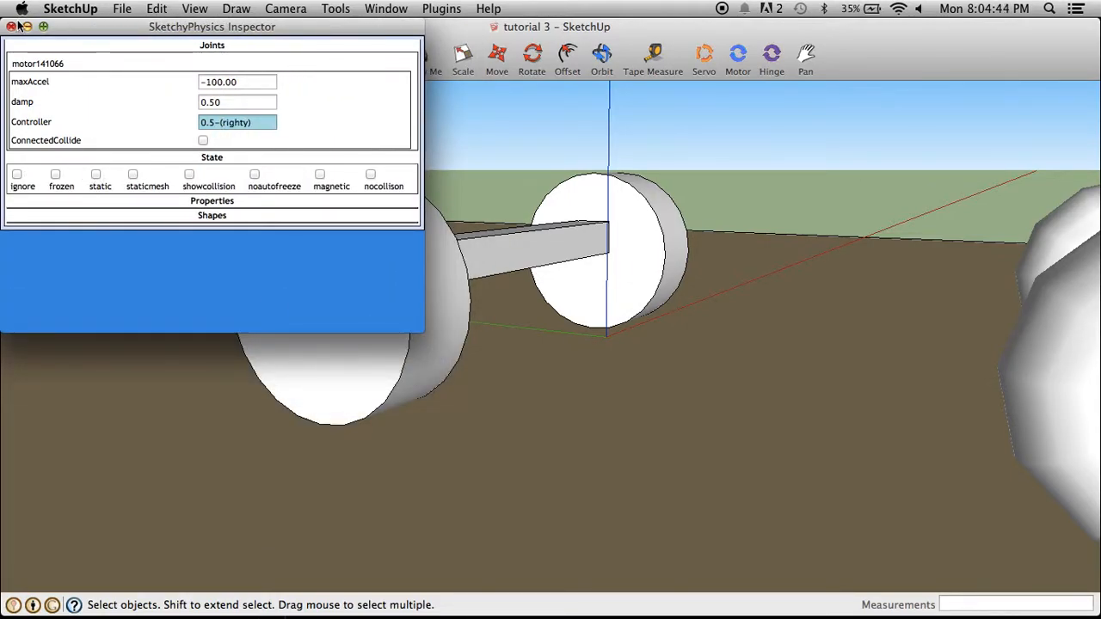
{"action": "left_click", "coordinate": [11, 27]}
Run the simulation with the SP Control Panel closed to test the rear axle, and reset it
{"action": "left_click", "coordinate": [46, 134]}
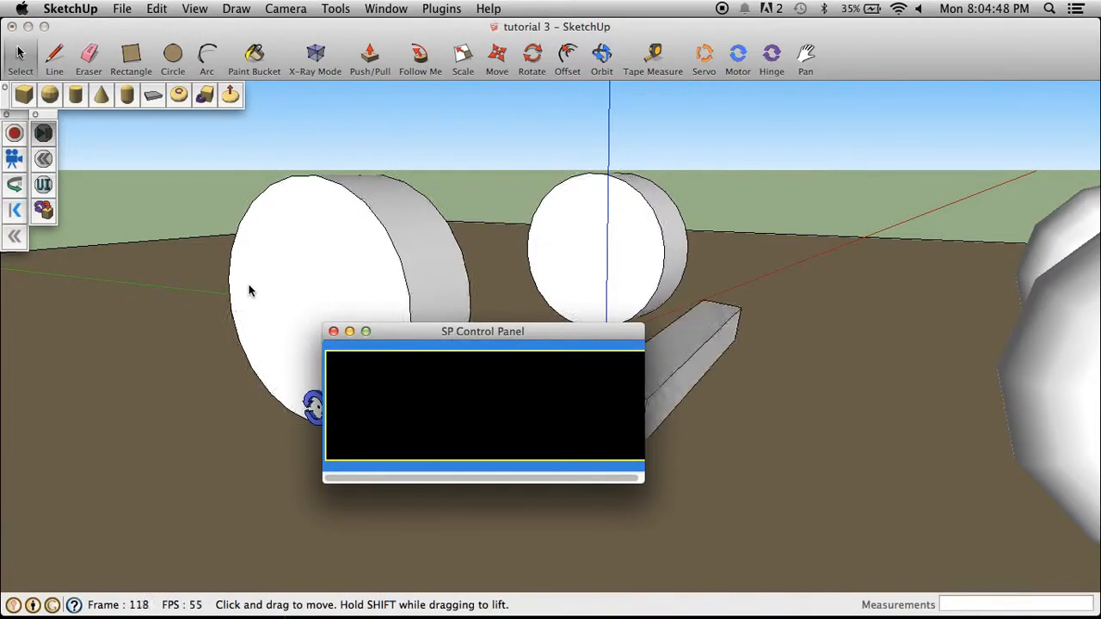
{"action": "left_click", "coordinate": [334, 332]}
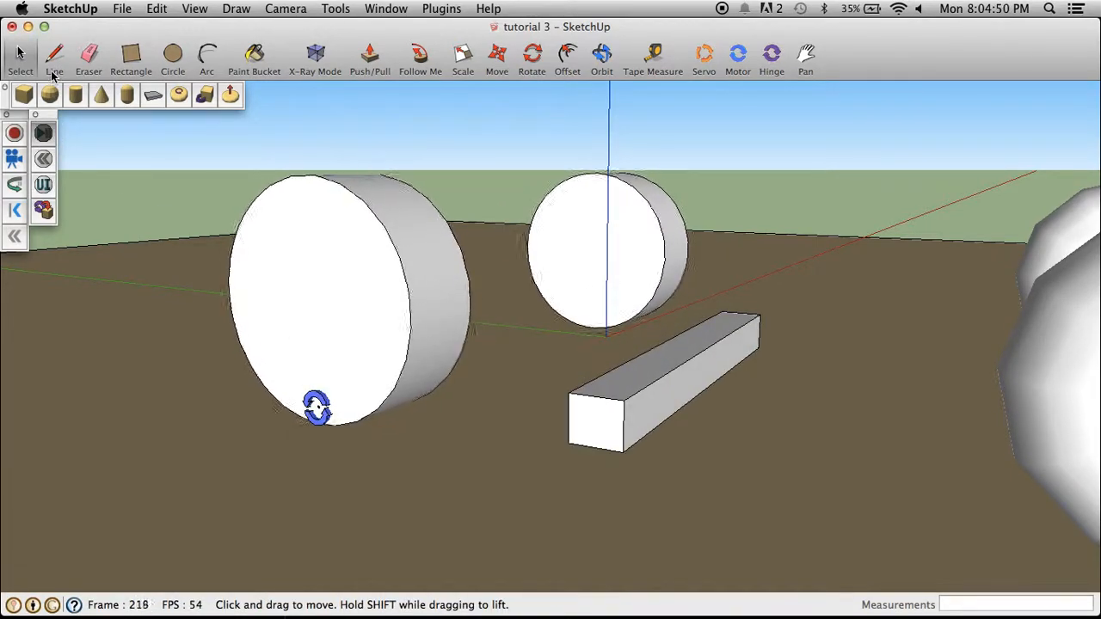
{"action": "left_click", "coordinate": [43, 158]}
Review the SketchyPhysics properties of the near rear wheel and of its motor joint
{"action": "left_click", "coordinate": [395, 266]}
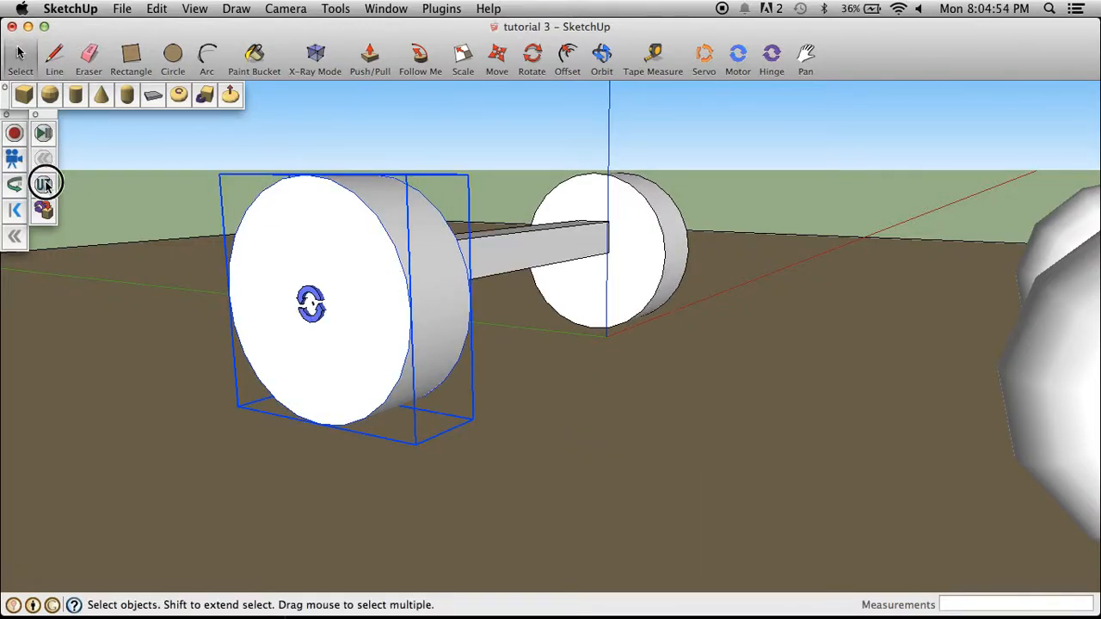
{"action": "left_click", "coordinate": [45, 183]}
{"action": "mouse_move", "coordinate": [192, 213]}
{"action": "left_mouse_down"}
{"action": "mouse_move", "coordinate": [487, 383]}
{"action": "mouse_move", "coordinate": [647, 493]}
{"action": "left_mouse_up"}
{"action": "left_click", "coordinate": [12, 27]}
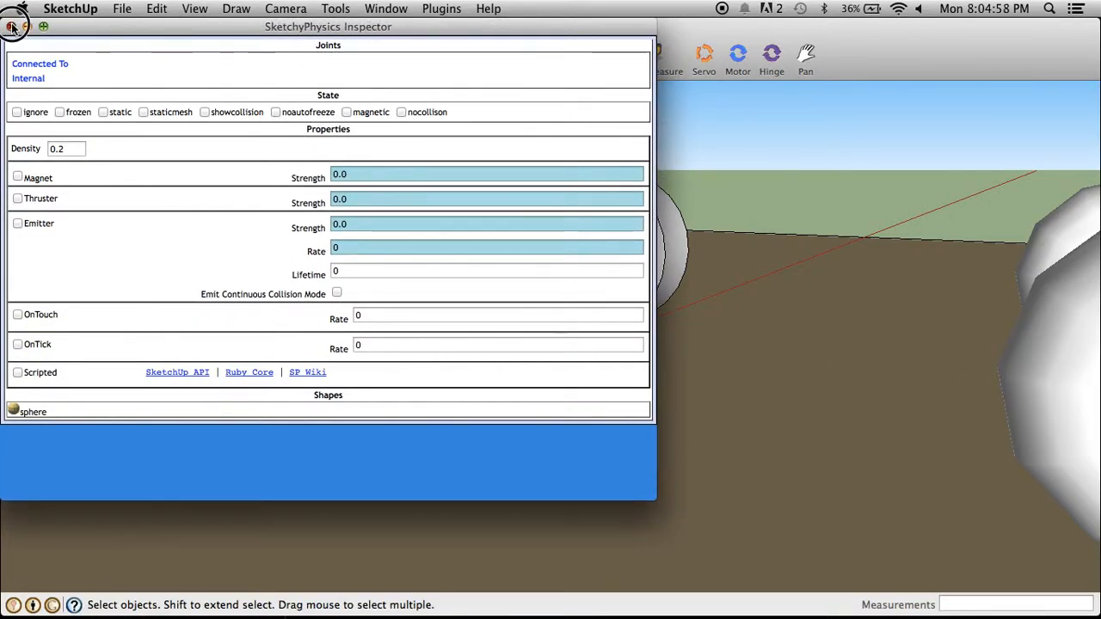
{"action": "left_click", "coordinate": [303, 299]}
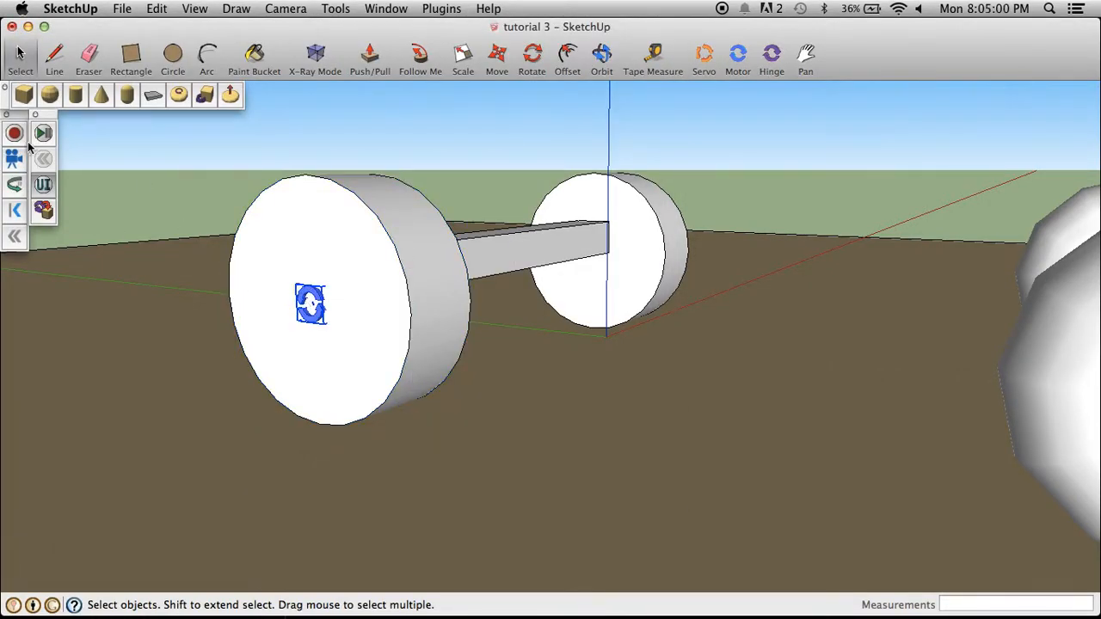
{"action": "left_click", "coordinate": [43, 185]}
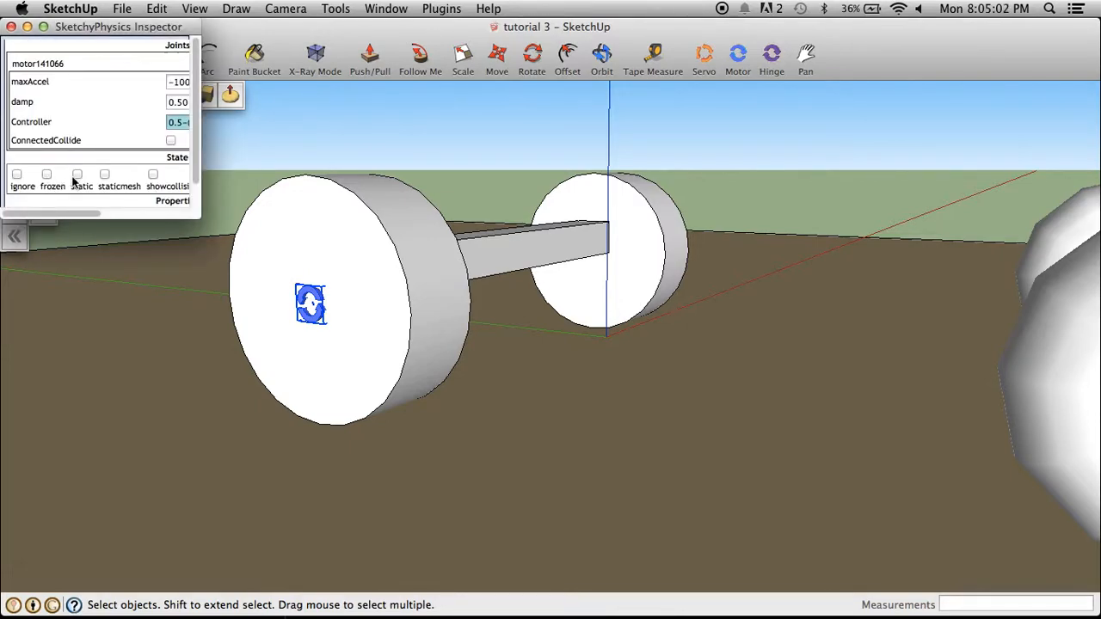
{"action": "left_click", "coordinate": [11, 27]}
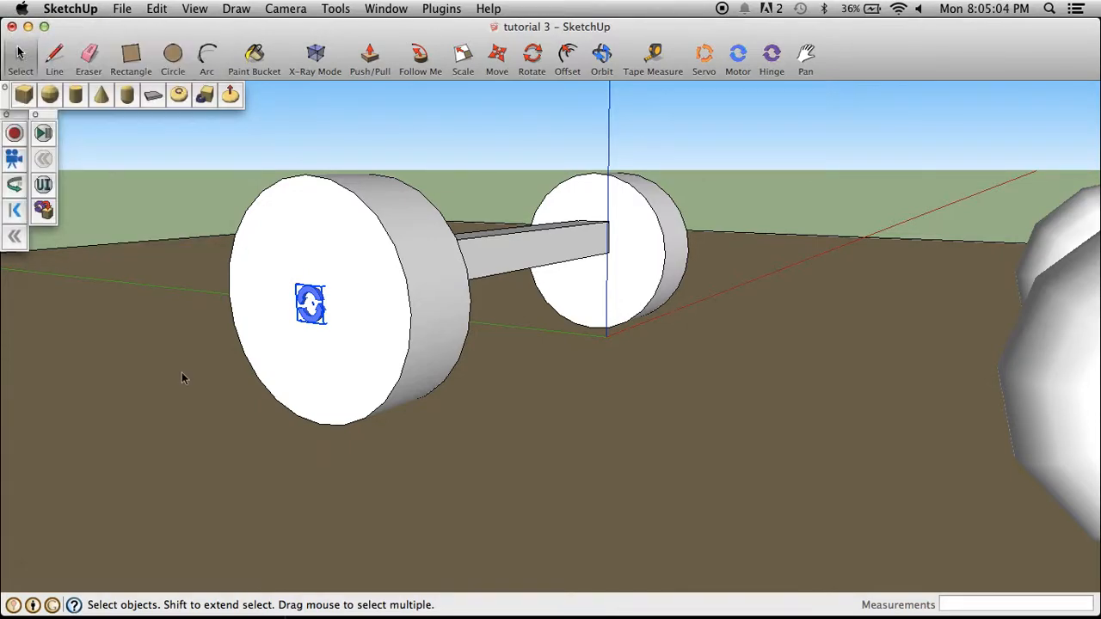
Simulate the model with both the front and rear axles in view, and reset the run
{"action": "scroll", "coordinate": [182, 377], "scroll_direction": "down", "scroll_amount": 3}
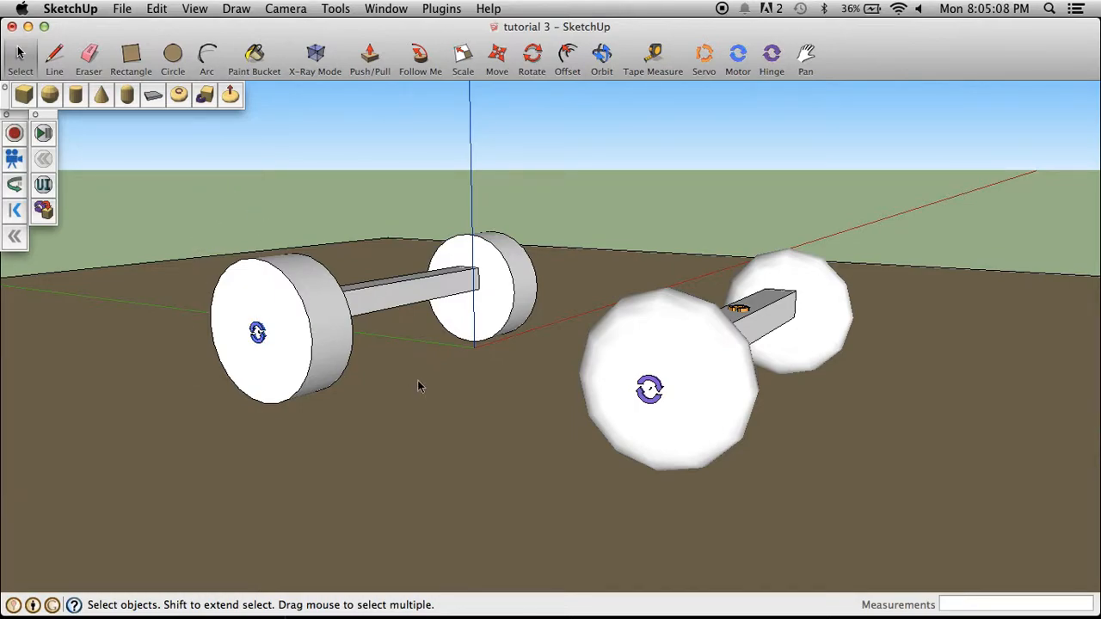
{"action": "left_click", "coordinate": [603, 54]}
{"action": "left_click_drag", "start_coordinate": [468, 242], "coordinate": [132, 305]}
{"action": "left_click_drag", "start_coordinate": [496, 320], "coordinate": [419, 319]}
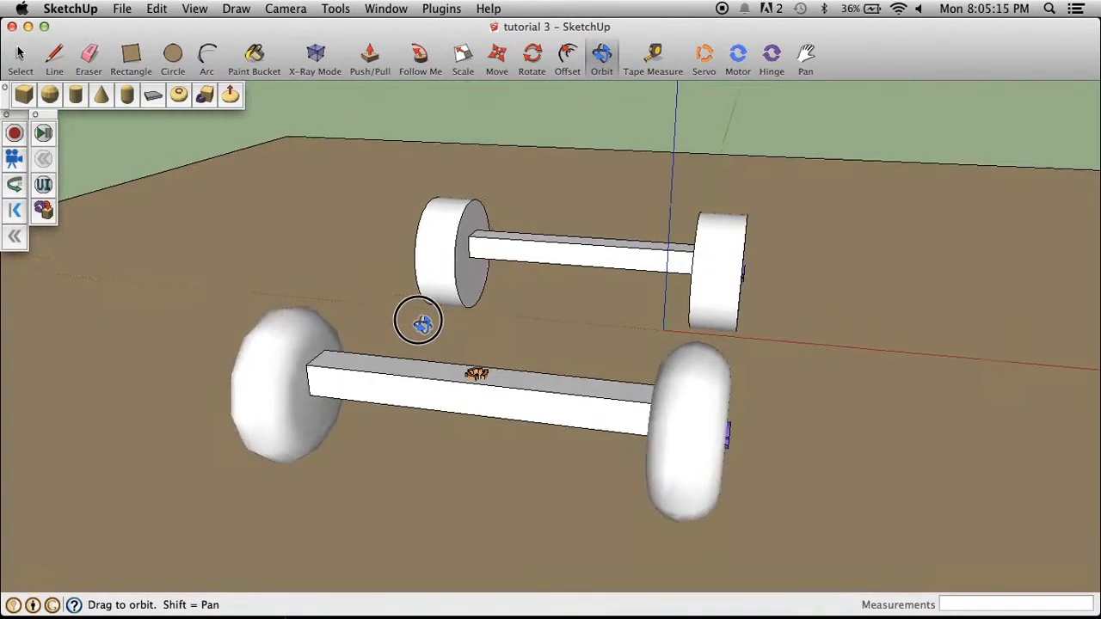
{"action": "left_click", "coordinate": [43, 133]}
{"action": "left_click_drag", "start_coordinate": [408, 324], "coordinate": [445, 558]}
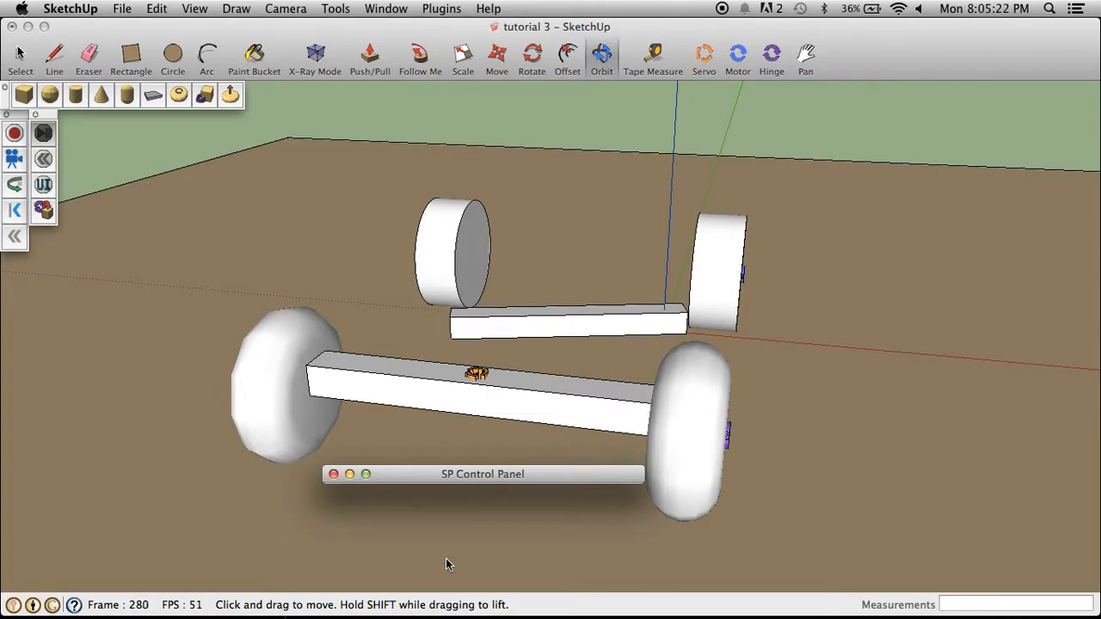
{"action": "left_click", "coordinate": [18, 54]}
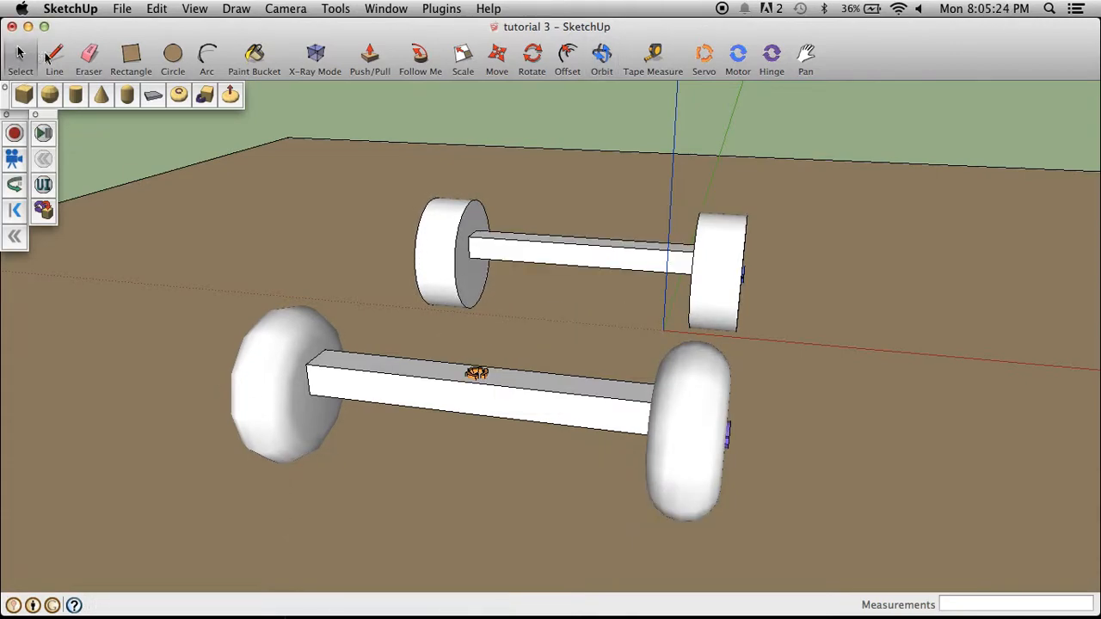
Create a physics box as the vehicle body, spanning from the rear axle beam's top to the front axle beam's top
{"action": "scroll", "coordinate": [636, 215], "scroll_direction": "up", "scroll_amount": 3}
{"action": "left_click", "coordinate": [602, 54]}
{"action": "left_click_drag", "start_coordinate": [697, 249], "coordinate": [420, 268]}
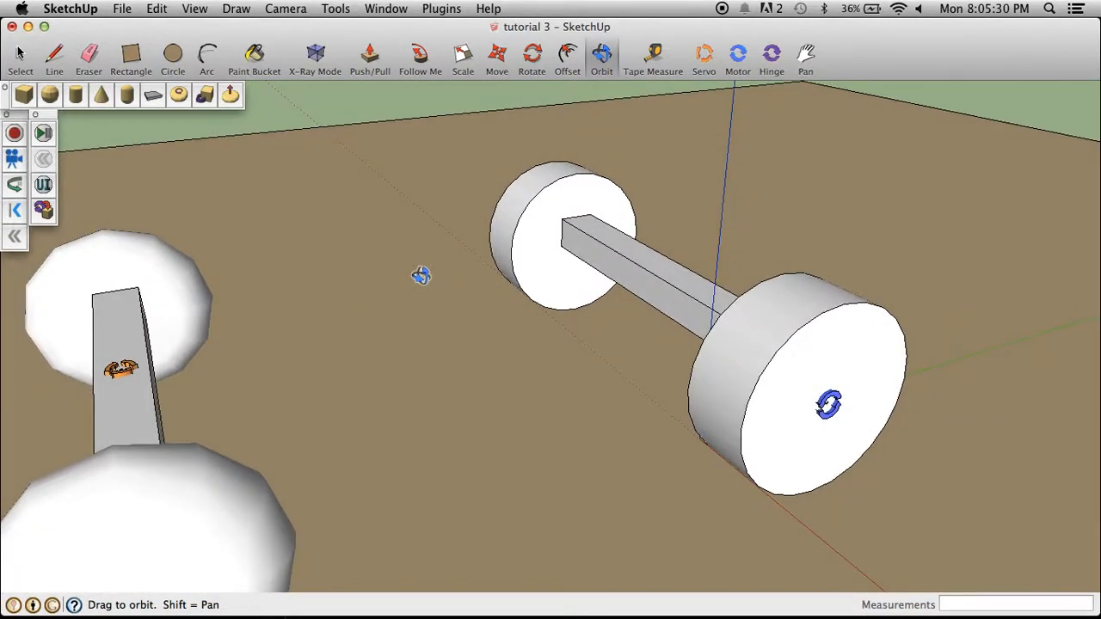
{"action": "scroll", "coordinate": [668, 221], "scroll_direction": "down", "scroll_amount": 3}
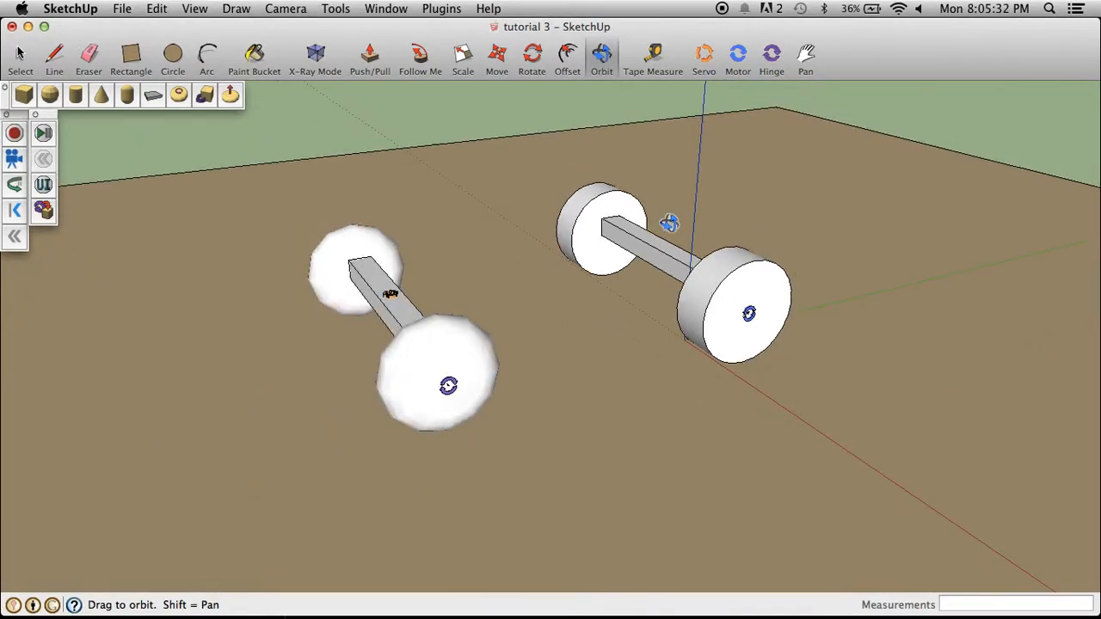
{"action": "left_click_drag", "start_coordinate": [376, 329], "coordinate": [740, 347]}
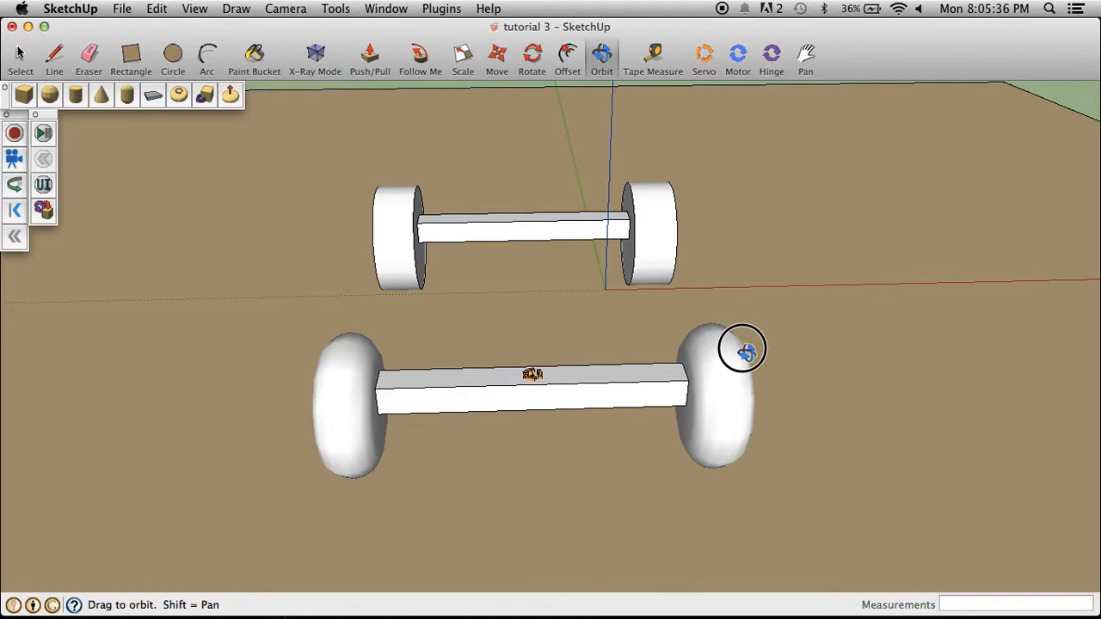
{"action": "scroll", "coordinate": [553, 218], "scroll_direction": "up", "scroll_amount": 3}
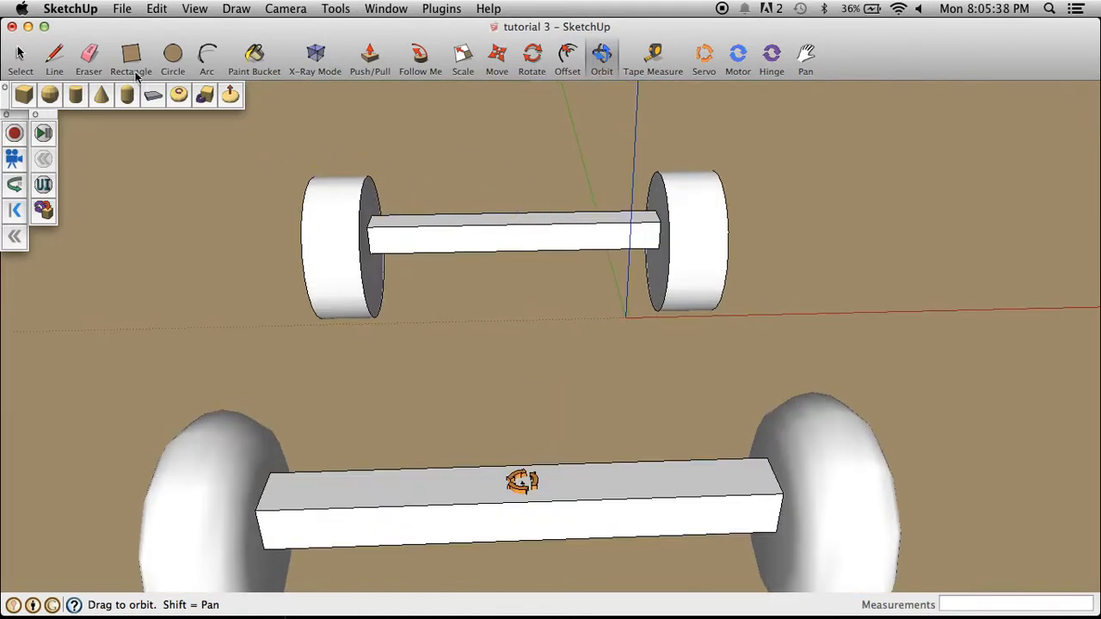
{"action": "left_click", "coordinate": [23, 96]}
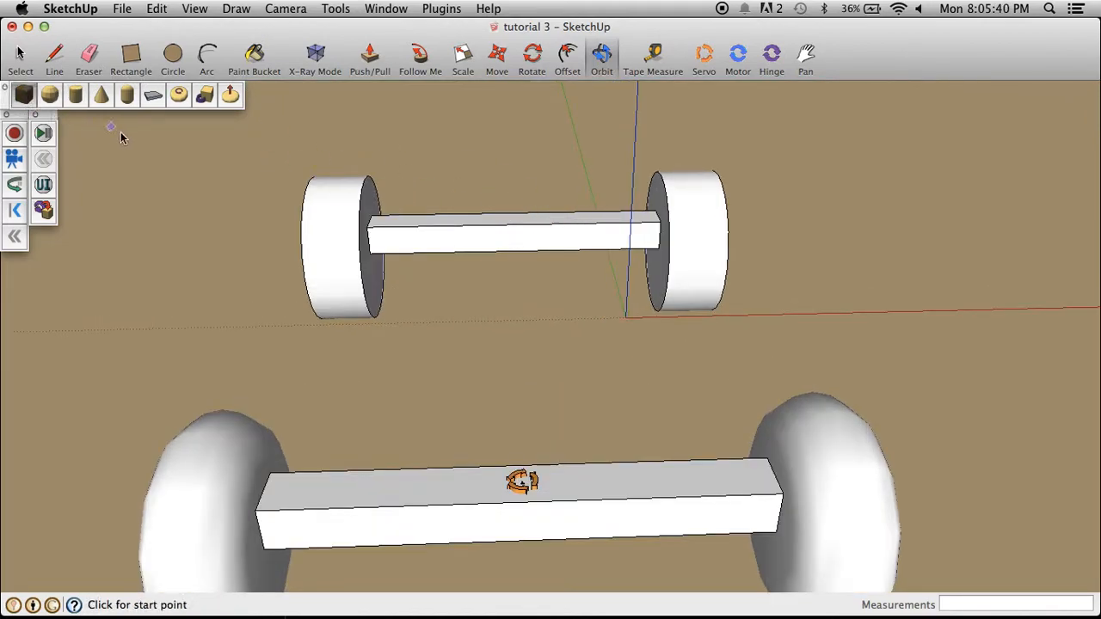
{"action": "left_click", "coordinate": [406, 218]}
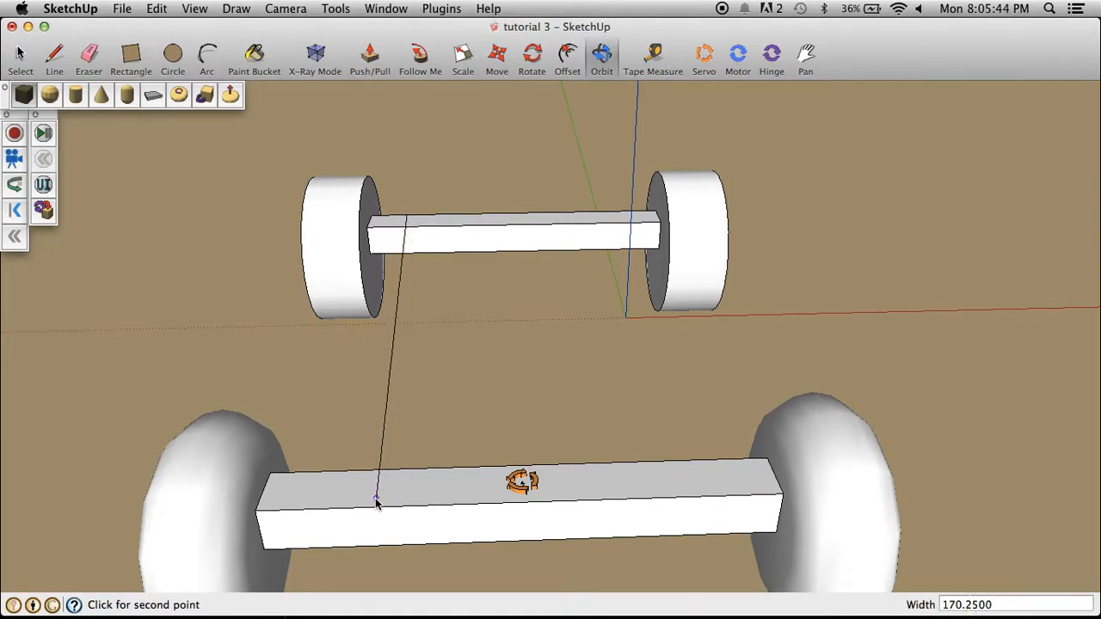
{"action": "left_click", "coordinate": [320, 512]}
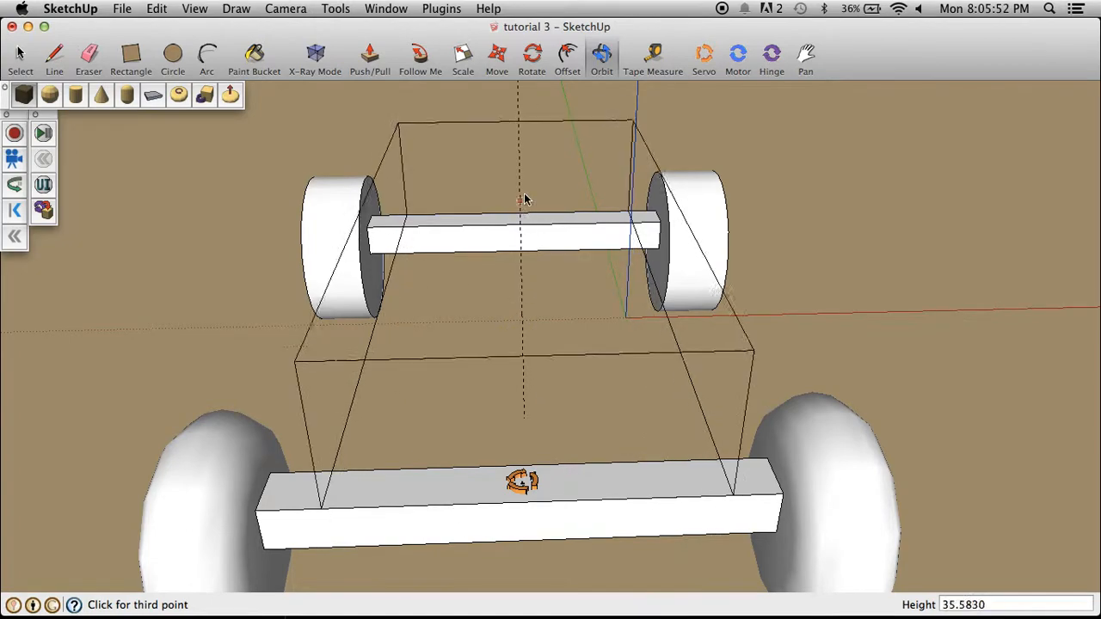
{"action": "left_click", "coordinate": [519, 131]}
Move the body box about 0.875 along the red axis to center it over the front axle beam
{"action": "scroll", "coordinate": [529, 380], "scroll_direction": "down", "scroll_amount": 3}
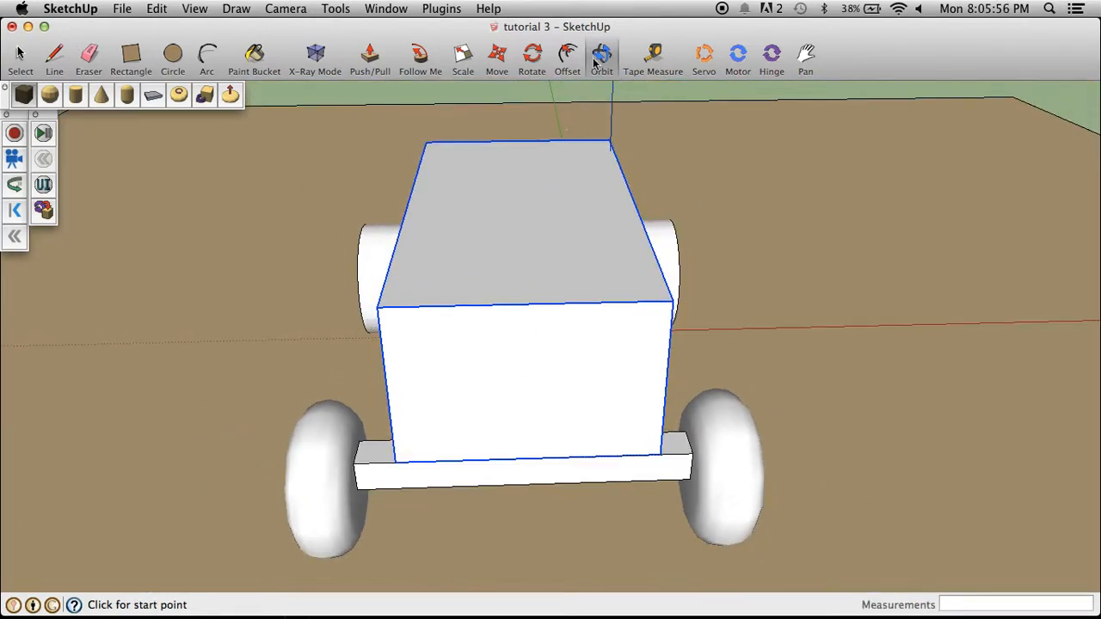
{"action": "scroll", "coordinate": [592, 384], "scroll_direction": "up", "scroll_amount": 2}
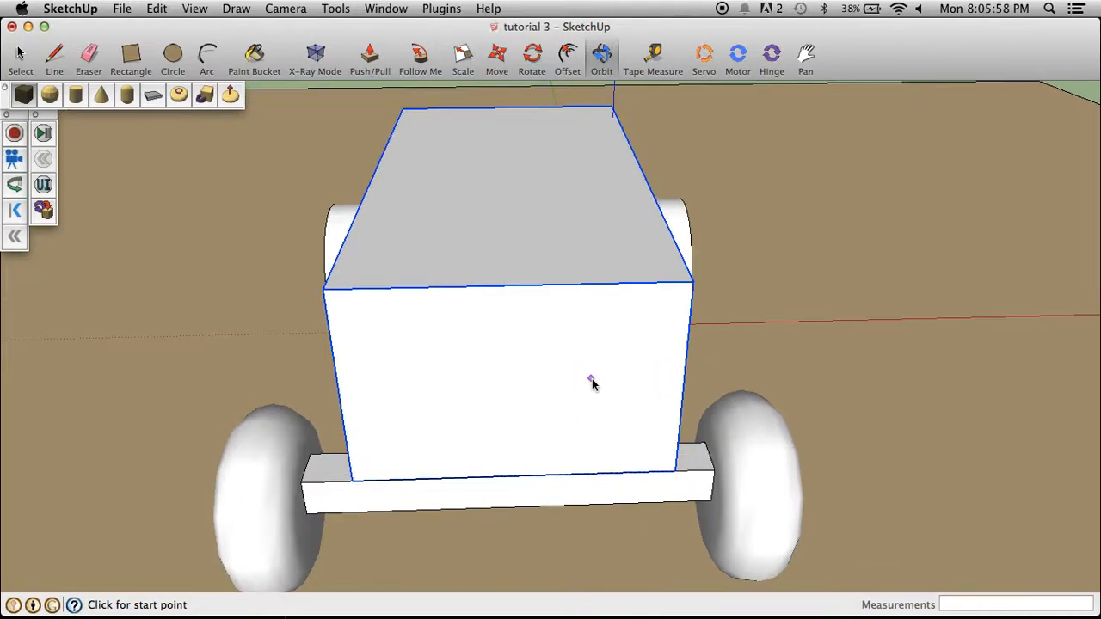
{"action": "left_click", "coordinate": [611, 69]}
{"action": "left_click_drag", "start_coordinate": [637, 384], "coordinate": [578, 318]}
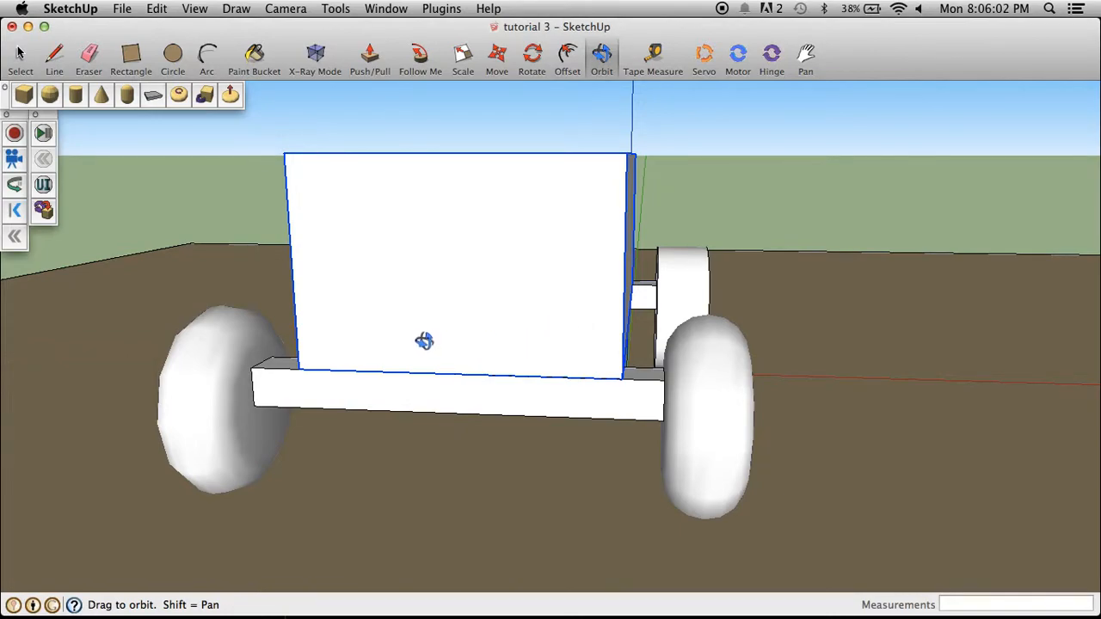
{"action": "left_click", "coordinate": [497, 54]}
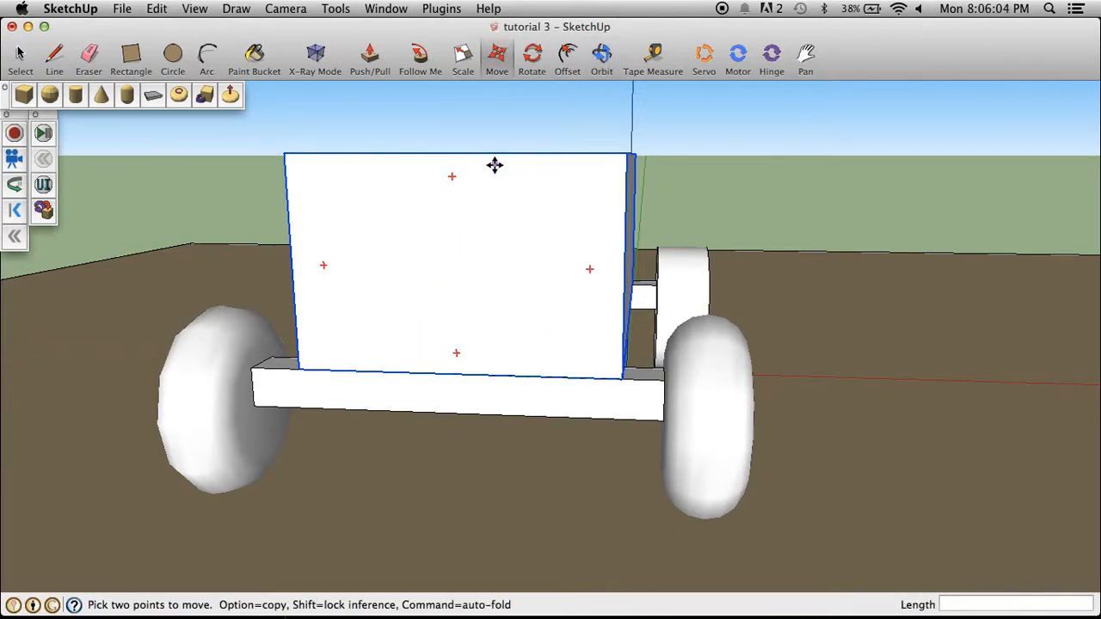
{"action": "left_click", "coordinate": [452, 153]}
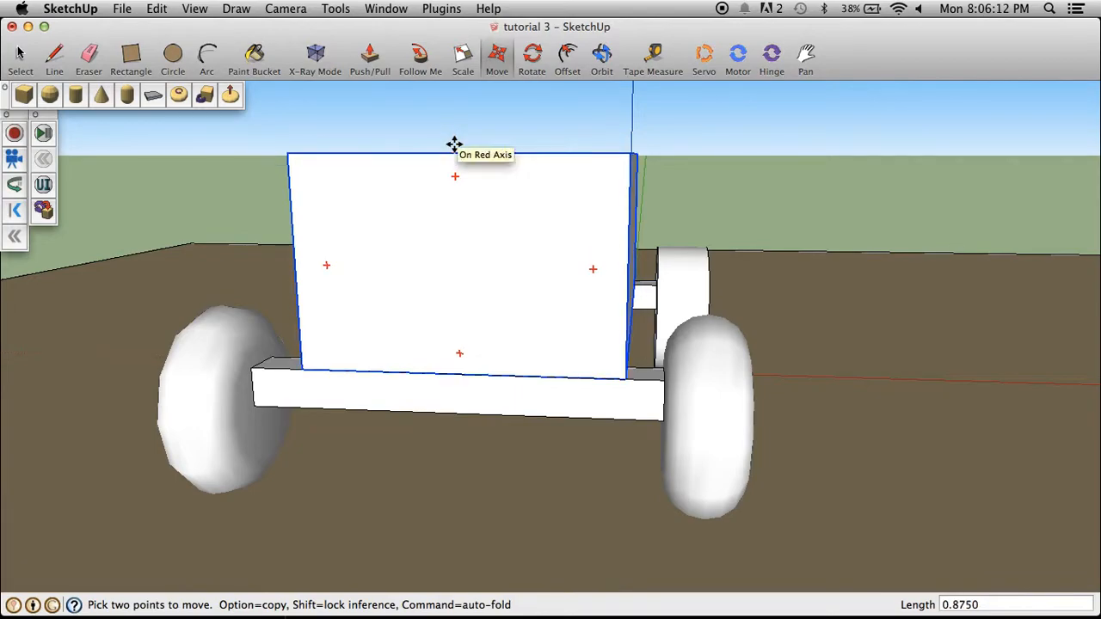
{"action": "left_click", "coordinate": [454, 143]}
Push/Pull the rear axle beam's top face up by 2.75 into the body box, and exit the beam group
{"action": "key", "text": "o"}
{"action": "left_click_drag", "start_coordinate": [445, 307], "coordinate": [54, 383]}
{"action": "left_click_drag", "start_coordinate": [565, 255], "coordinate": [180, 246]}
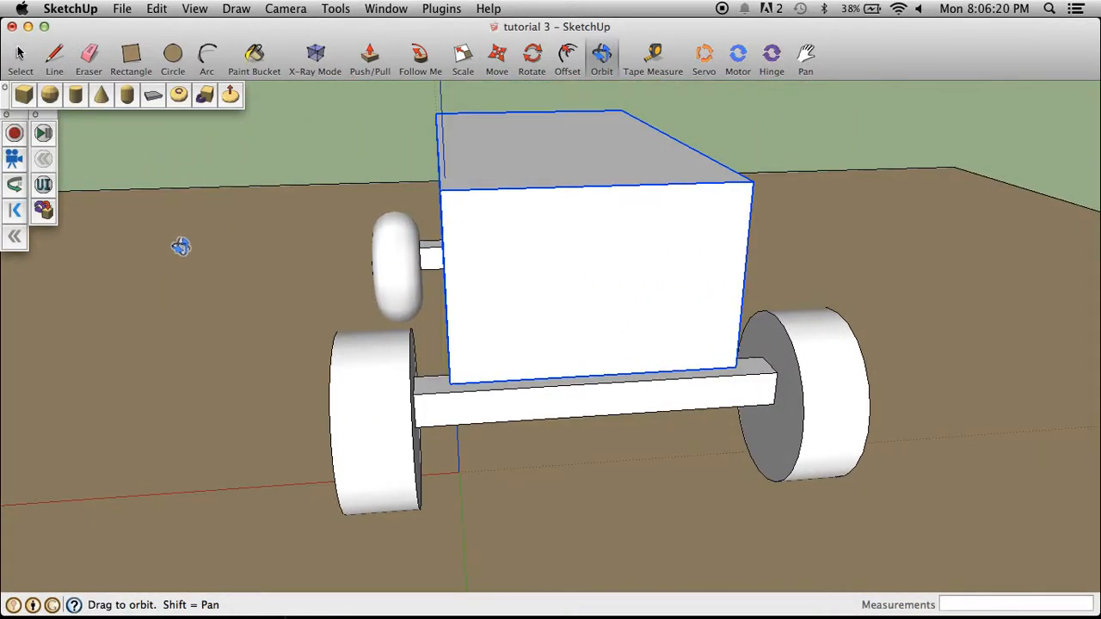
{"action": "scroll", "coordinate": [589, 384], "scroll_direction": "up", "scroll_amount": 3}
{"action": "scroll", "coordinate": [589, 384], "scroll_direction": "up", "scroll_amount": 1}
{"action": "left_click_drag", "start_coordinate": [588, 383], "coordinate": [492, 366]}
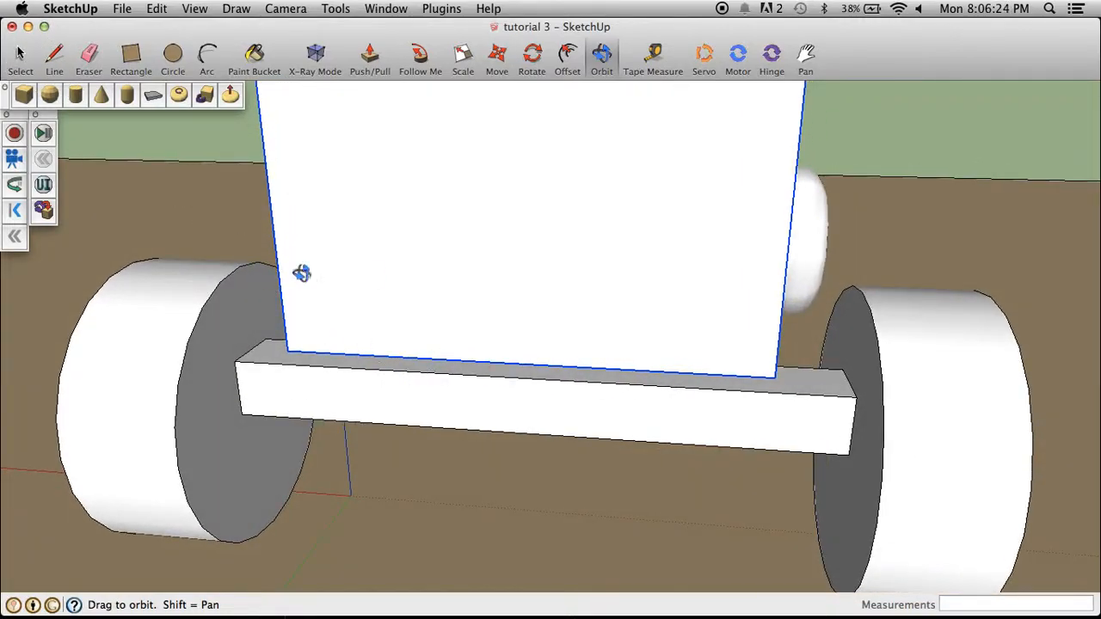
{"action": "left_click", "coordinate": [19, 53]}
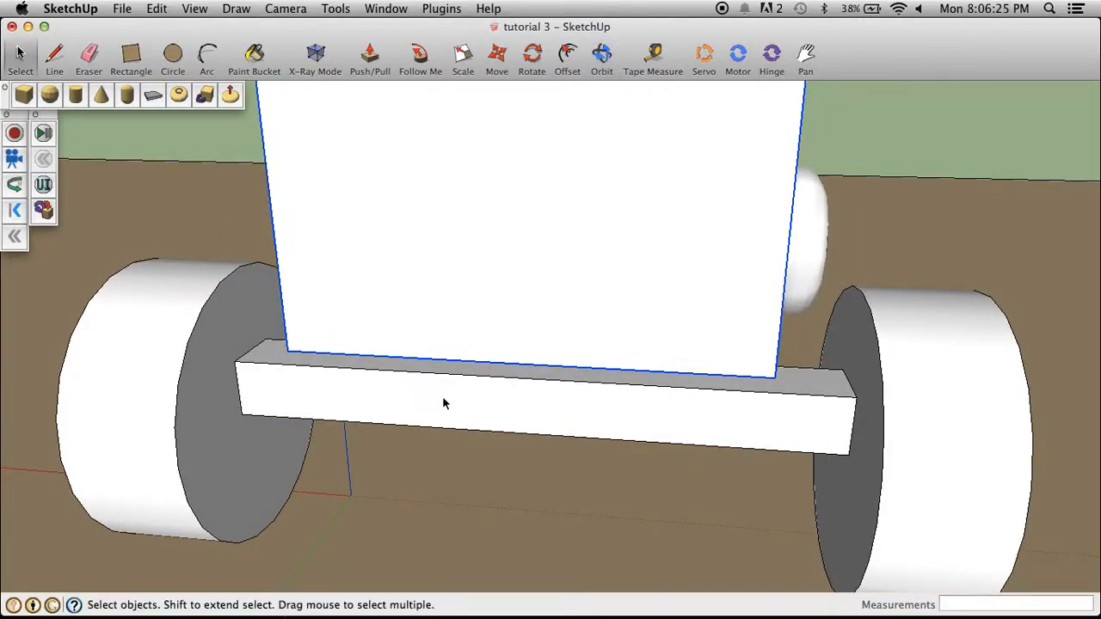
{"action": "double_click", "coordinate": [504, 399]}
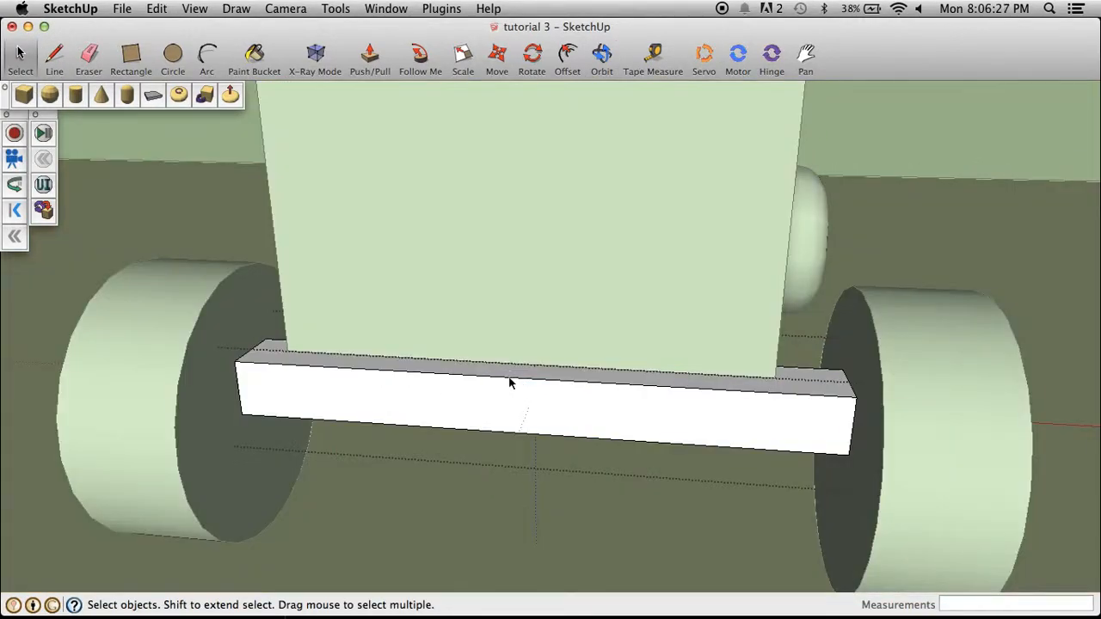
{"action": "left_click", "coordinate": [370, 56]}
{"action": "left_click", "coordinate": [594, 384]}
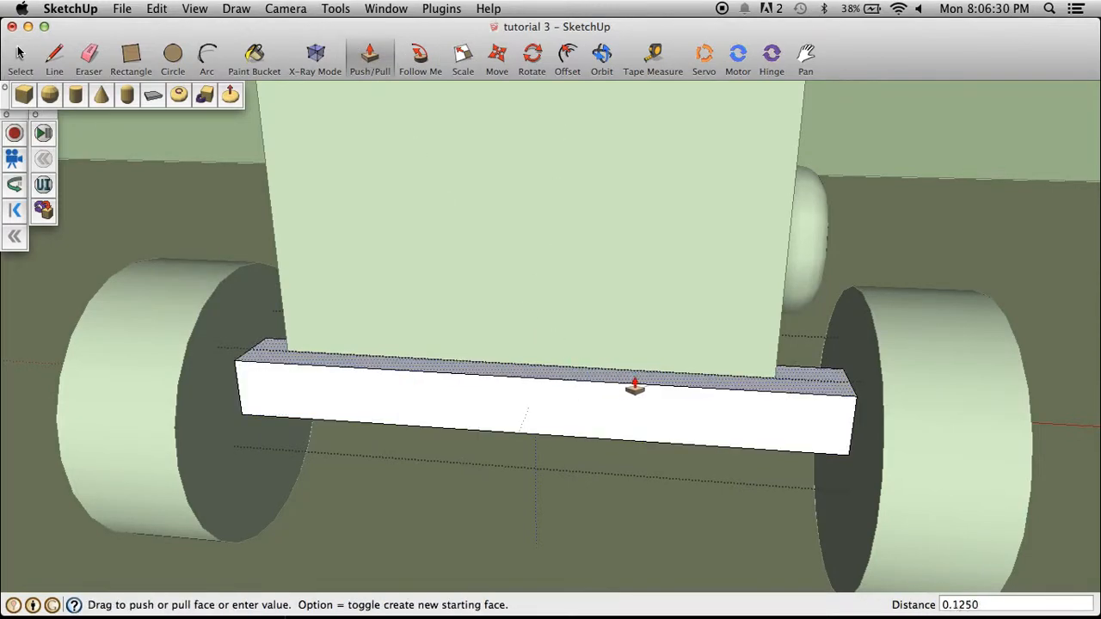
{"action": "left_click", "coordinate": [656, 381]}
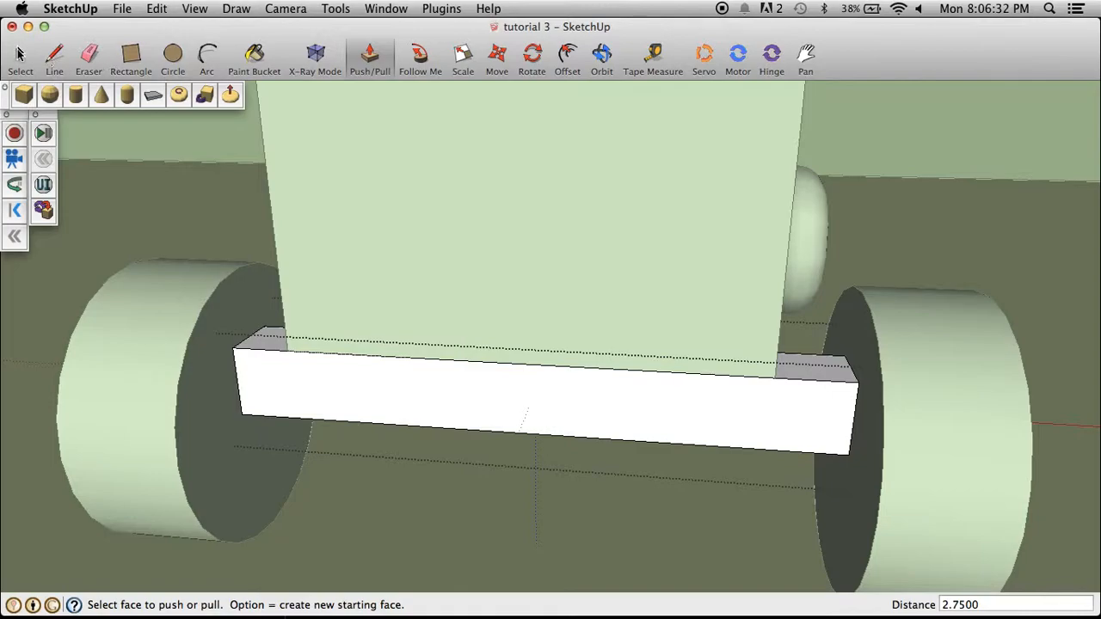
{"action": "left_click", "coordinate": [20, 55]}
{"action": "left_click", "coordinate": [168, 121]}
Examine the assembled body, axles and wheels from several sides and distances
{"action": "left_click", "coordinate": [602, 56]}
{"action": "left_click_drag", "start_coordinate": [370, 244], "coordinate": [804, 290]}
{"action": "scroll", "coordinate": [805, 291], "scroll_direction": "down", "scroll_amount": 5}
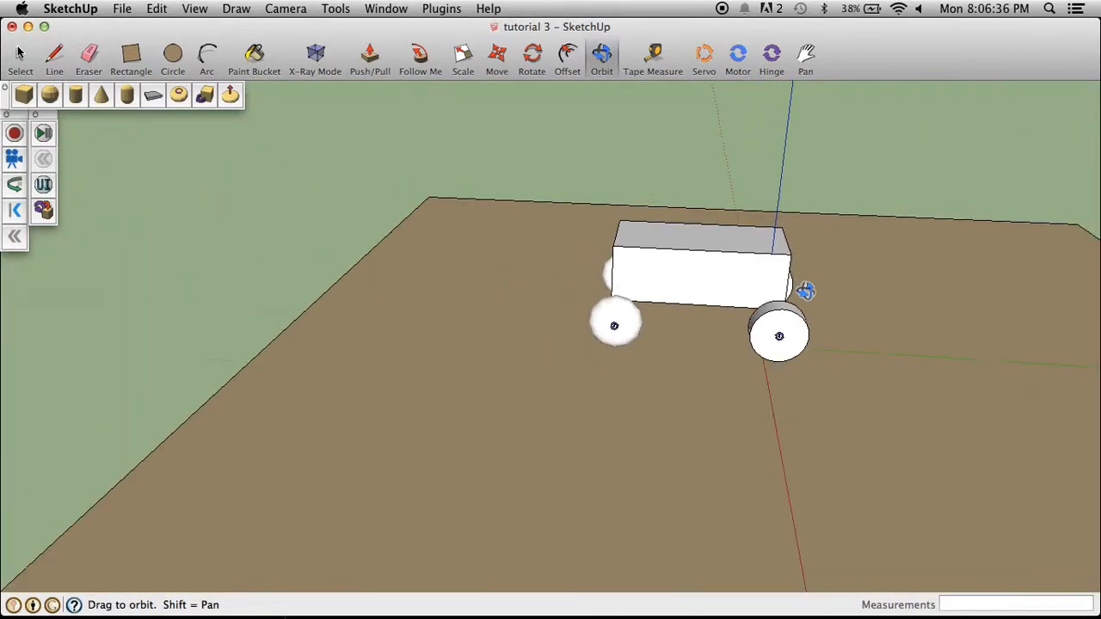
{"action": "scroll", "coordinate": [805, 291], "scroll_direction": "down", "scroll_amount": 3}
{"action": "scroll", "coordinate": [806, 291], "scroll_direction": "up", "scroll_amount": 5}
{"action": "scroll", "coordinate": [805, 291], "scroll_direction": "down", "scroll_amount": 5}
{"action": "scroll", "coordinate": [805, 291], "scroll_direction": "up", "scroll_amount": 1}
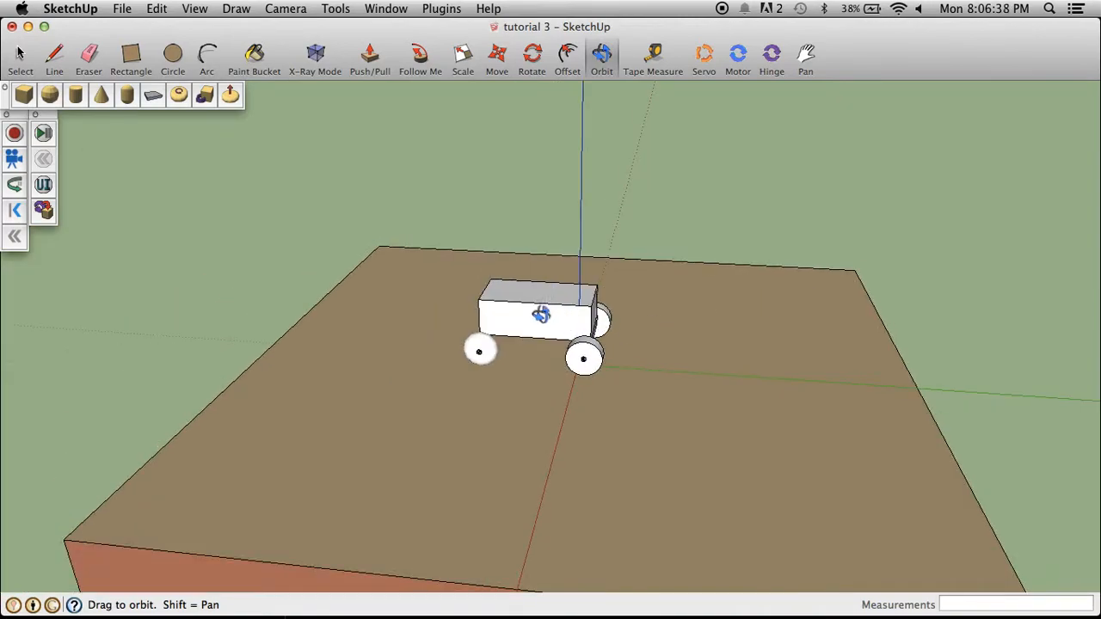
{"action": "scroll", "coordinate": [484, 310], "scroll_direction": "up", "scroll_amount": 5}
{"action": "left_click_drag", "start_coordinate": [485, 310], "coordinate": [880, 289]}
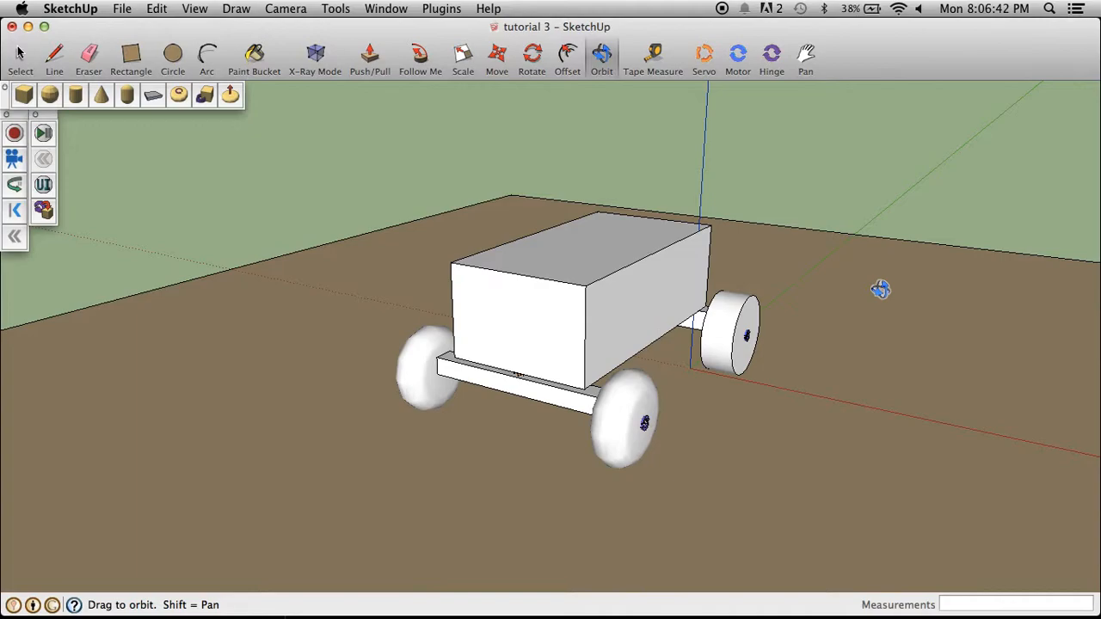
Group the front axle's servo, the body box, the rear axle beam and both rear wheel motors together
{"action": "scroll", "coordinate": [703, 374], "scroll_direction": "up", "scroll_amount": 3}
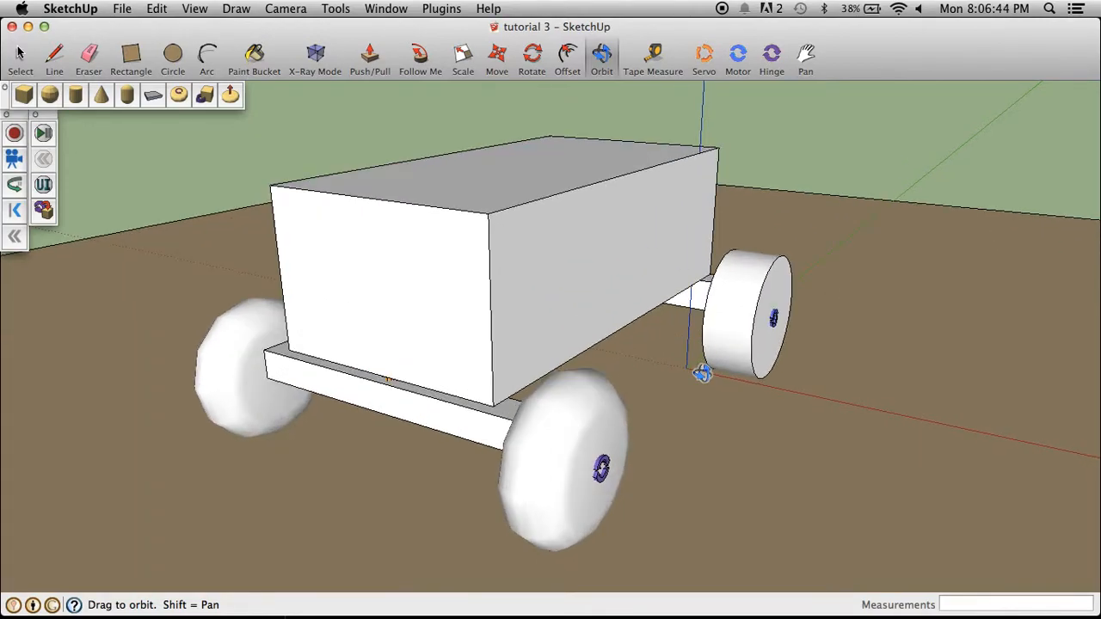
{"action": "left_click_drag", "start_coordinate": [579, 293], "coordinate": [714, 247]}
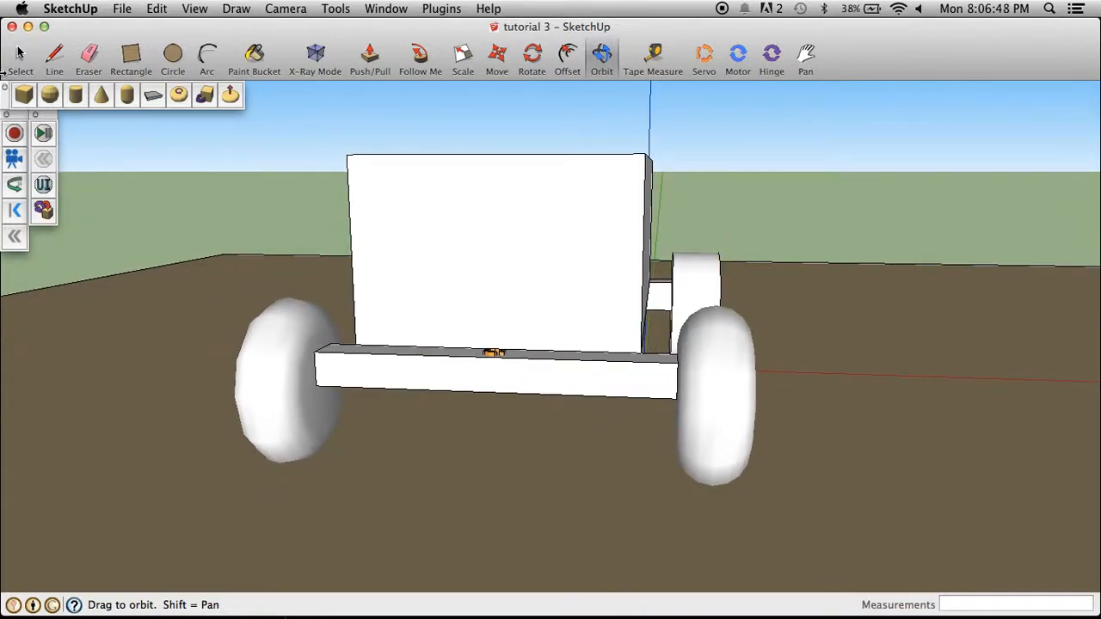
{"action": "left_click", "coordinate": [24, 54]}
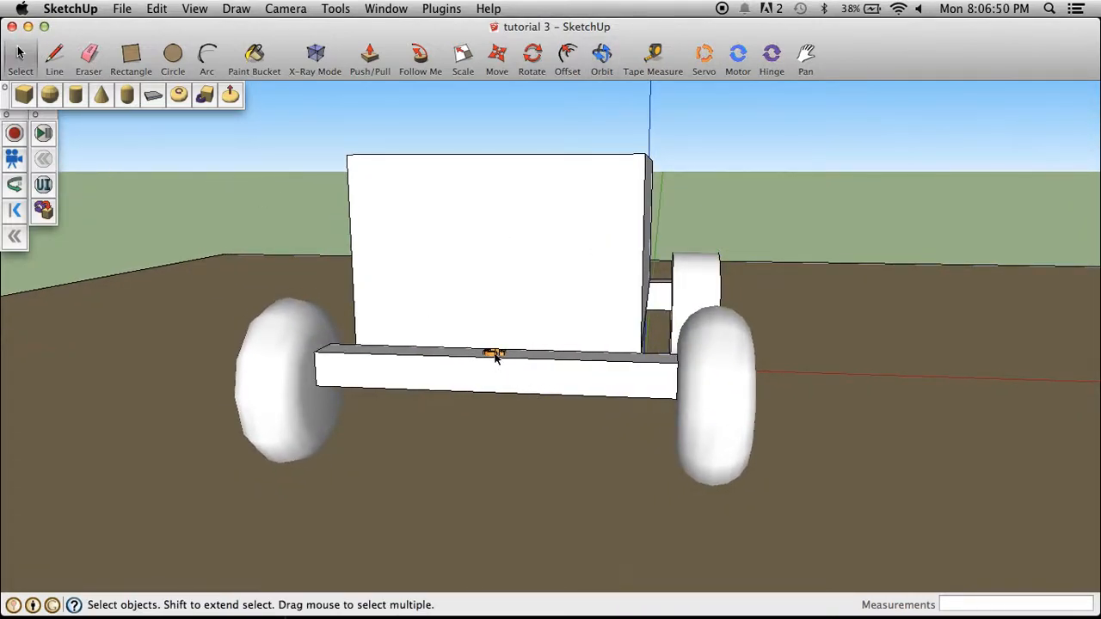
{"action": "left_click", "coordinate": [493, 355]}
{"action": "left_click", "coordinate": [514, 294], "text": "shift"}
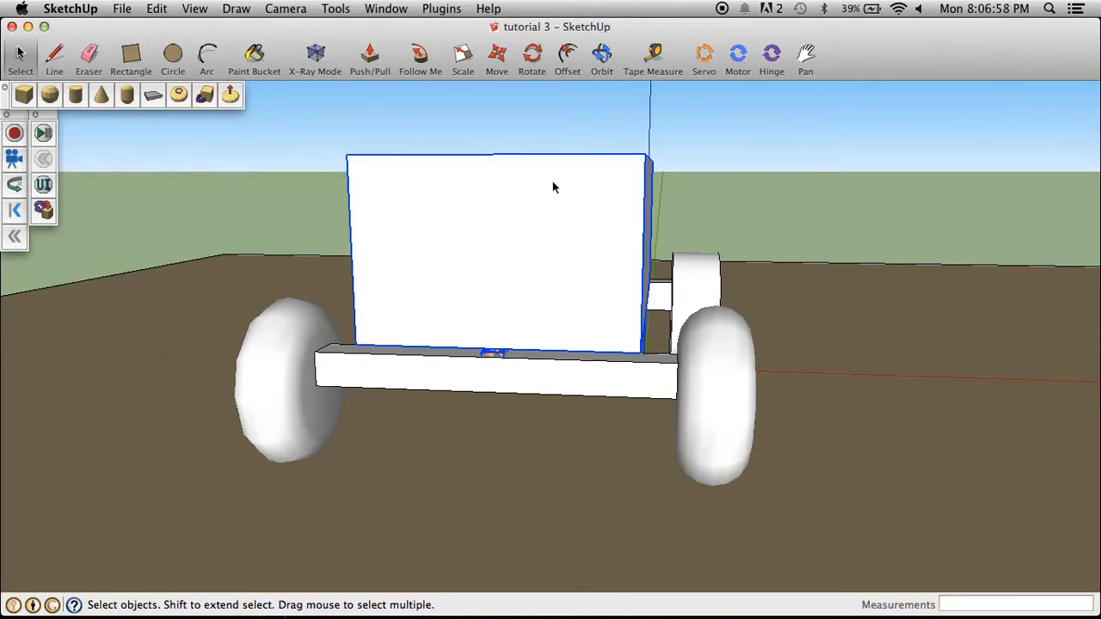
{"action": "left_click", "coordinate": [606, 55]}
{"action": "left_click_drag", "start_coordinate": [681, 246], "coordinate": [421, 279]}
{"action": "left_click", "coordinate": [19, 55]}
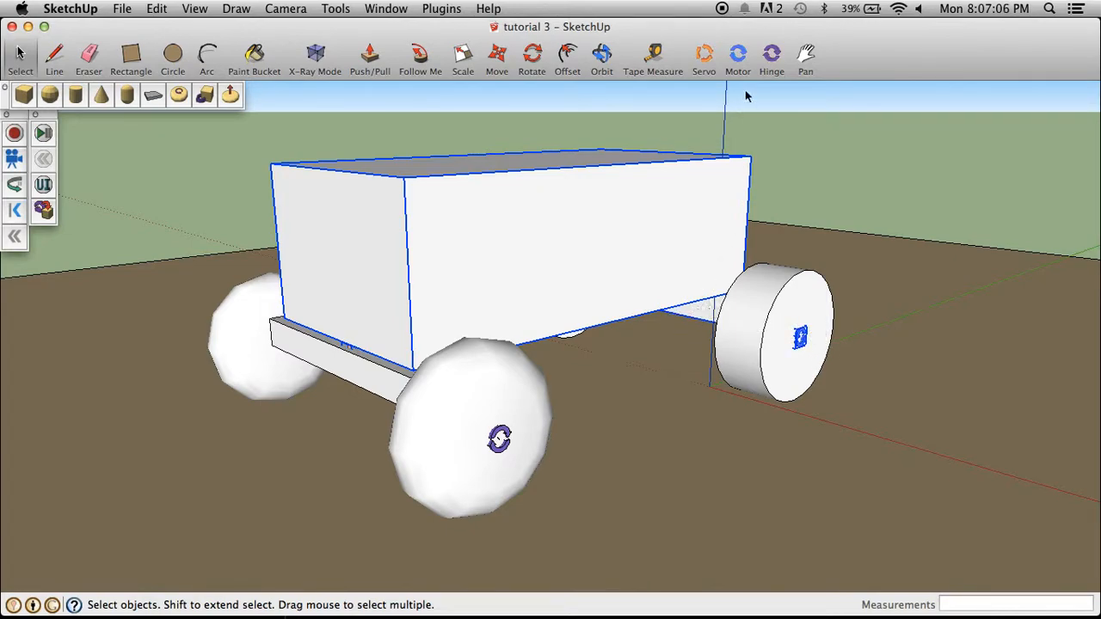
{"action": "left_click", "coordinate": [602, 55]}
{"action": "left_click_drag", "start_coordinate": [302, 290], "coordinate": [804, 289]}
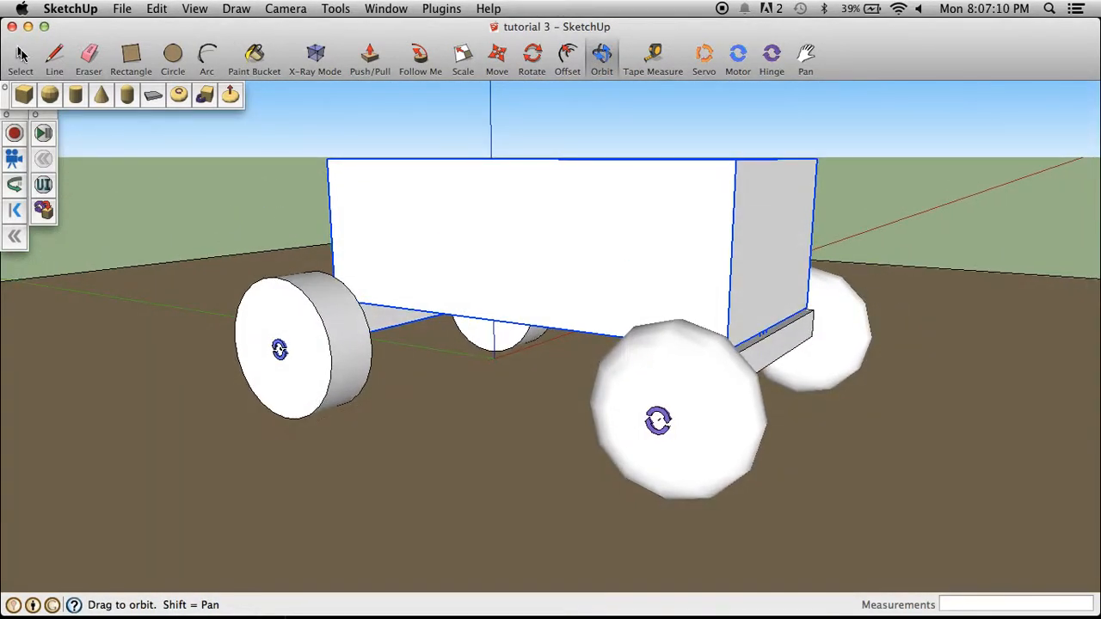
{"action": "left_click", "coordinate": [20, 53]}
{"action": "left_click", "coordinate": [277, 347], "text": "shift"}
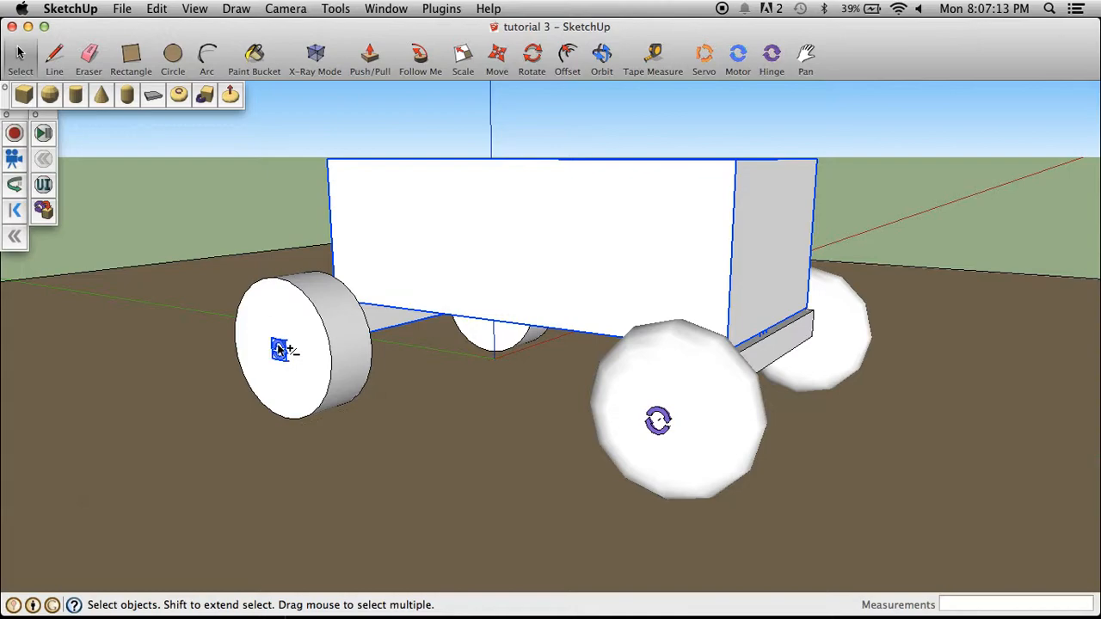
{"action": "right_click", "coordinate": [548, 263]}
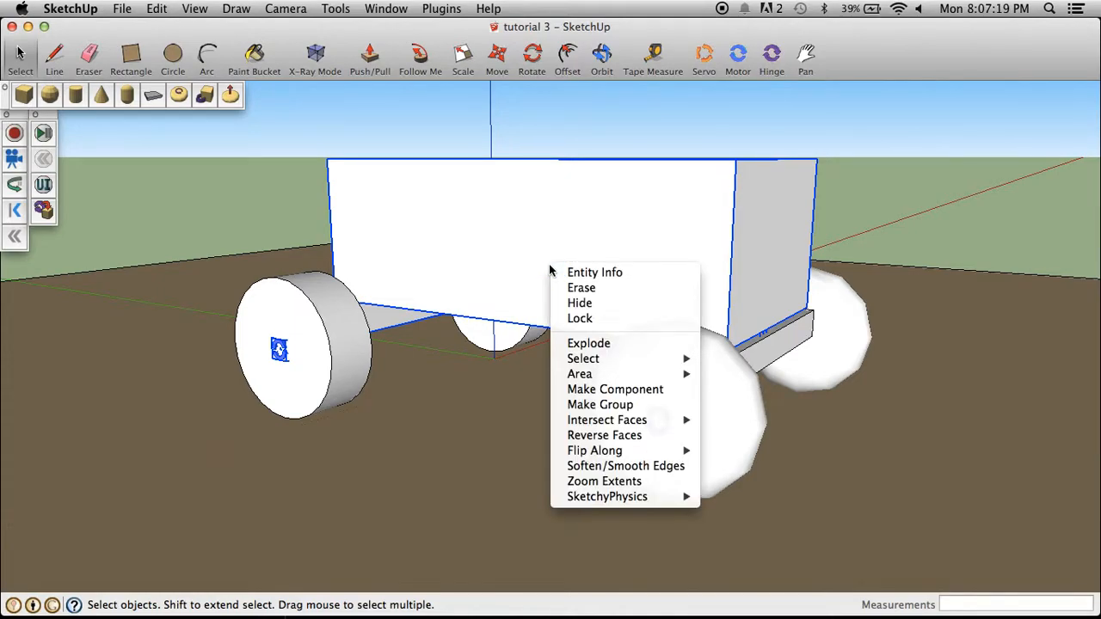
{"action": "left_click", "coordinate": [600, 405]}
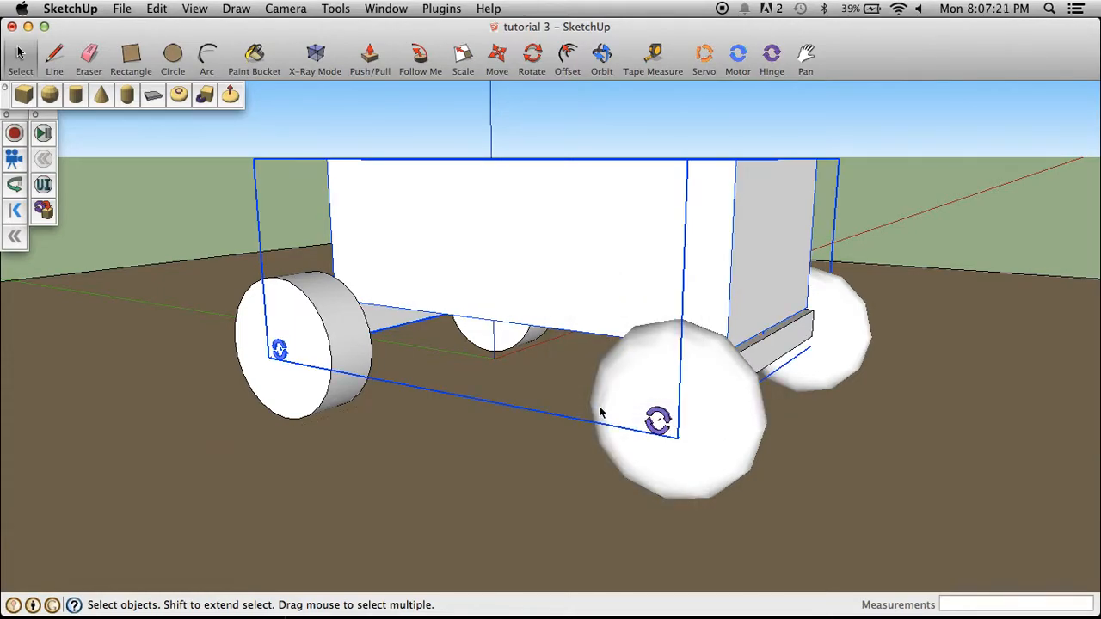
Check the new body group's state and physics properties in the SketchyPhysics Inspector
{"action": "right_click", "coordinate": [497, 271]}
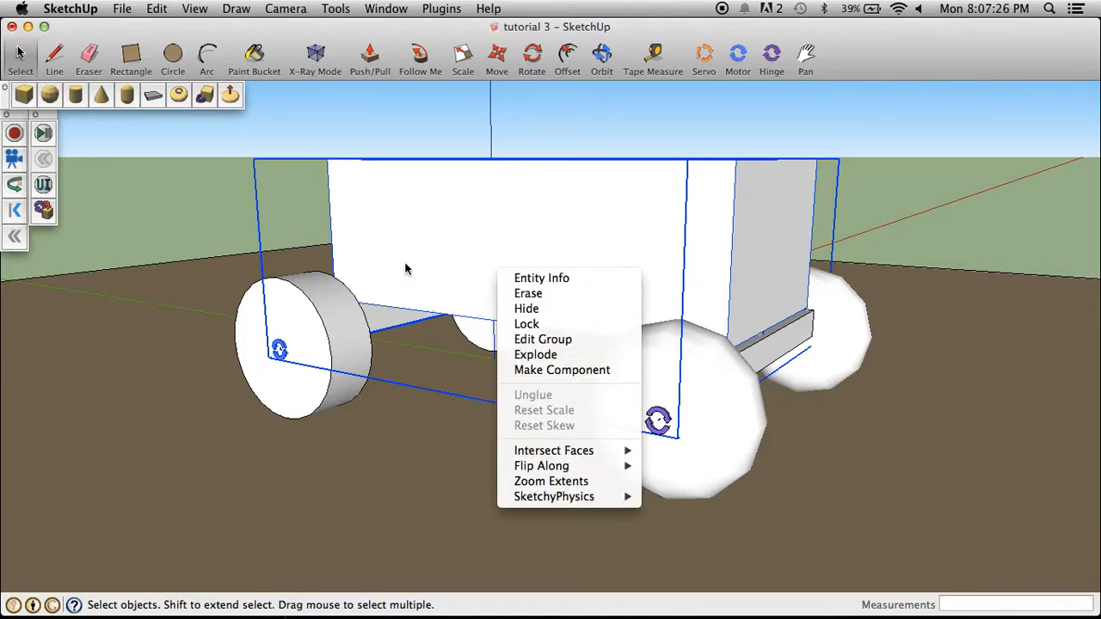
{"action": "left_click", "coordinate": [47, 191]}
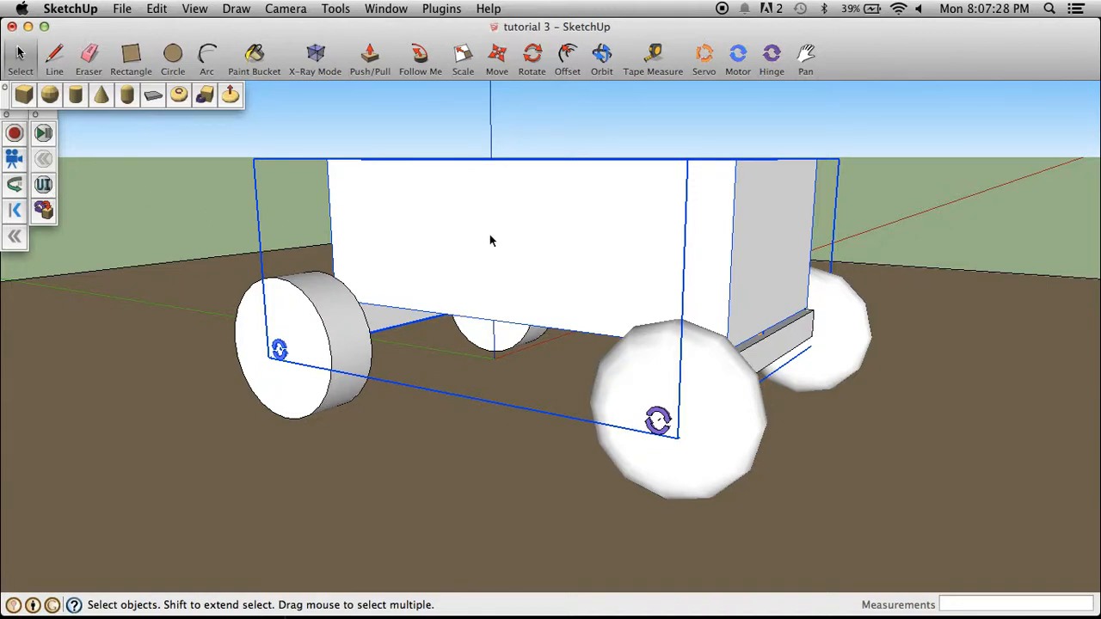
{"action": "left_click", "coordinate": [44, 185]}
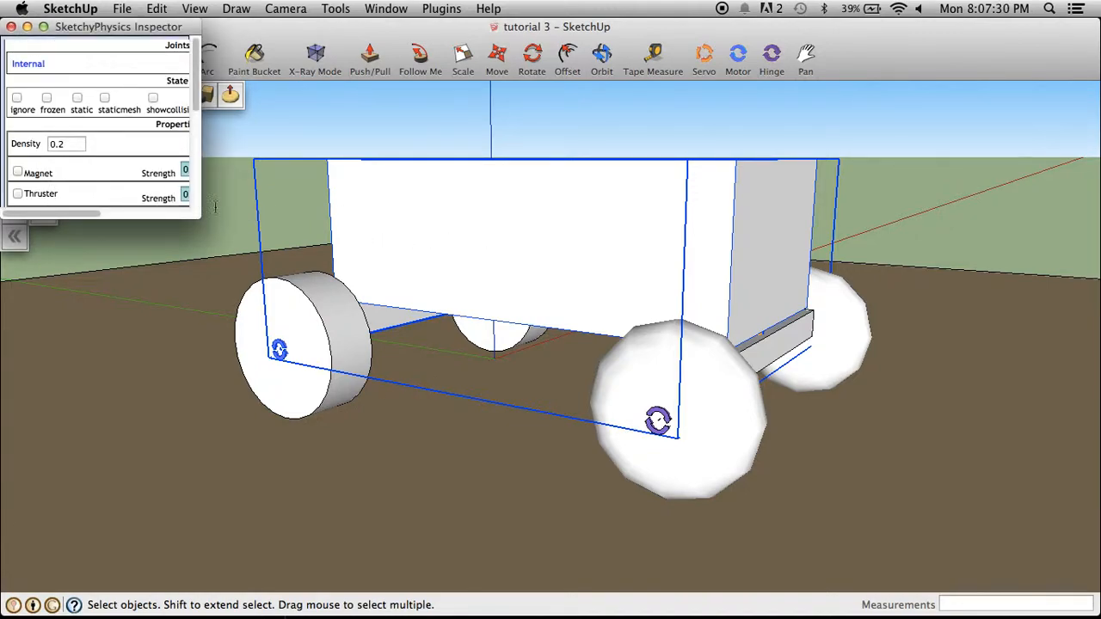
{"action": "mouse_move", "coordinate": [191, 219]}
{"action": "left_mouse_down"}
{"action": "mouse_move", "coordinate": [281, 241]}
{"action": "mouse_move", "coordinate": [368, 290]}
{"action": "left_mouse_up"}
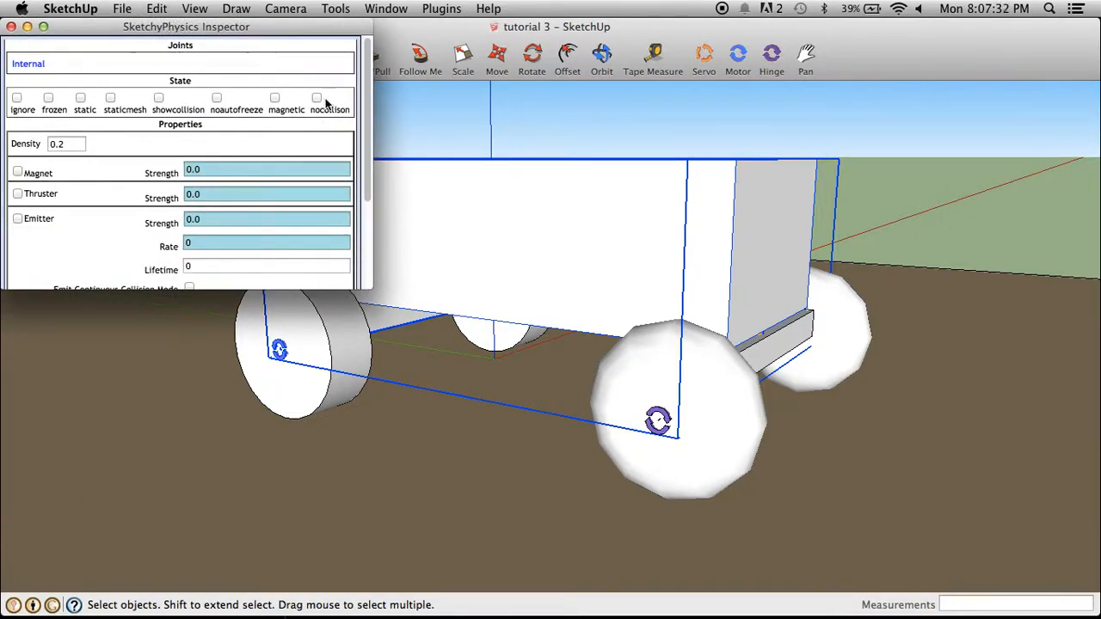
{"action": "left_click", "coordinate": [11, 28]}
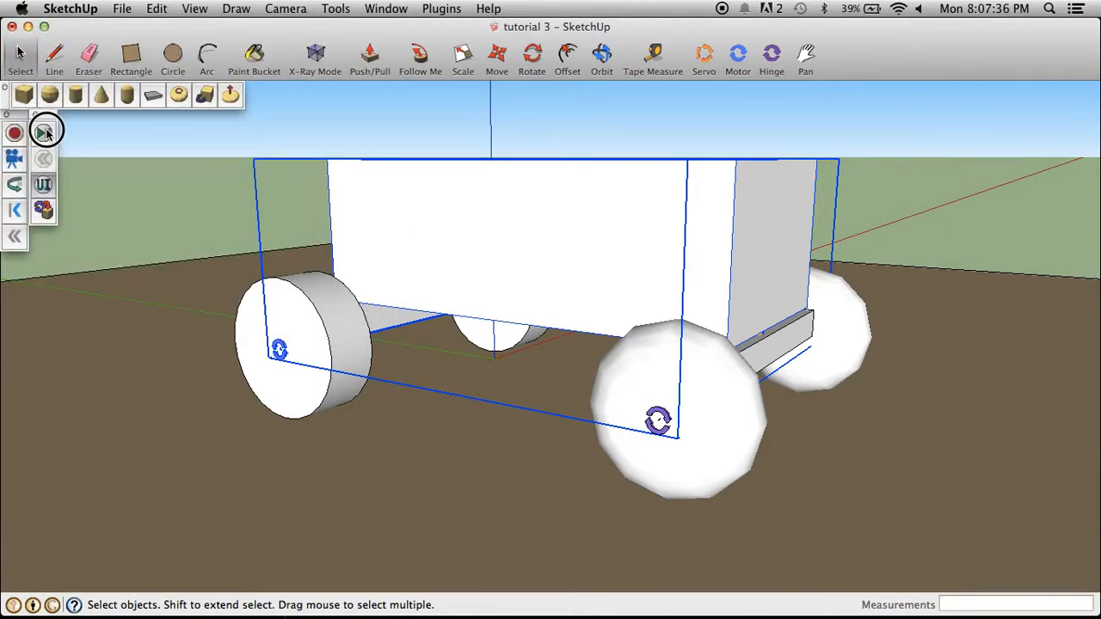
Run the physics simulation to test the vehicle on the ground platform, closing the SP Control Panel, and reset it
{"action": "left_click", "coordinate": [43, 133]}
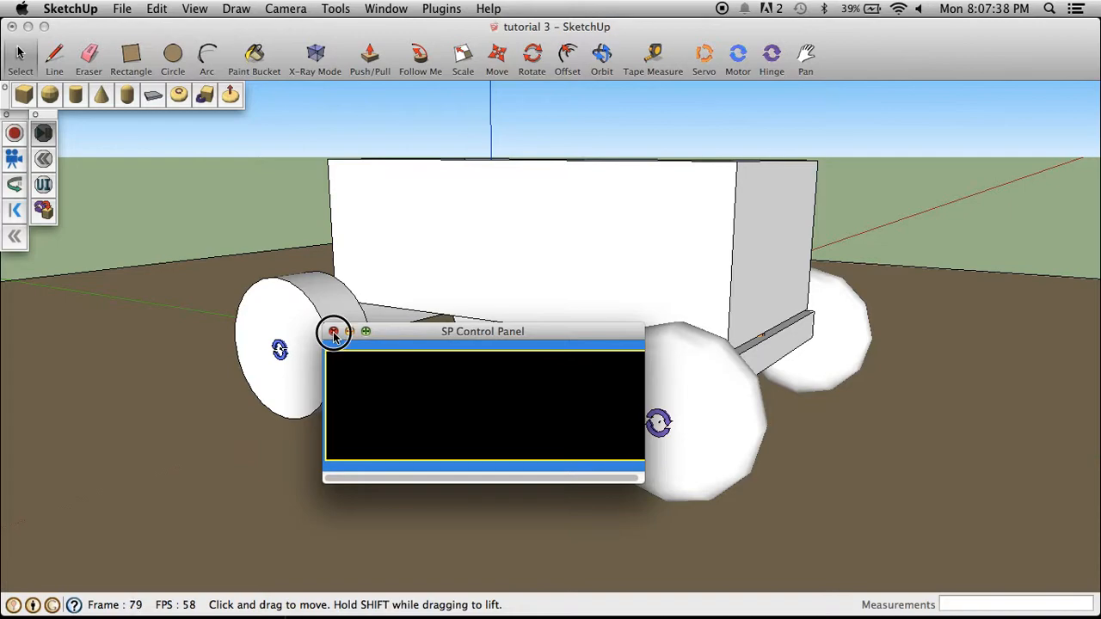
{"action": "left_click", "coordinate": [334, 334]}
{"action": "scroll", "coordinate": [290, 248], "scroll_direction": "down", "scroll_amount": 5}
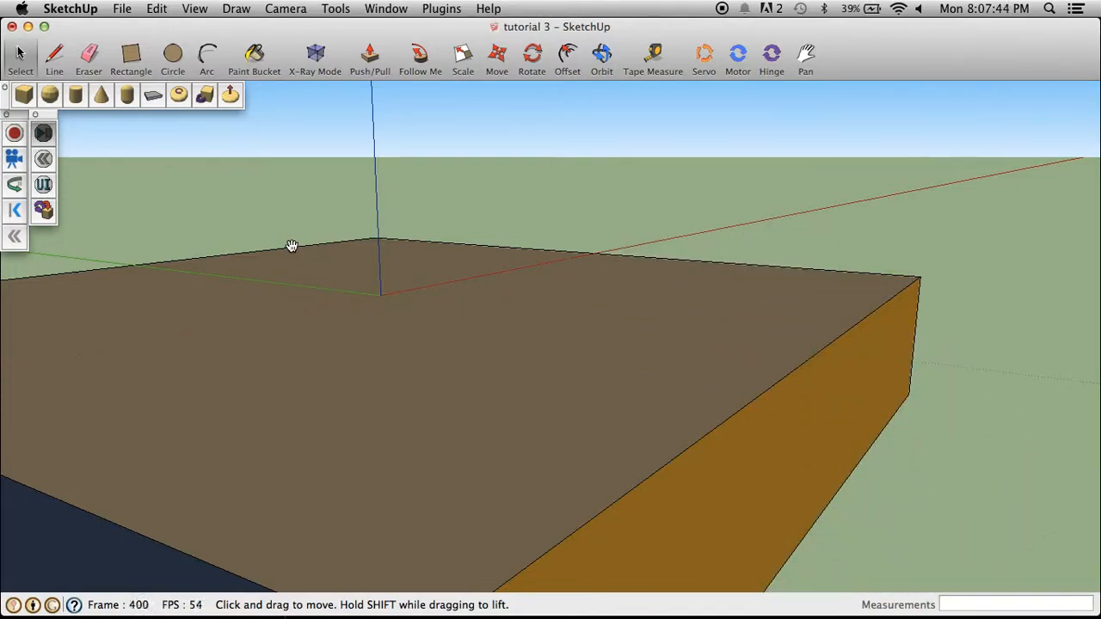
{"action": "left_click", "coordinate": [19, 54]}
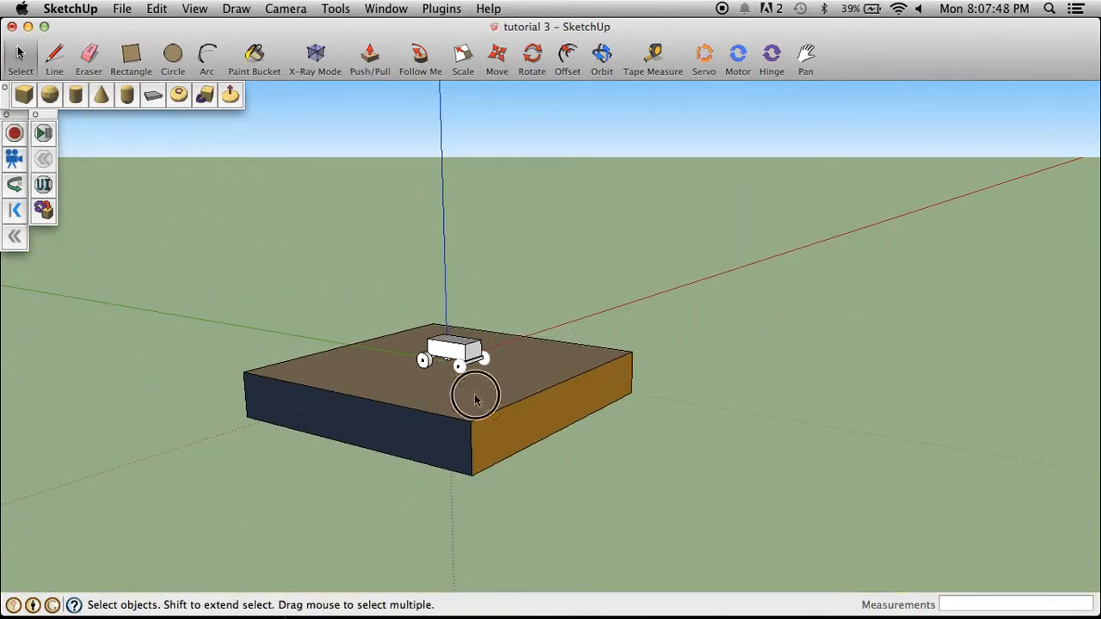
Enlarge the ground platform by pulling its side faces outward with Push/Pull, the last one by about 1238.75, and exit its group
{"action": "left_click", "coordinate": [475, 400]}
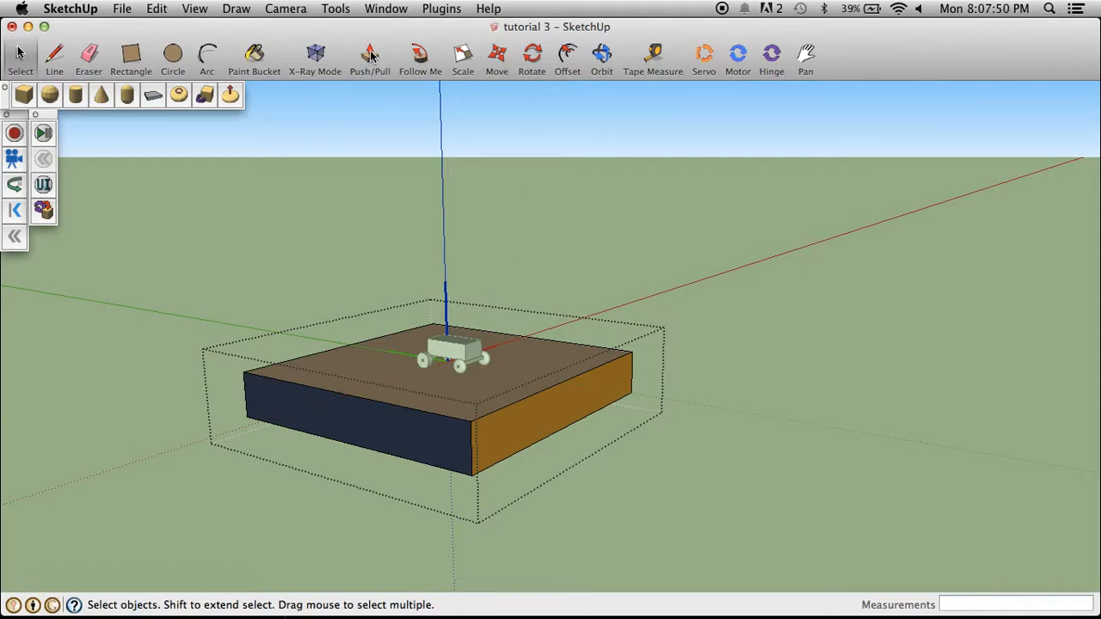
{"action": "left_click", "coordinate": [390, 69]}
{"action": "left_click_drag", "start_coordinate": [538, 427], "coordinate": [1016, 512]}
{"action": "left_click_drag", "start_coordinate": [531, 474], "coordinate": [300, 430]}
{"action": "left_click", "coordinate": [601, 69]}
{"action": "left_click_drag", "start_coordinate": [646, 212], "coordinate": [162, 333]}
{"action": "left_click", "coordinate": [370, 67]}
{"action": "left_click_drag", "start_coordinate": [668, 407], "coordinate": [1018, 494]}
{"action": "left_click", "coordinate": [496, 402]}
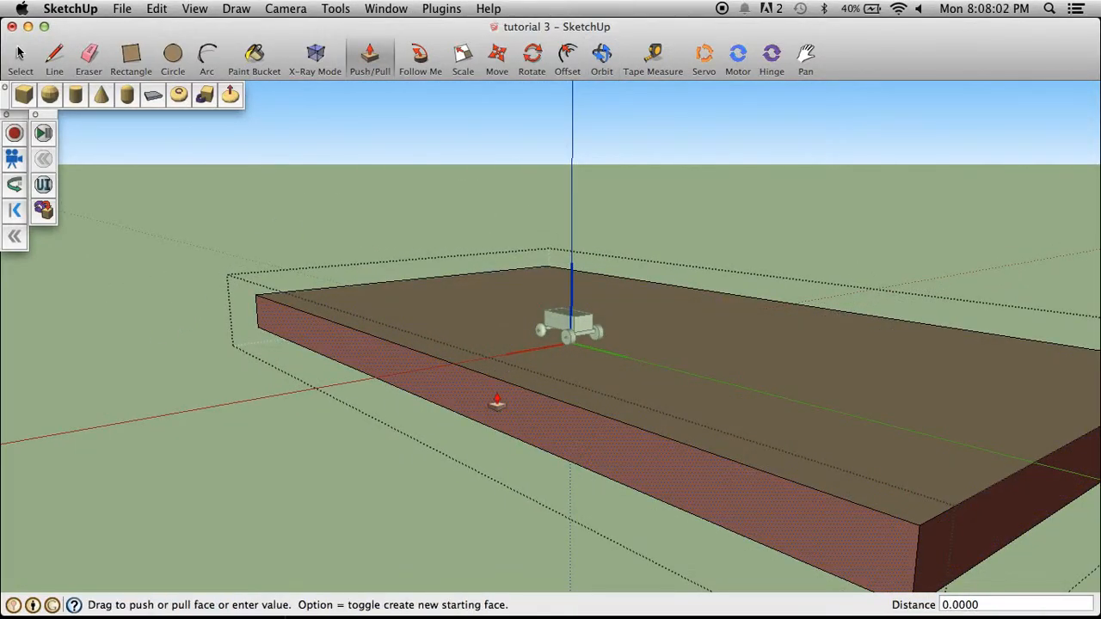
{"action": "left_click", "coordinate": [28, 520]}
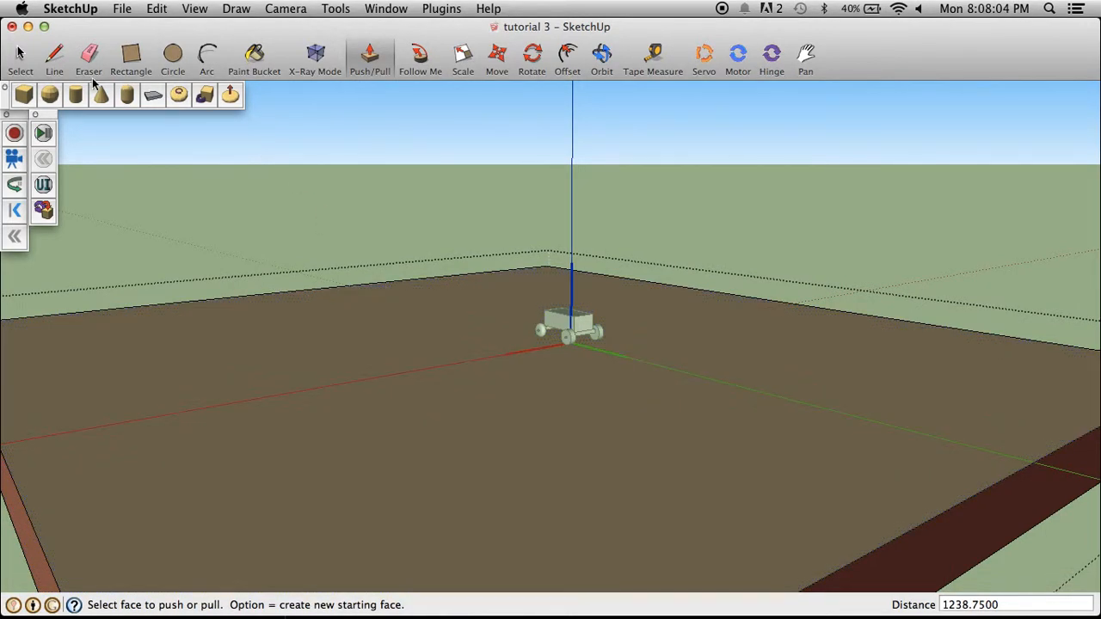
{"action": "left_click", "coordinate": [21, 55]}
{"action": "left_click", "coordinate": [422, 207]}
Restart the physics simulation with the vehicle in close view and move the collapsed SP Control Panel clear of it
{"action": "scroll", "coordinate": [537, 262], "scroll_direction": "up", "scroll_amount": 3}
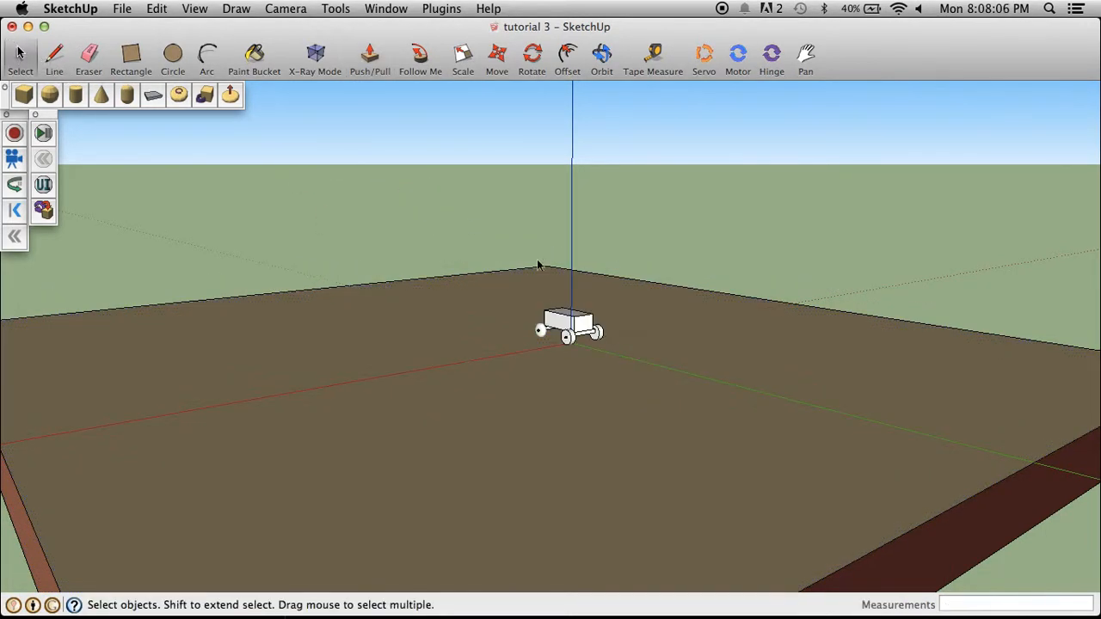
{"action": "left_click", "coordinate": [602, 54]}
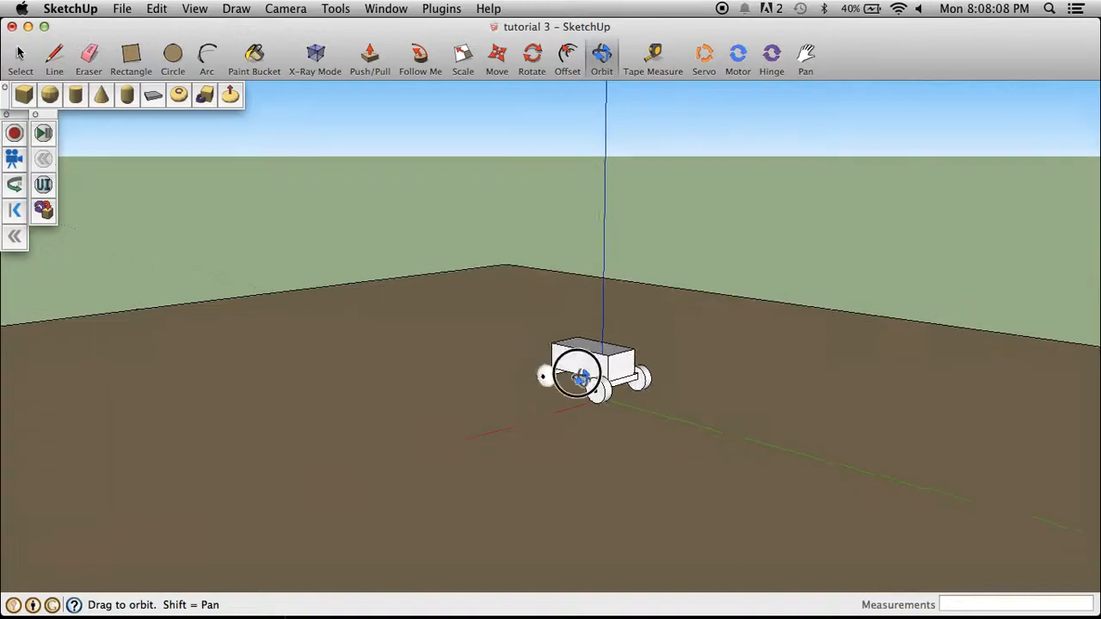
{"action": "left_click_drag", "start_coordinate": [570, 373], "coordinate": [883, 503]}
{"action": "scroll", "coordinate": [675, 442], "scroll_direction": "up", "scroll_amount": 3}
{"action": "left_click_drag", "start_coordinate": [560, 305], "coordinate": [617, 270]}
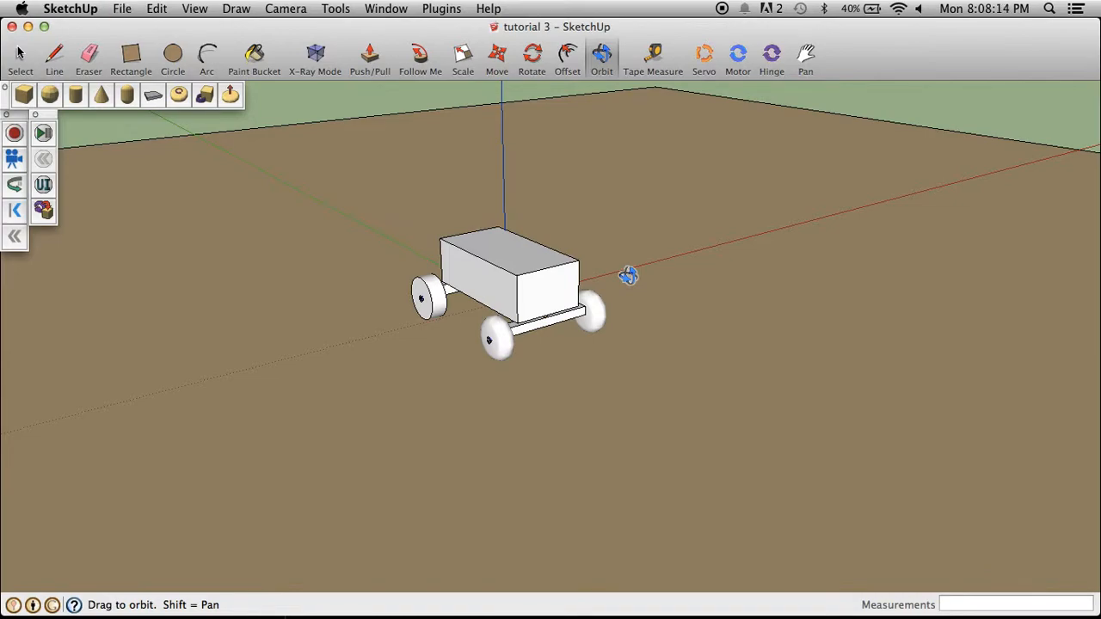
{"action": "left_click", "coordinate": [42, 133]}
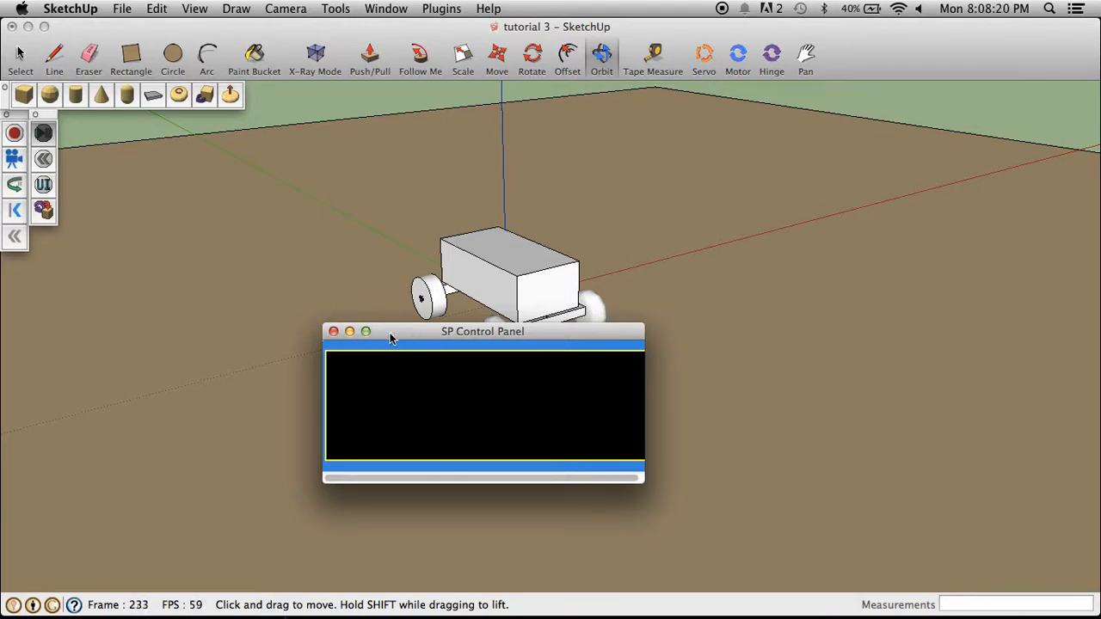
{"action": "left_click_drag", "start_coordinate": [407, 325], "coordinate": [427, 518]}
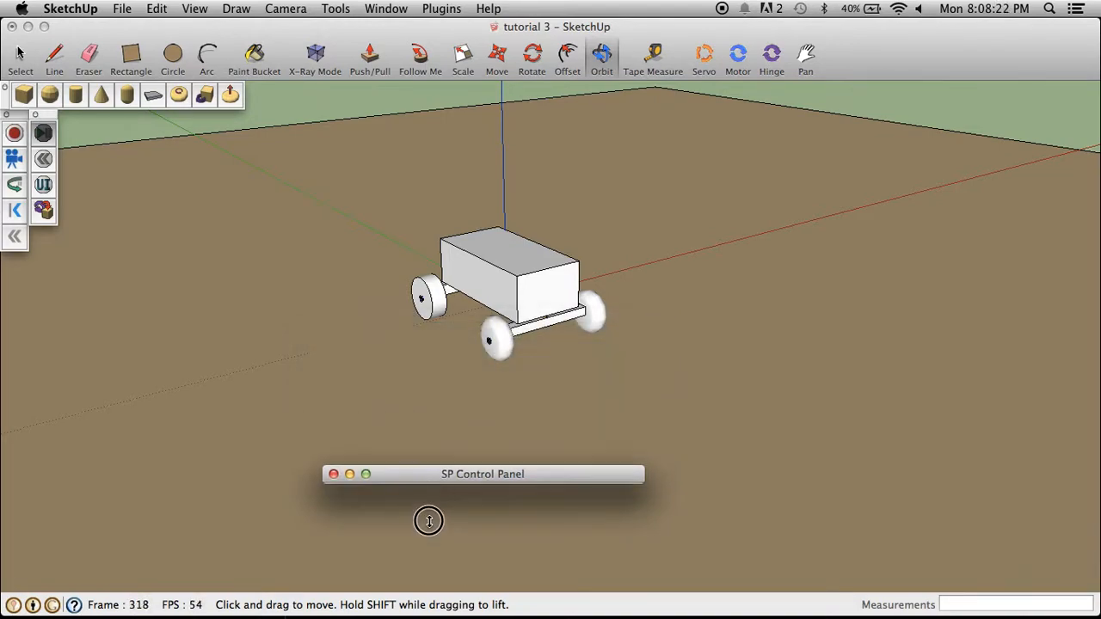
{"action": "left_click_drag", "start_coordinate": [460, 479], "coordinate": [909, 603]}
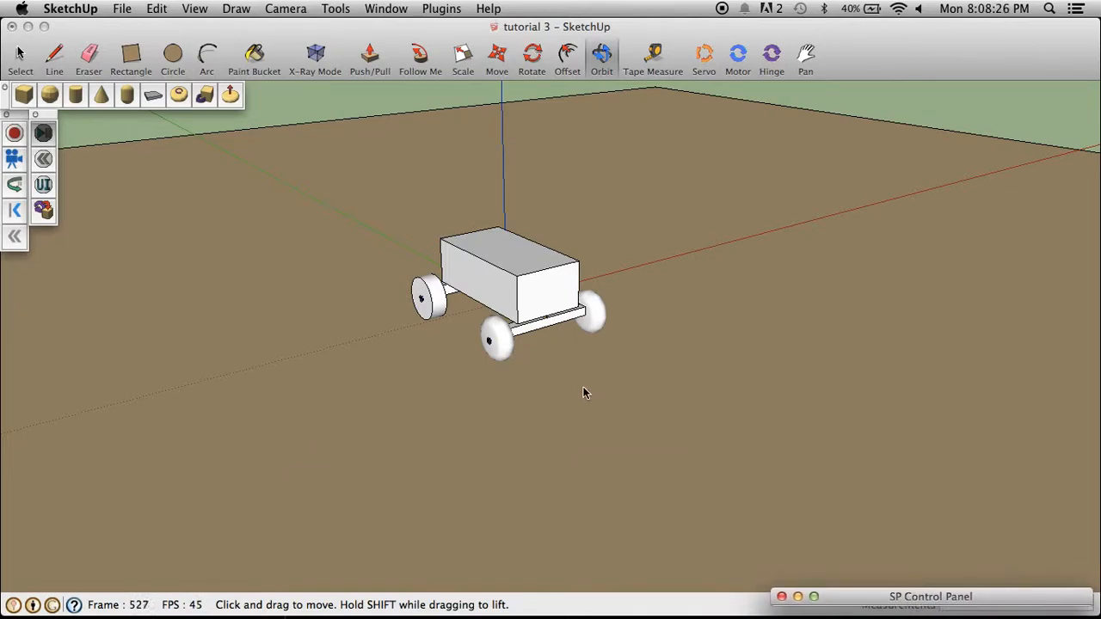
Examine the vehicle's driving and steering from several sides and distances during the simulation, and end the run
{"action": "scroll", "coordinate": [574, 380], "scroll_direction": "down", "scroll_amount": 3}
{"action": "scroll", "coordinate": [398, 120], "scroll_direction": "down", "scroll_amount": 2}
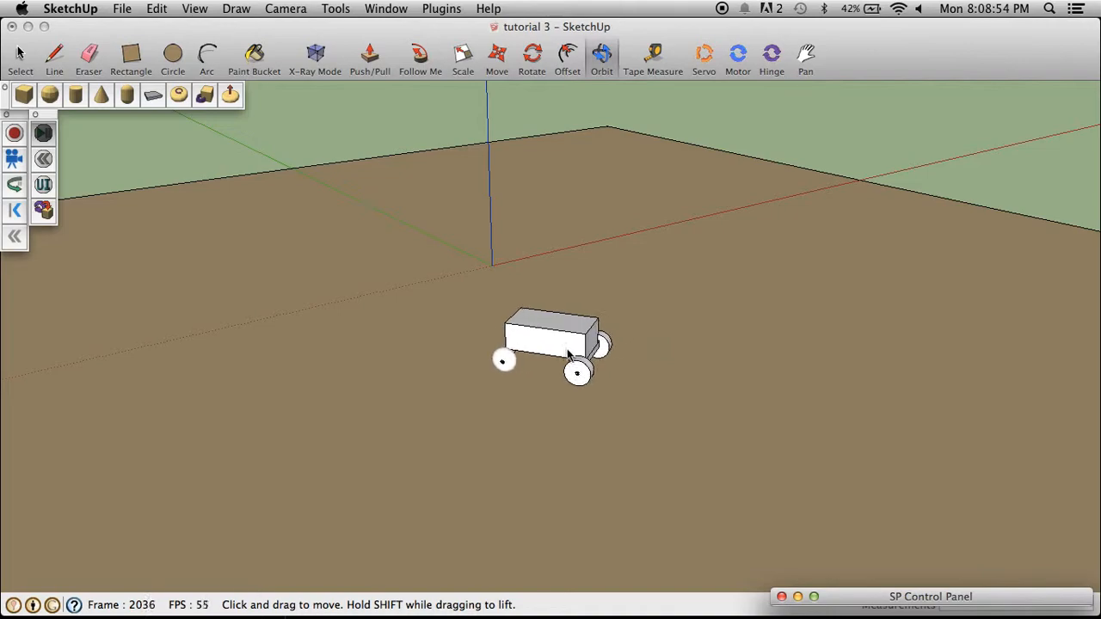
{"action": "scroll", "coordinate": [564, 354], "scroll_direction": "up", "scroll_amount": 5}
{"action": "scroll", "coordinate": [560, 354], "scroll_direction": "up", "scroll_amount": 3}
{"action": "left_click", "coordinate": [601, 61]}
{"action": "left_click_drag", "start_coordinate": [526, 258], "coordinate": [458, 325]}
{"action": "scroll", "coordinate": [585, 395], "scroll_direction": "down", "scroll_amount": 4}
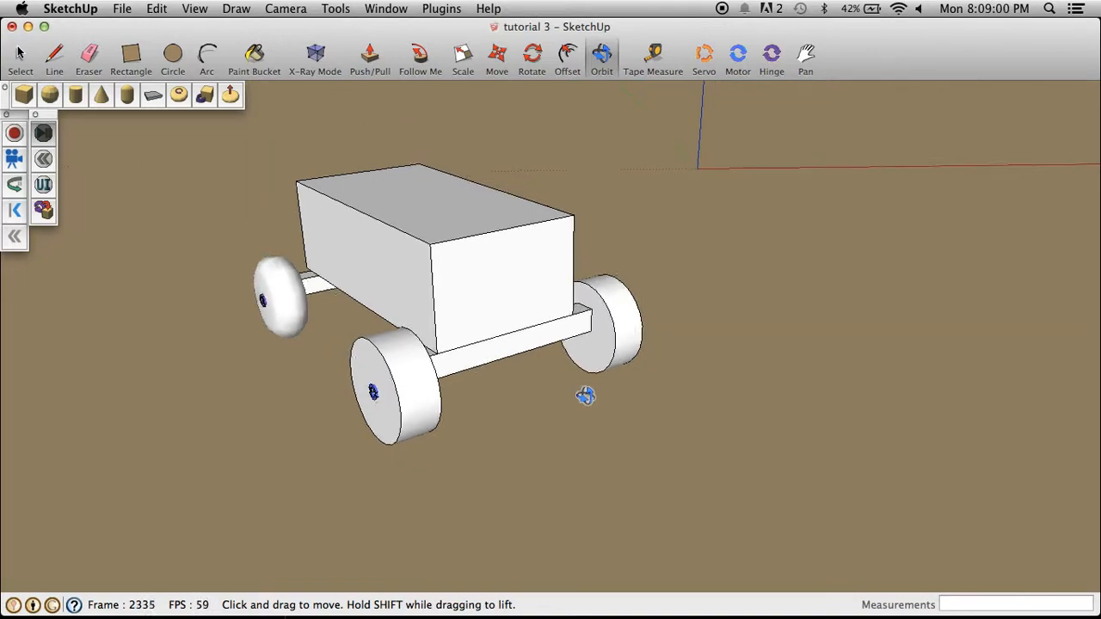
{"action": "left_click_drag", "start_coordinate": [391, 271], "coordinate": [892, 303]}
{"action": "scroll", "coordinate": [755, 236], "scroll_direction": "down", "scroll_amount": 3}
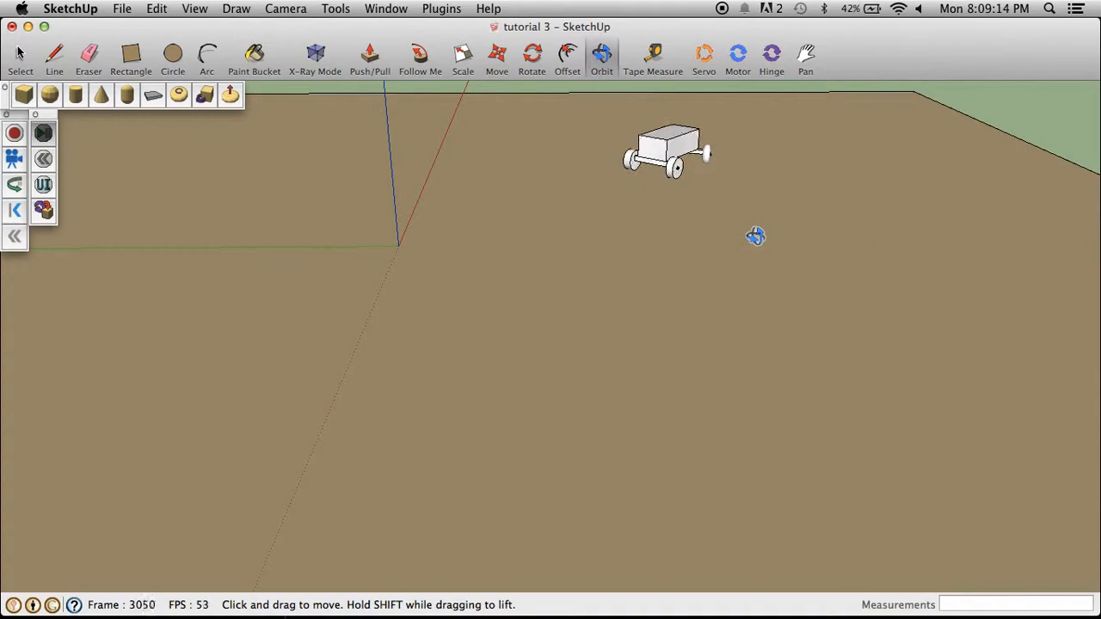
{"action": "left_click", "coordinate": [18, 53]}
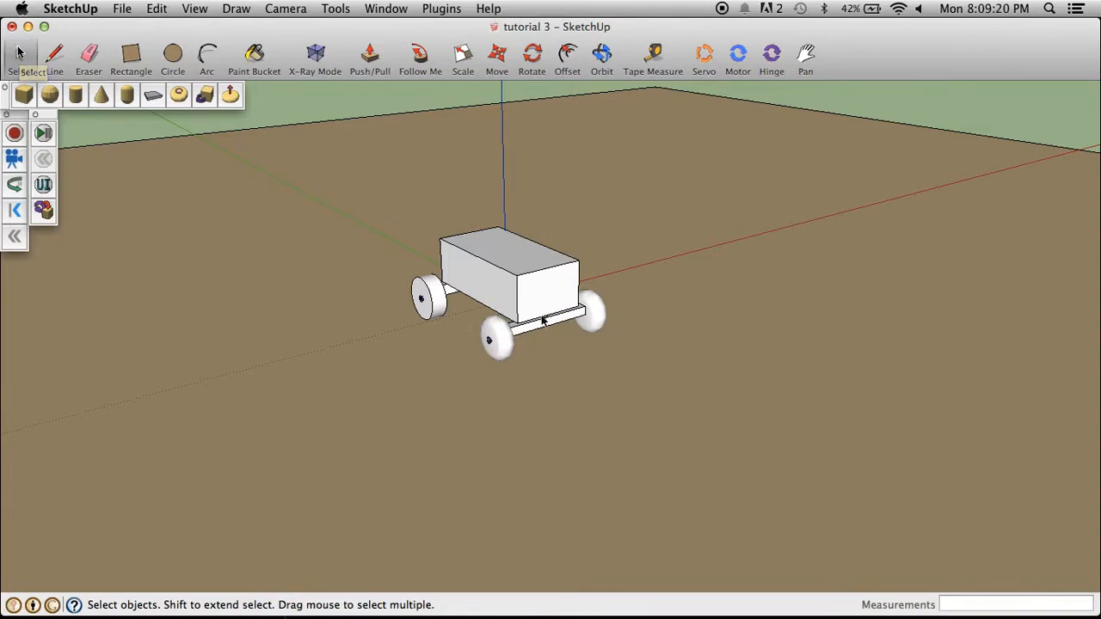
Open the vehicle group and the nested body box group for editing
{"action": "scroll", "coordinate": [539, 288], "scroll_direction": "up", "scroll_amount": 5}
{"action": "double_click", "coordinate": [539, 289]}
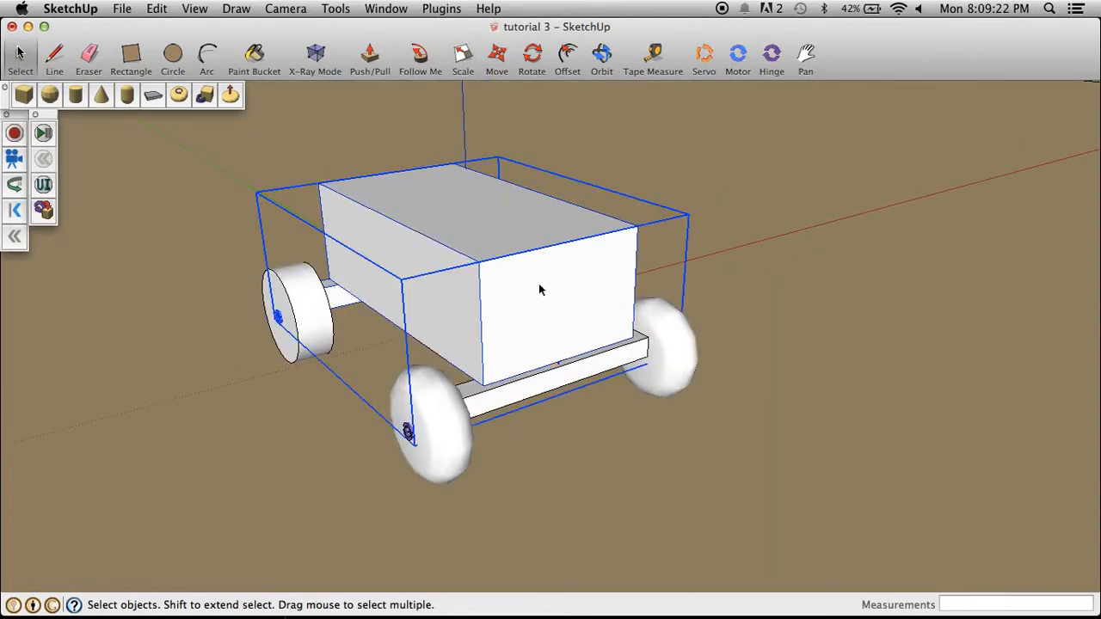
{"action": "left_click", "coordinate": [491, 236]}
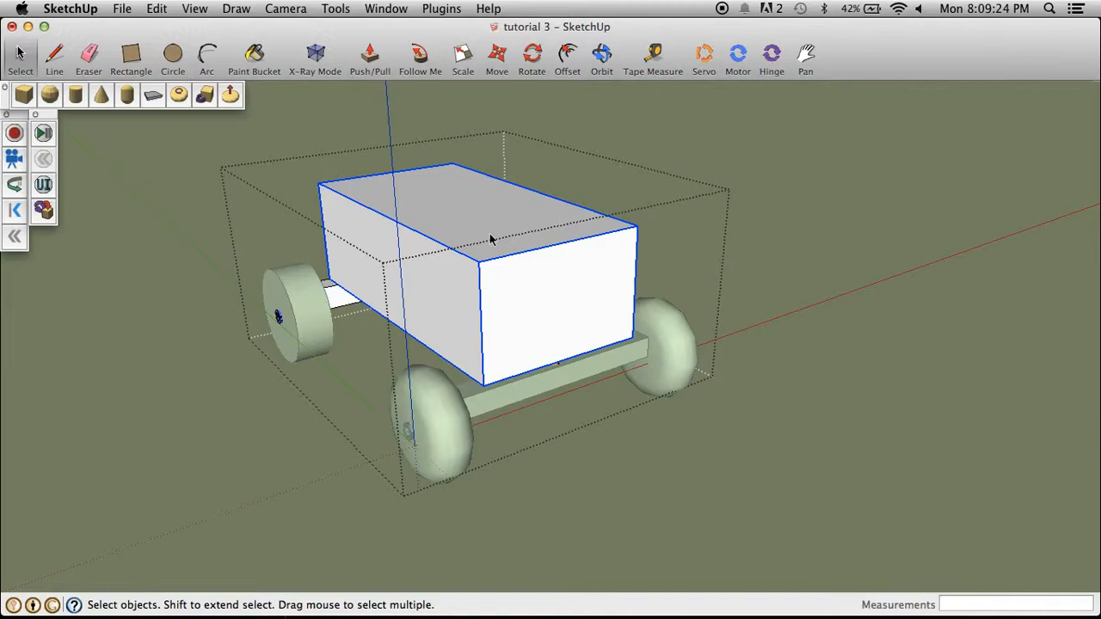
{"action": "scroll", "coordinate": [535, 310], "scroll_direction": "down", "scroll_amount": 3}
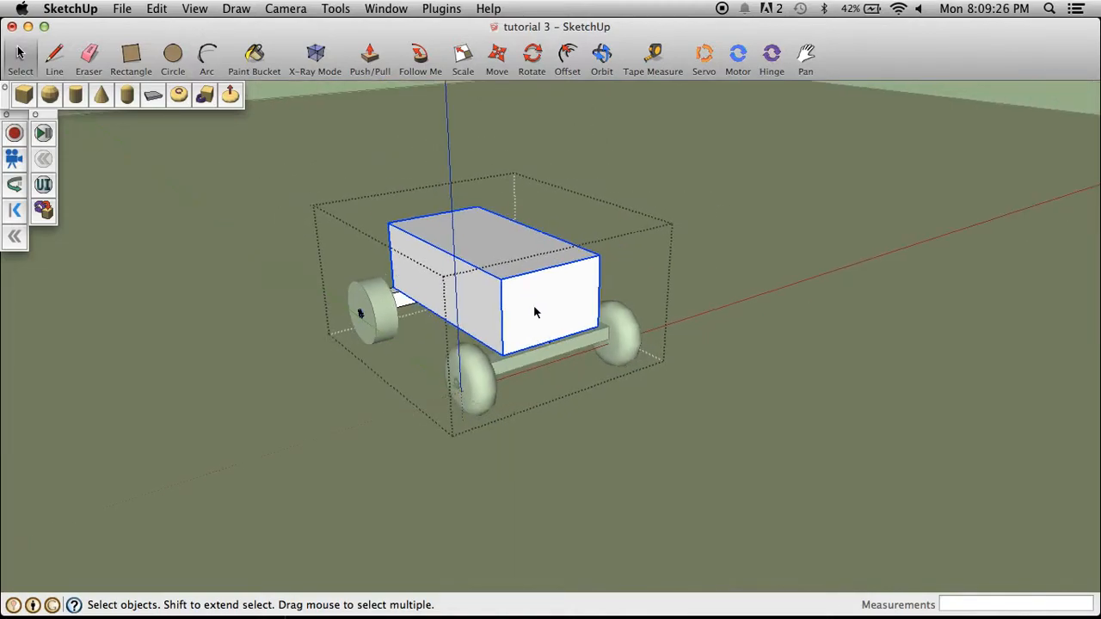
{"action": "scroll", "coordinate": [534, 309], "scroll_direction": "up", "scroll_amount": 1}
{"action": "left_click", "coordinate": [602, 55]}
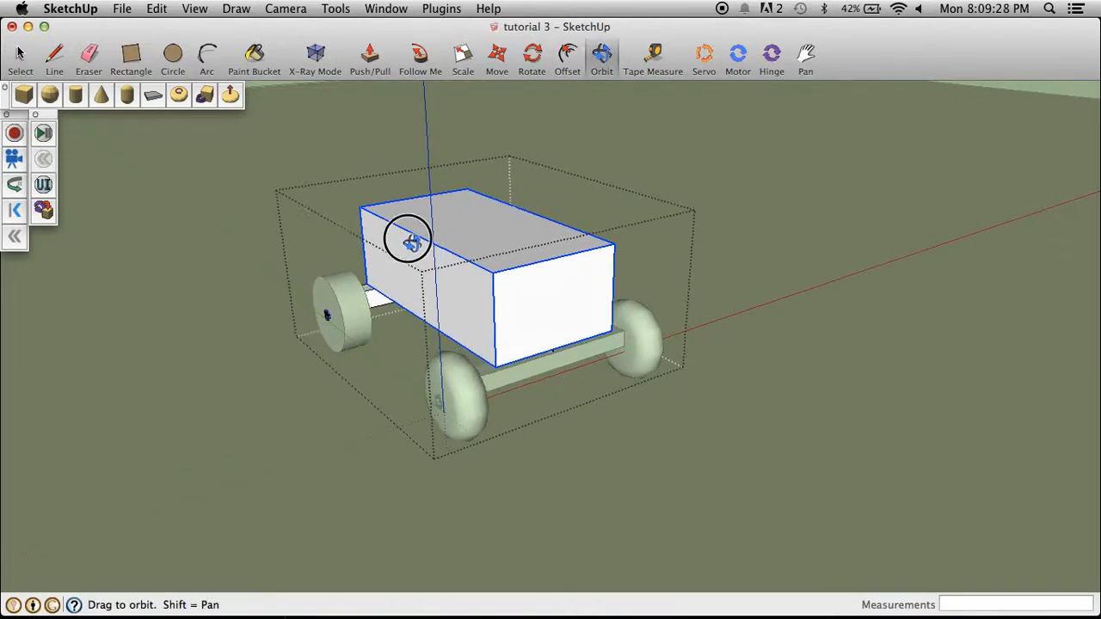
{"action": "left_click_drag", "start_coordinate": [398, 239], "coordinate": [941, 192]}
{"action": "left_click", "coordinate": [372, 59]}
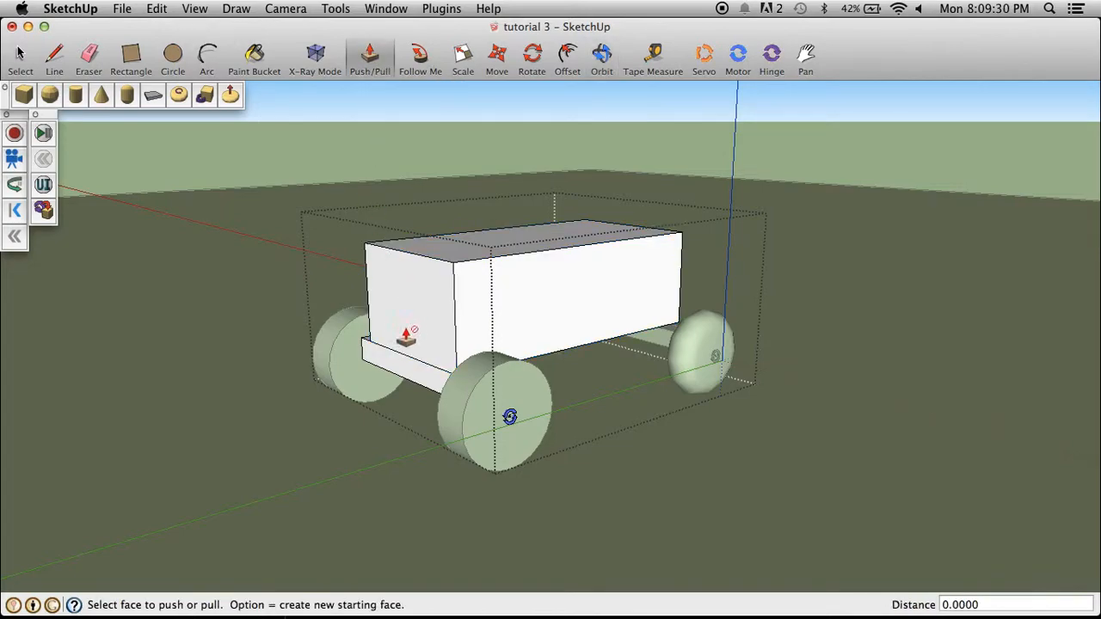
{"action": "key", "text": "space"}
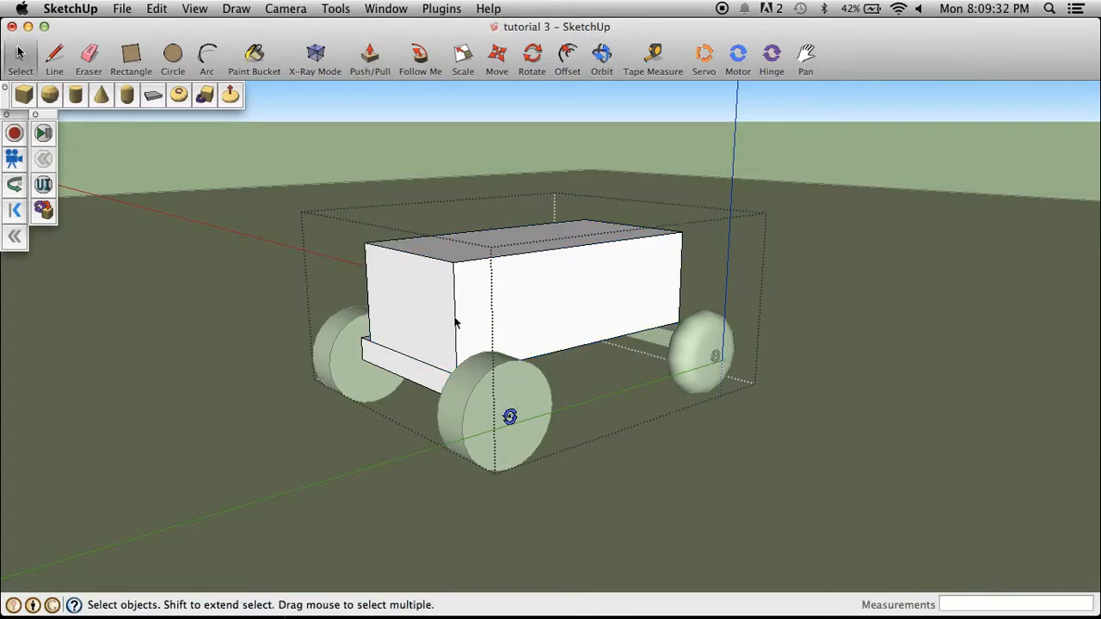
{"action": "double_click", "coordinate": [440, 319]}
Try to lengthen the body box by pulling its rear face outward about 167.63 with Push/Pull, and undo it
{"action": "left_click", "coordinate": [370, 59]}
{"action": "left_click_drag", "start_coordinate": [405, 315], "coordinate": [54, 340]}
{"action": "scroll", "coordinate": [463, 357], "scroll_direction": "down", "scroll_amount": 2}
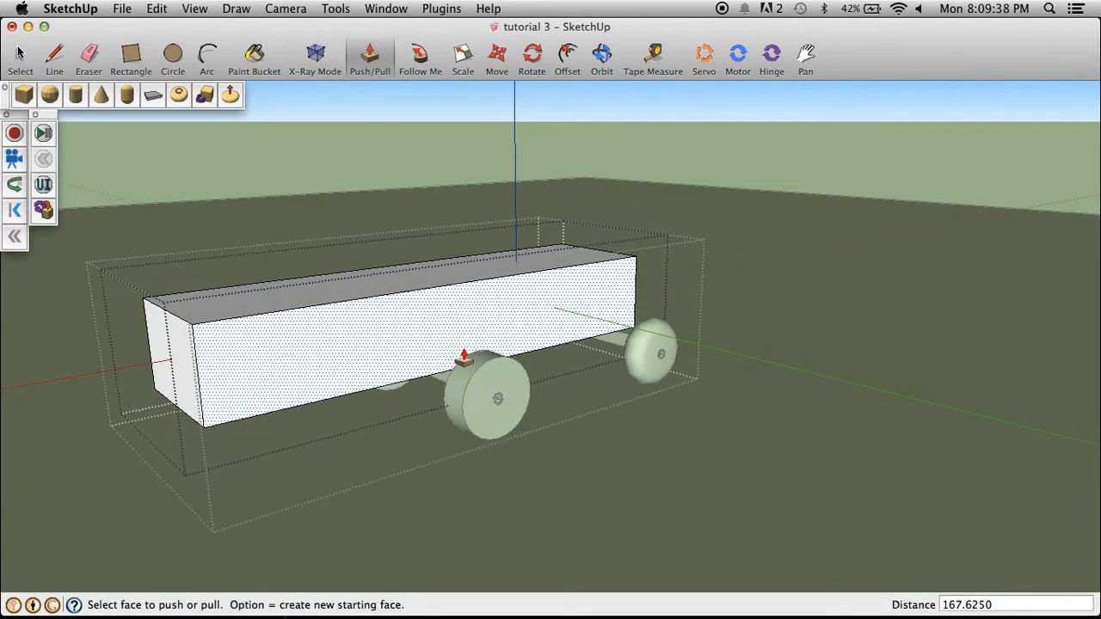
{"action": "key", "text": "super+z"}
Draw a horizontal hood line and a sloping windshield line about 27.86 long across the upper front corner of the body's side face
{"action": "scroll", "coordinate": [558, 306], "scroll_direction": "up", "scroll_amount": 3}
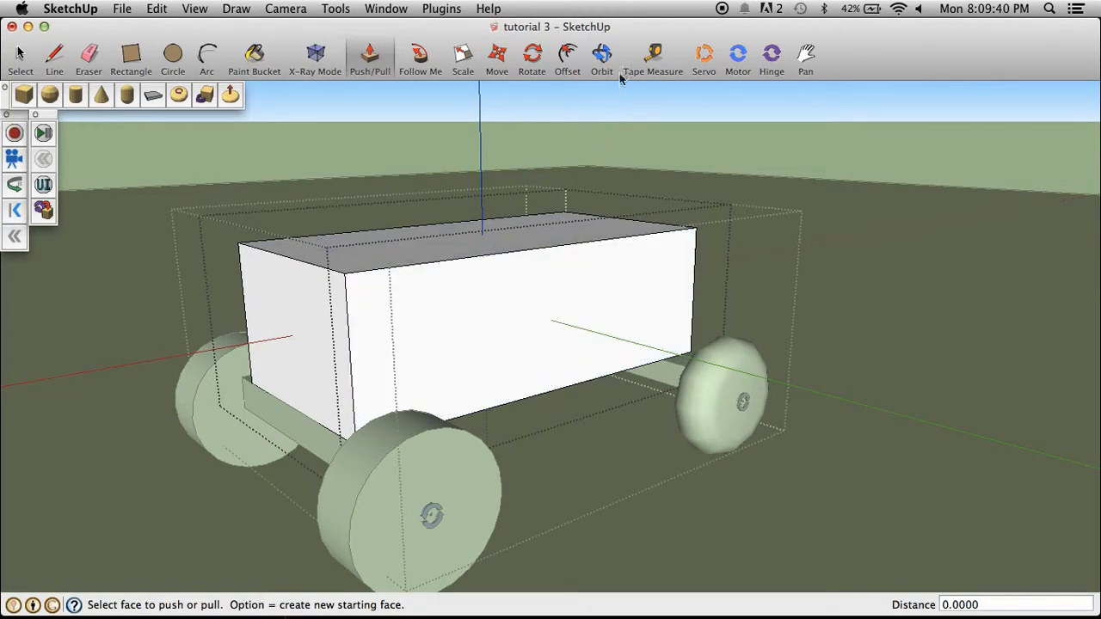
{"action": "middle_click_drag", "start_coordinate": [531, 343], "coordinate": [382, 348]}
{"action": "scroll", "coordinate": [503, 275], "scroll_direction": "up", "scroll_amount": 4}
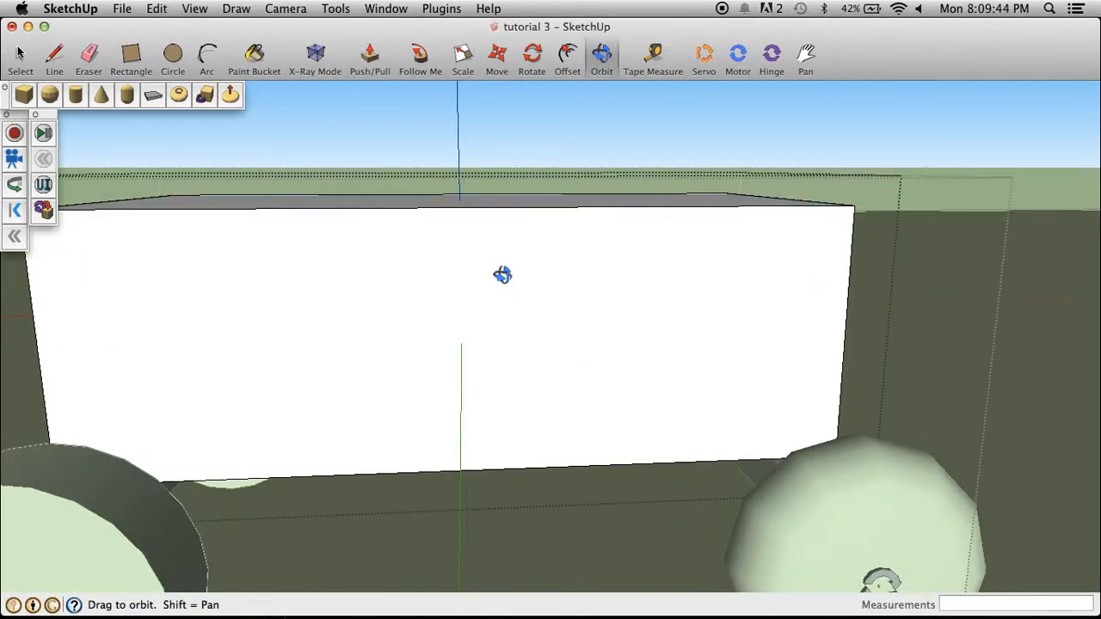
{"action": "scroll", "coordinate": [503, 276], "scroll_direction": "down", "scroll_amount": 2}
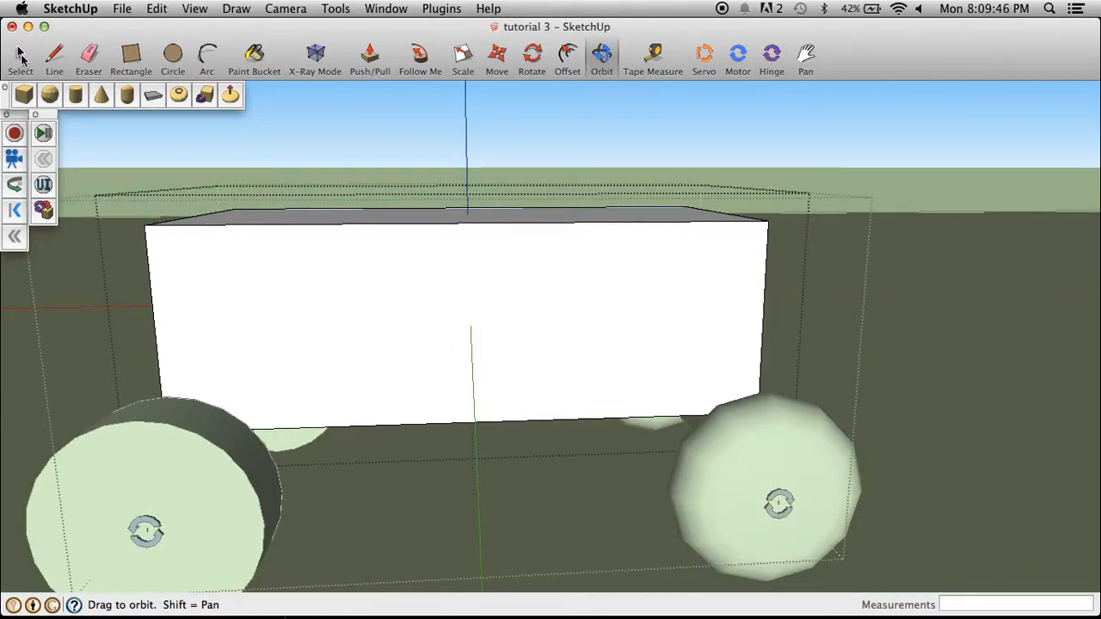
{"action": "left_click", "coordinate": [64, 57]}
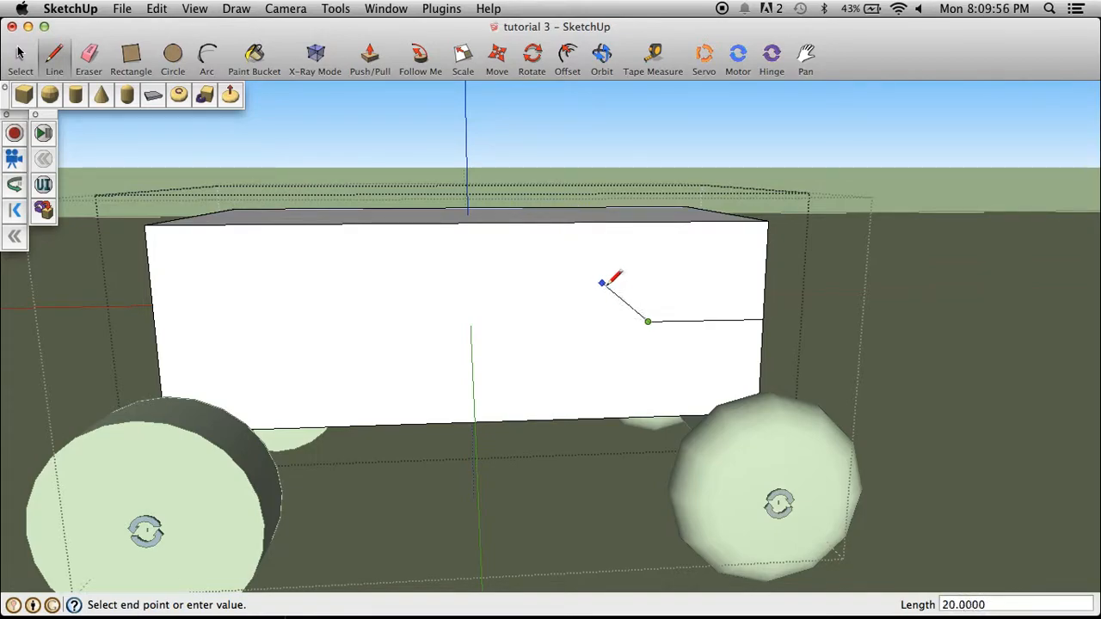
{"action": "key", "text": "super+z"}
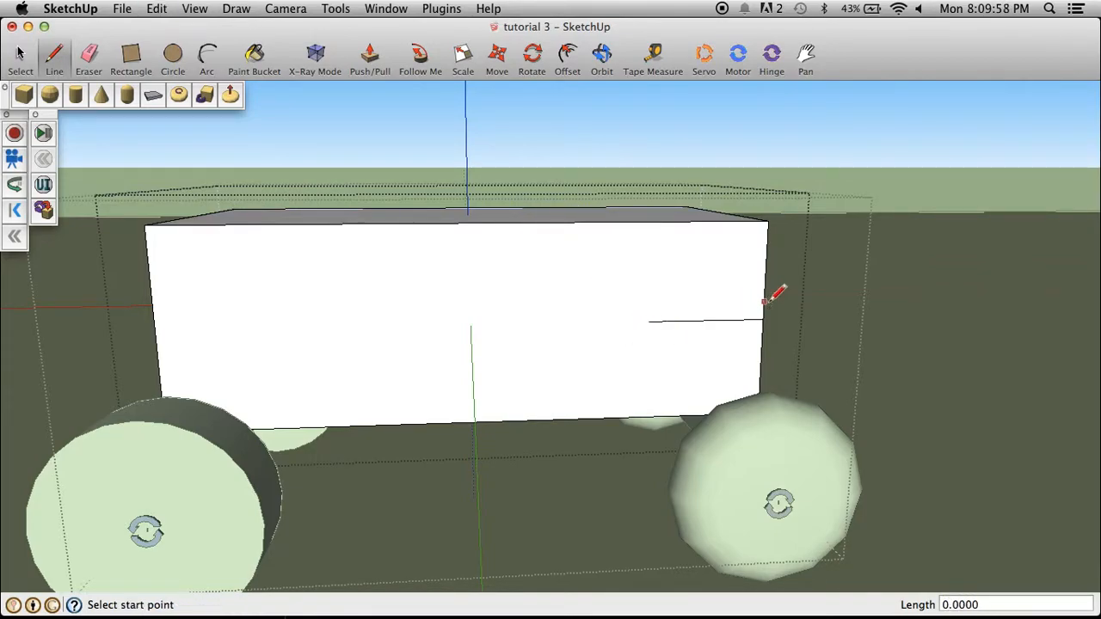
{"action": "key", "text": "super+z"}
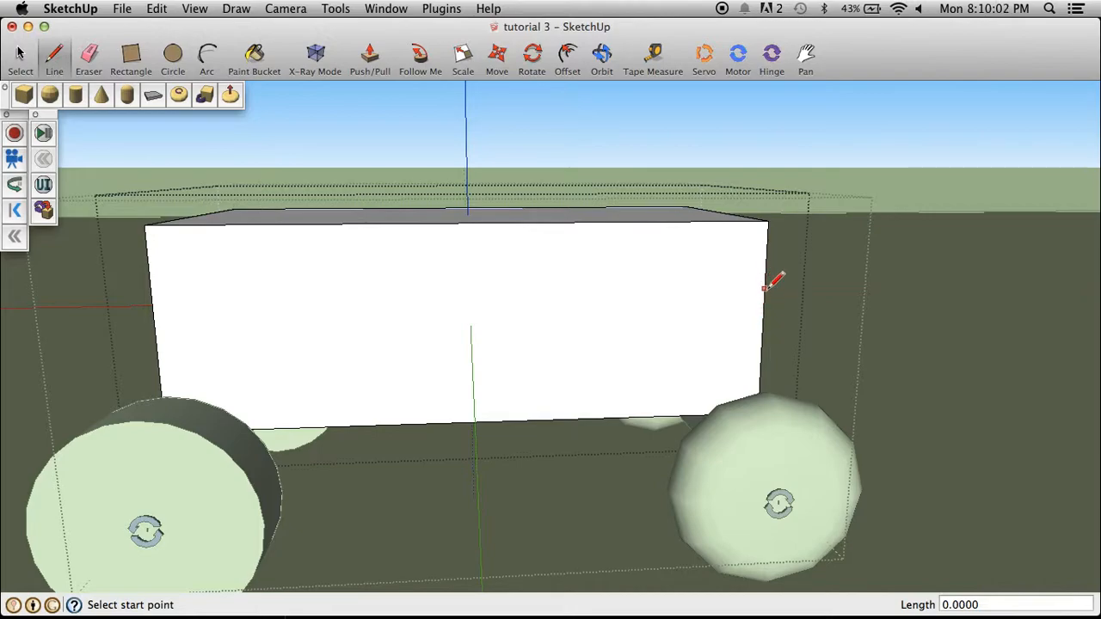
{"action": "left_click", "coordinate": [765, 280]}
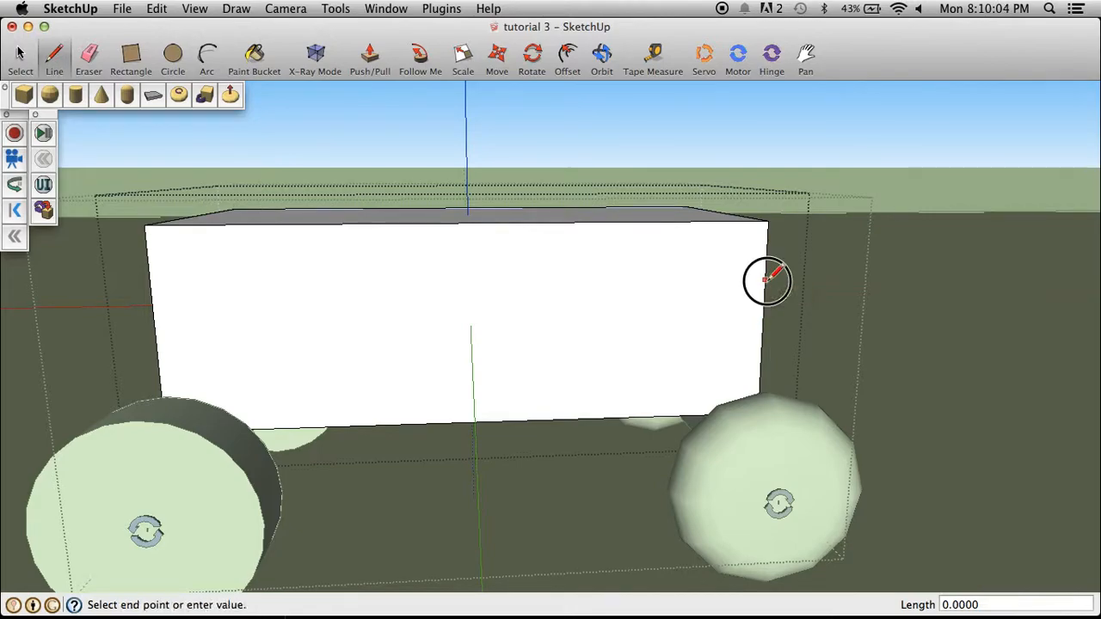
{"action": "left_click", "coordinate": [614, 281]}
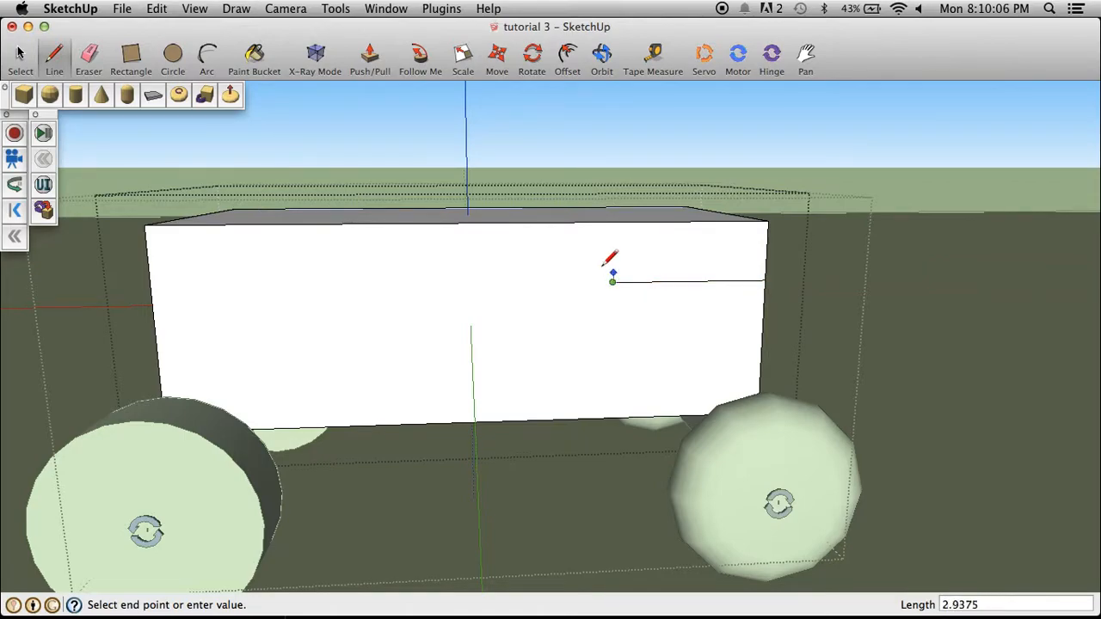
{"action": "left_click", "coordinate": [538, 221]}
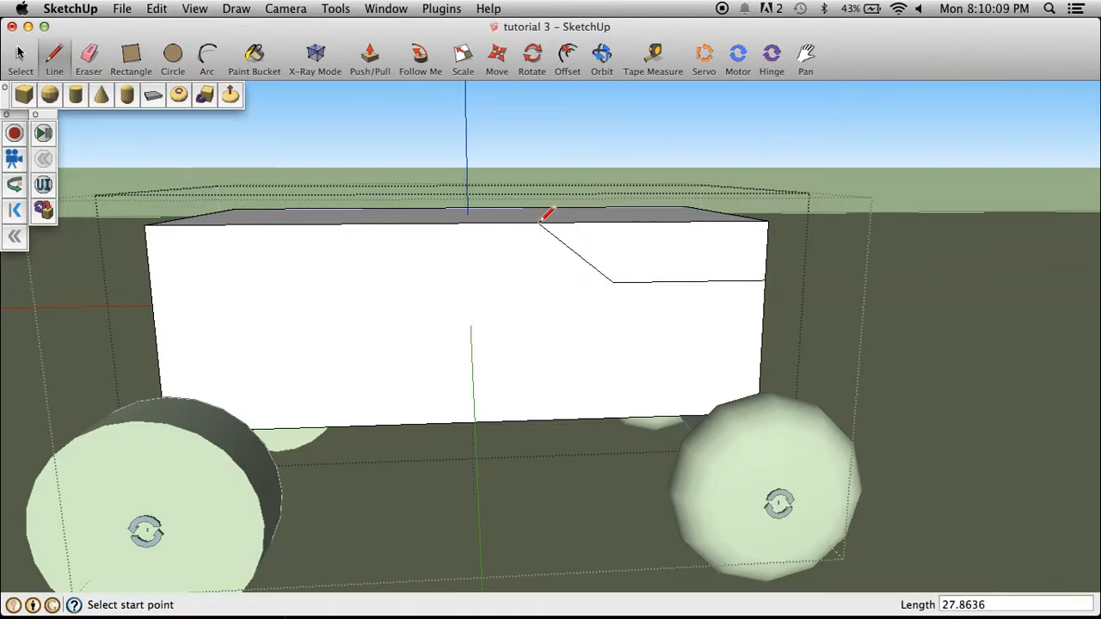
Outline a rectangular bed notch at the side face's upper rear corner, and push both outlined corner areas through the body to remove them
{"action": "left_click", "coordinate": [345, 223]}
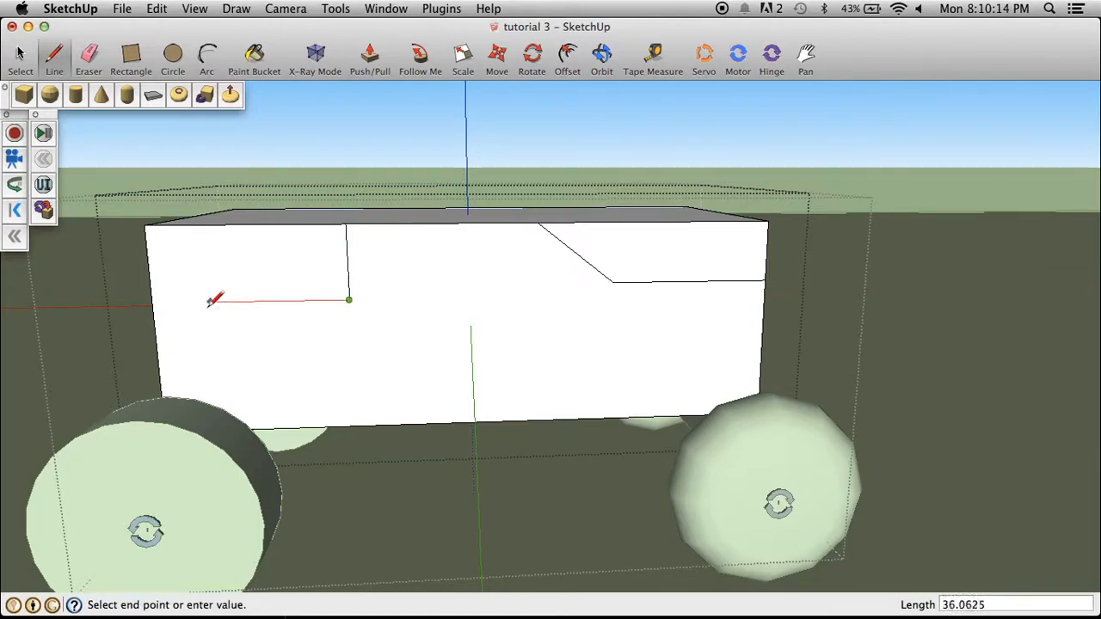
{"action": "left_click", "coordinate": [151, 302]}
{"action": "left_click", "coordinate": [370, 56]}
{"action": "left_click_drag", "start_coordinate": [276, 257], "coordinate": [310, 215]}
{"action": "left_click_drag", "start_coordinate": [623, 248], "coordinate": [577, 213]}
Exit the body group and the vehicle group
{"action": "left_click", "coordinate": [602, 53]}
{"action": "left_click_drag", "start_coordinate": [652, 322], "coordinate": [370, 346]}
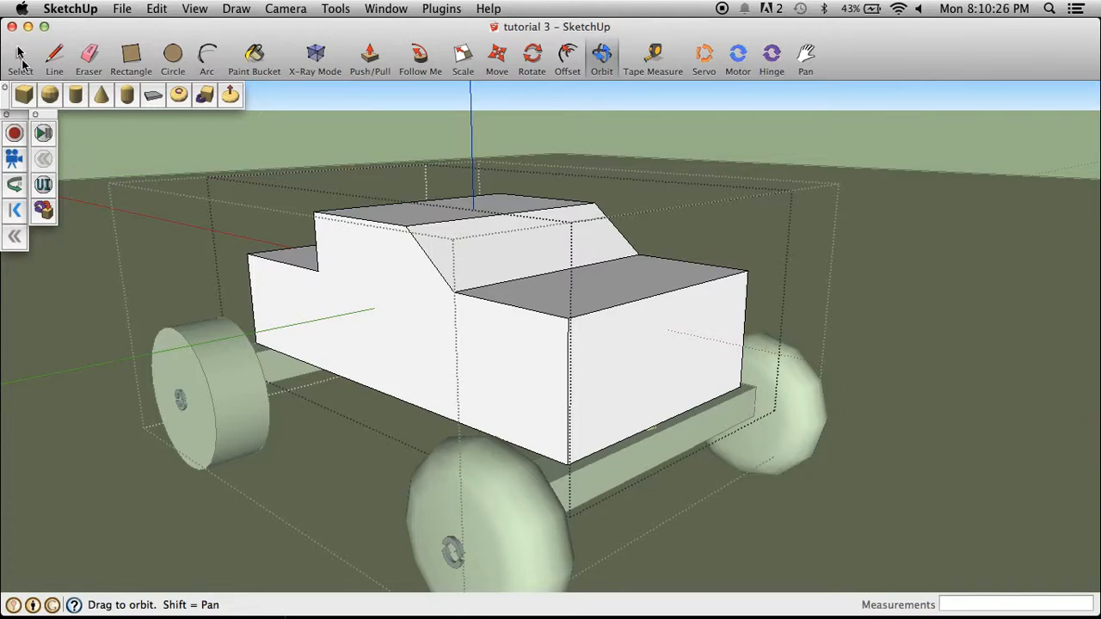
{"action": "left_click", "coordinate": [20, 55]}
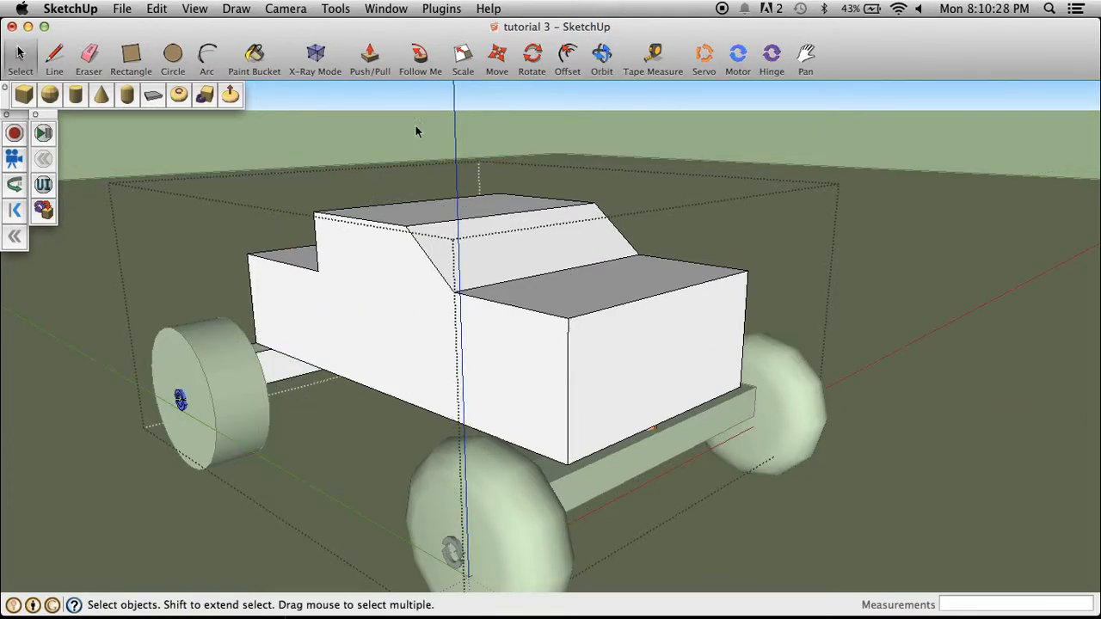
{"action": "left_click", "coordinate": [415, 131]}
Start the physics simulation with the whole reshaped vehicle in view, and move the SP Control Panel clear of it
{"action": "left_click", "coordinate": [605, 64]}
{"action": "left_click_drag", "start_coordinate": [629, 229], "coordinate": [194, 231]}
{"action": "scroll", "coordinate": [541, 267], "scroll_direction": "down", "scroll_amount": 5}
{"action": "left_click_drag", "start_coordinate": [540, 267], "coordinate": [453, 355]}
{"action": "scroll", "coordinate": [585, 258], "scroll_direction": "up", "scroll_amount": 3}
{"action": "left_click_drag", "start_coordinate": [580, 261], "coordinate": [559, 283]}
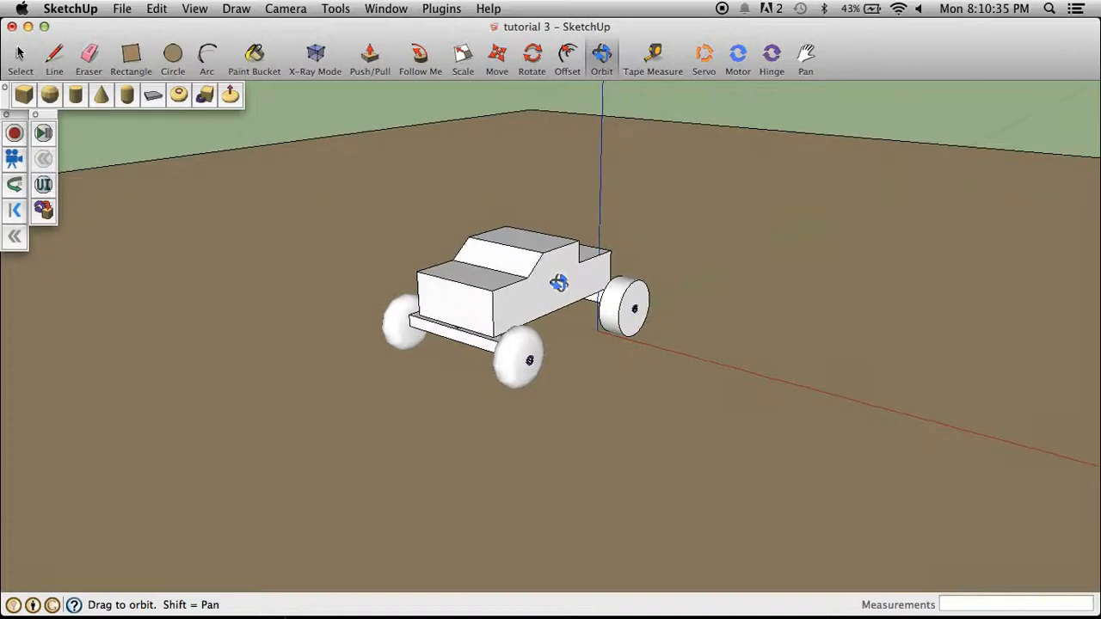
{"action": "left_click", "coordinate": [43, 134]}
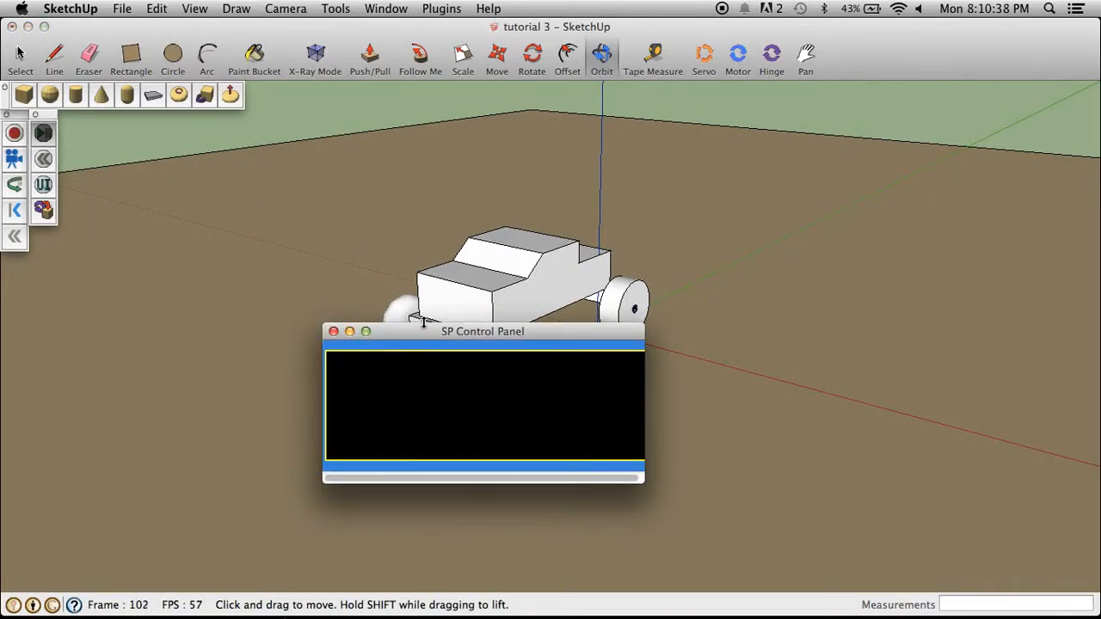
{"action": "left_click_drag", "start_coordinate": [420, 331], "coordinate": [427, 575]}
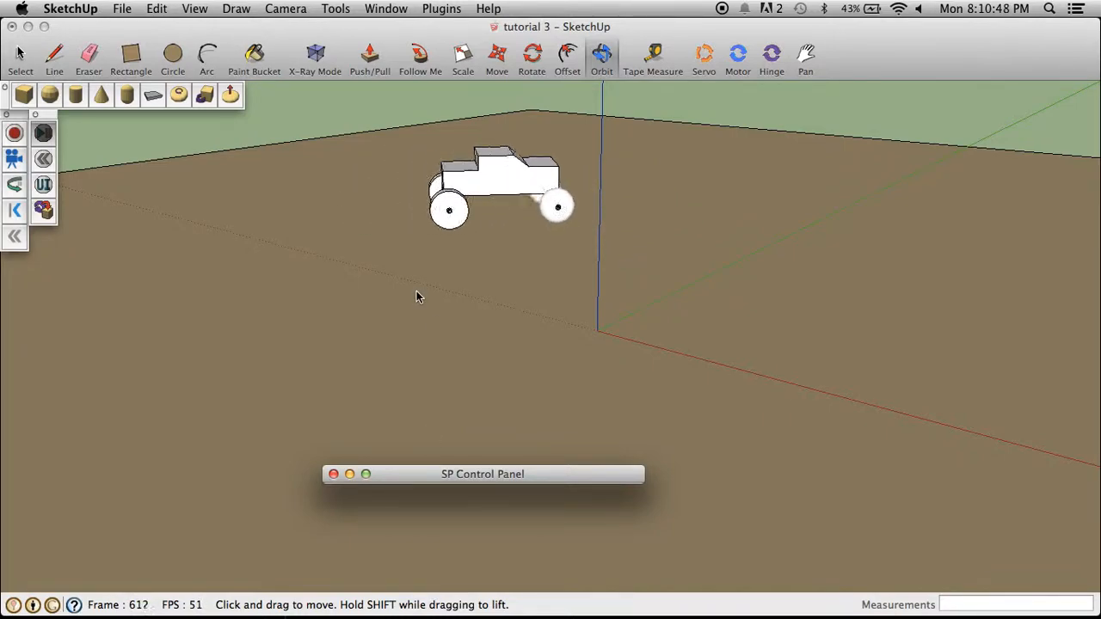
Examine how the vehicle drives over the ground platform and beyond its edge from several distances, and end the simulation
{"action": "scroll", "coordinate": [418, 298], "scroll_direction": "down", "scroll_amount": 8}
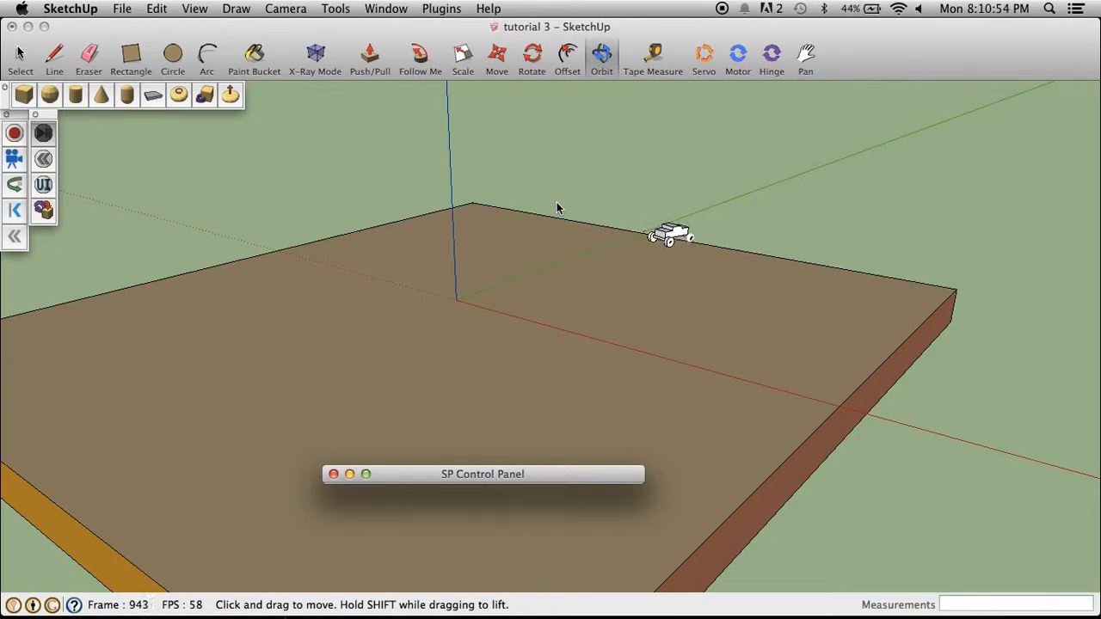
{"action": "scroll", "coordinate": [659, 157], "scroll_direction": "down", "scroll_amount": 2}
{"action": "scroll", "coordinate": [661, 160], "scroll_direction": "down", "scroll_amount": 2}
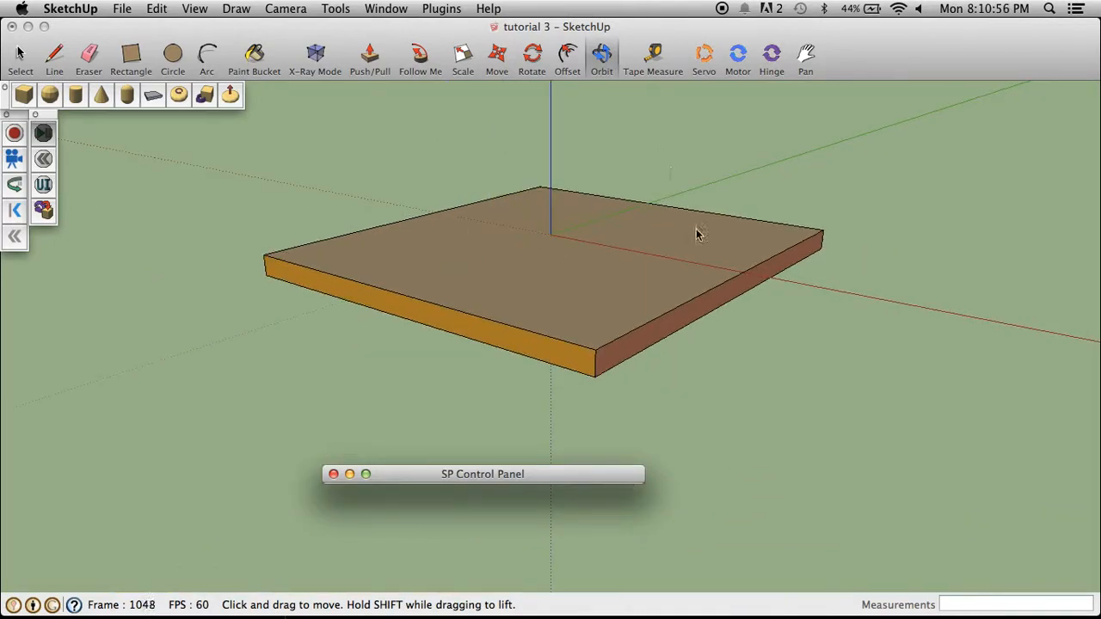
{"action": "left_click", "coordinate": [713, 393]}
{"action": "left_click_drag", "start_coordinate": [713, 392], "coordinate": [896, 204]}
{"action": "scroll", "coordinate": [814, 420], "scroll_direction": "down", "scroll_amount": 6}
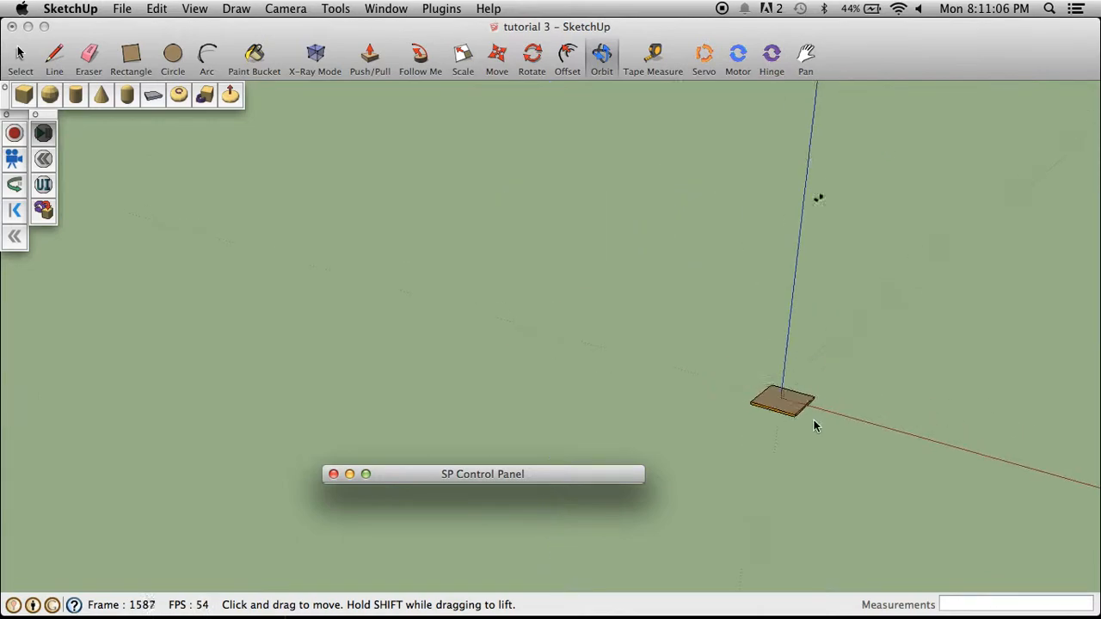
{"action": "scroll", "coordinate": [814, 420], "scroll_direction": "up", "scroll_amount": 4}
{"action": "scroll", "coordinate": [814, 421], "scroll_direction": "down", "scroll_amount": 3}
{"action": "scroll", "coordinate": [814, 421], "scroll_direction": "up", "scroll_amount": 8}
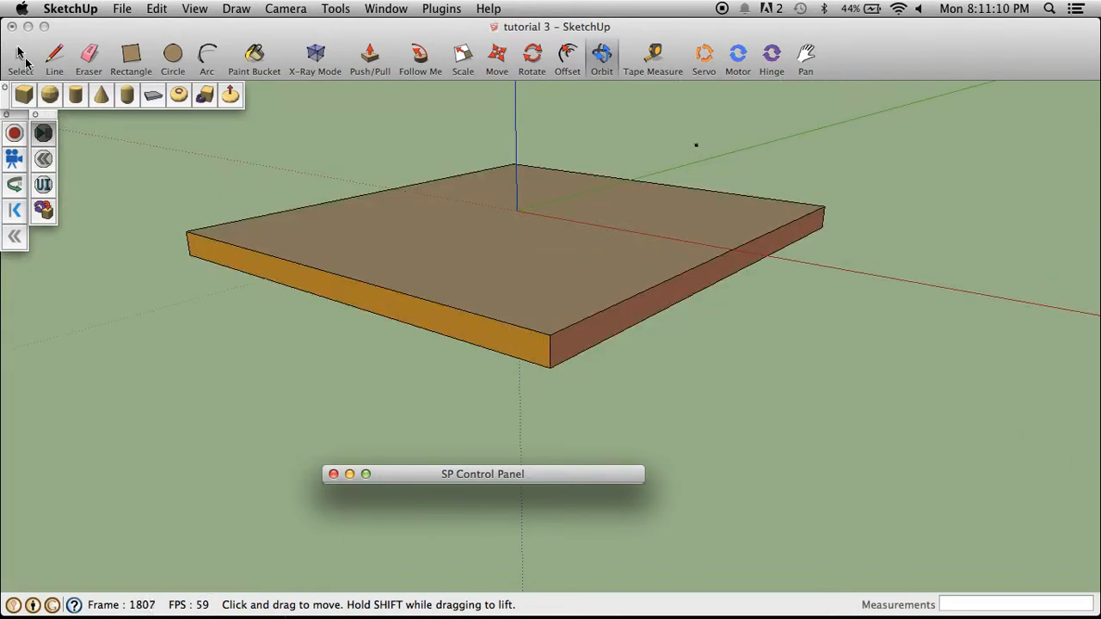
{"action": "left_click", "coordinate": [21, 57]}
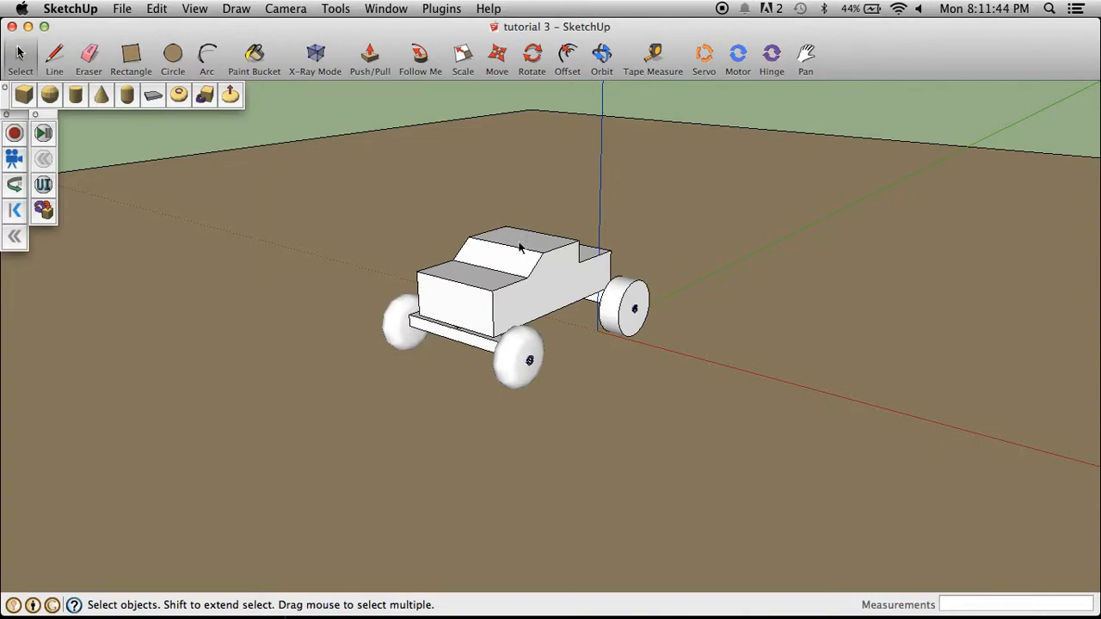
{"action": "left_click", "coordinate": [635, 312]}
{"action": "left_click", "coordinate": [350, 107]}
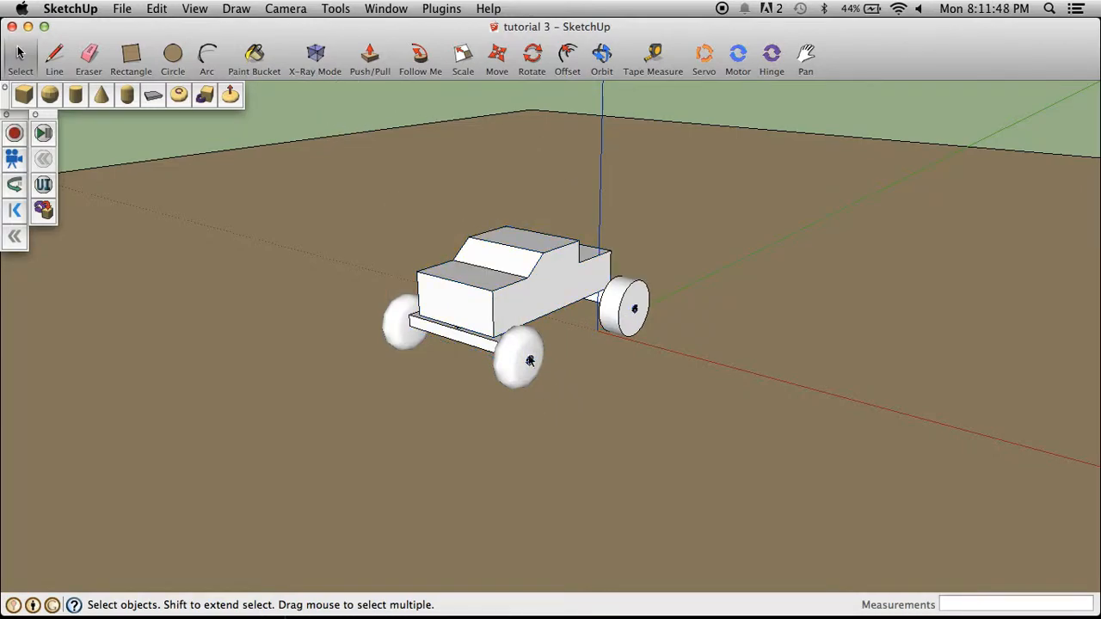